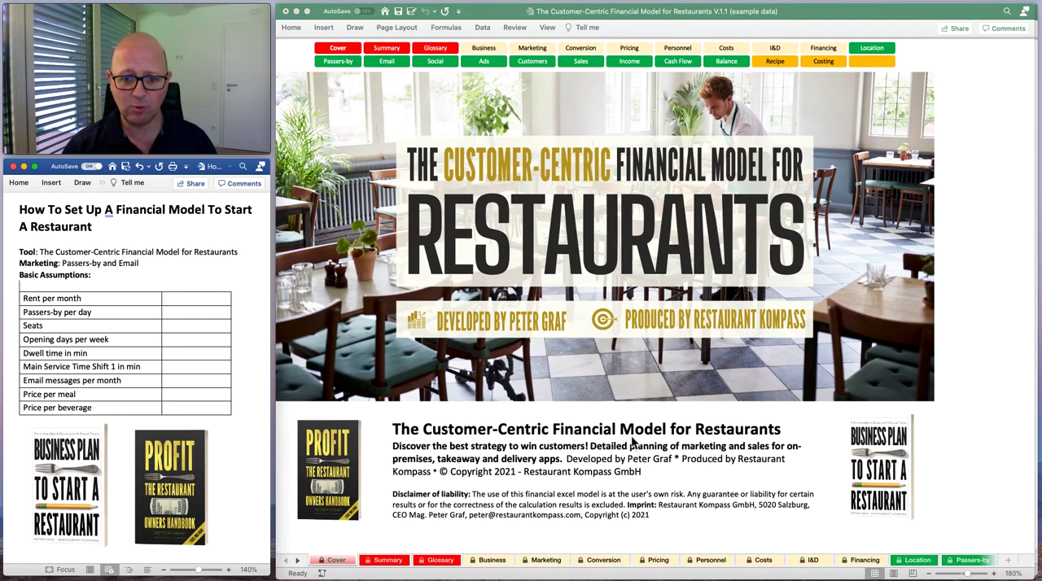
Look through the Business and Summary sheets of the example-data restaurant financial model in Excel and return to its Cover sheet.
click(829, 19)
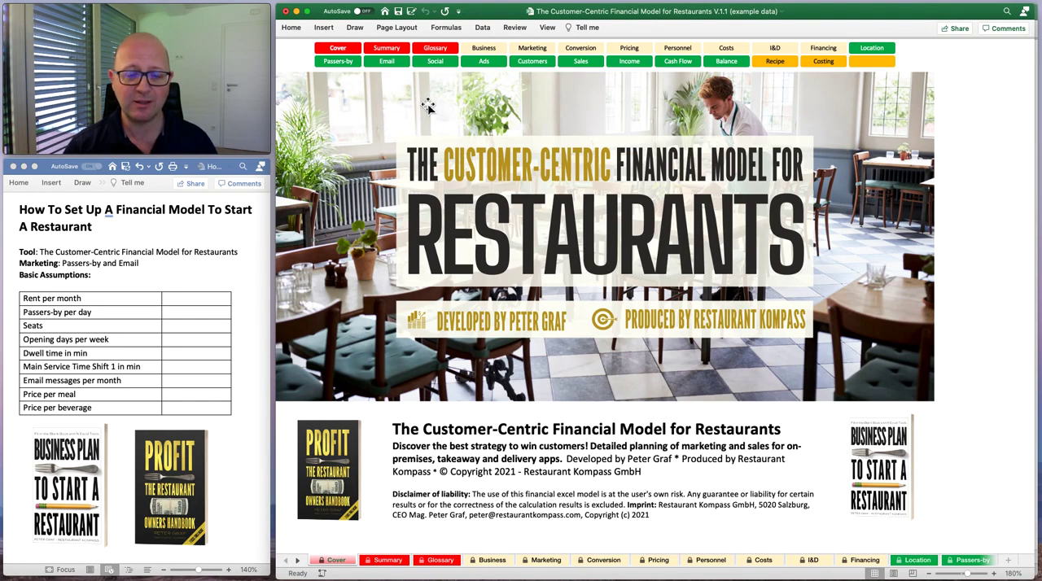
click(483, 50)
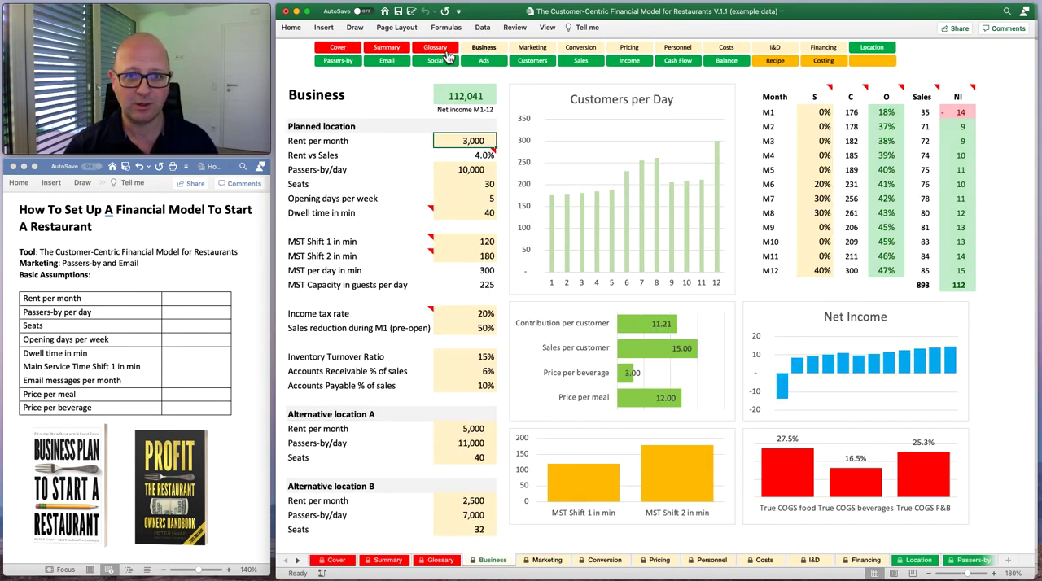
click(532, 48)
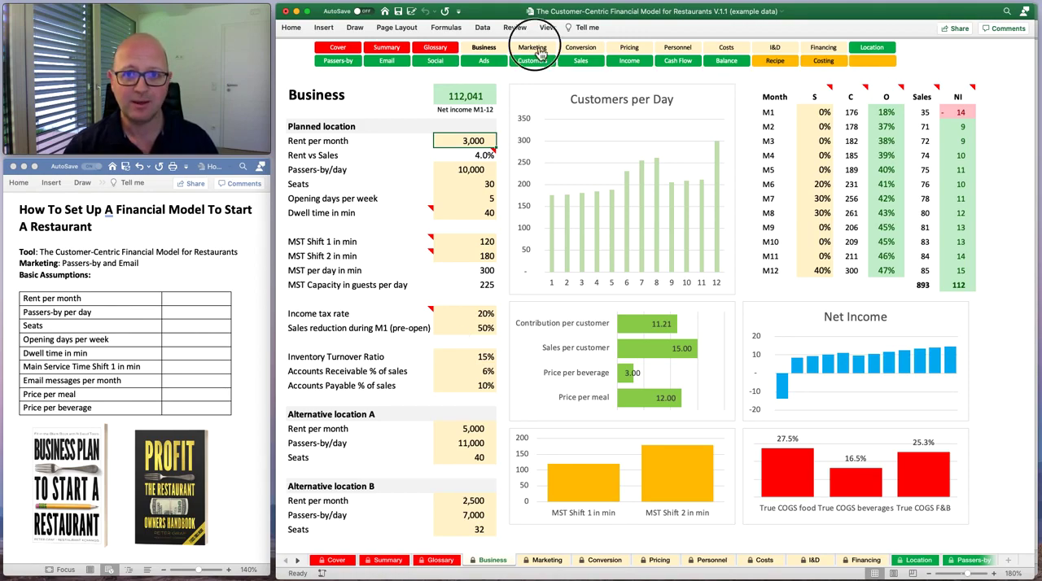
click(434, 47)
click(399, 49)
click(334, 49)
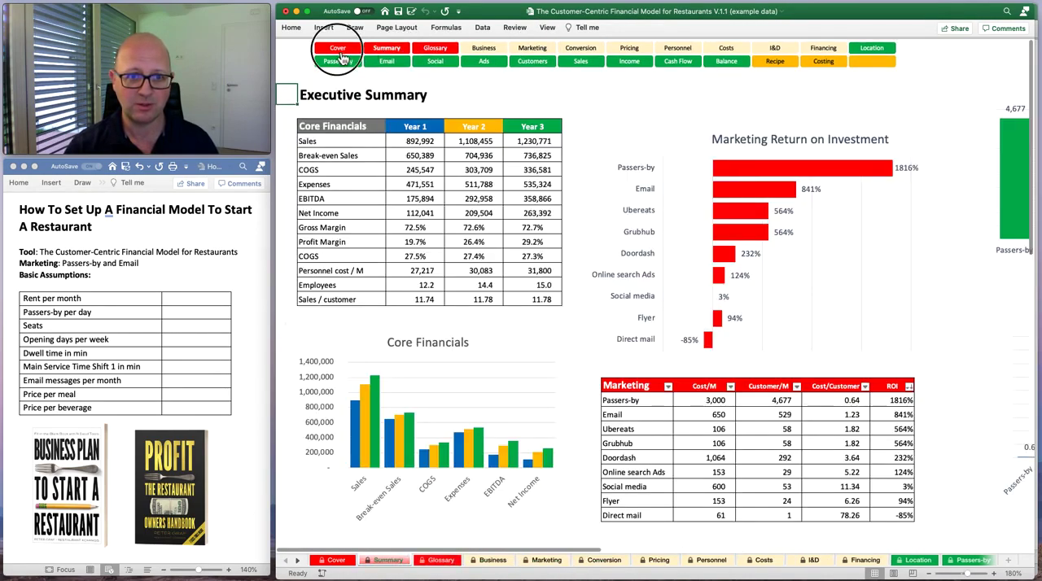
Move the example-data workbook out of view and check the Business sheet of the blank V.1.1 model, returning to its Cover.
drag(799, 11, 477, 580)
click(528, 14)
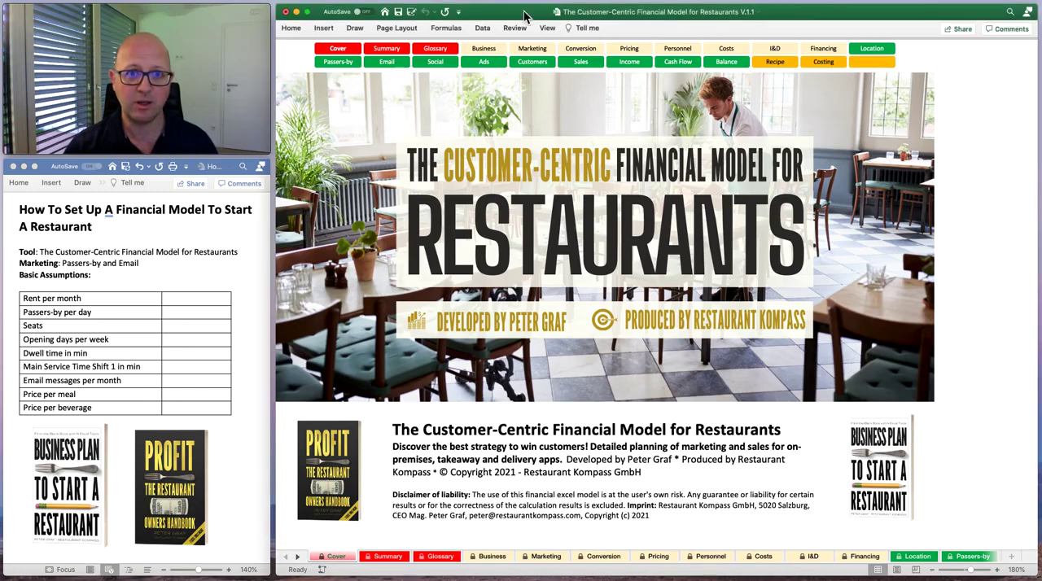
click(450, 52)
click(484, 49)
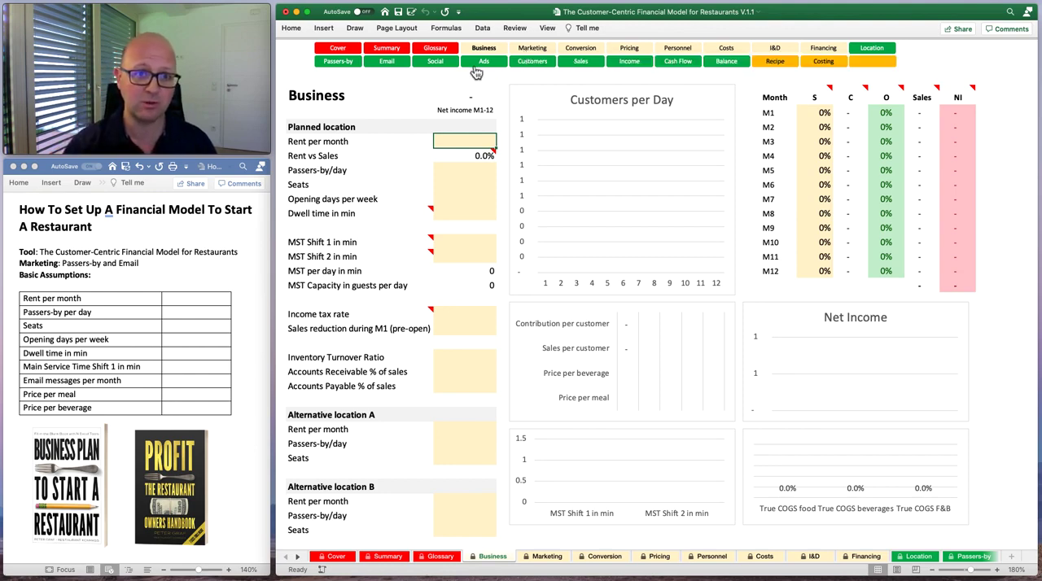
click(351, 54)
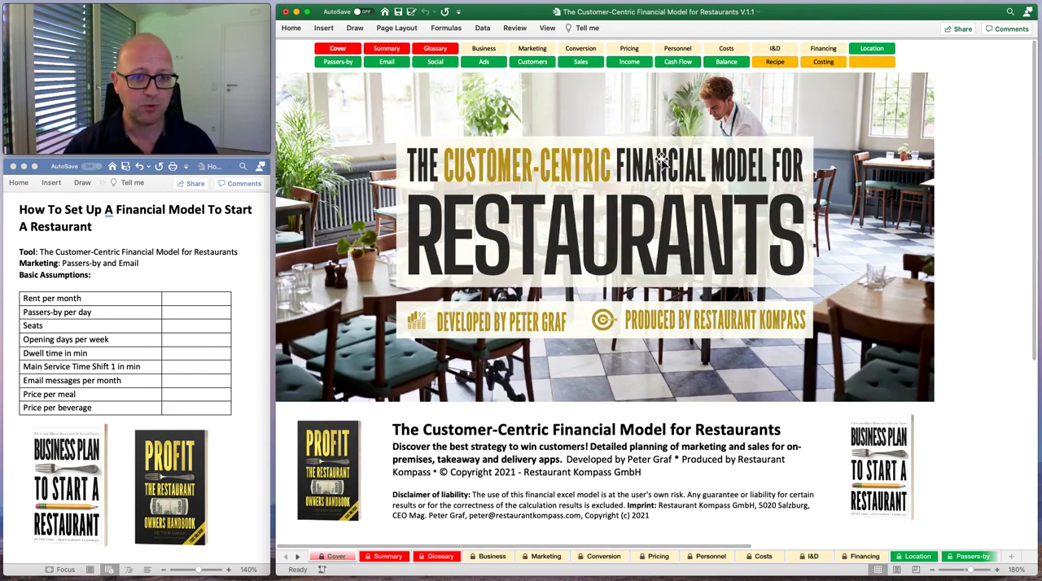
Switch to the Word document and highlight the marketing channels Passers-by and Email in turn for review.
click(189, 304)
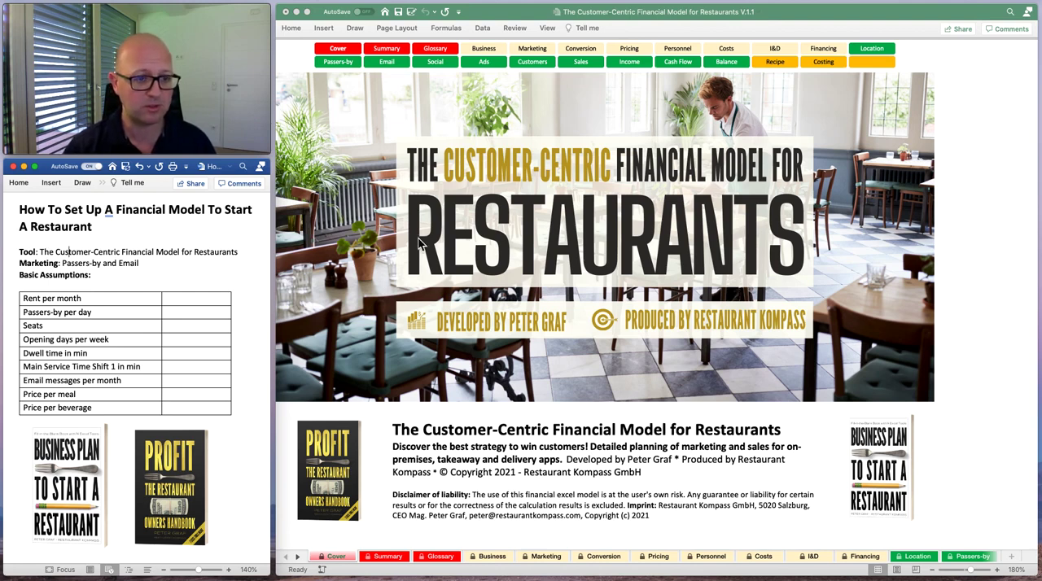
click(21, 264)
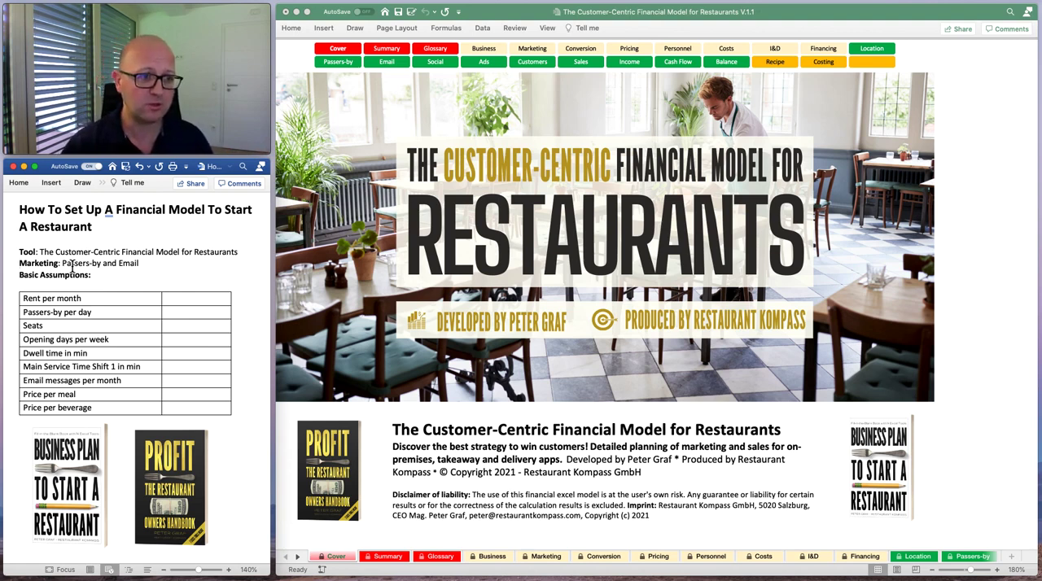
drag(62, 263, 101, 263)
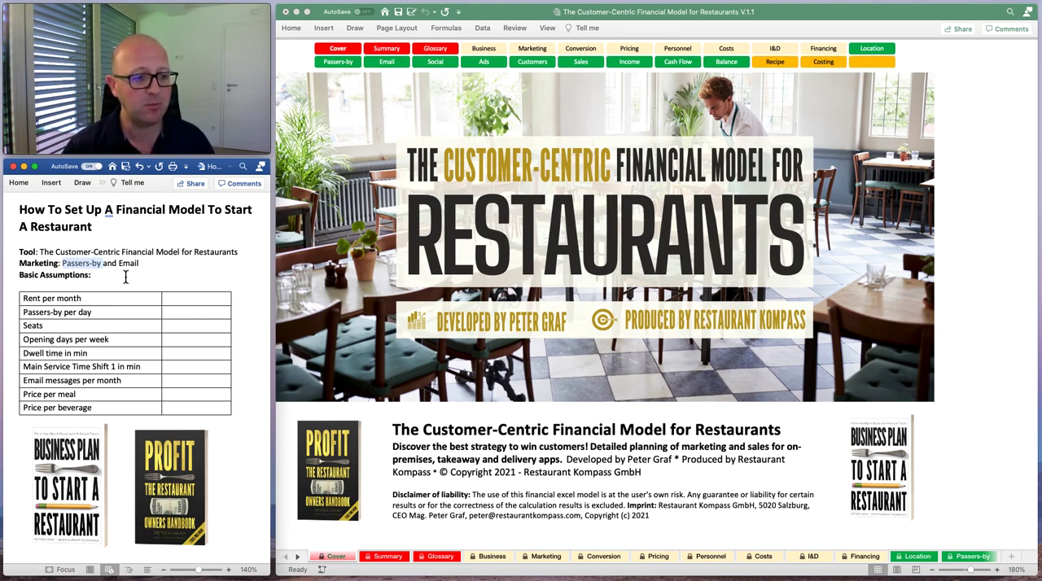
double_click(127, 264)
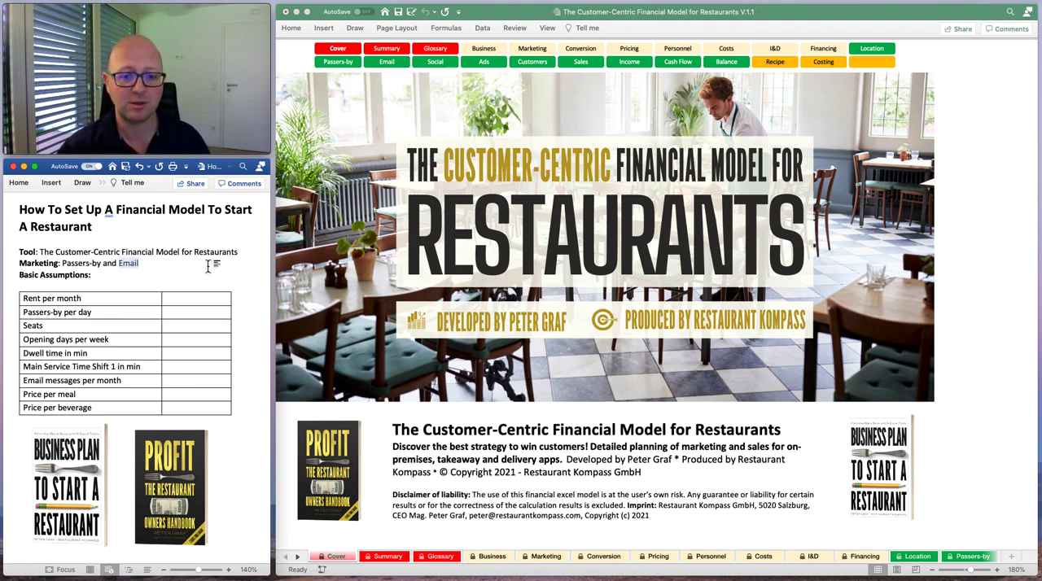
click(116, 276)
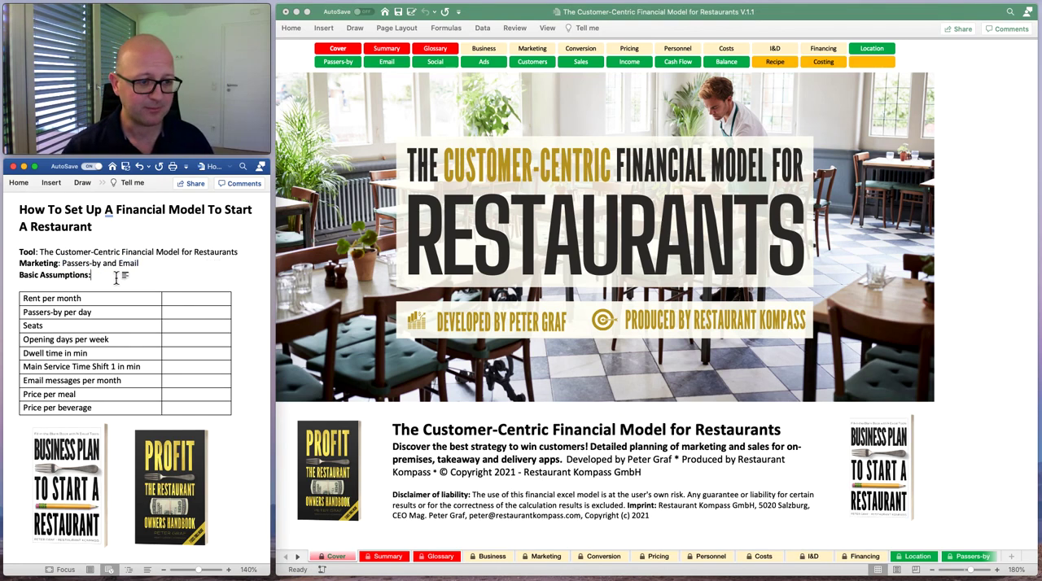
Fill in the basic assumptions table with a rent per month of 3000 and 7000 passers-by per day.
click(196, 302)
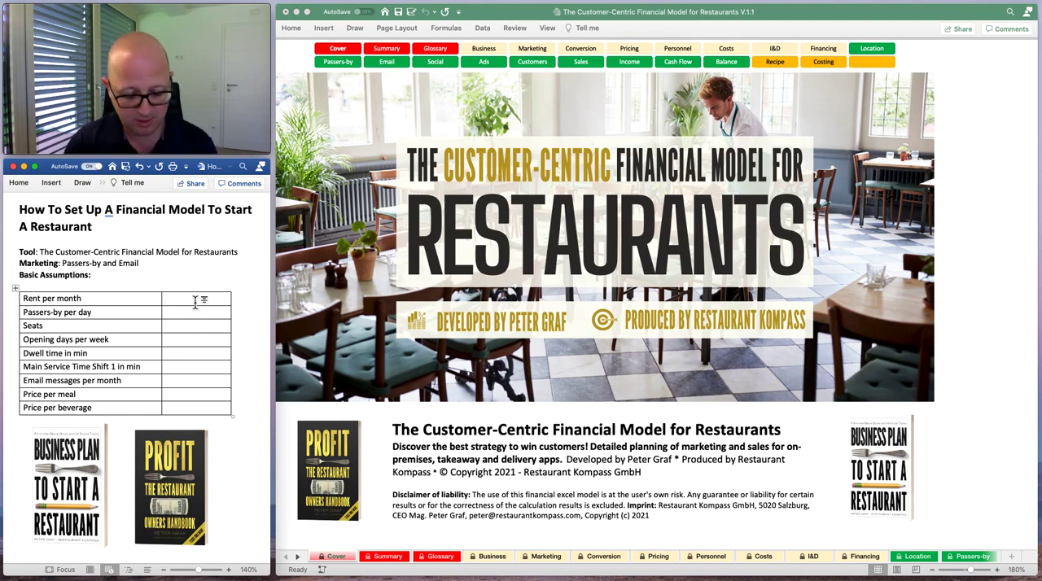
text(3000)
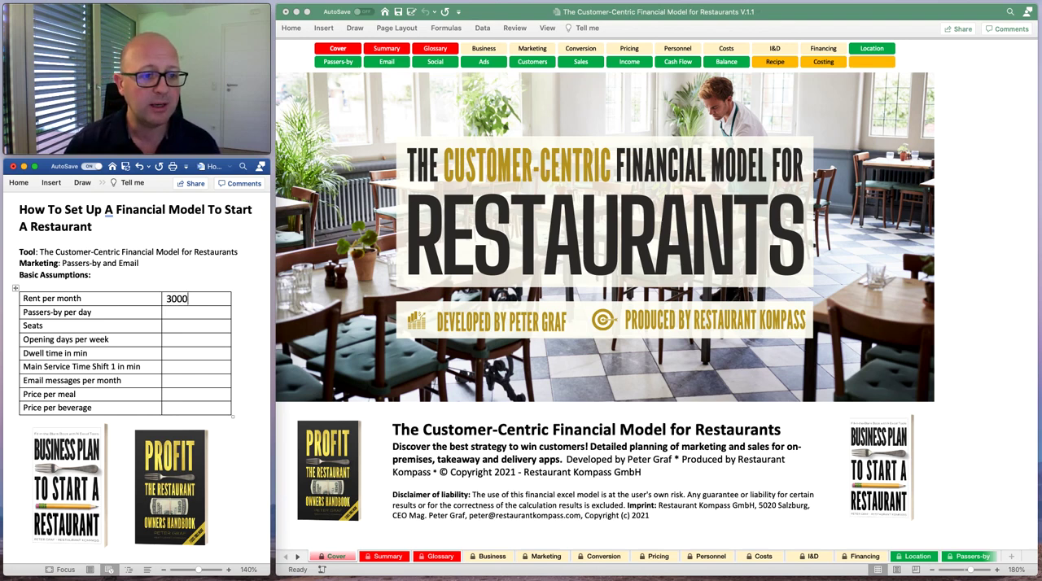
key(Return)
key(BackSpace)
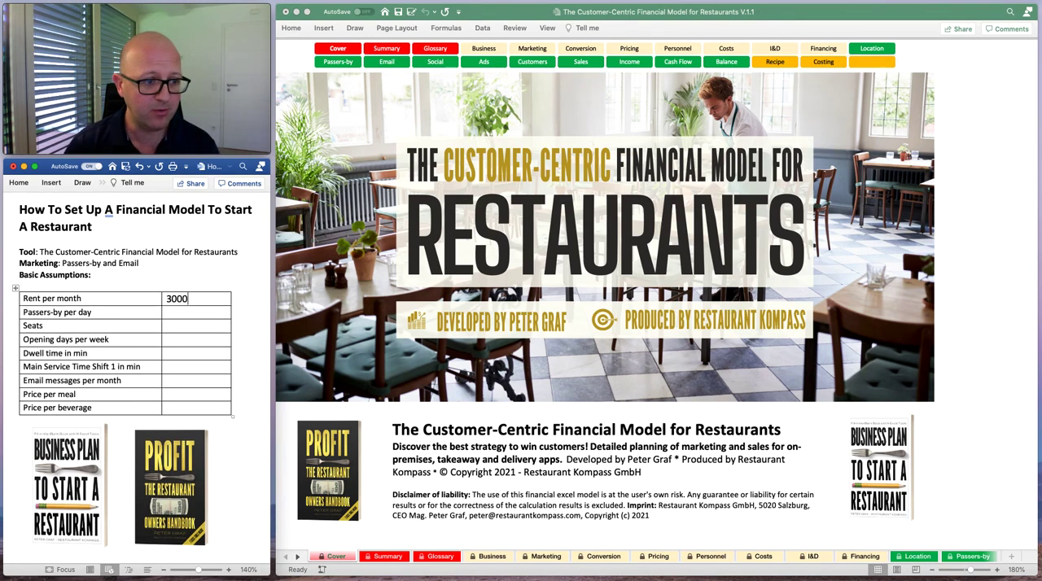
click(192, 319)
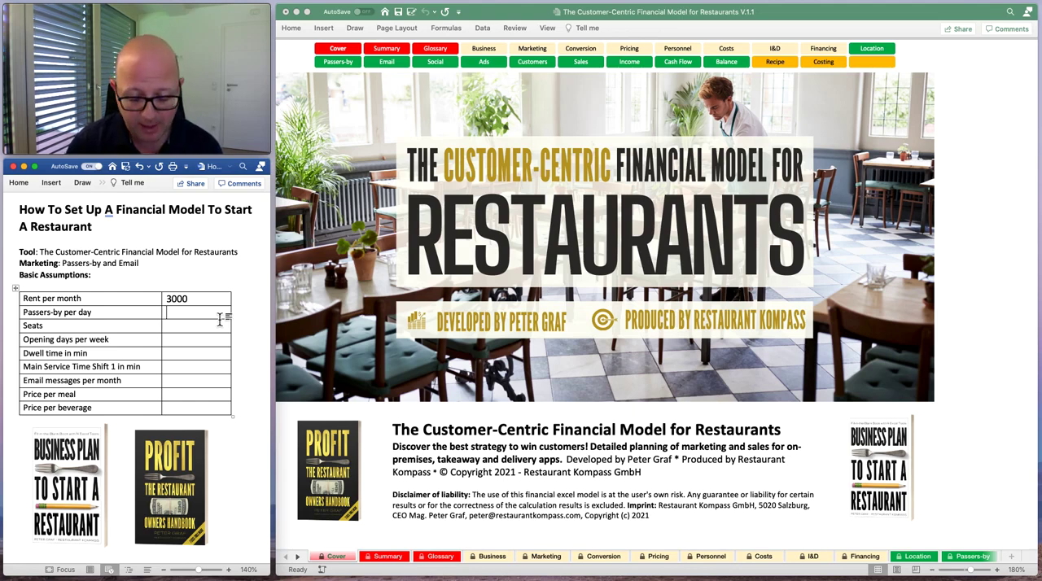
text(7000)
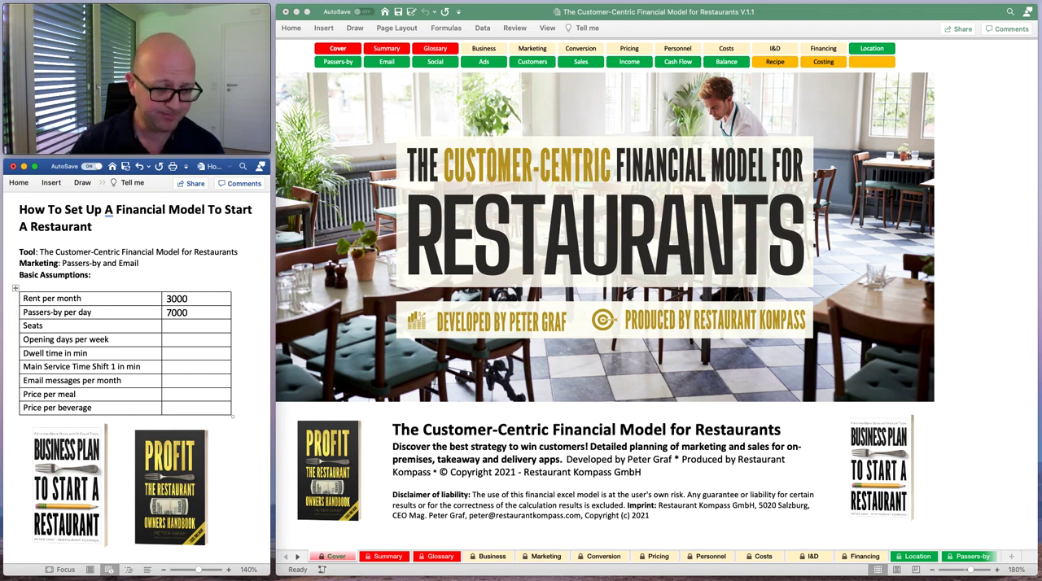
Enter 30 seats and 5 opening days per week in the basic assumptions table.
click(211, 329)
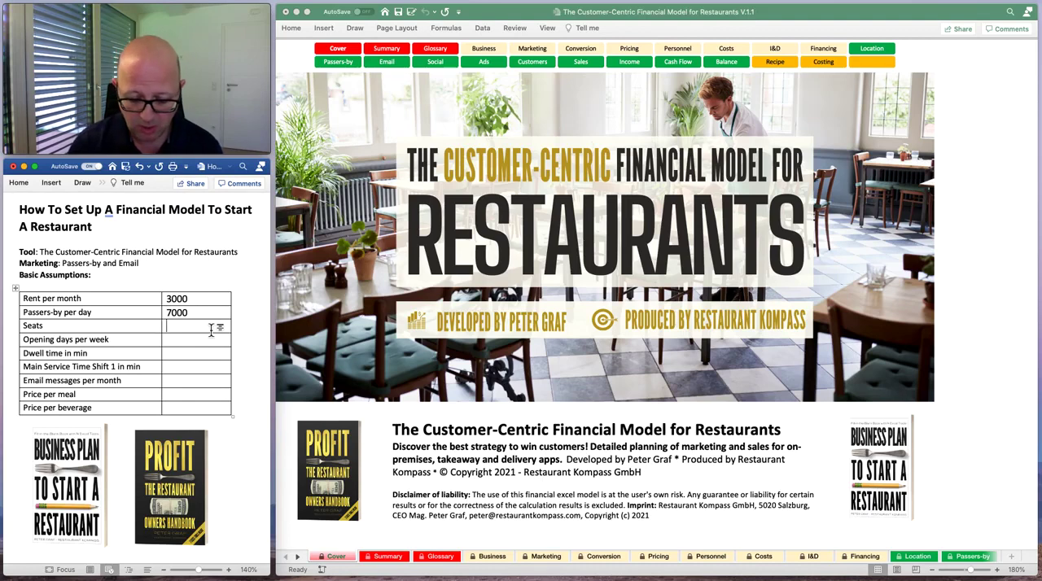
text(30)
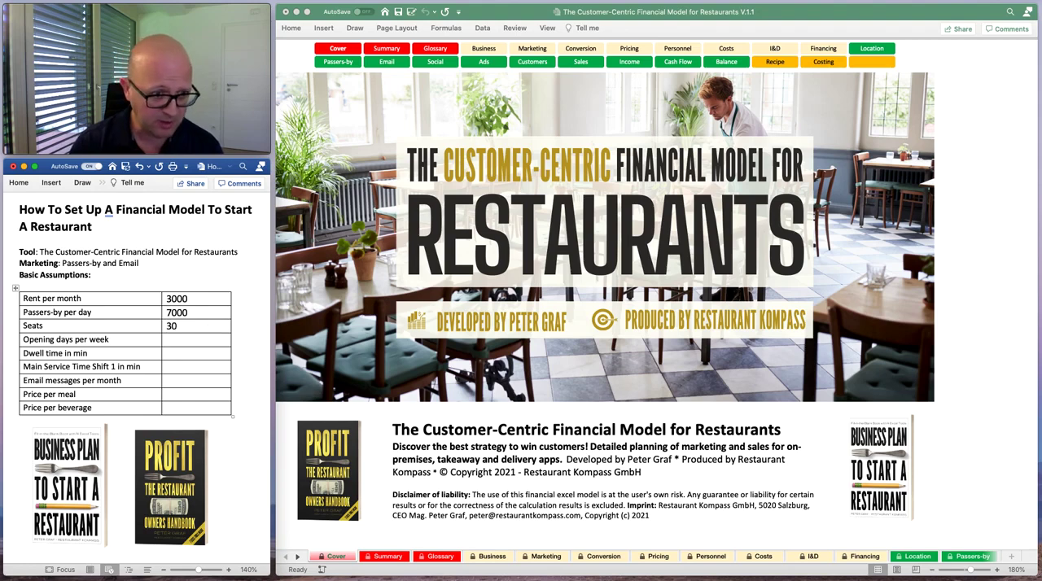
click(217, 342)
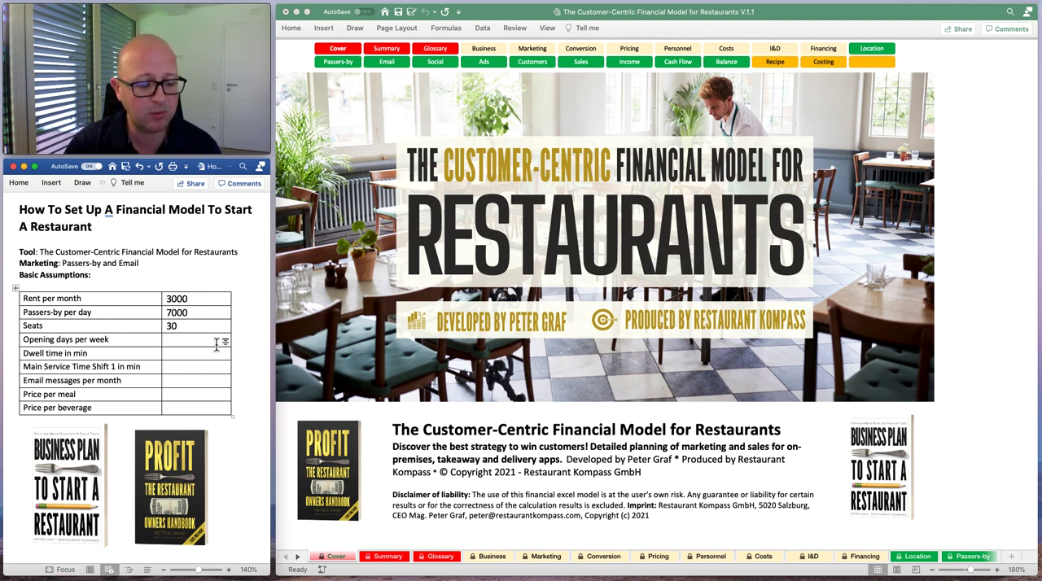
text(5)
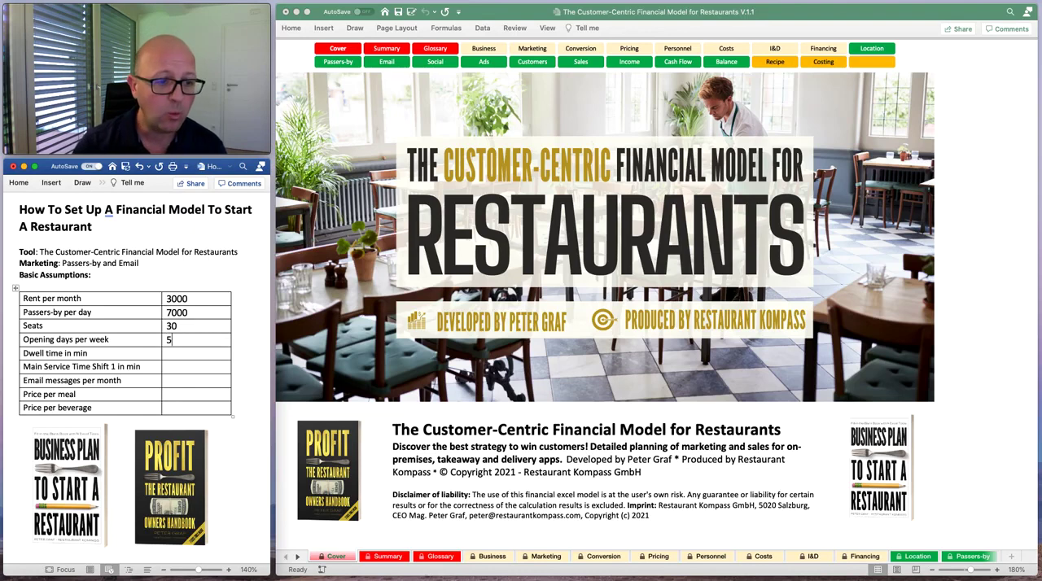
Set the dwell time to 40 min and the Main Service Time Shift 1 to 120 min in the assumptions table.
click(206, 359)
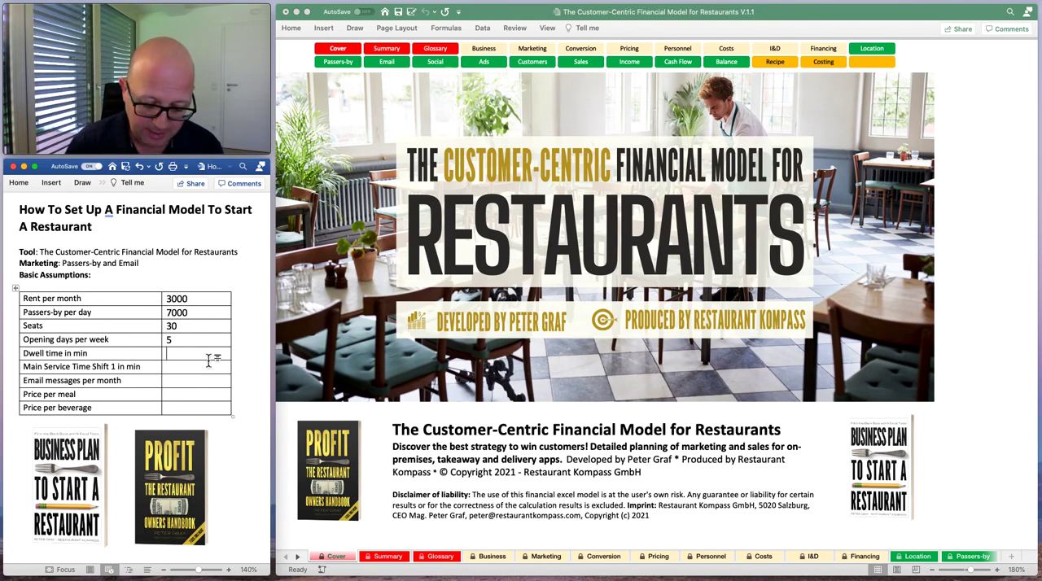
text(40)
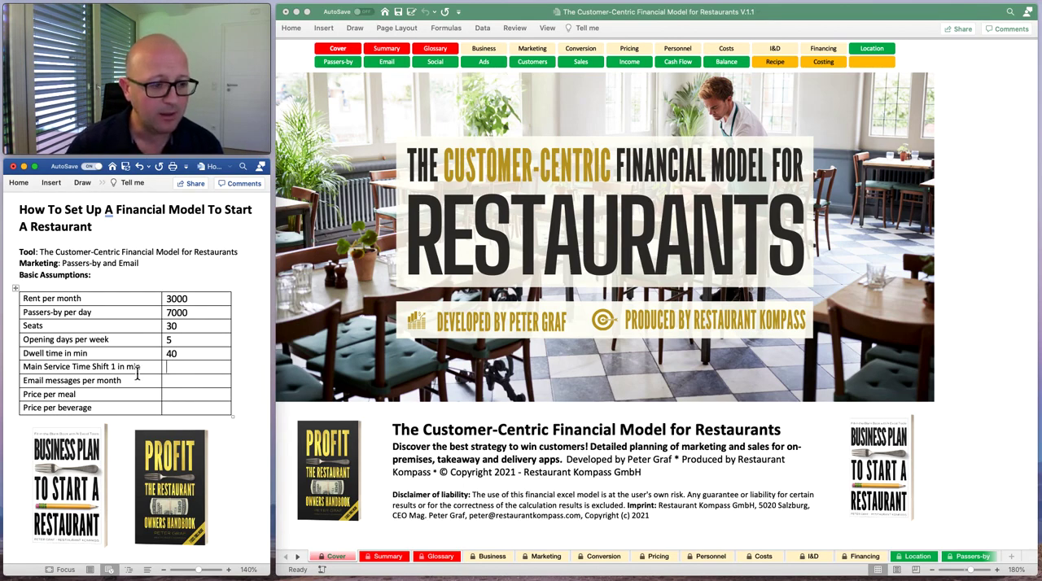
click(222, 373)
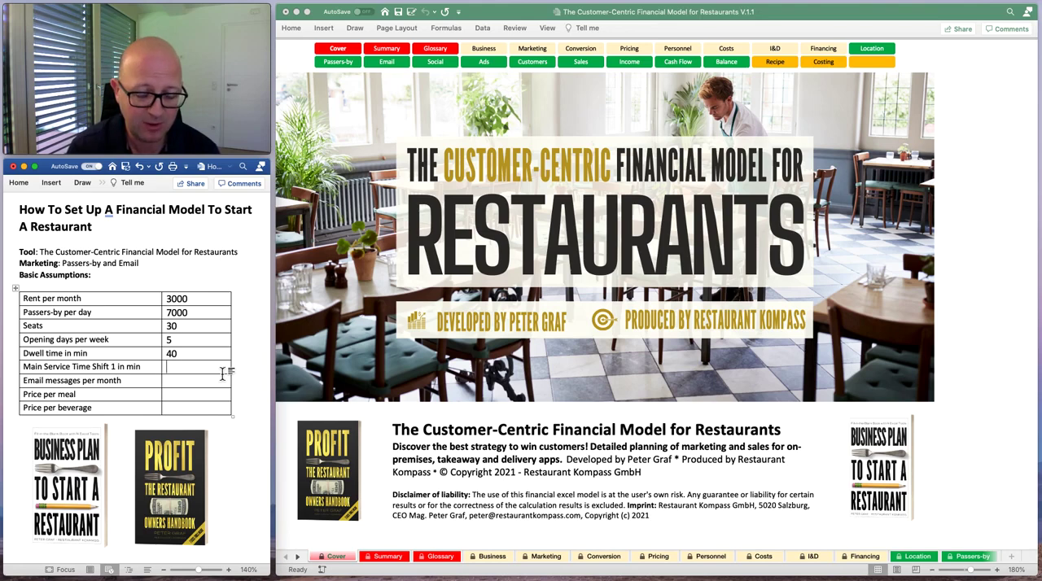
click(222, 373)
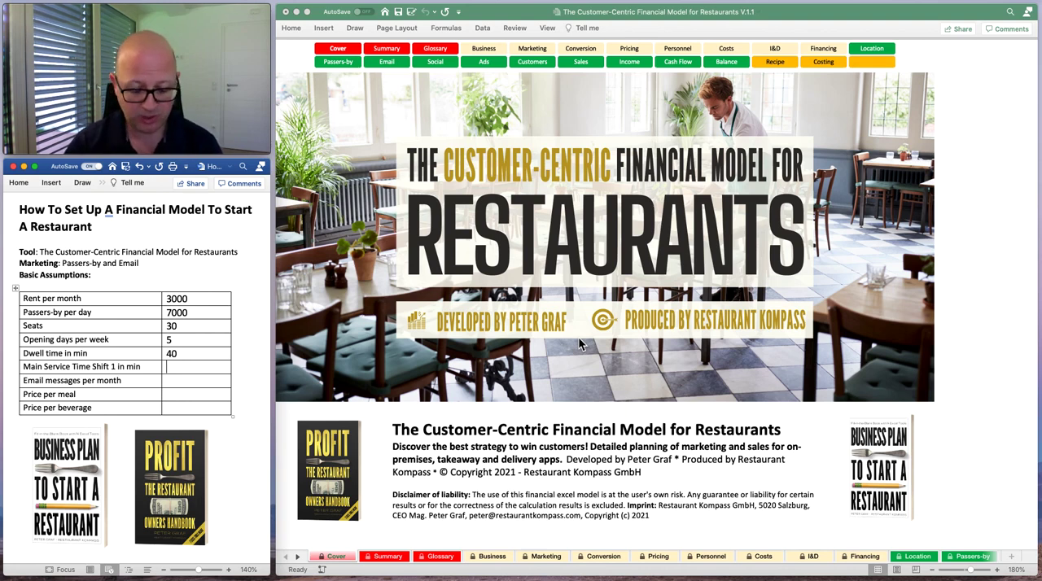
text(120)
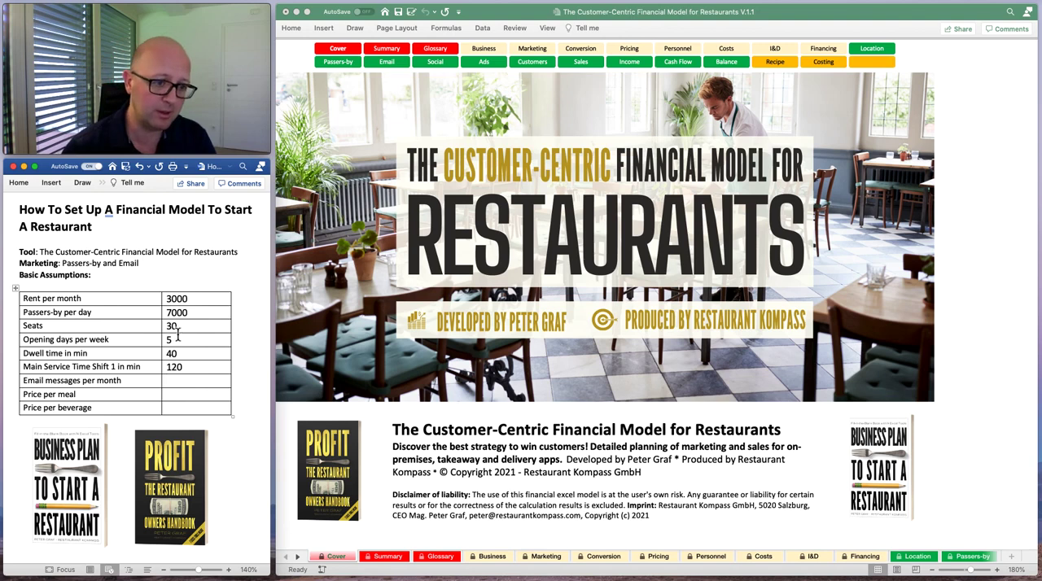
Enter 20 email messages per month in the basic assumptions table.
click(193, 383)
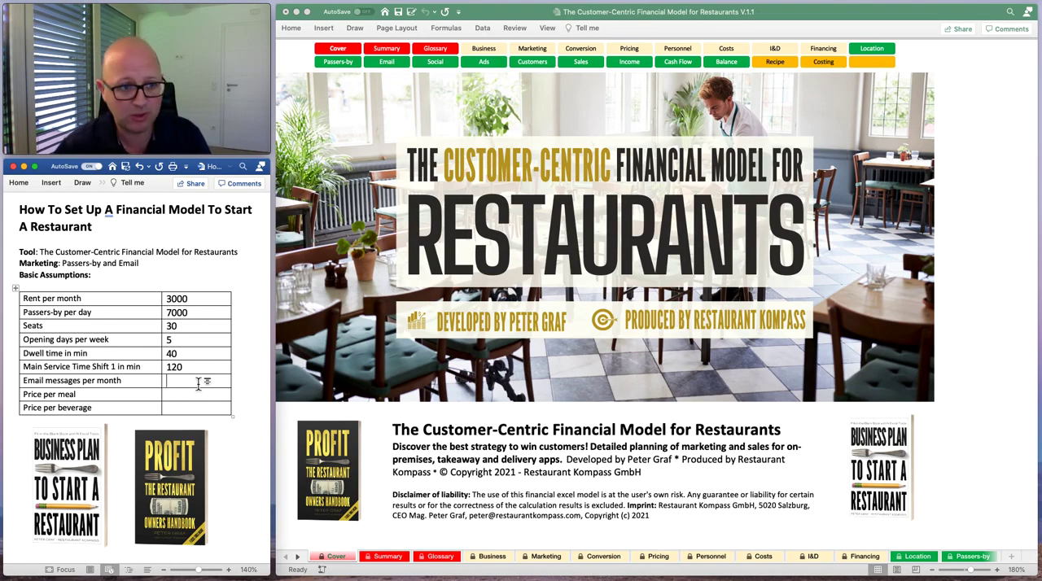
click(198, 384)
text(20)
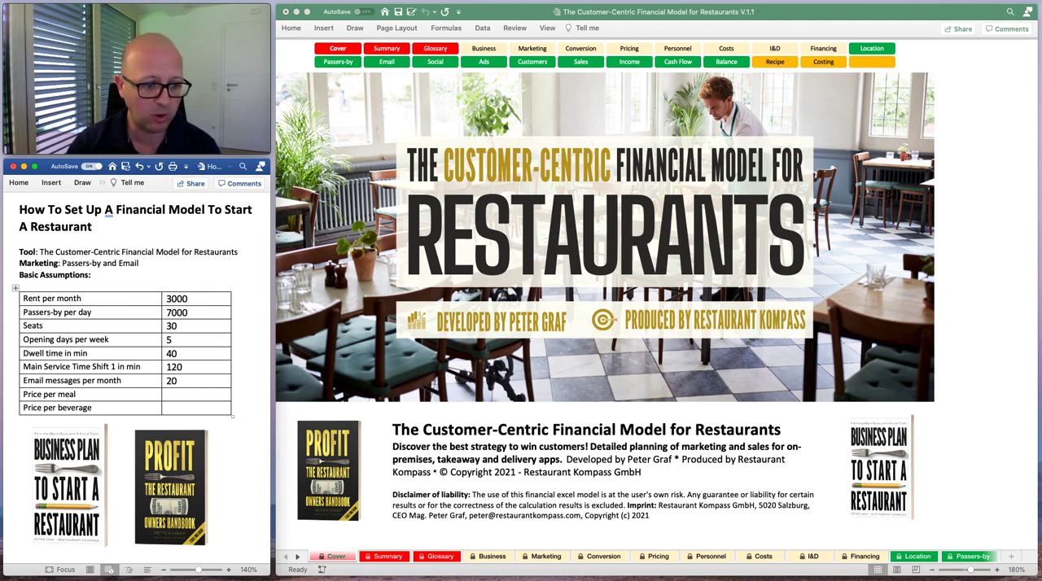
Enter a price per meal of 12 and a price per beverage of 3 in the assumptions table.
key(Tab)
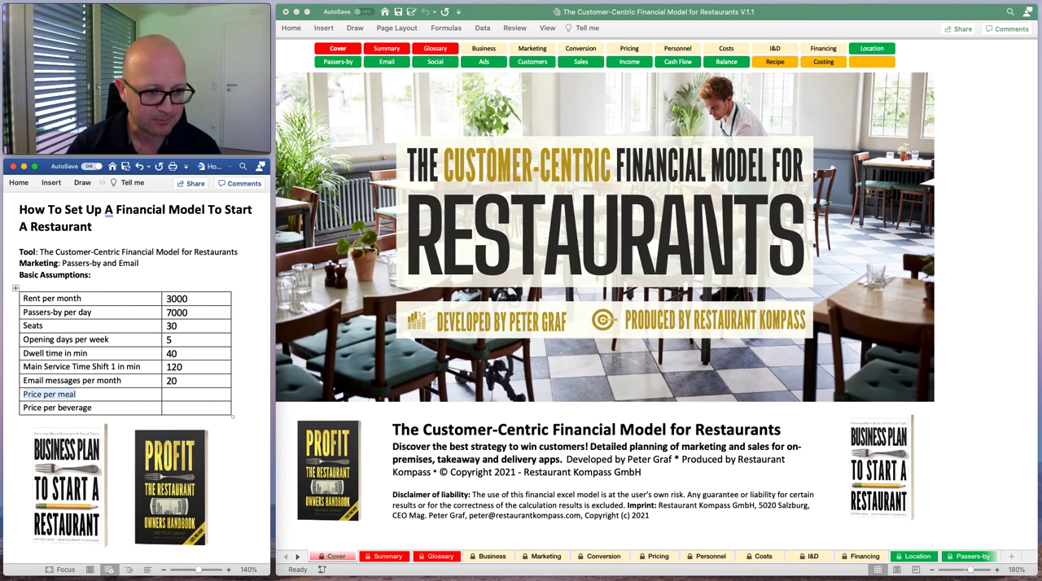
key(Tab)
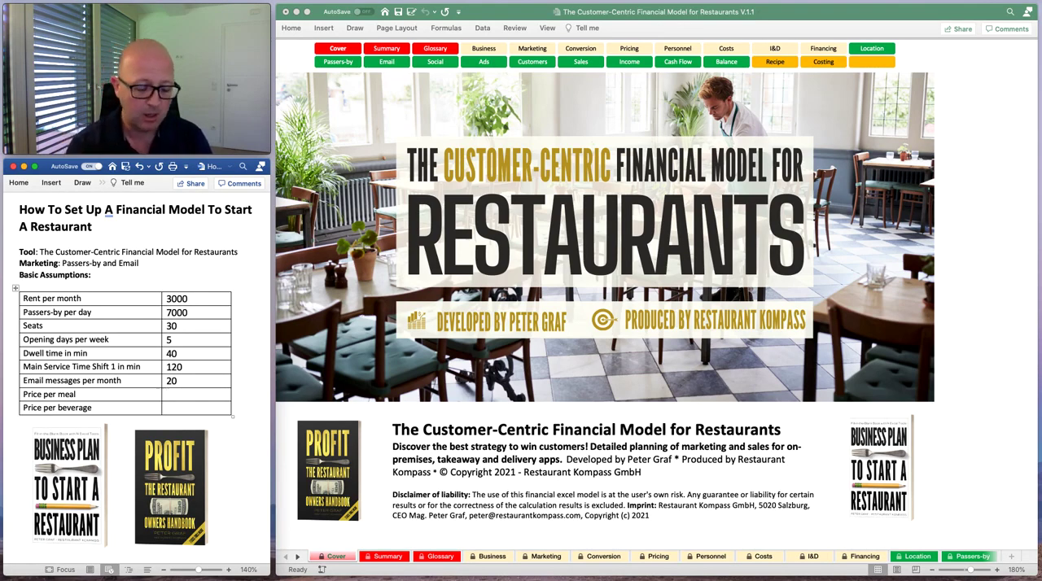
text(12)
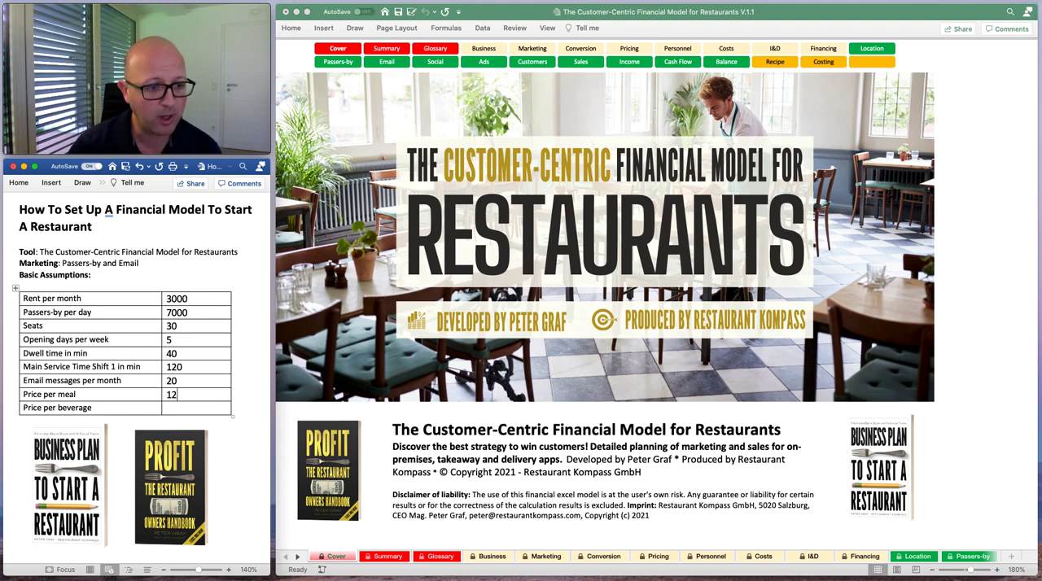
key(Tab)
key(Tab)
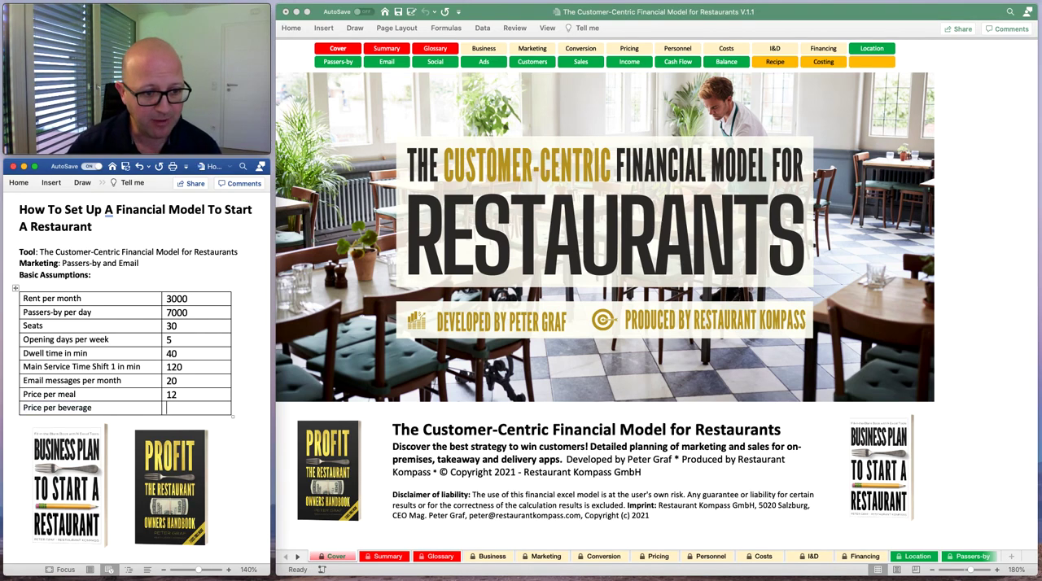
text(3)
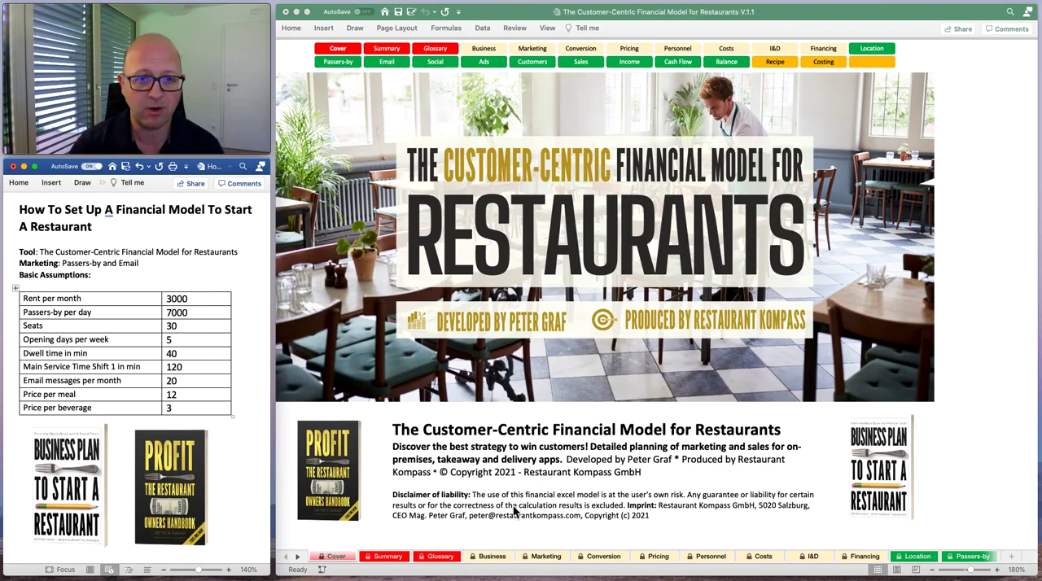
Switch back to the blank financial model in Excel and view its executive summary sheet.
click(542, 14)
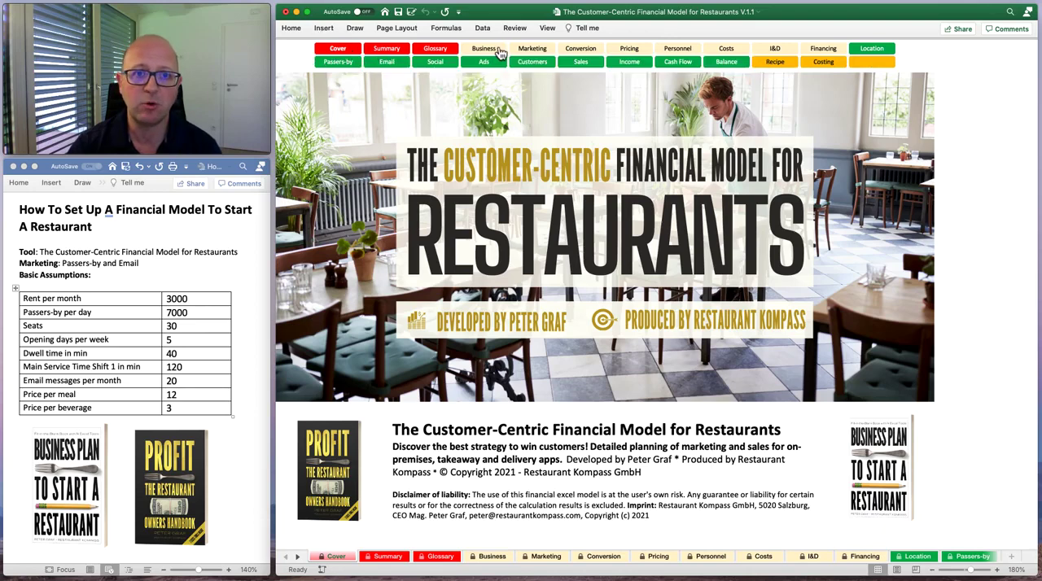
click(384, 52)
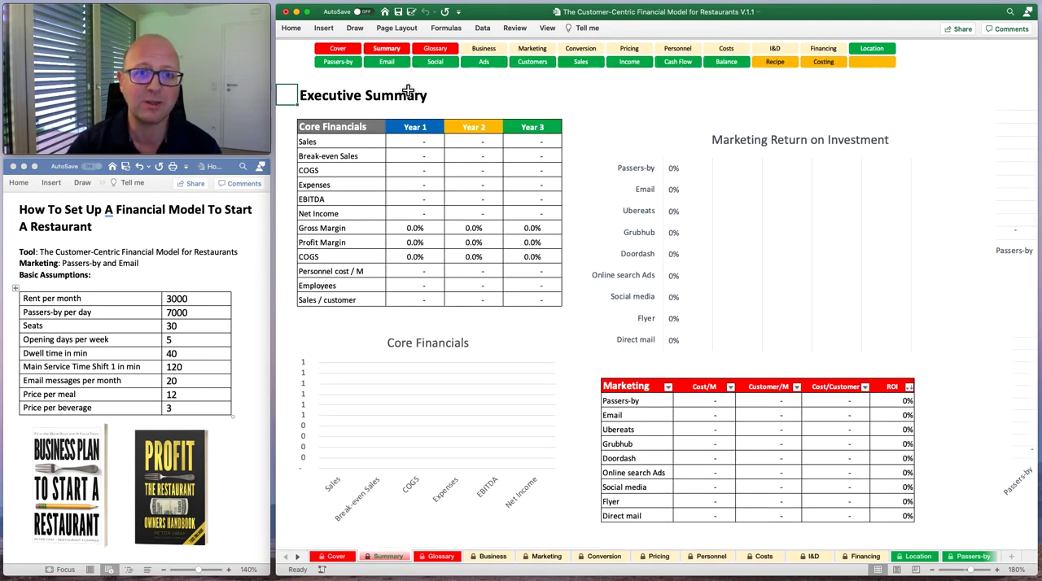
Open the Glossary sheet and read the usage instructions and the term descriptions.
click(447, 56)
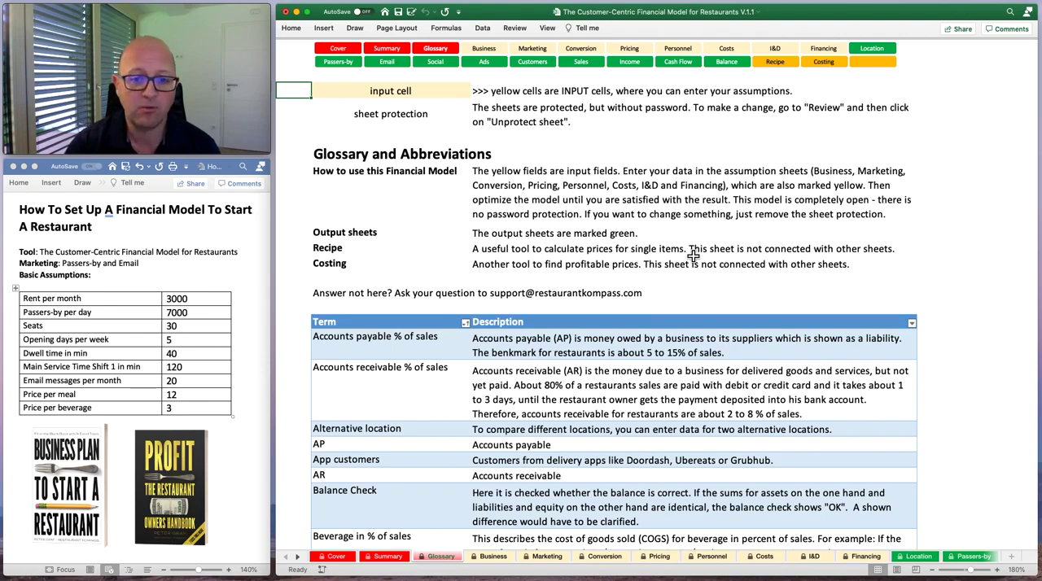
scroll(681, 377, down, 10)
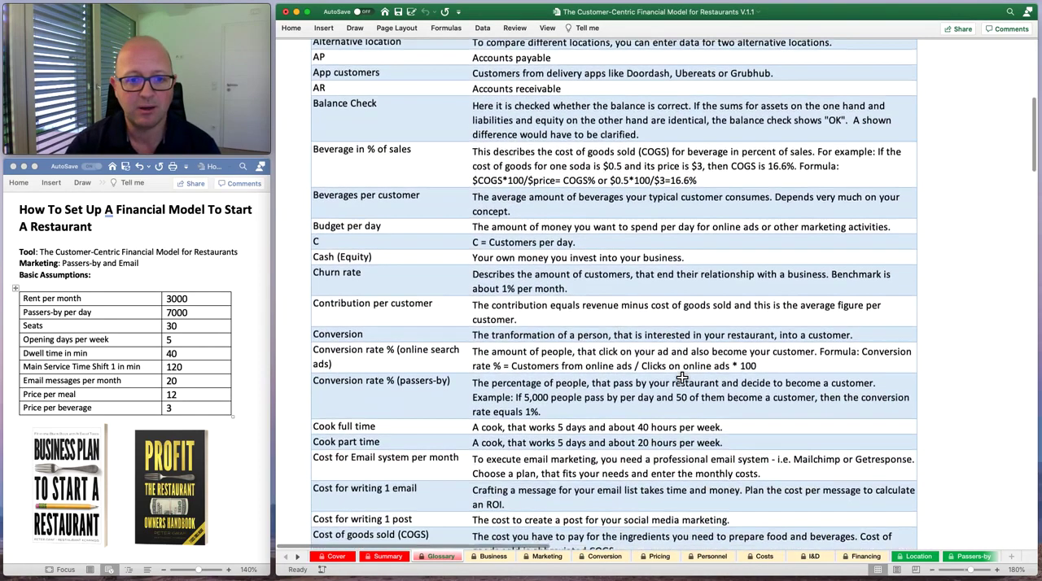
scroll(682, 377, down, 10)
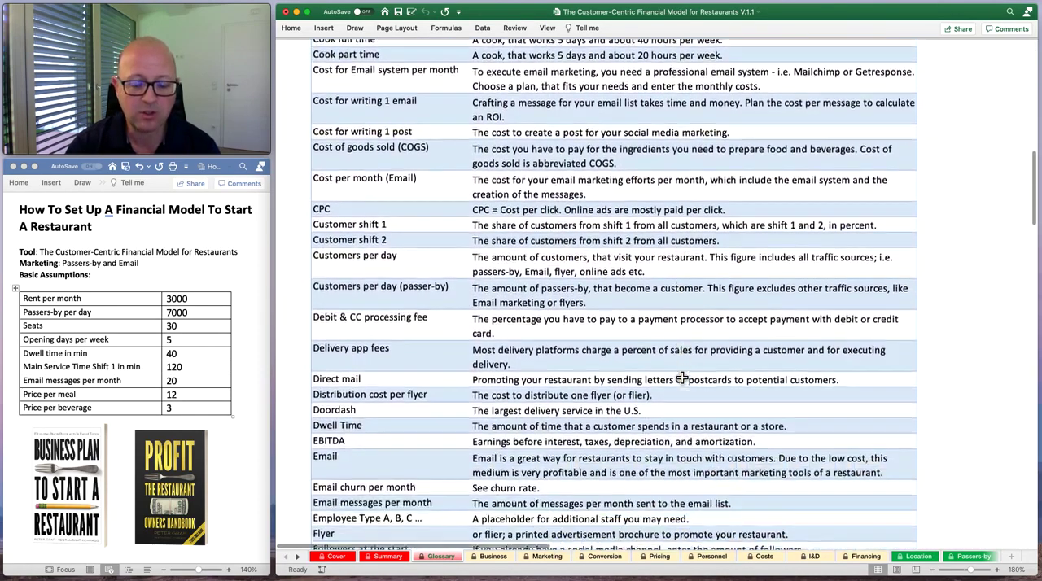
scroll(682, 377, down, 5)
scroll(682, 376, up, 15)
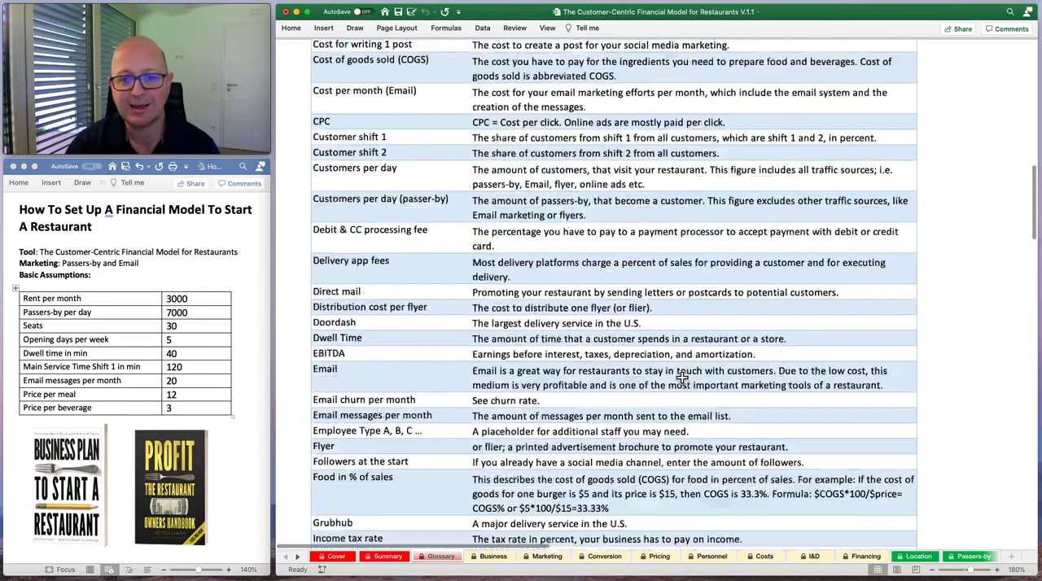
scroll(682, 376, up, 5)
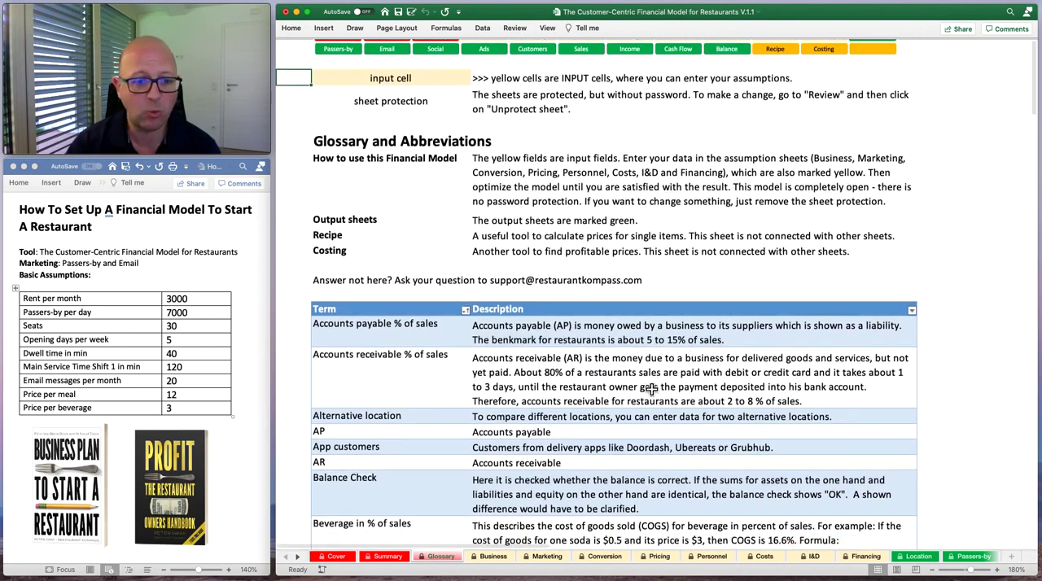
scroll(651, 390, down, 3)
scroll(651, 390, down, 1)
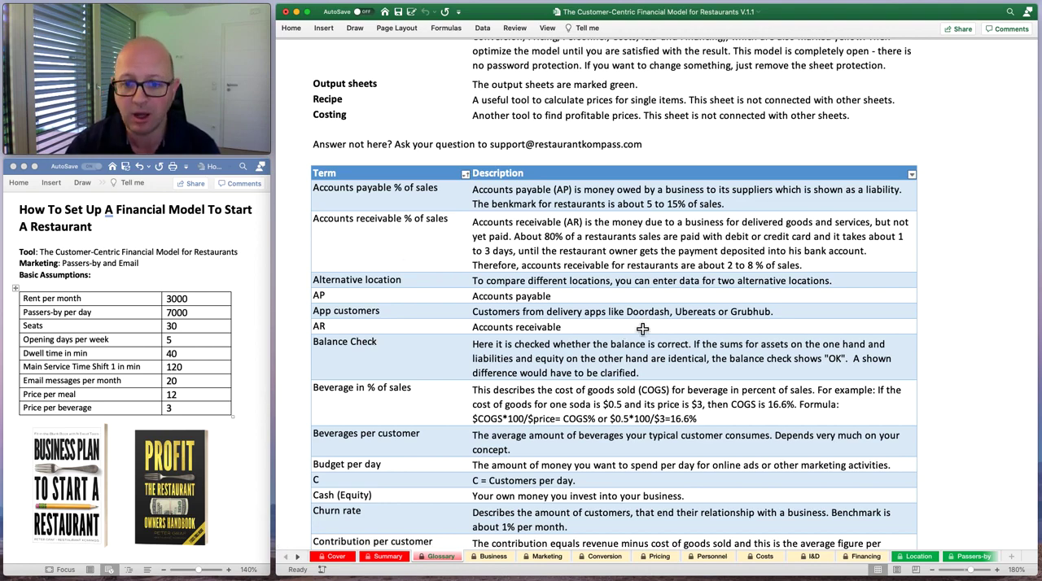
scroll(643, 330, up, 8)
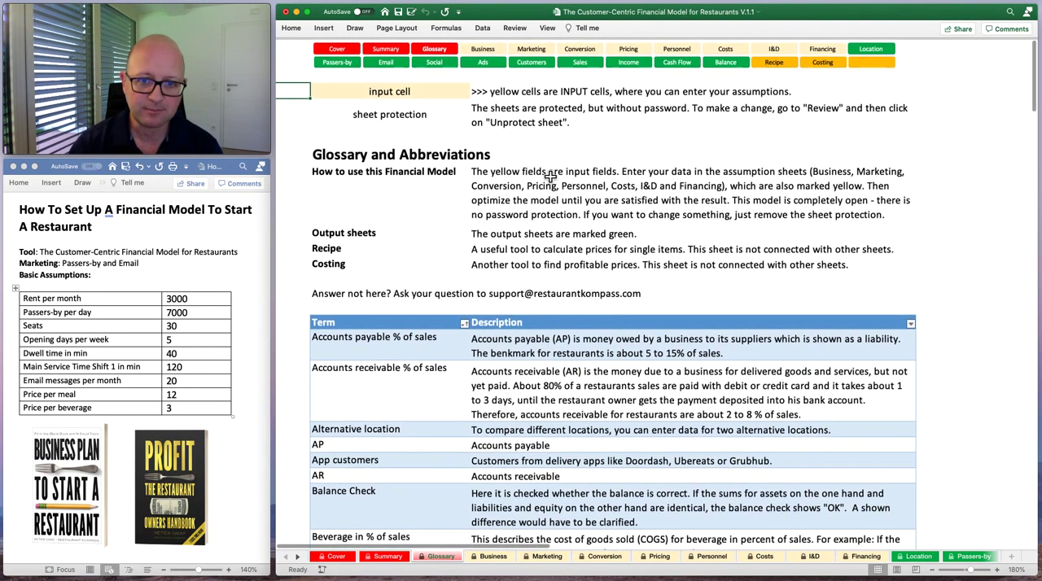
Look through the yellow assumption sheets from Business to Financing, ending back on the Business sheet.
click(483, 51)
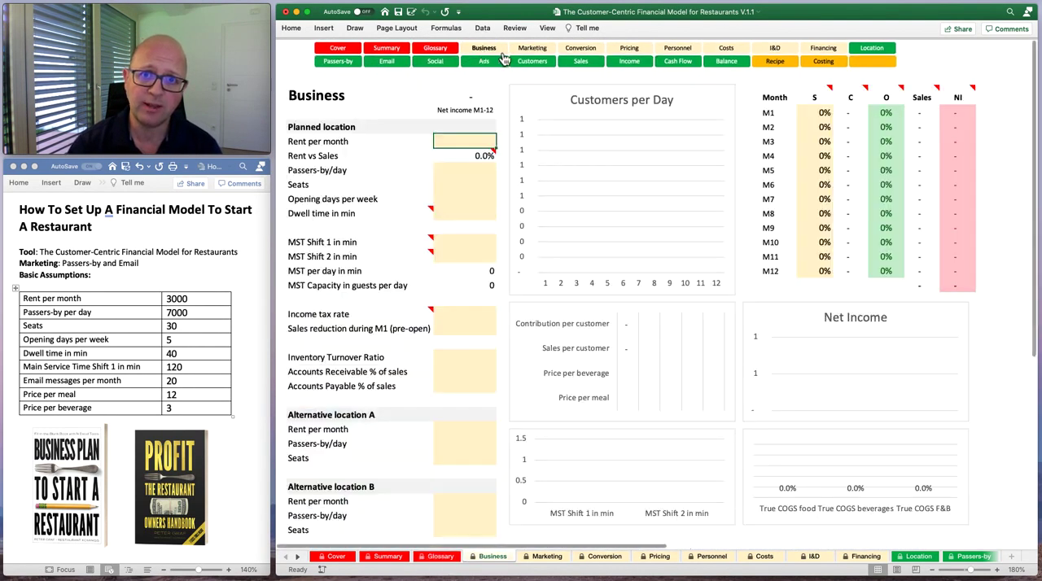
click(535, 54)
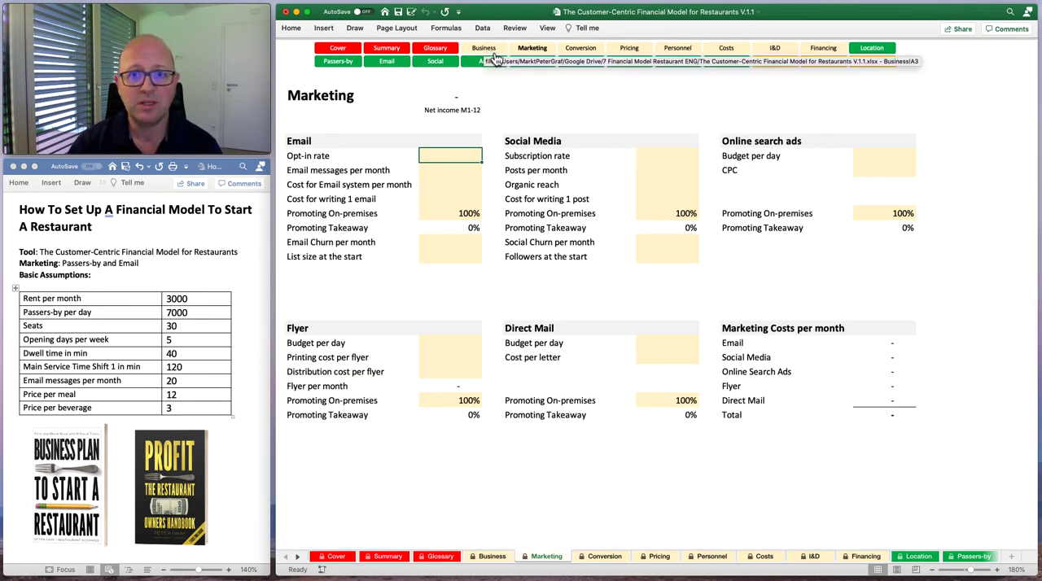
click(591, 52)
click(631, 52)
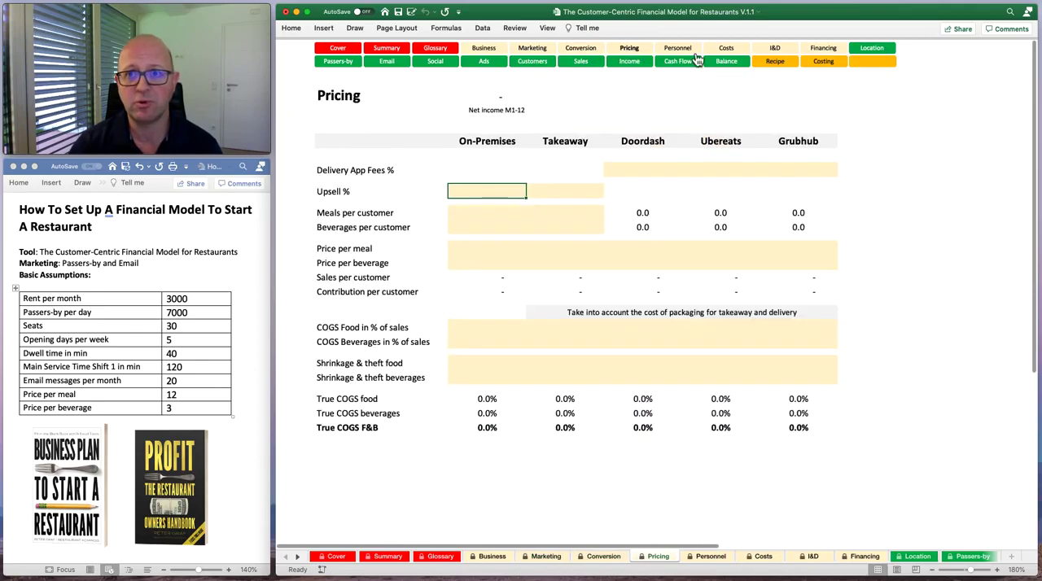
click(688, 56)
click(723, 54)
click(778, 53)
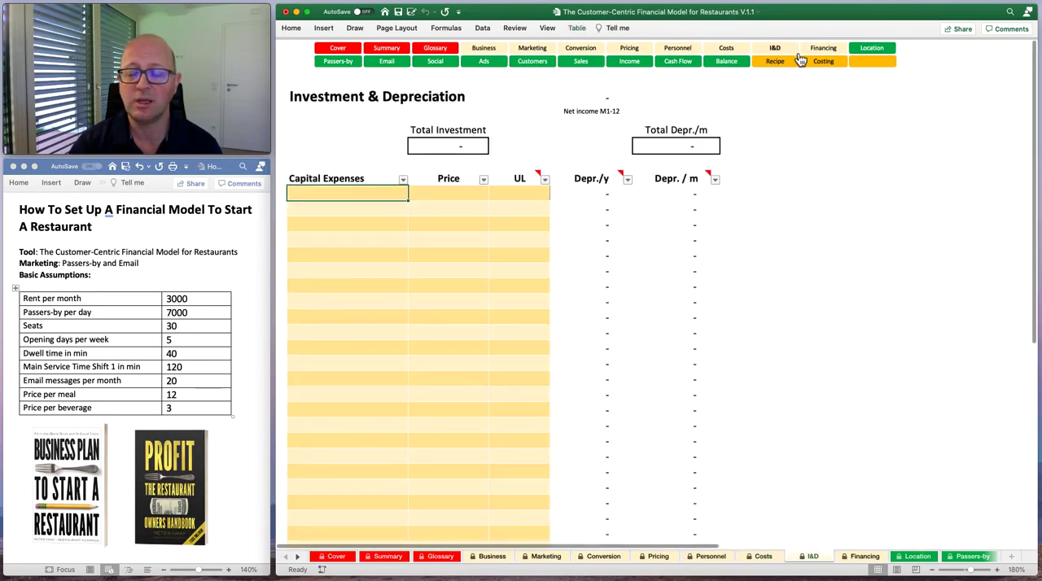
click(831, 48)
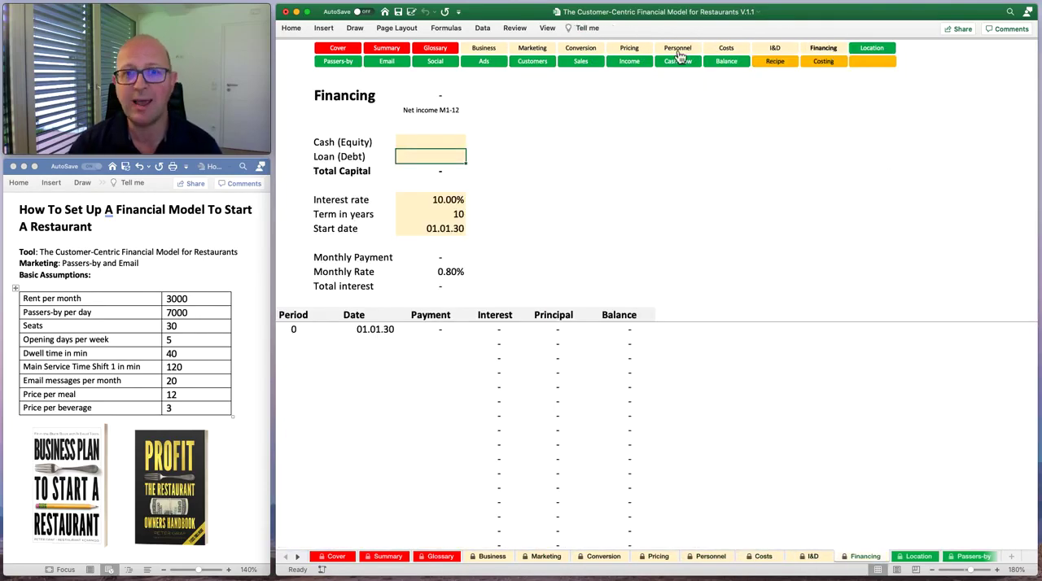
click(475, 52)
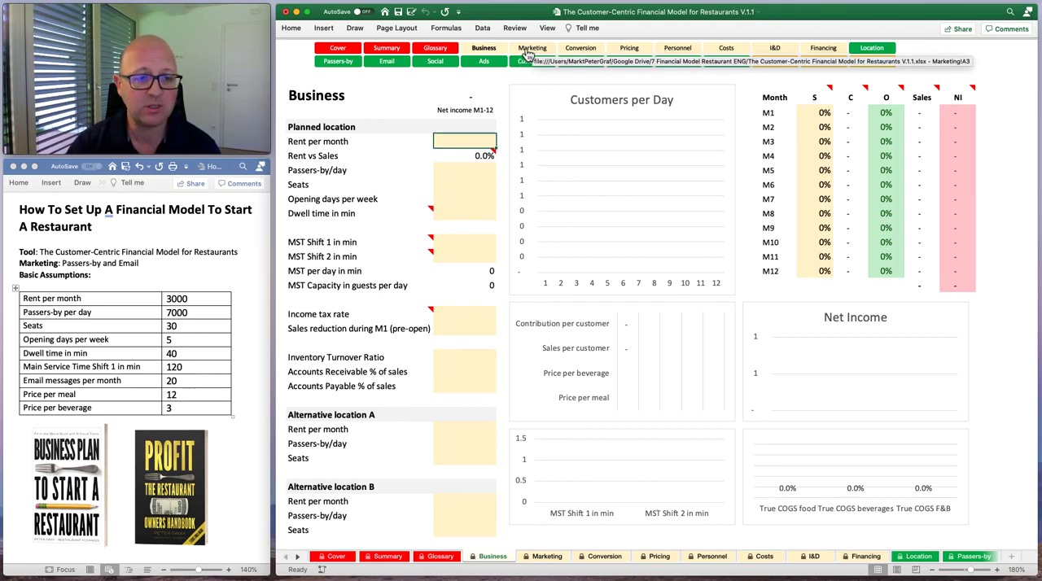
Look through the green output sheets from Location and Passers-by to Cash Flow and Balance.
click(873, 49)
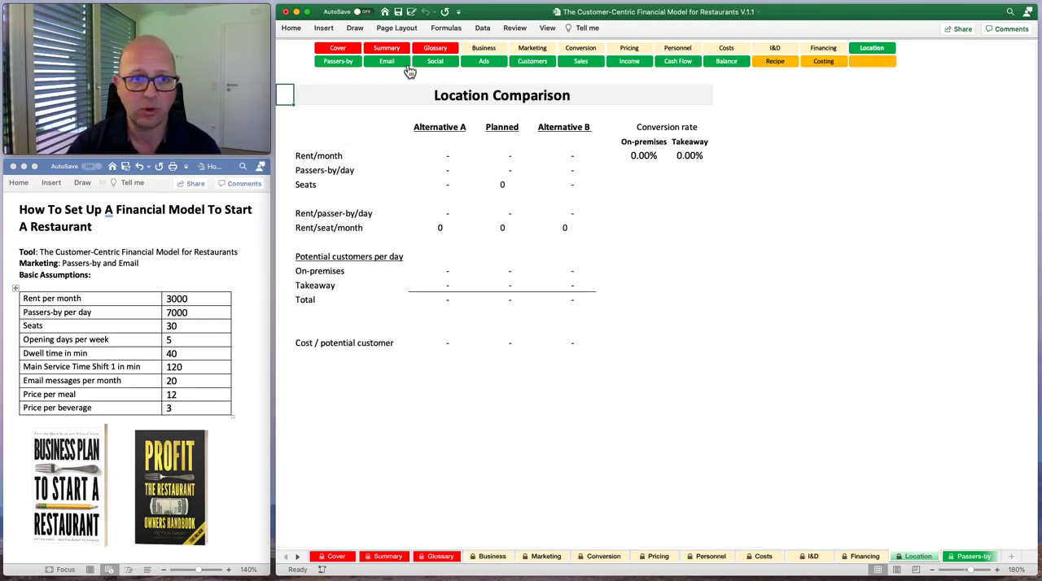
click(350, 64)
click(384, 64)
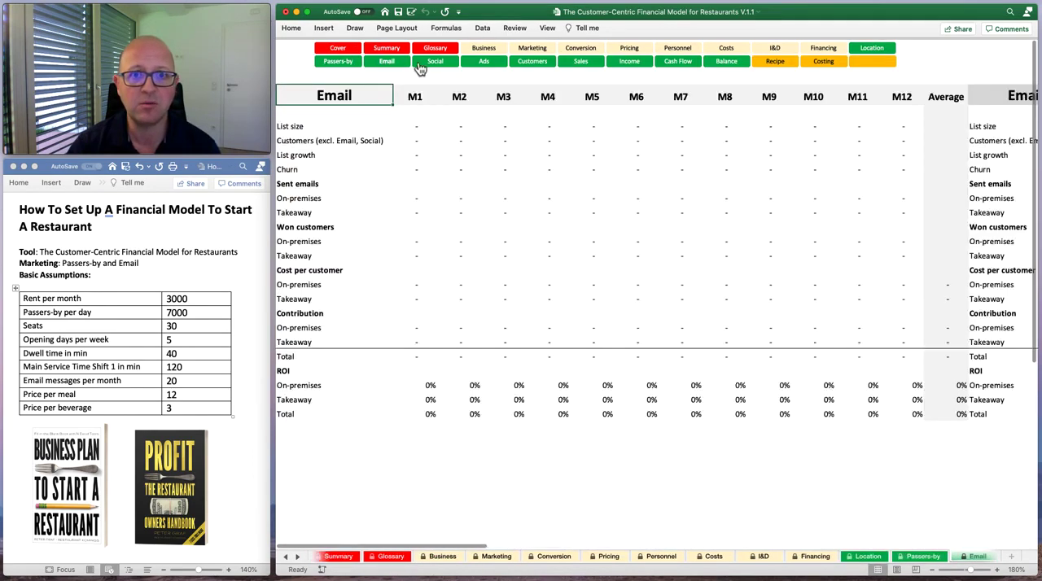
click(423, 63)
click(475, 65)
click(543, 65)
click(583, 65)
click(645, 65)
click(682, 65)
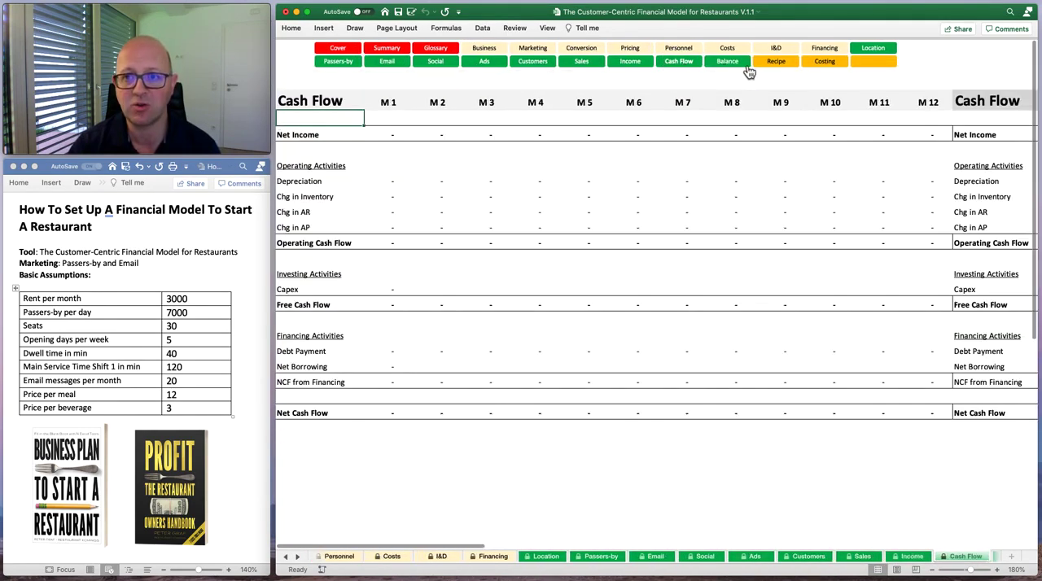
click(742, 64)
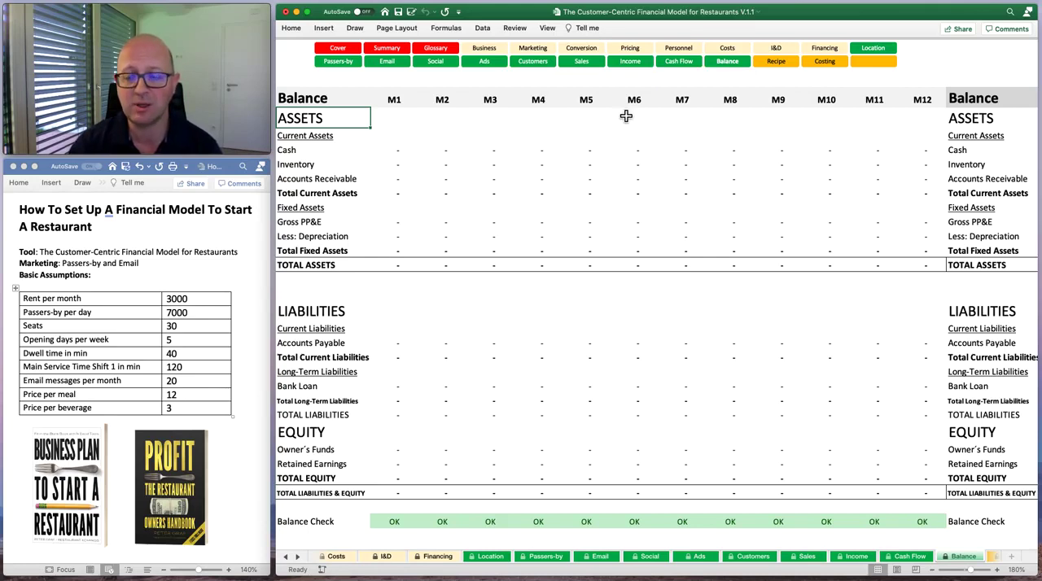
click(728, 64)
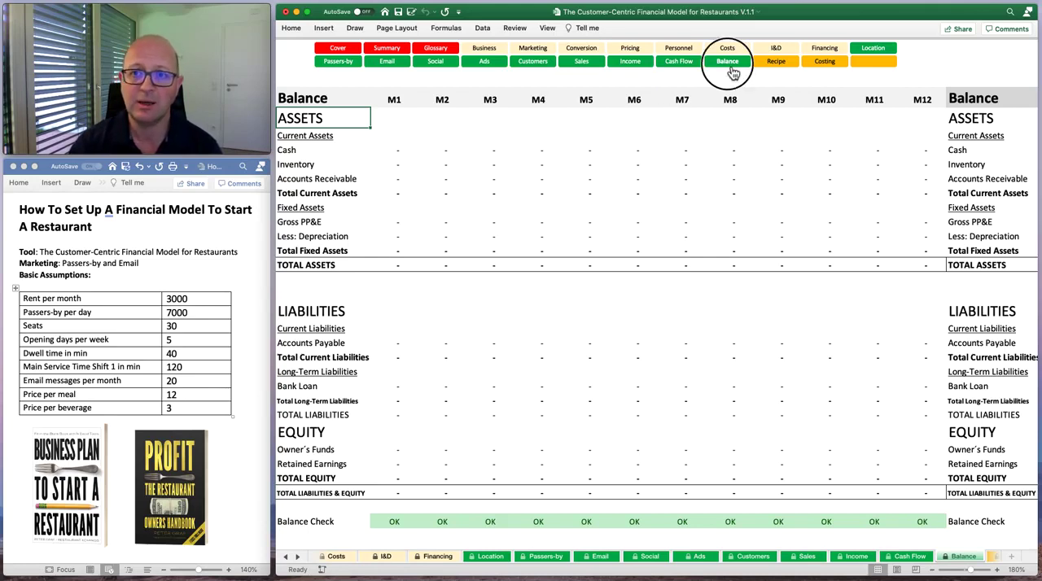
click(681, 64)
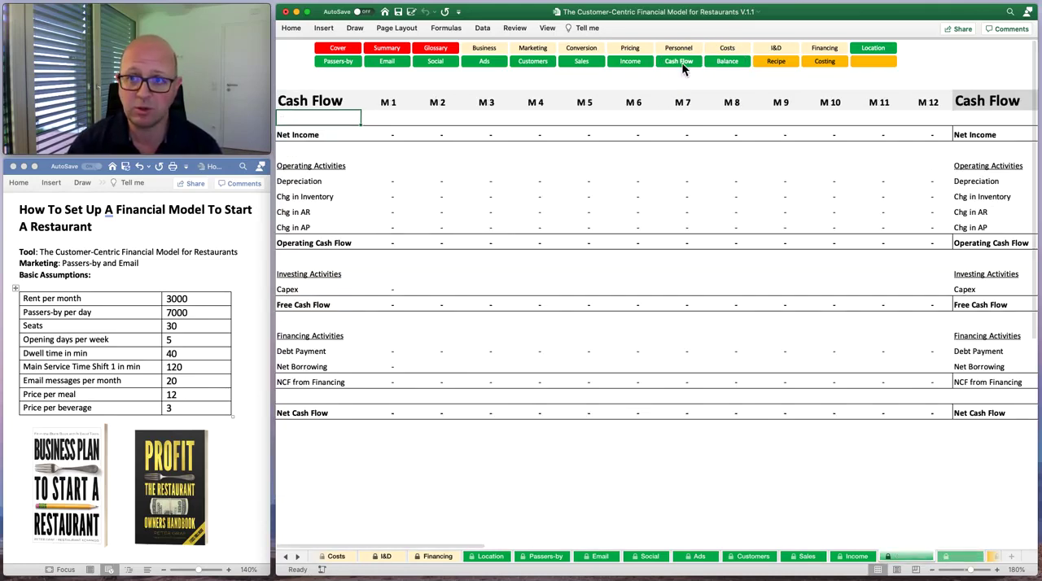
View the standalone Recipe and Costing sheets, ending on the burger recipe calculation.
click(777, 65)
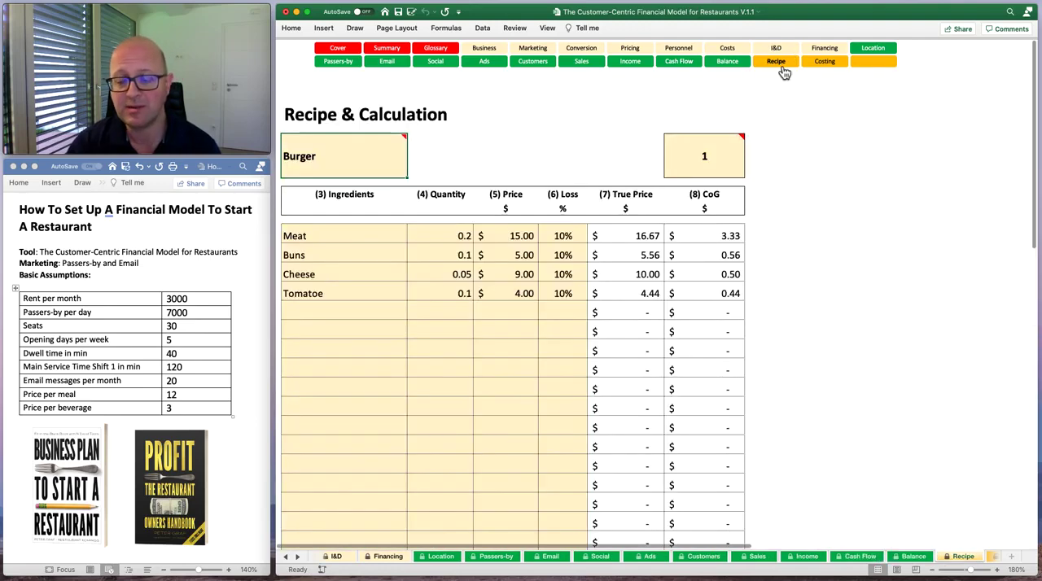
click(824, 65)
click(777, 71)
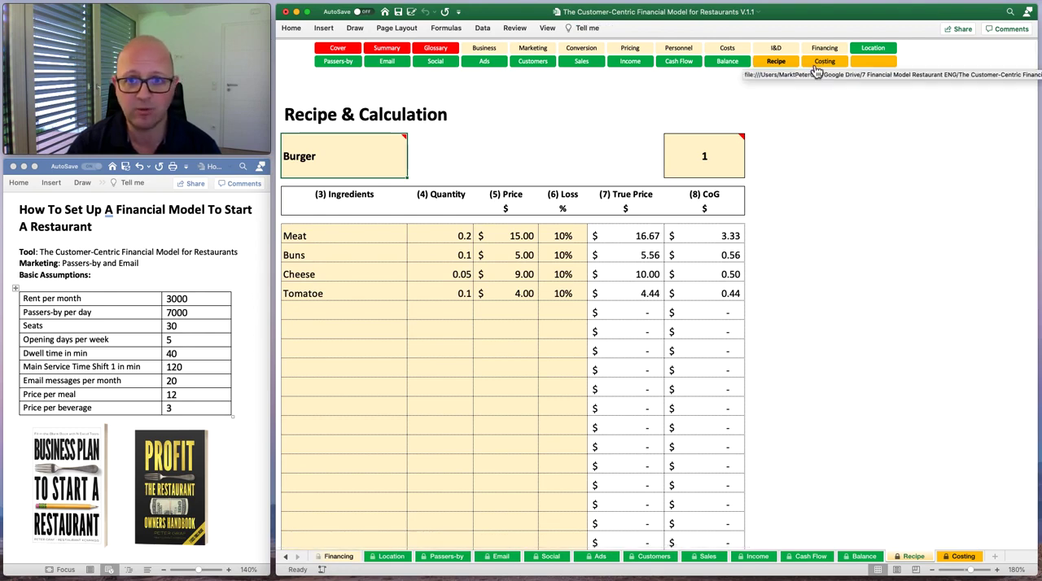
click(825, 63)
click(780, 69)
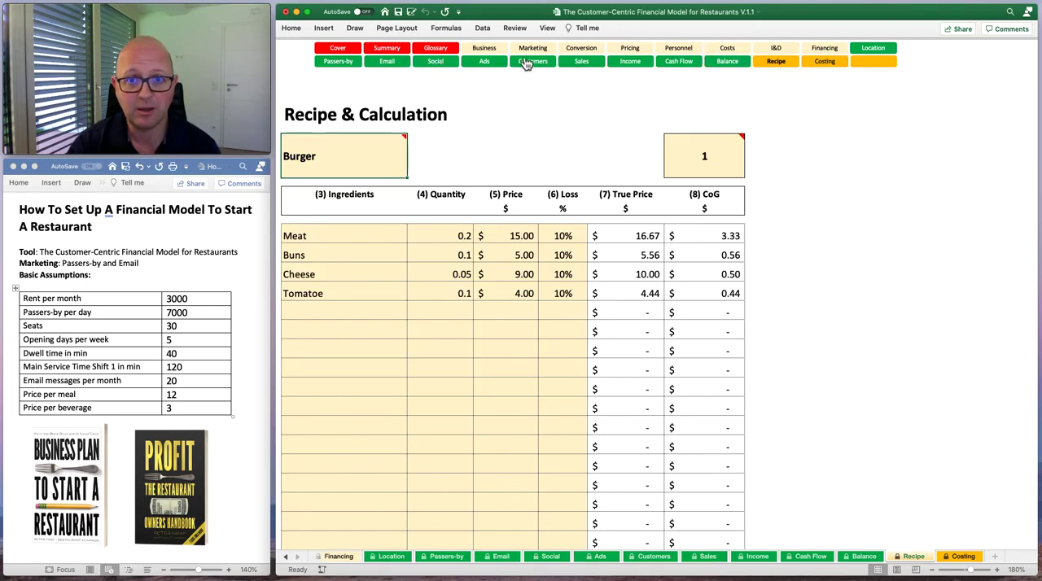
Return to the Business sheet and look at the first planned location input cells, ending on Rent per month.
click(484, 49)
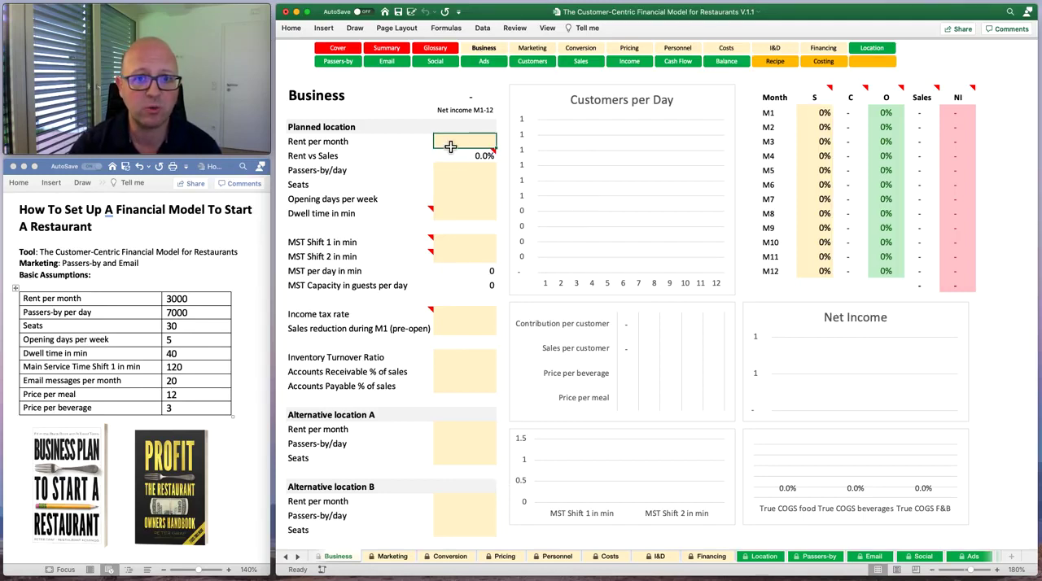
key(Down)
key(Up)
key(Down)
key(Down)
key(Up)
key(Up)
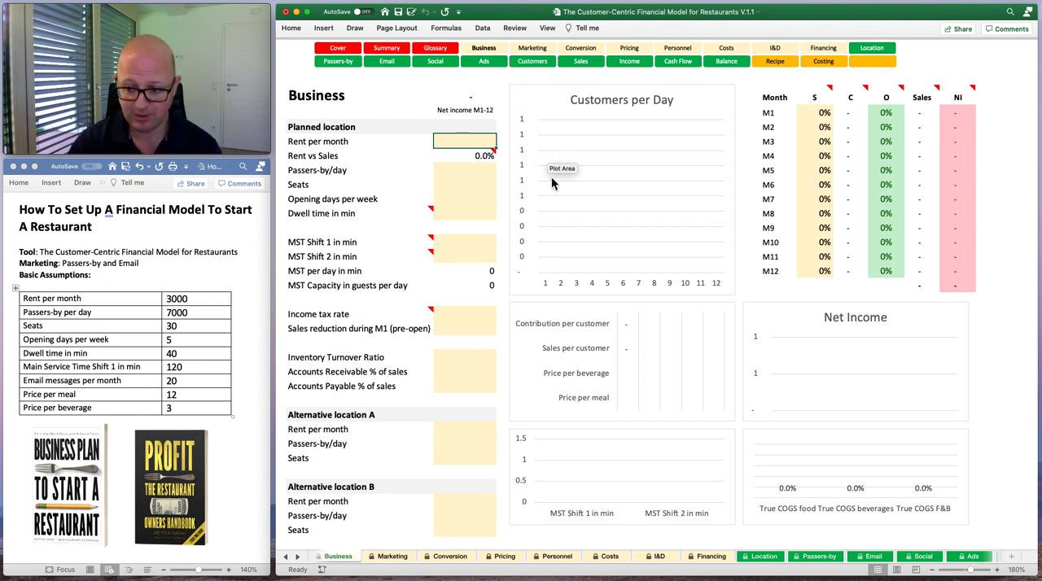
Switch to the Chrome browser, view the author's Eloquens channel and bring up the restaurantkompass.com home page.
key(super+Tab)
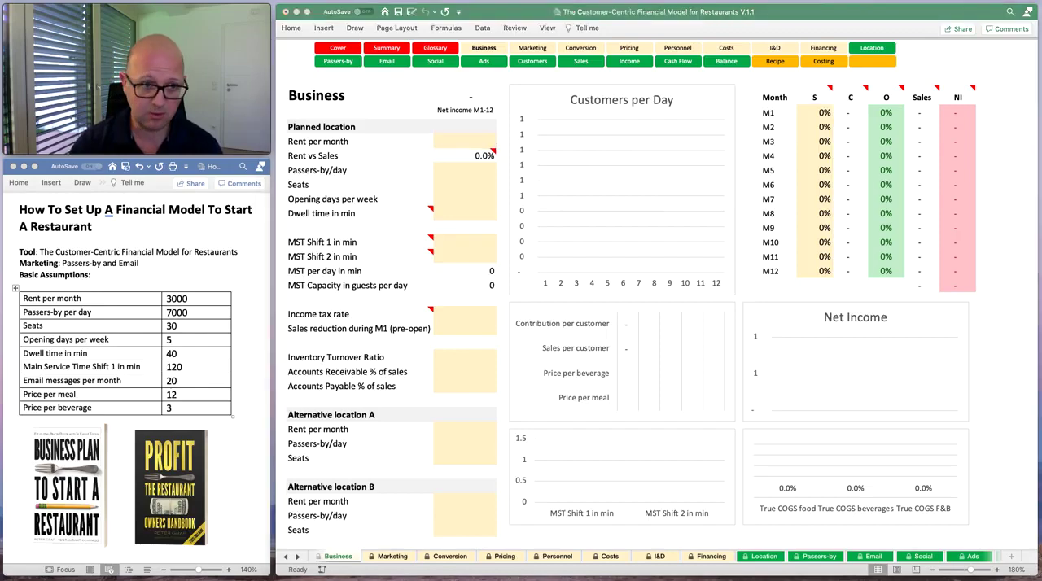
drag(883, 579, 617, 22)
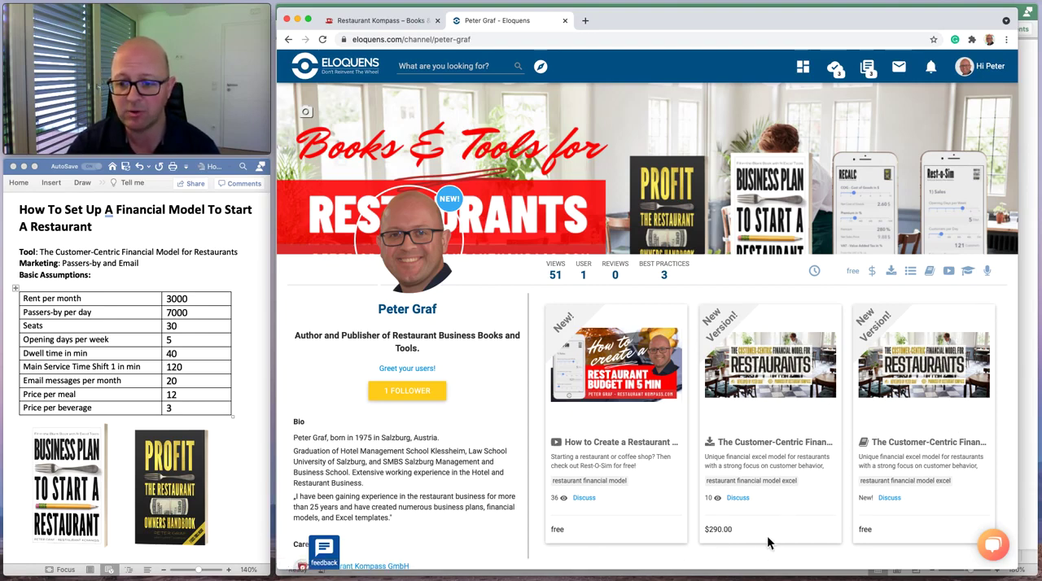
drag(606, 21, 640, 20)
click(418, 122)
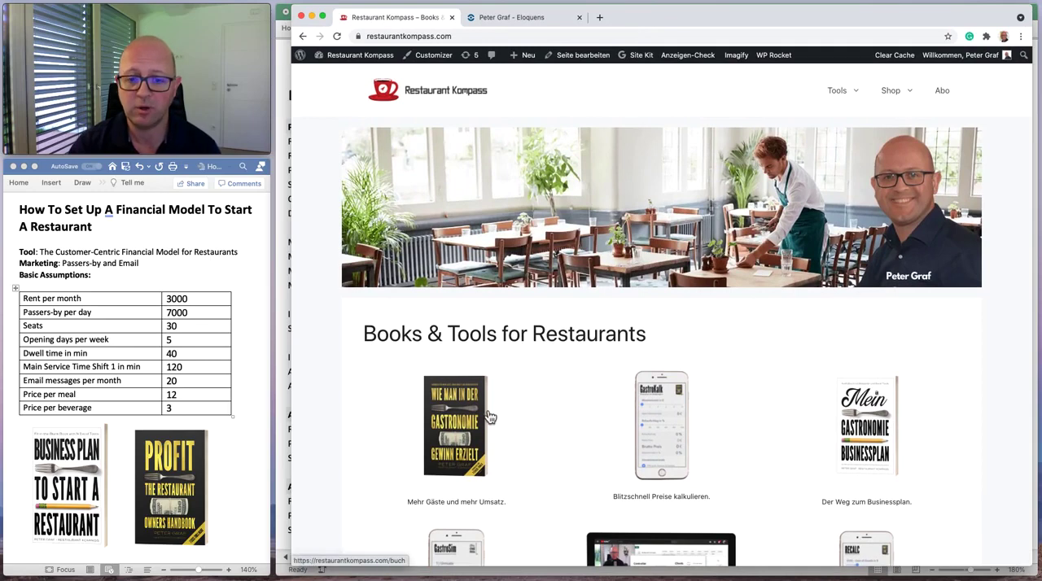
Browse the books, tools and blog articles on the Restaurant Kompass home page, ending back at its beginning.
scroll(486, 426, down, 2)
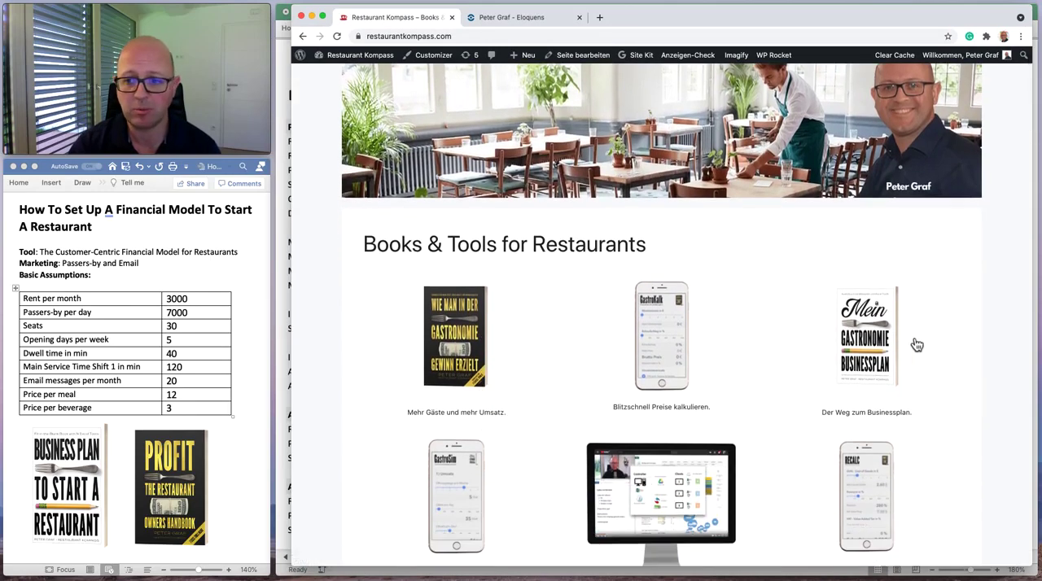
scroll(875, 350, down, 2)
scroll(876, 350, down, 5)
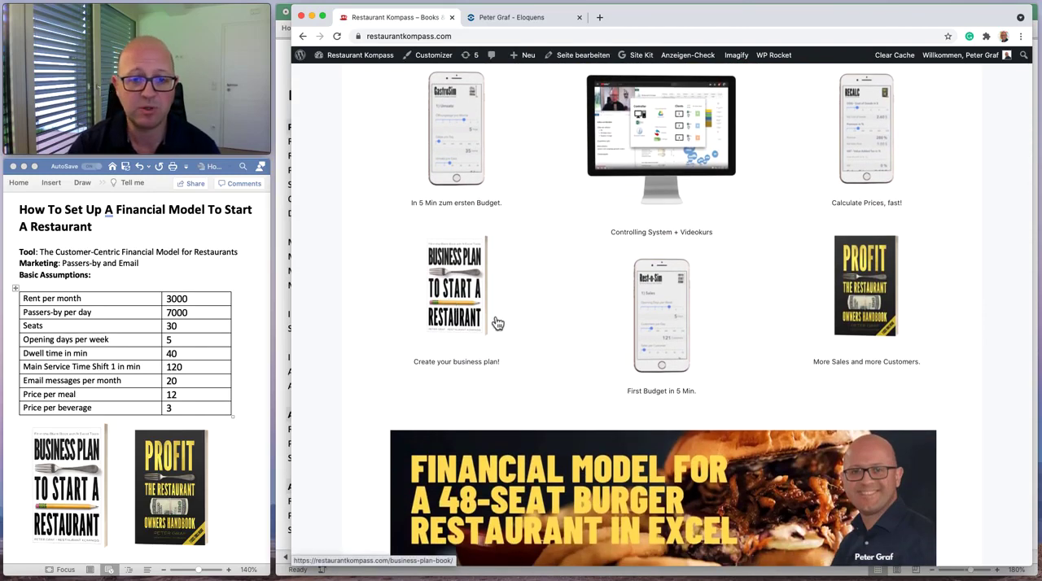
scroll(492, 327, down, 2)
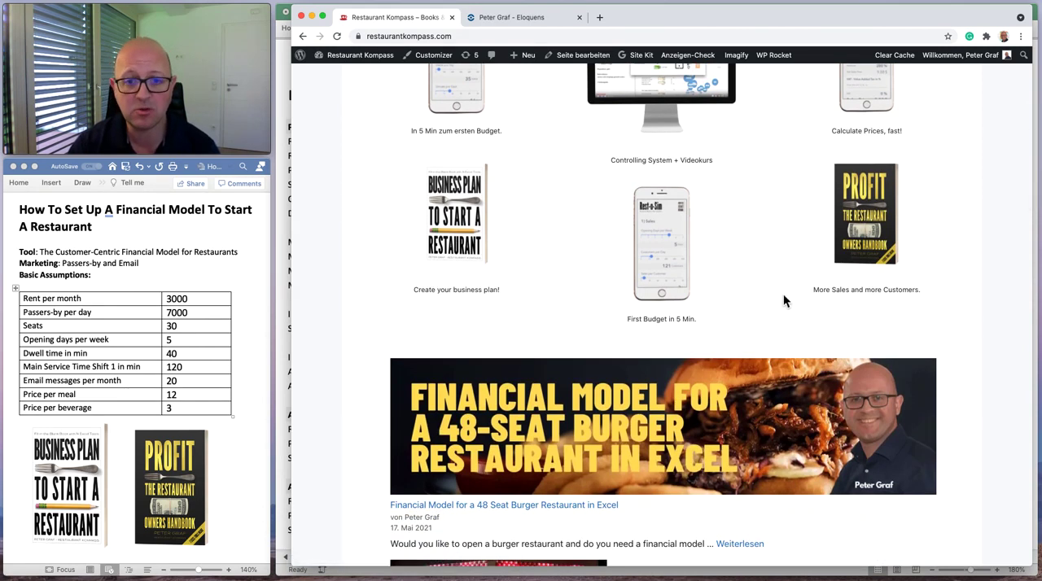
scroll(768, 293, down, 1)
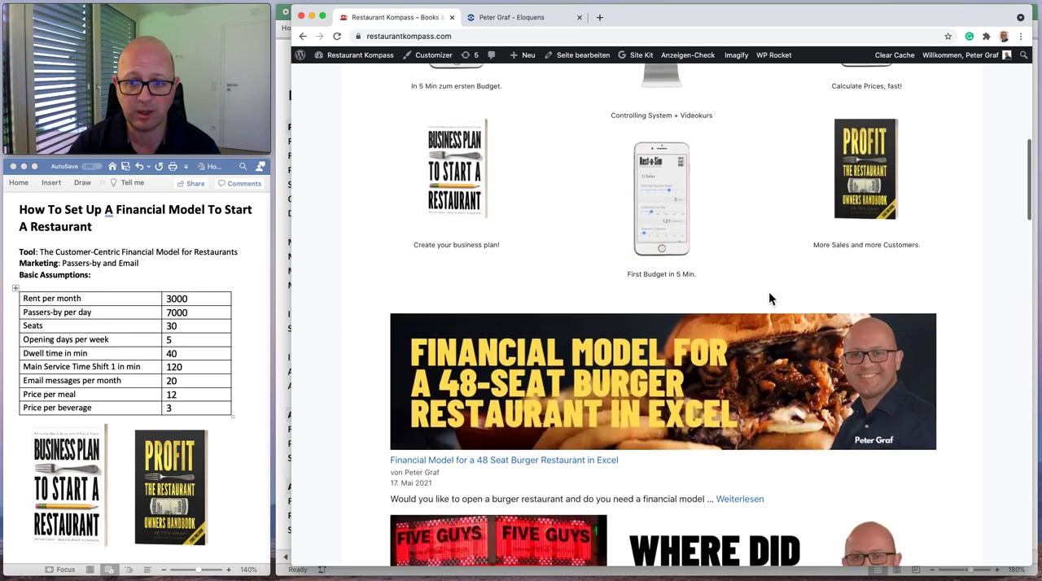
scroll(769, 293, down, 5)
scroll(768, 293, up, 7)
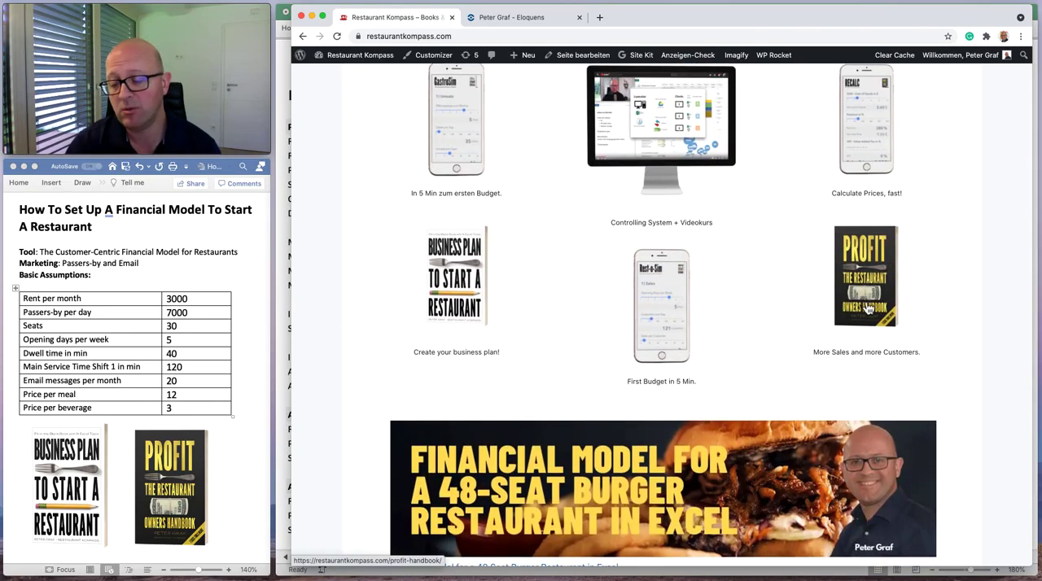
scroll(770, 379, down, 2)
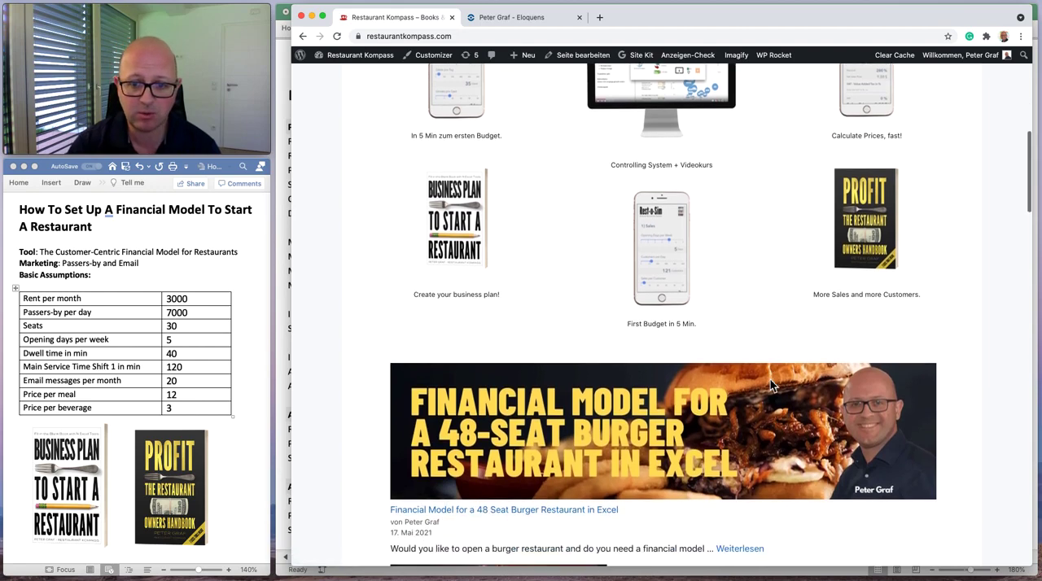
scroll(770, 379, down, 5)
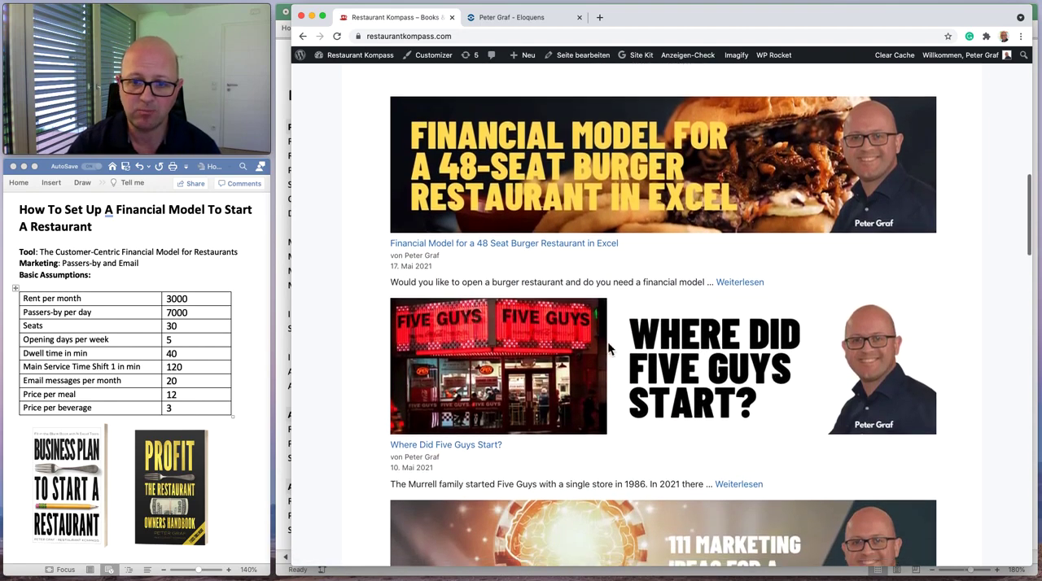
scroll(627, 494, down, 10)
scroll(627, 494, down, 3)
scroll(627, 494, up, 20)
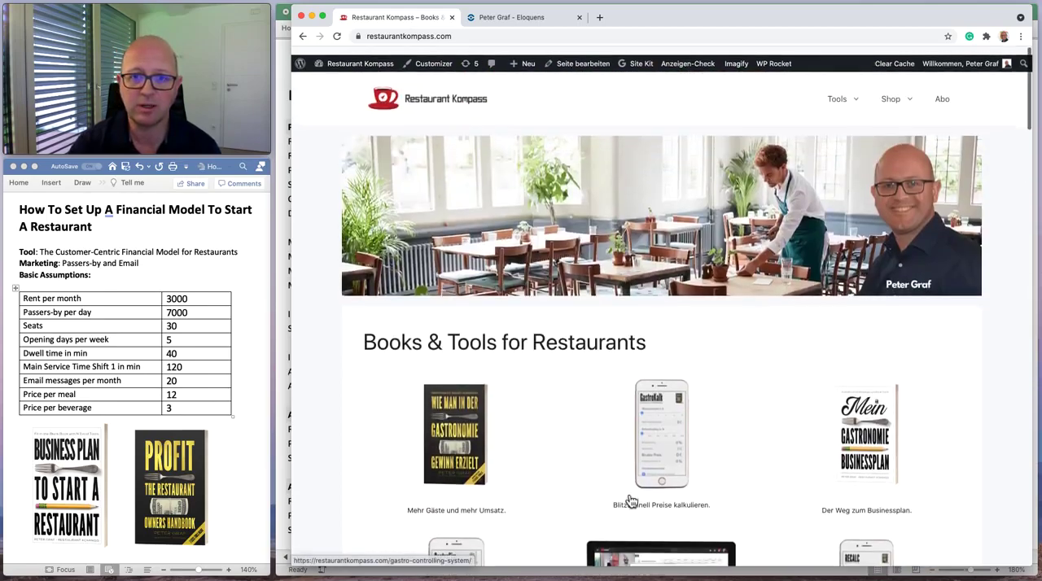
Move the browser window out of the way to return to the Excel model, and compare the Business and Marketing sheets, ending on Business.
drag(640, 19, 769, 578)
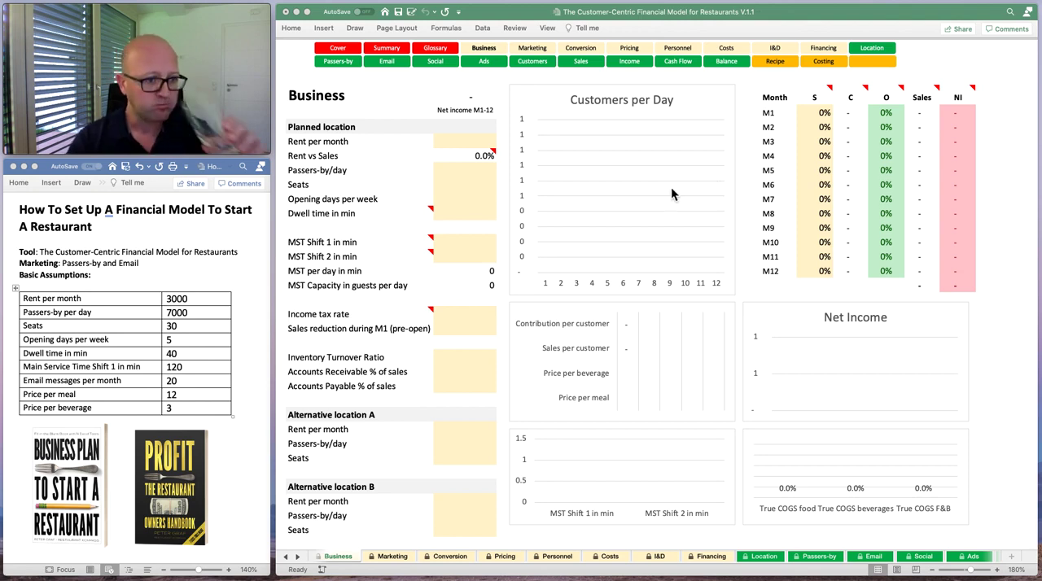
click(456, 140)
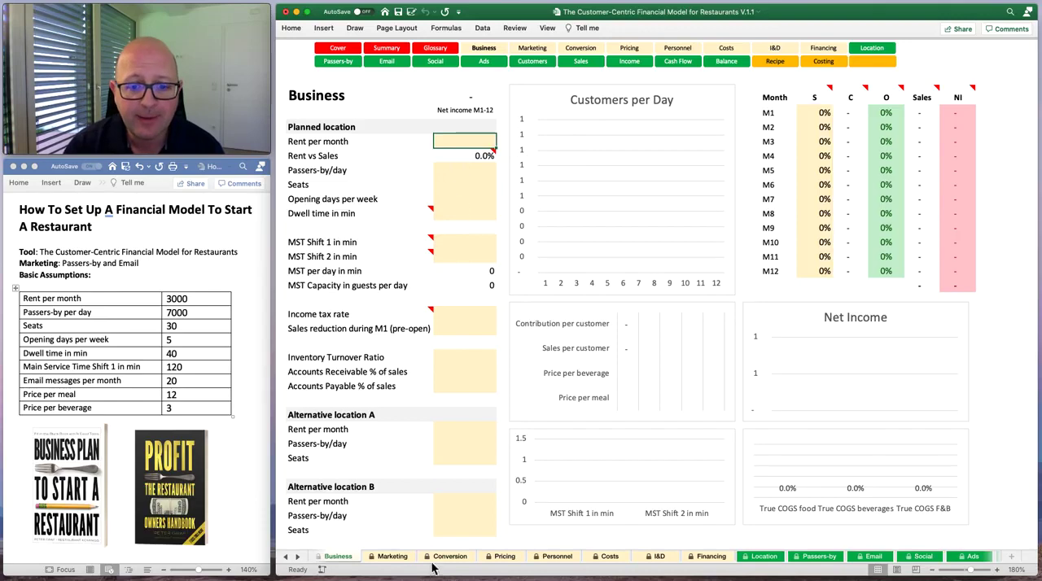
click(391, 557)
click(337, 557)
click(379, 559)
click(338, 557)
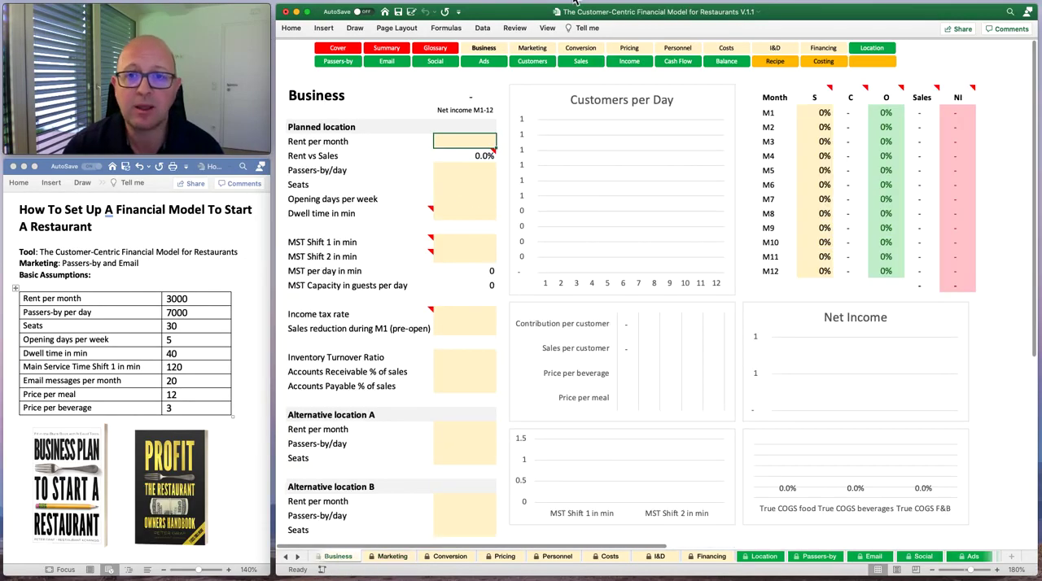
Unprotect the Business sheet and select locked label cells, ending on Opening days per week.
click(515, 28)
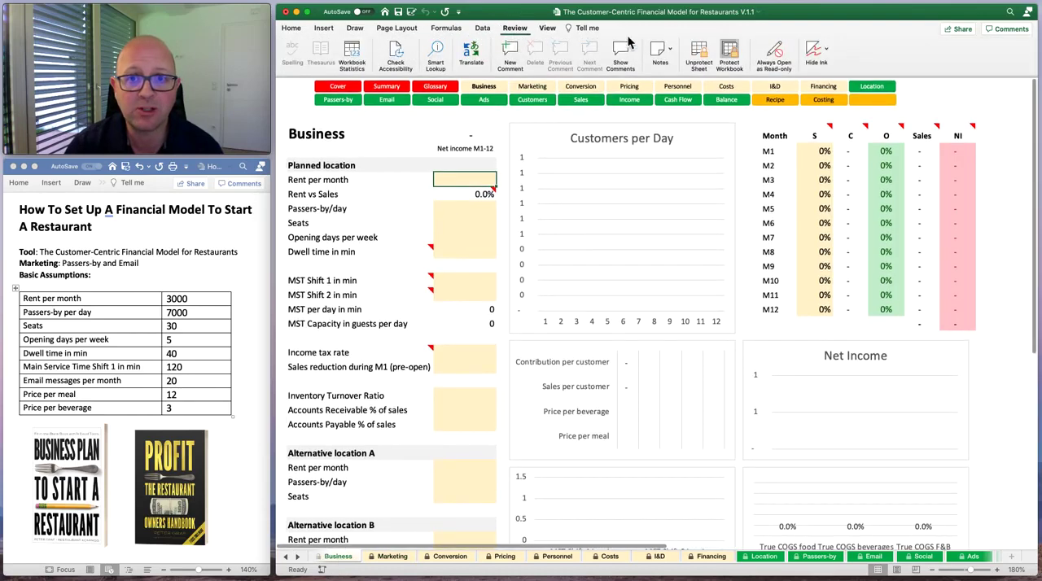
click(706, 54)
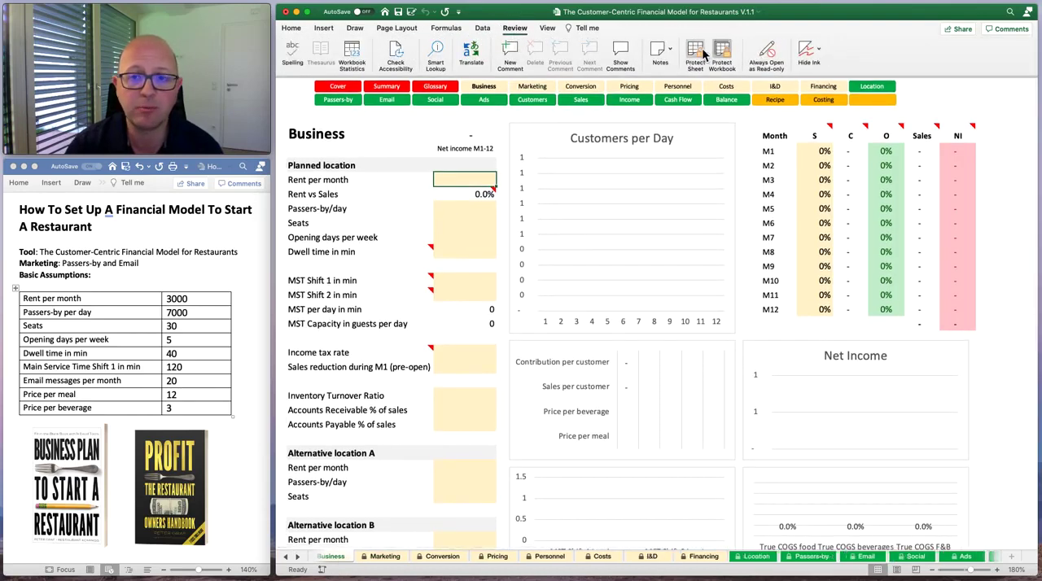
click(351, 283)
click(345, 244)
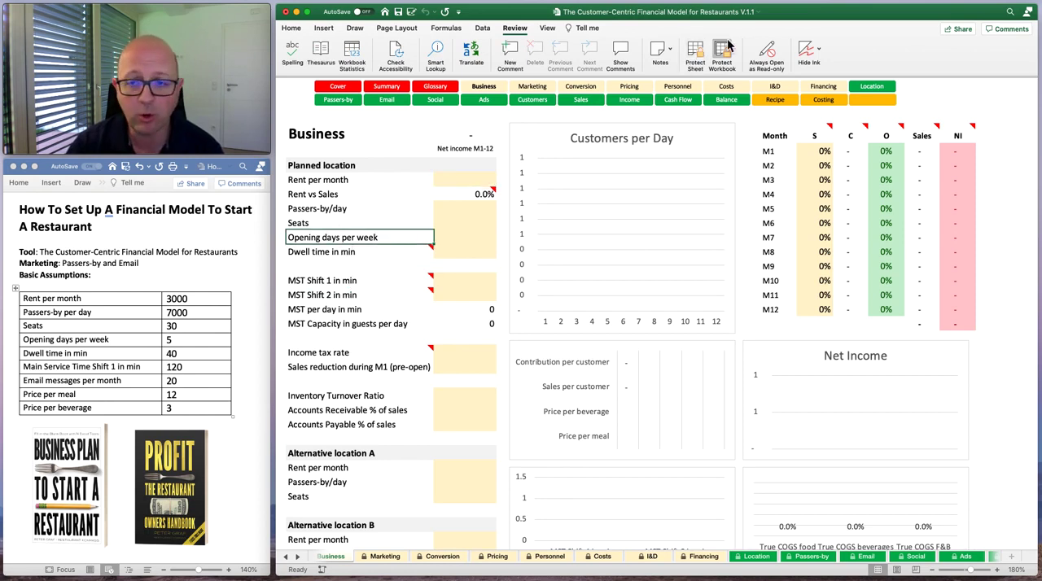
Protect the Business sheet again without a password, keeping the default permissions, select the Rent per month input and collapse the ribbon.
click(696, 54)
click(748, 221)
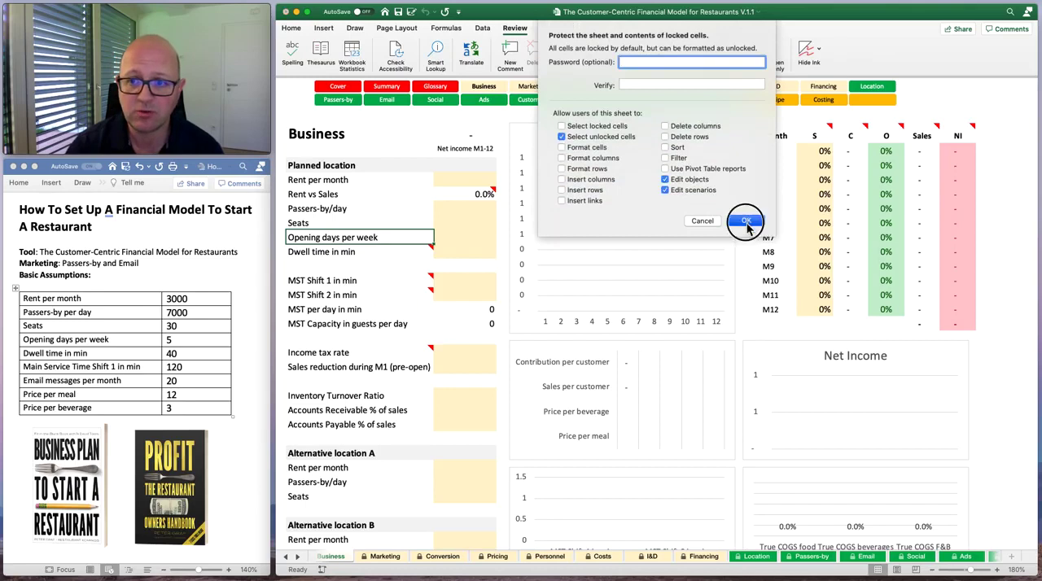
click(462, 184)
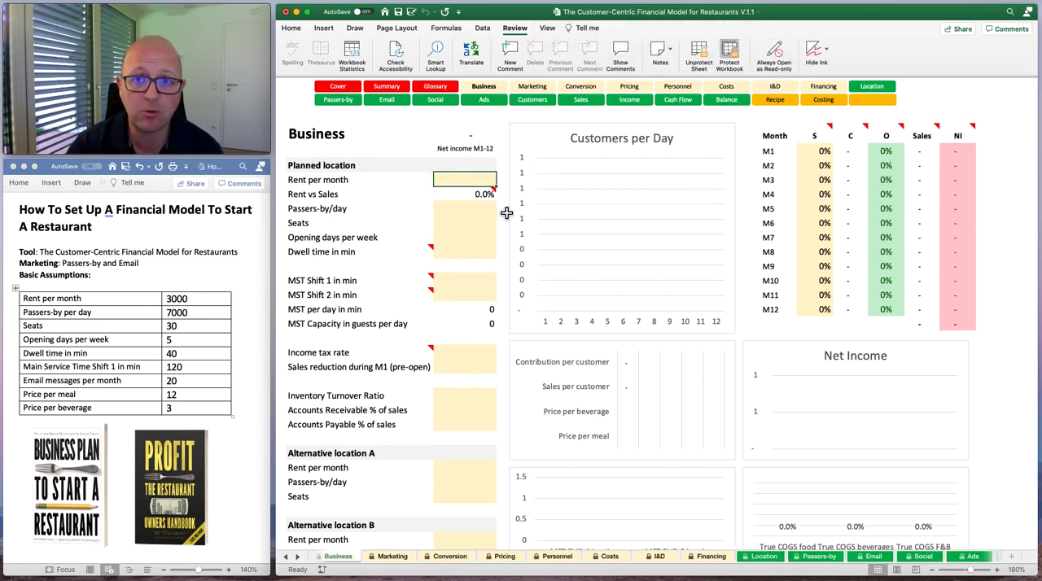
click(510, 30)
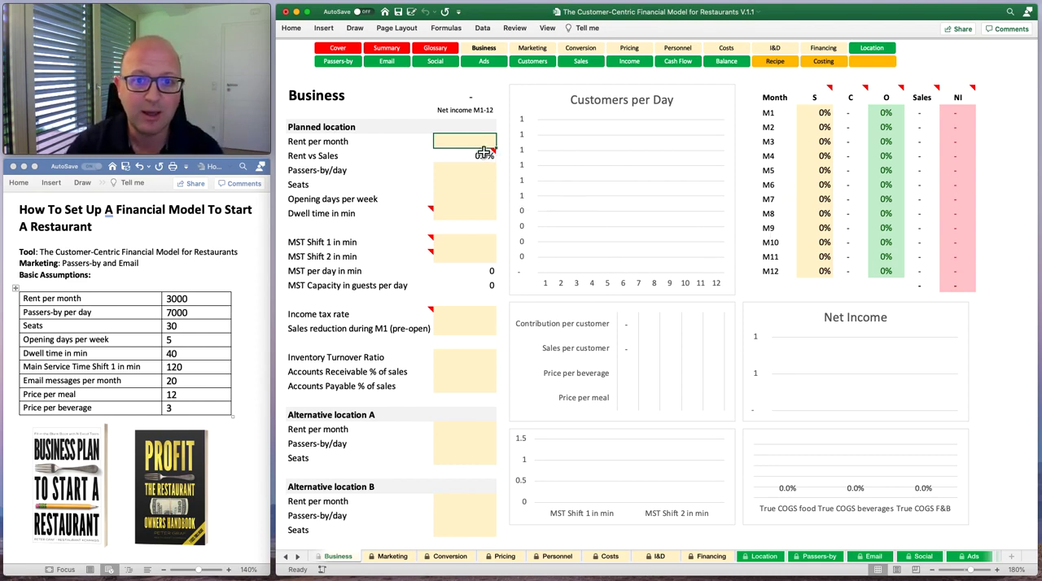
Read the note on Rent vs Sales and step through the unlocked input cells down to Inventory Turnover Ratio.
mouse_move(477, 161)
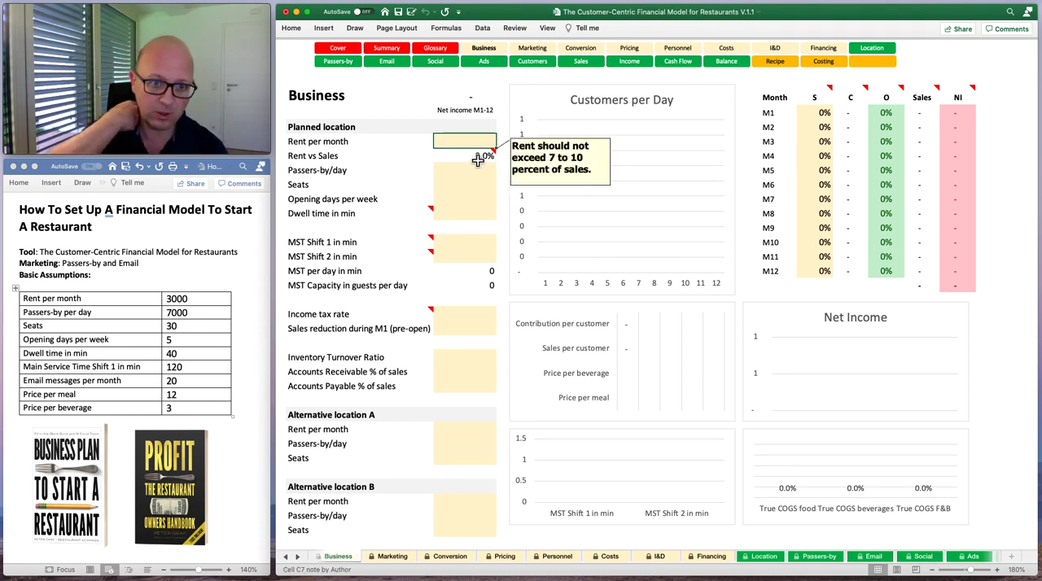
key(Down)
key(Down)
key(Down)
key(Down)
key(Down)
key(Down)
key(Down)
key(Down)
key(Down)
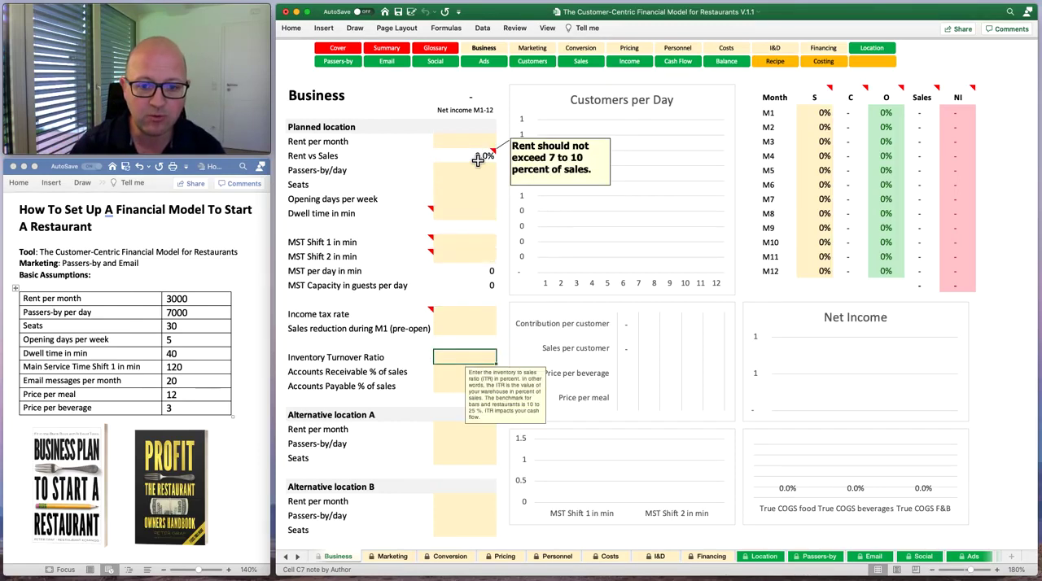
Set the planned location's Rent per month to 3000 on the Business sheet.
click(460, 141)
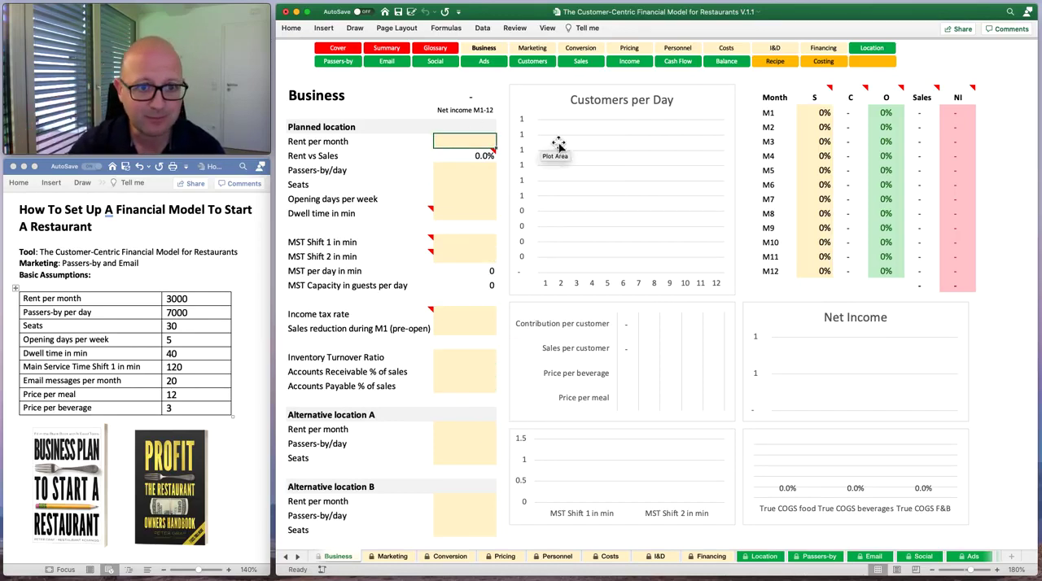
text(3,0)
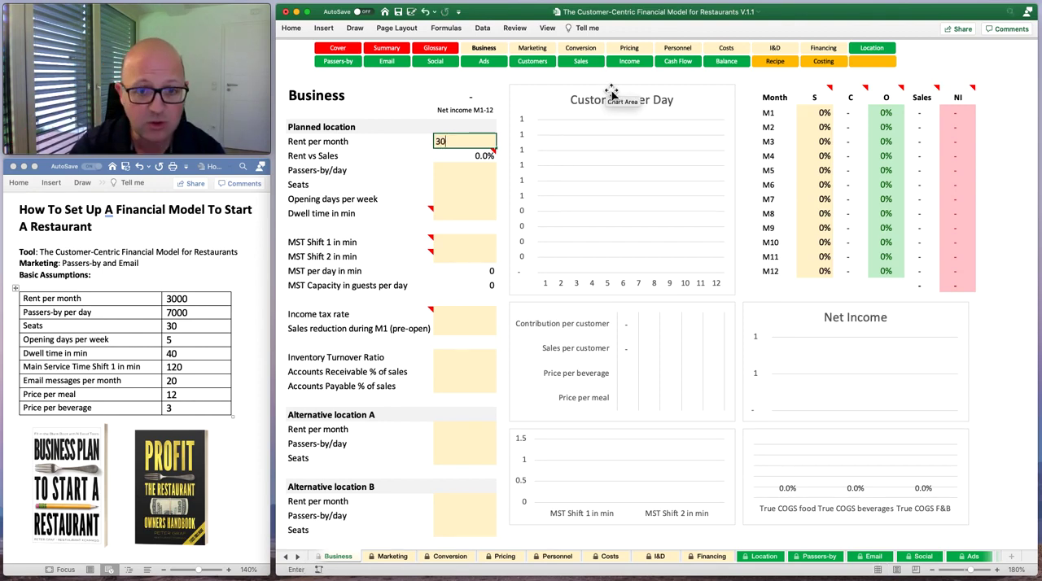
text(00)
key(Return)
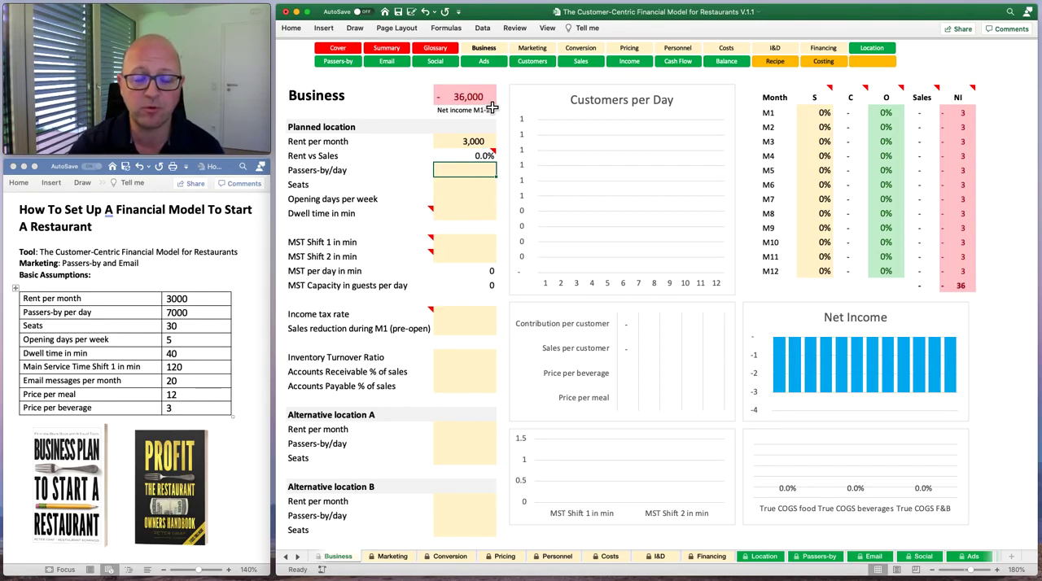
Look through the Marketing, Conversion and Pricing sheets and return to the Business sheet.
click(399, 560)
click(438, 559)
click(509, 562)
click(346, 561)
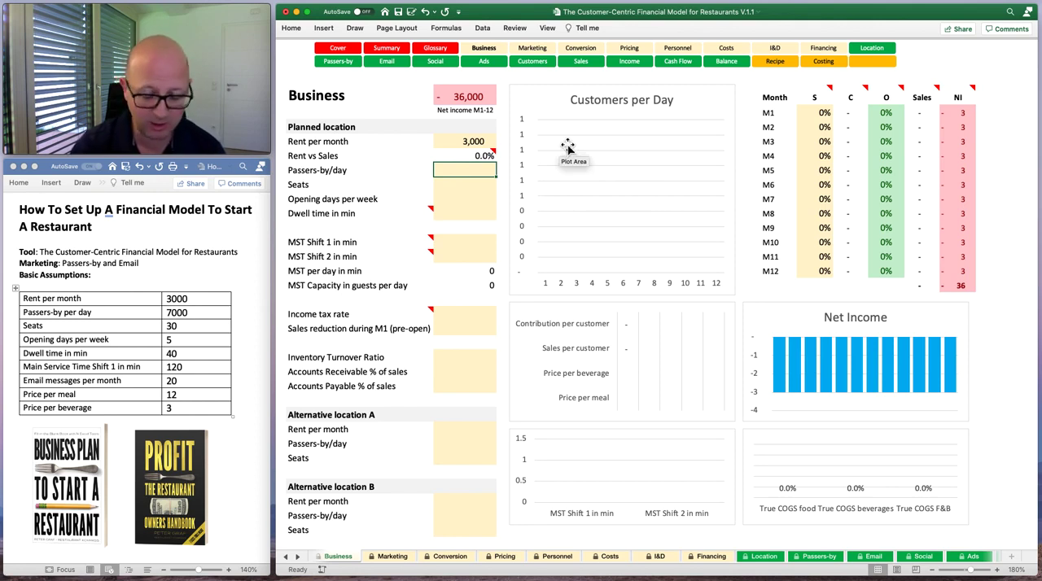
Set the planned location's Passers-by/day to 7000 and Seats to 30, ending on the Seats cell.
text(7000)
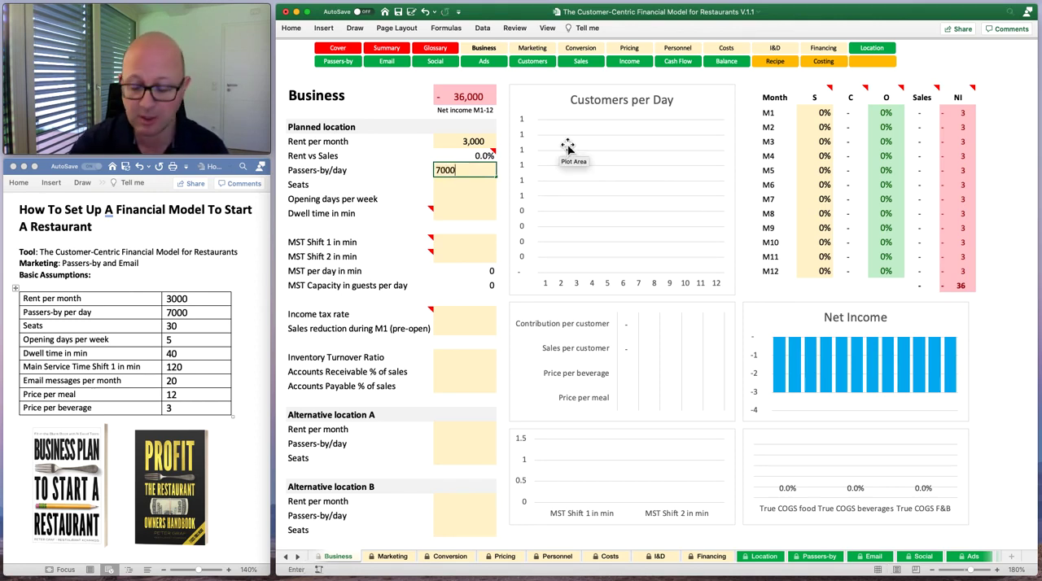
key(Return)
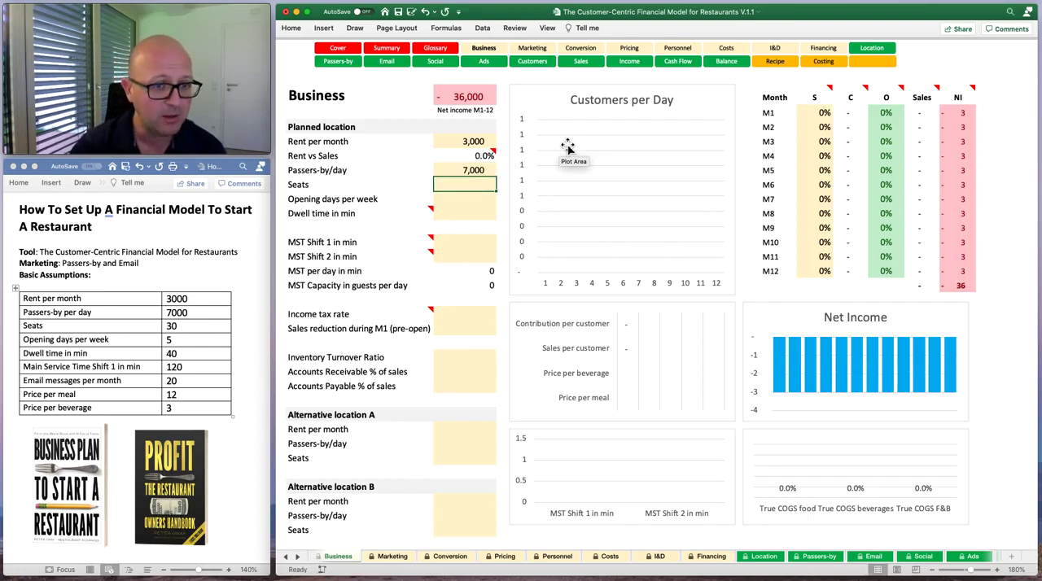
text(30)
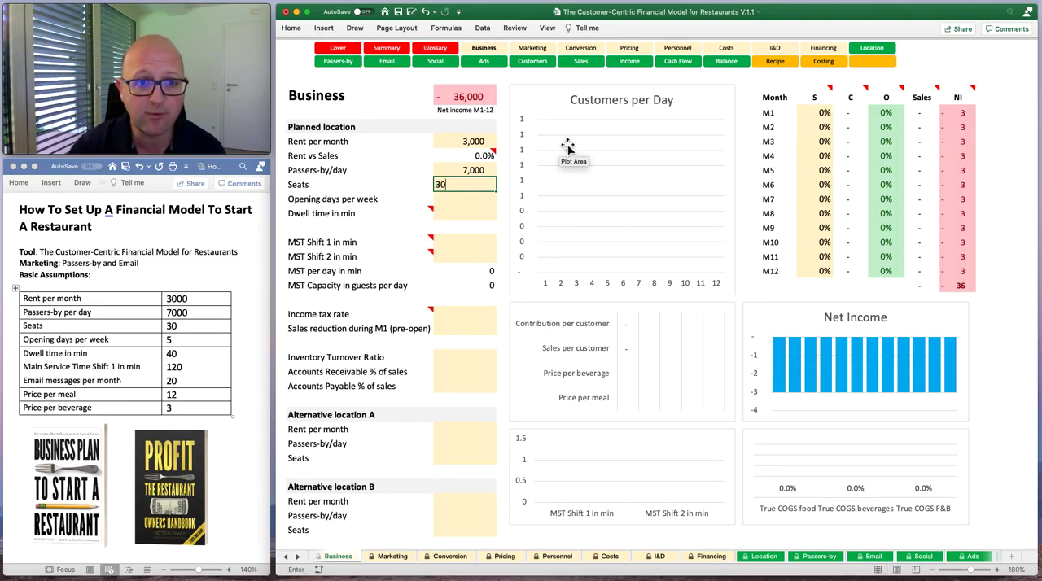
key(Return)
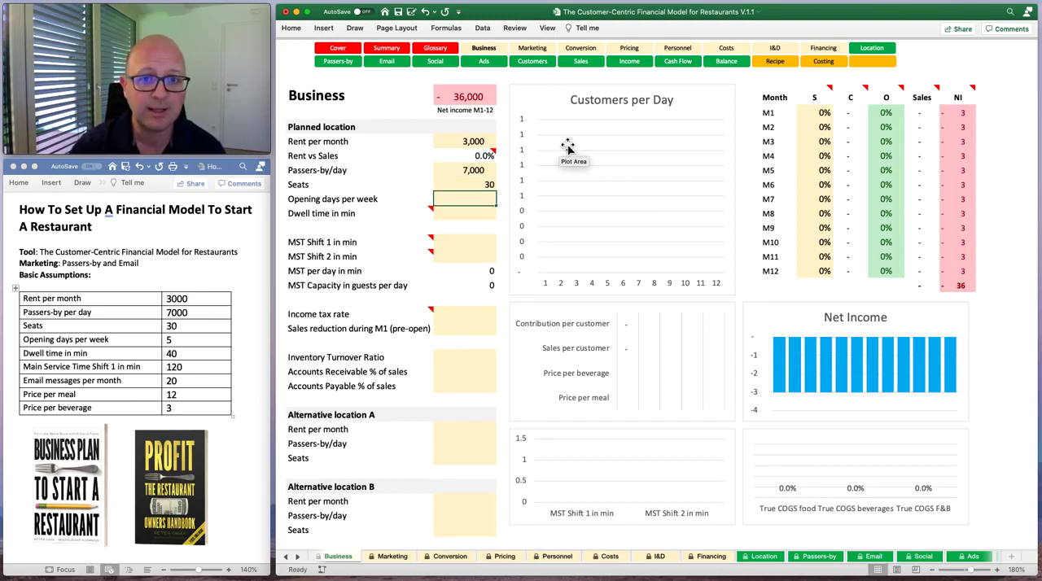
key(Up)
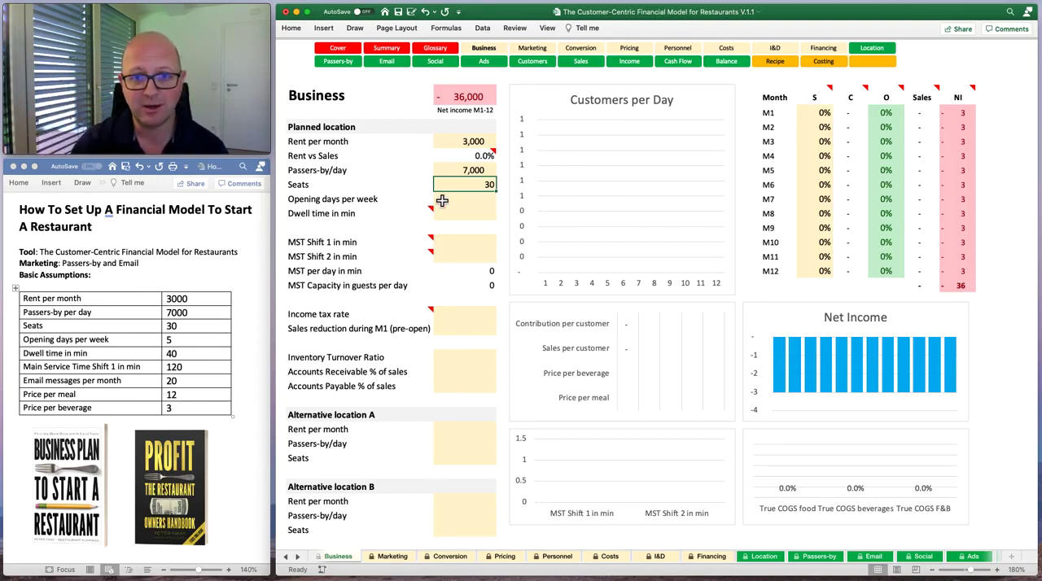
Set the planned location's Opening days per week to 5 and Dwell time in min to 40.
click(482, 200)
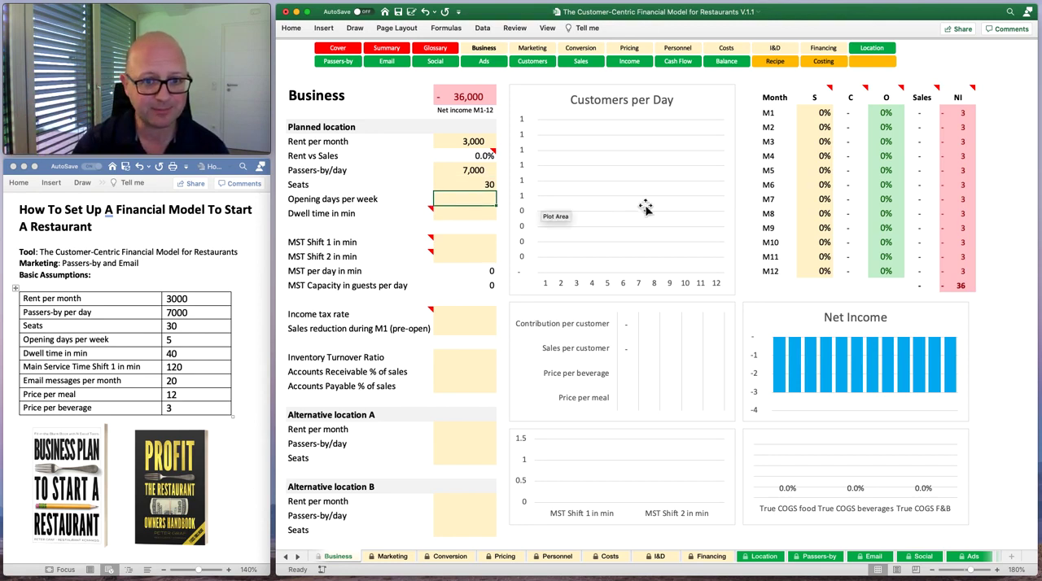
text(5)
key(Return)
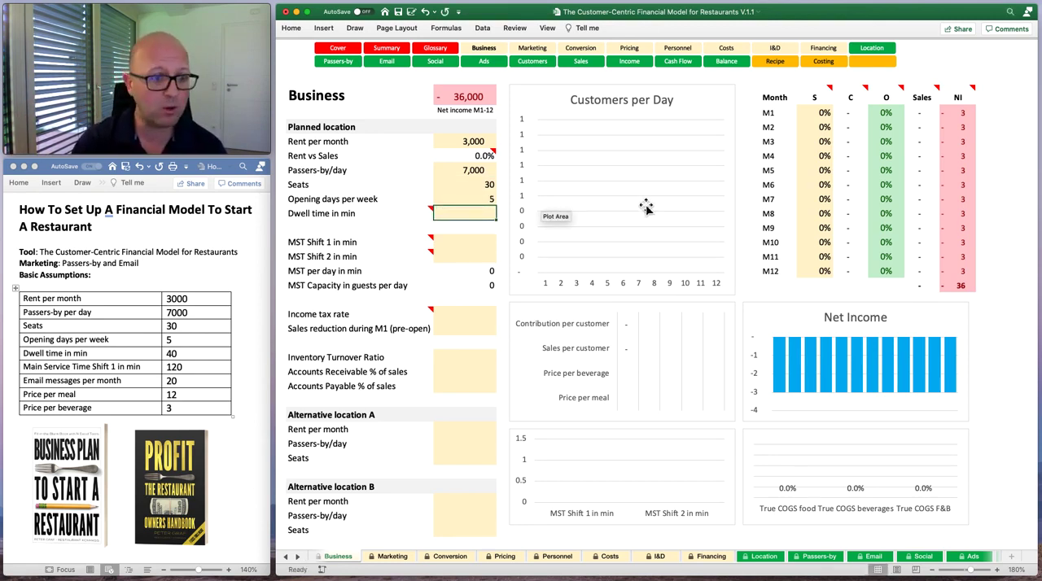
text(40)
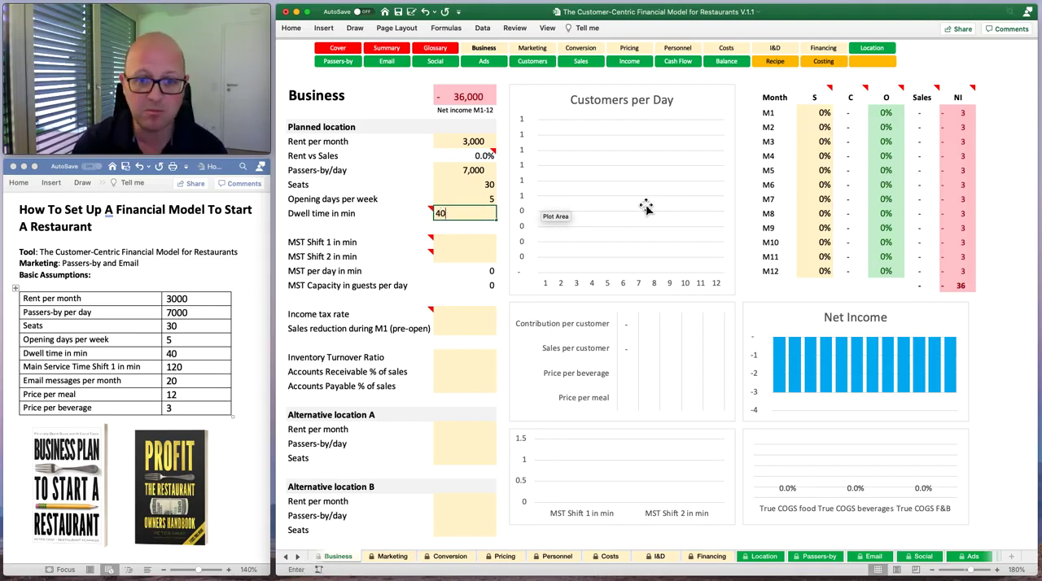
key(Return)
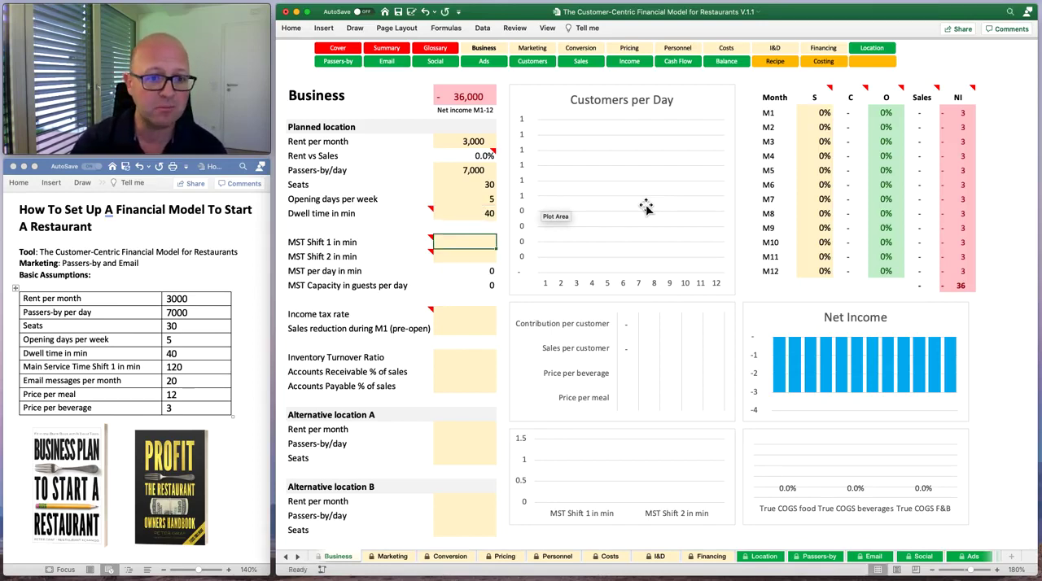
Set MST Shift 1 in min to 120 and leave MST Shift 2 blank.
text(120)
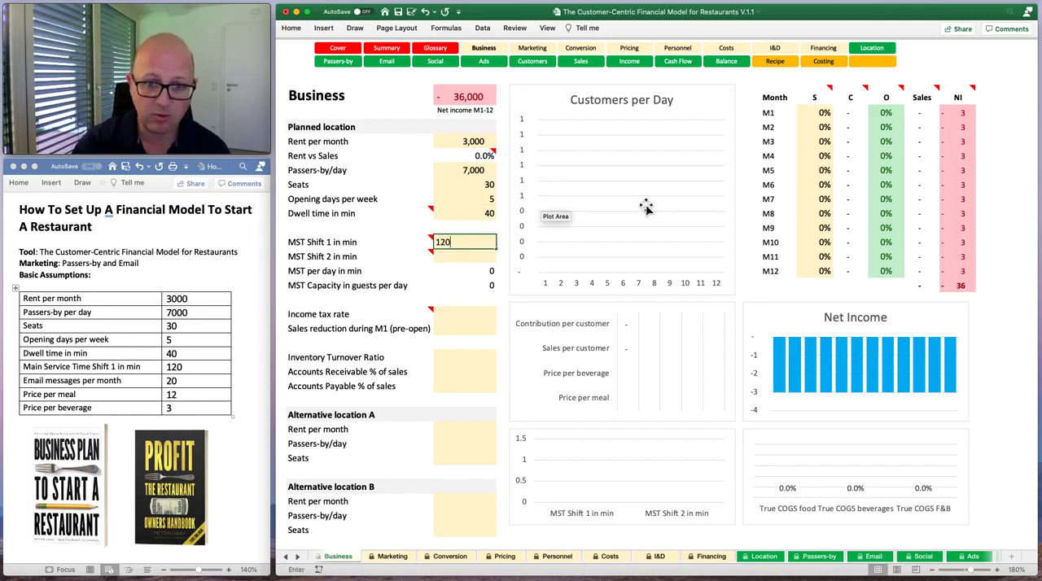
key(Return)
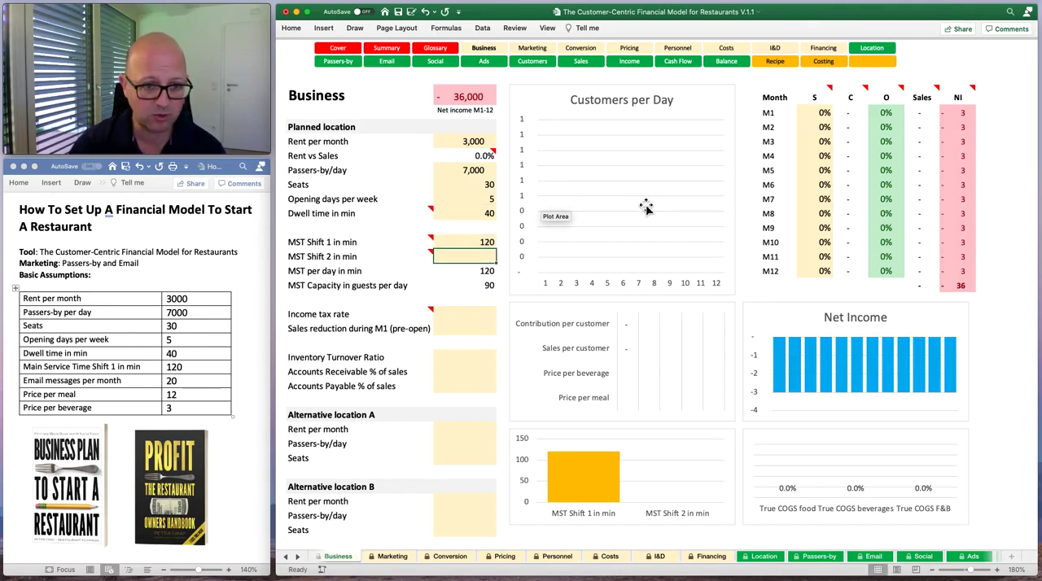
key(Return)
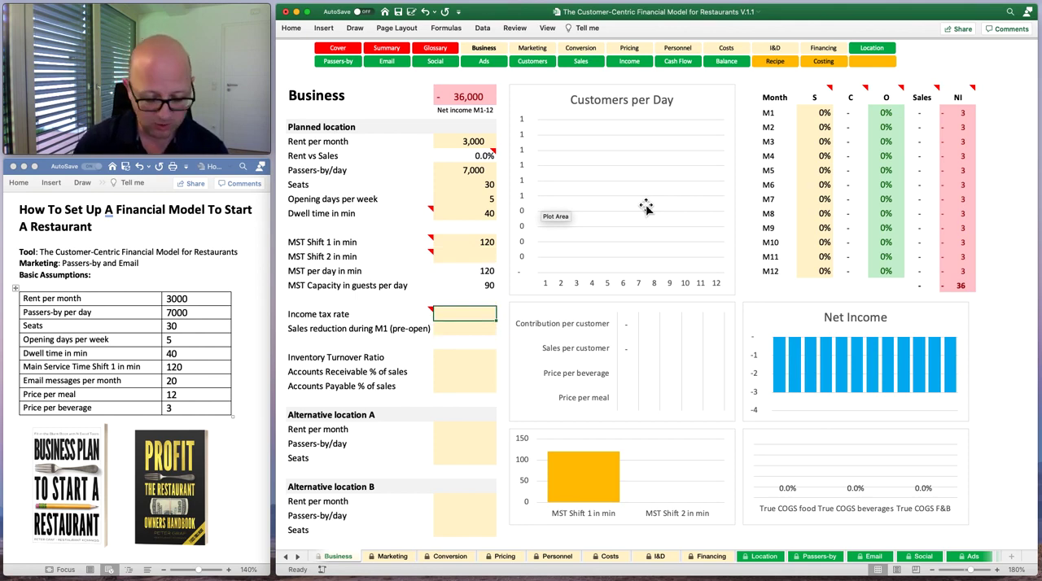
Set the Income tax rate to 20% and Sales reduction during M1 (pre-open) to 50%, ending on the Inventory Turnover Ratio cell.
text(20)
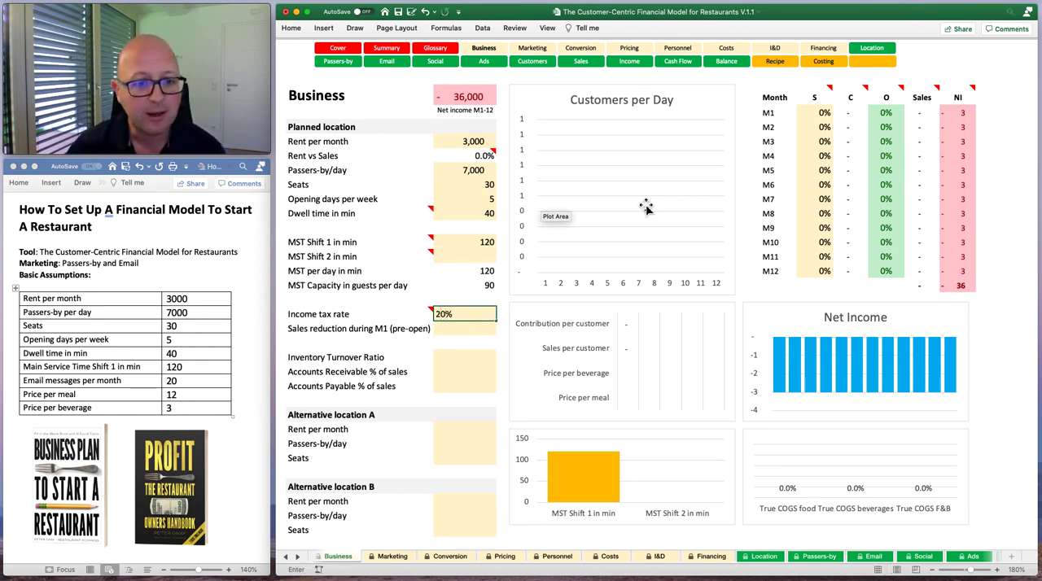
key(Return)
key(Up)
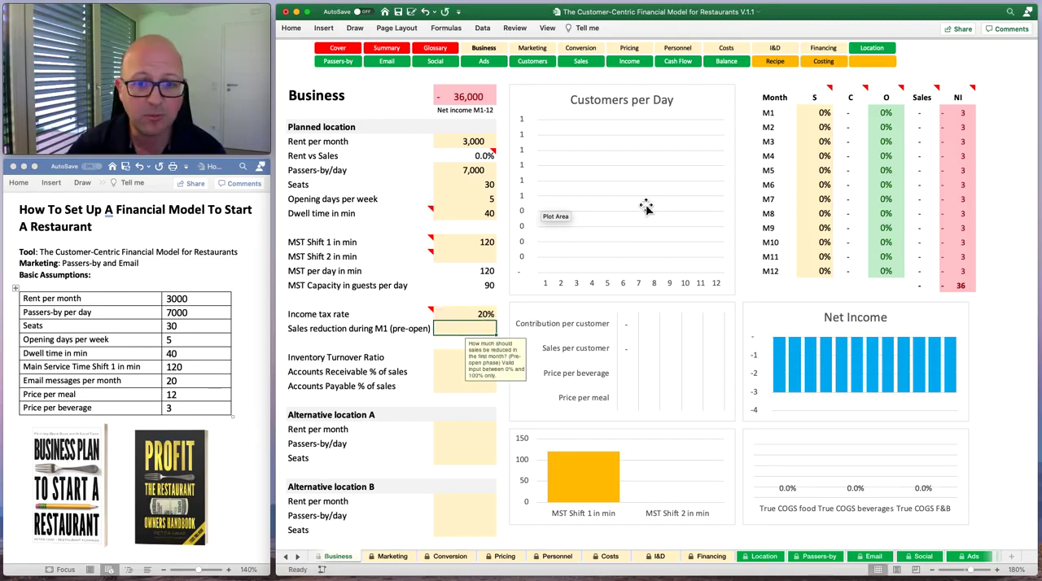
key(Down)
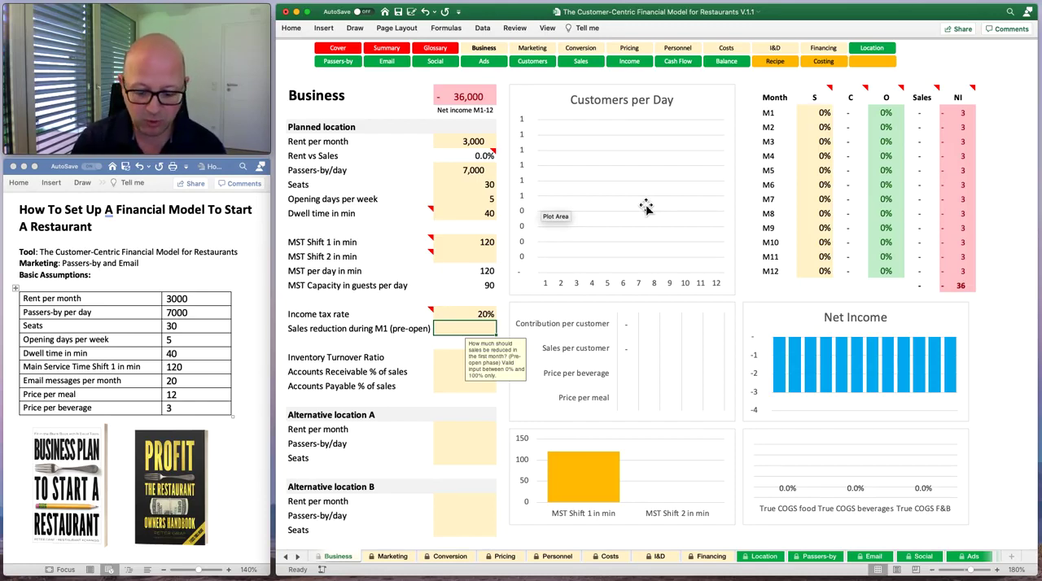
text(50)
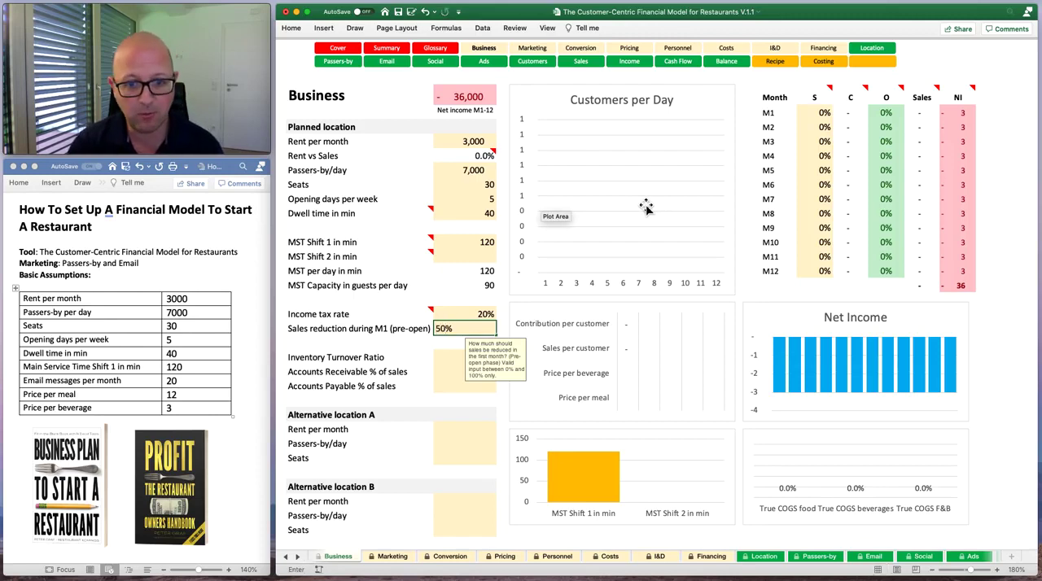
key(Return)
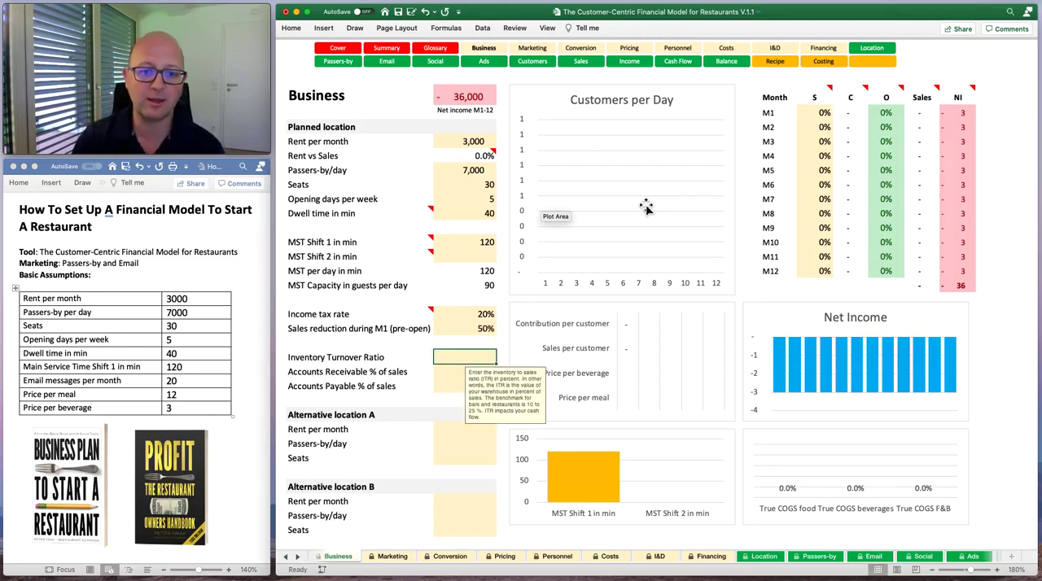
key(Up)
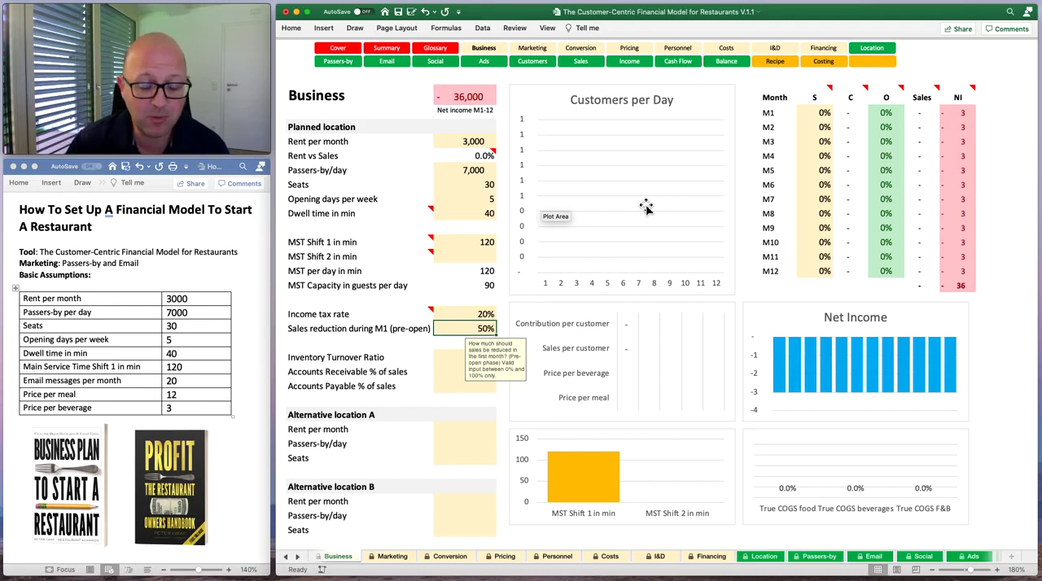
key(Down)
key(Up)
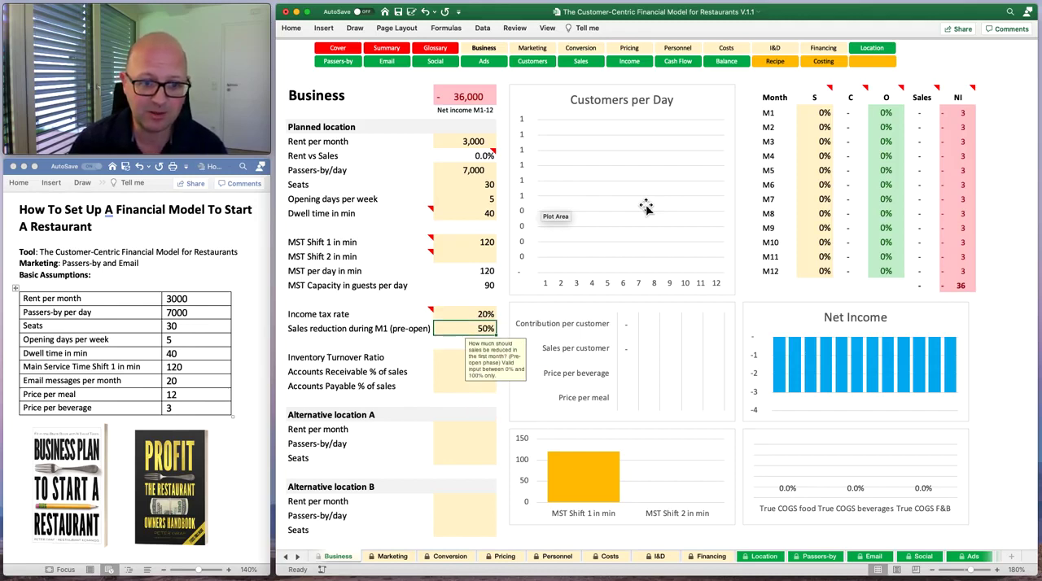
key(Down)
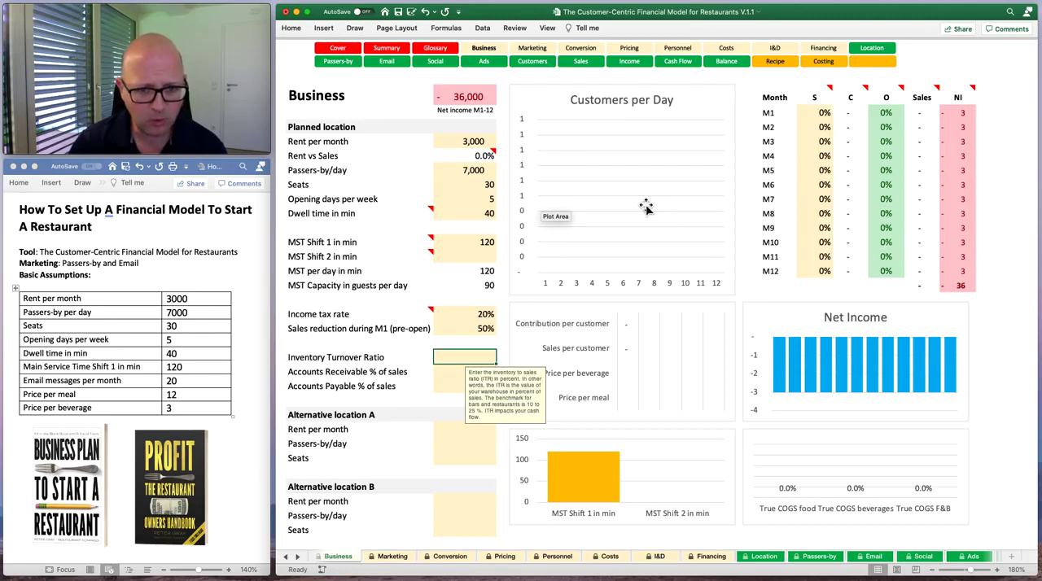
Set the planned location's Inventory Turnover Ratio to 15% on the Business sheet.
key(Down)
key(Up)
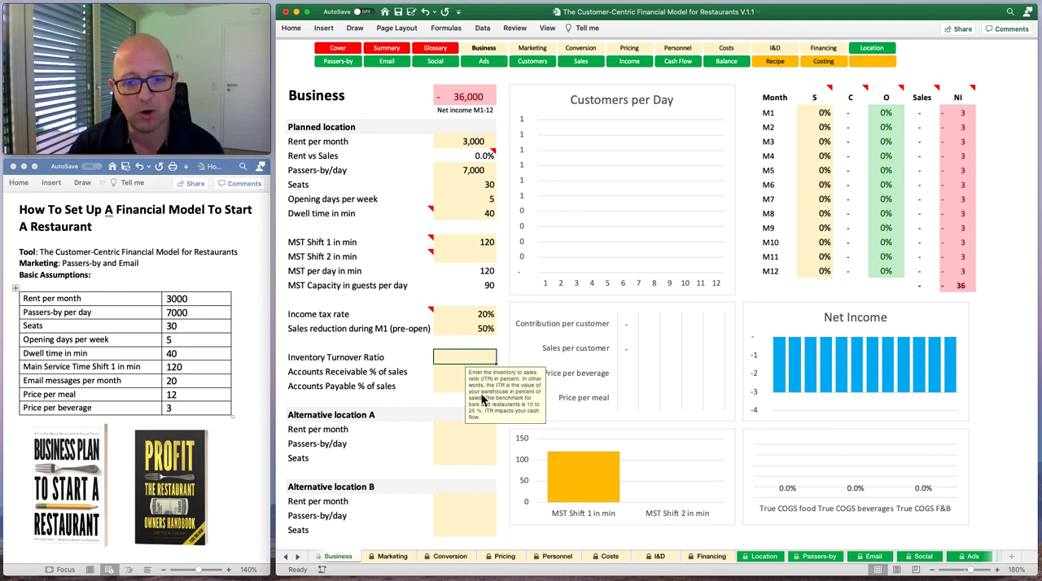
click(457, 374)
click(459, 360)
click(459, 371)
click(460, 358)
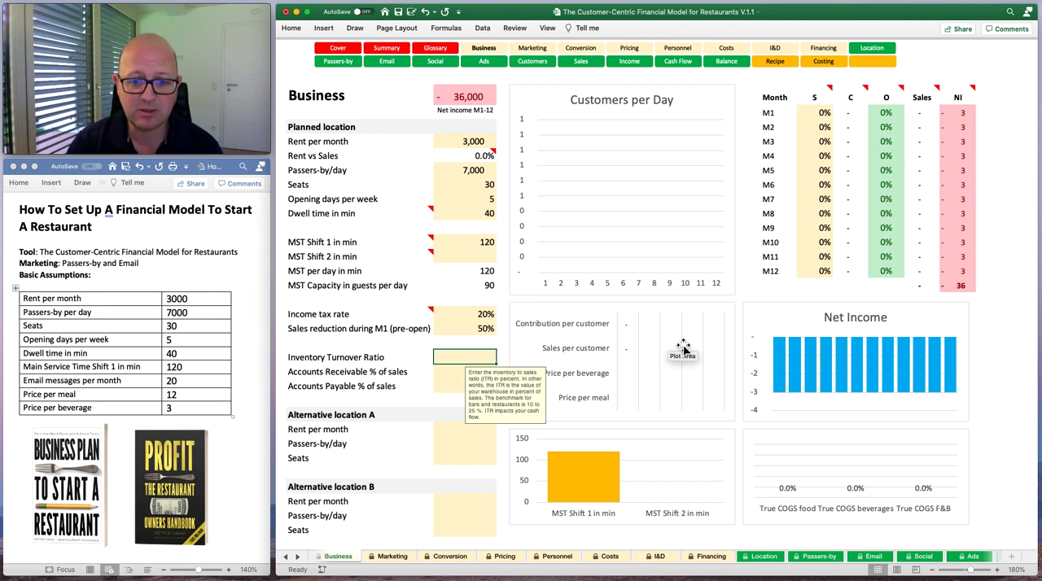
text(15)
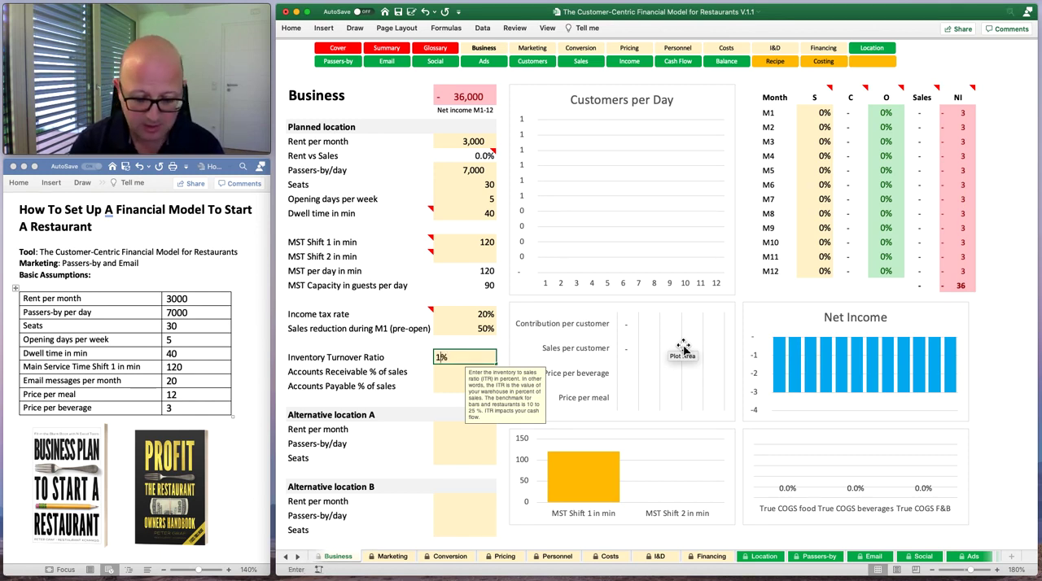
key(Return)
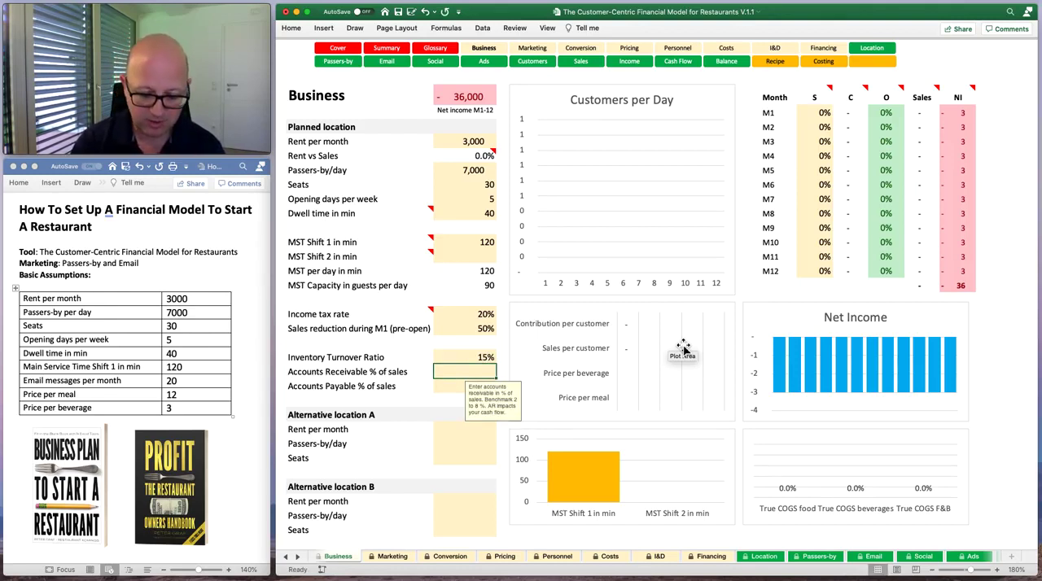
Set Accounts Receivable % of sales to 6% and Accounts Payable % of sales to 10%.
text(6)
key(Return)
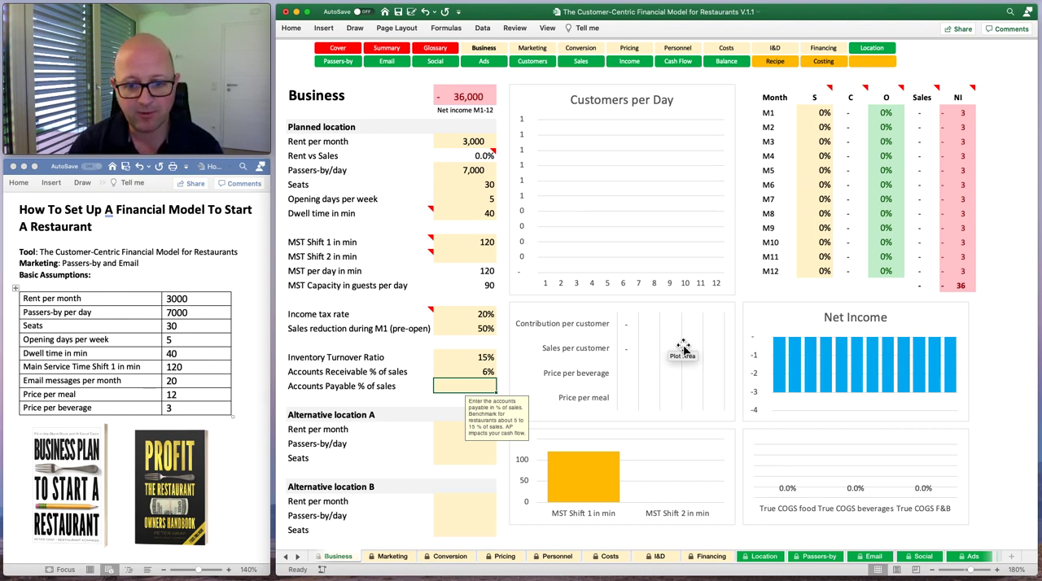
text(10)
key(Return)
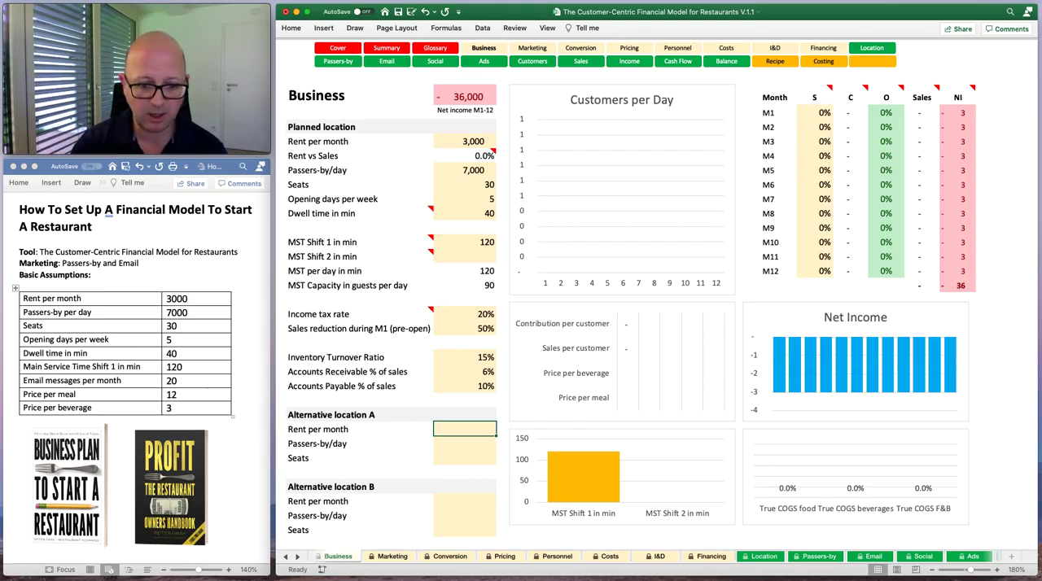
Look through the Business and Marketing sheets by switching between them with both kinds of sheet navigation, ending on Business.
click(387, 558)
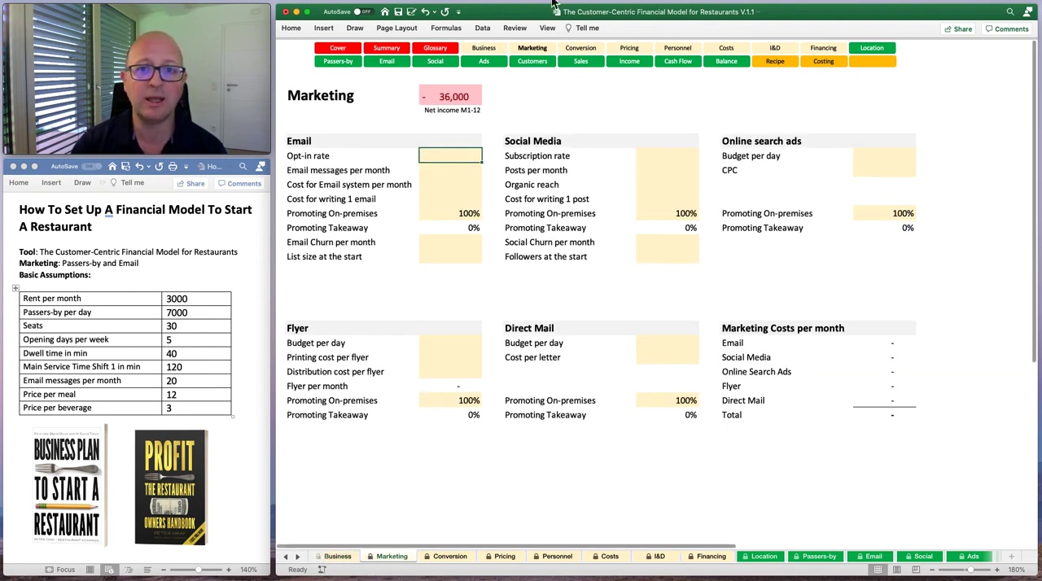
click(341, 557)
click(382, 558)
click(341, 557)
click(384, 557)
click(342, 557)
click(389, 557)
click(351, 557)
click(384, 557)
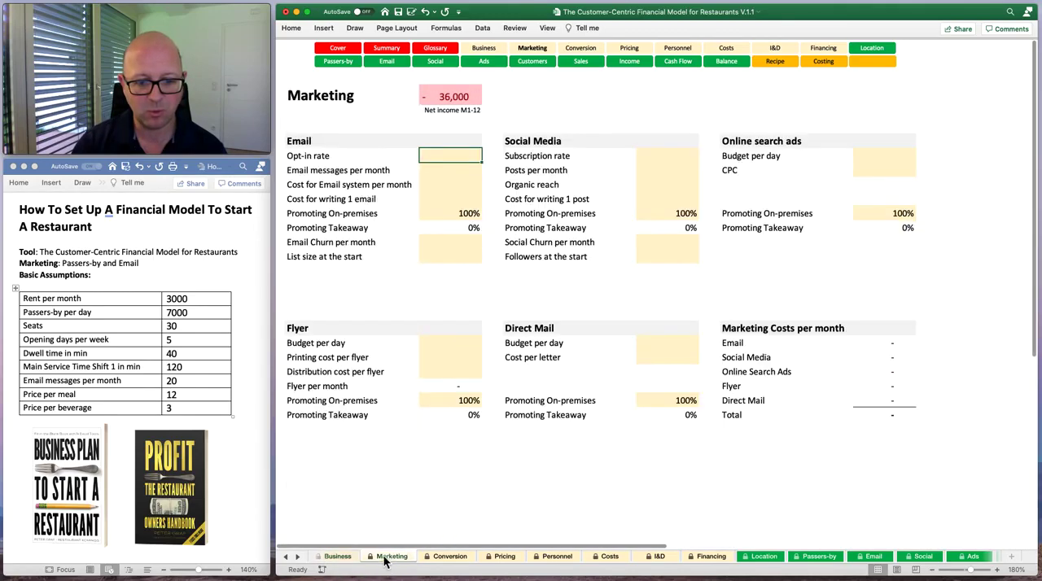
click(340, 557)
click(387, 558)
click(488, 51)
click(527, 49)
click(493, 51)
click(529, 51)
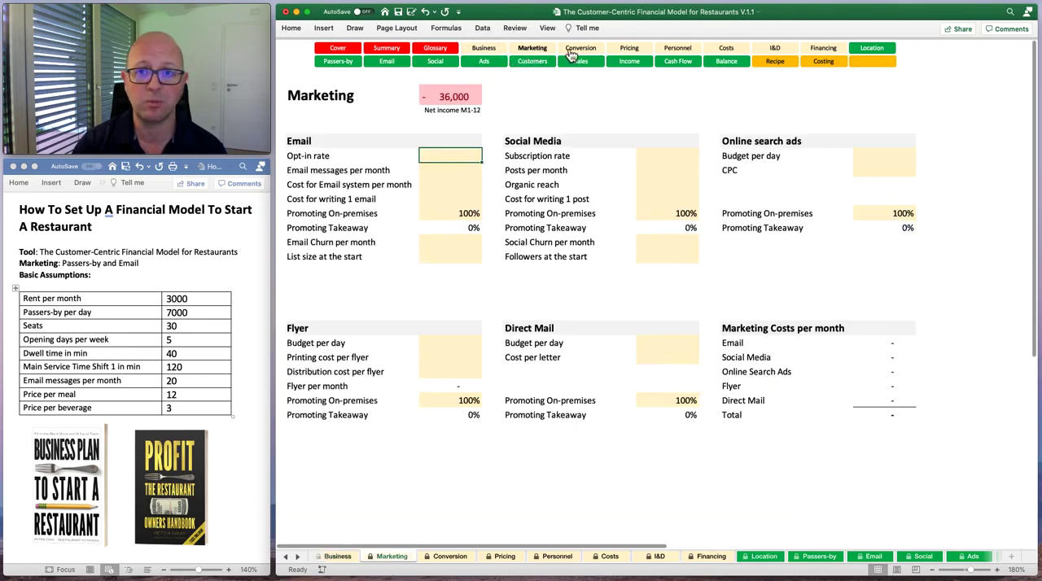
click(568, 50)
click(488, 51)
click(525, 51)
click(488, 50)
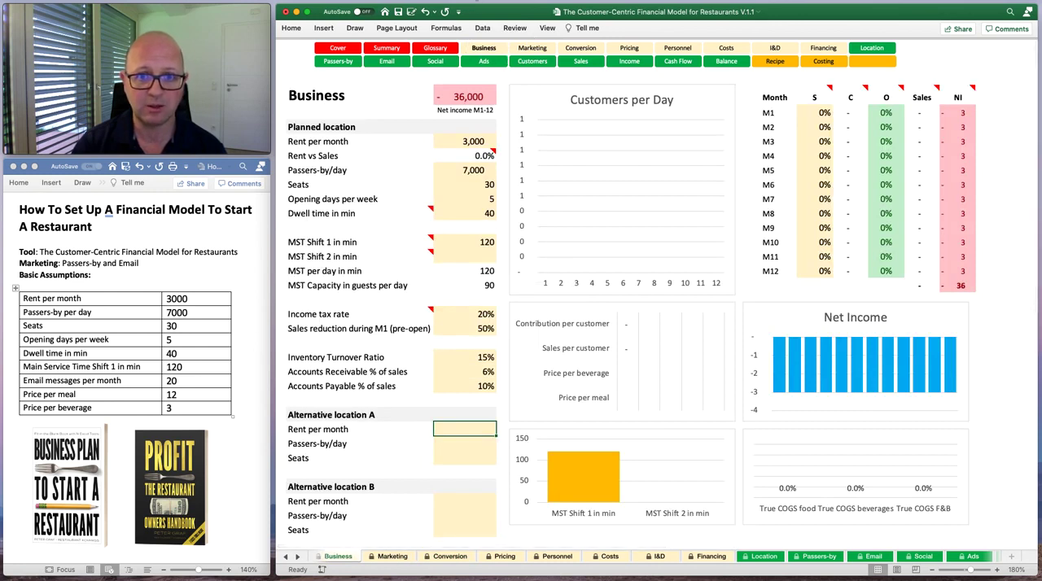
Open the Marketing sheet and set the Email section's Opt-in rate to 10% and Email messages per month to 20.
click(532, 49)
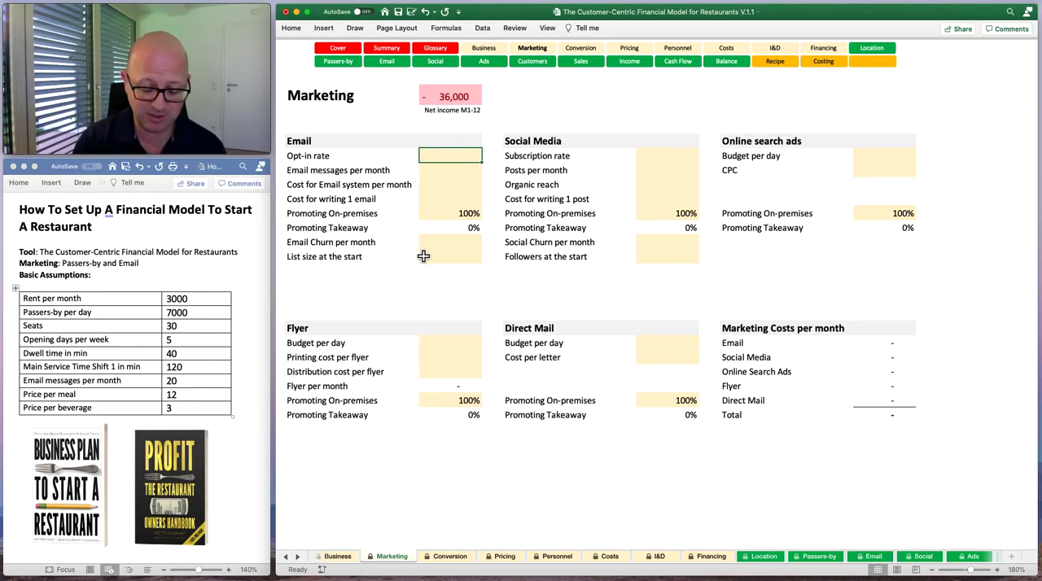
text(10)
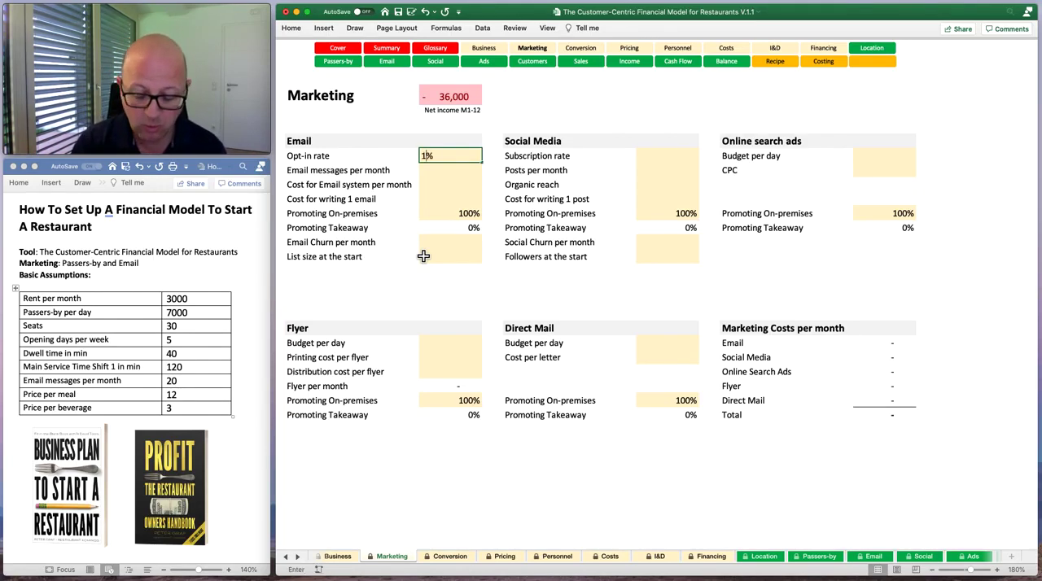
key(Return)
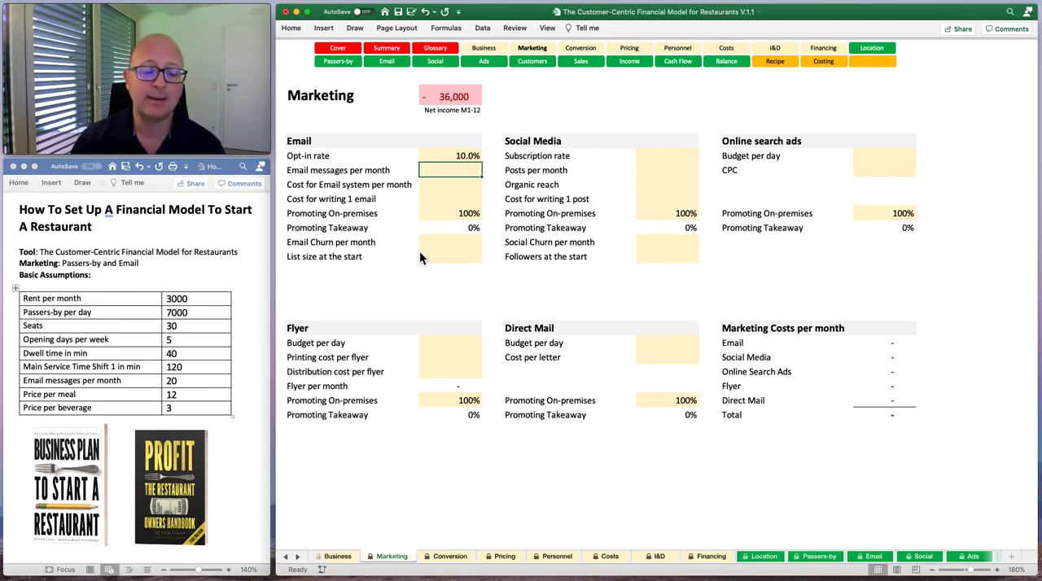
key(Up)
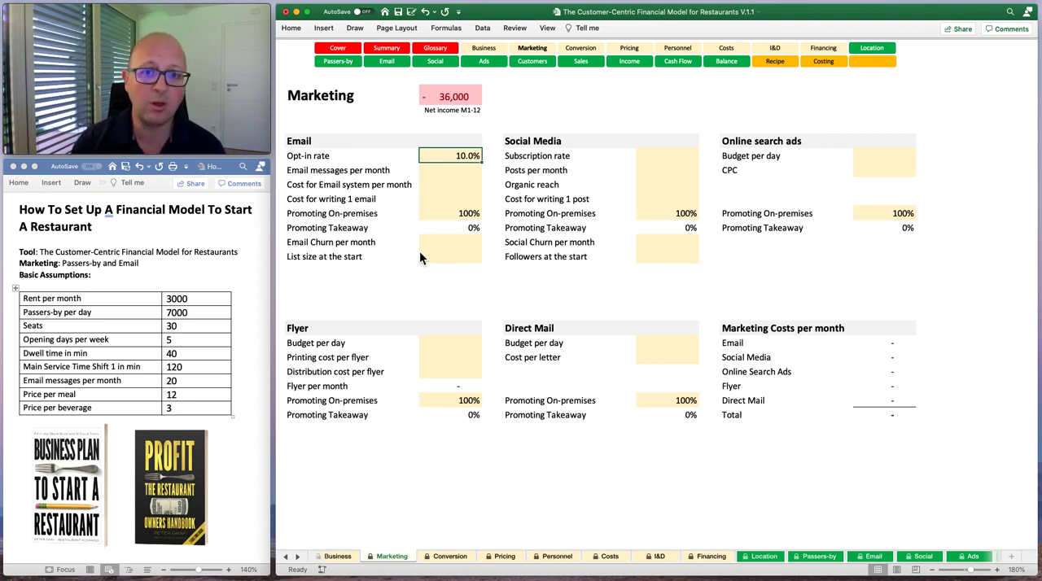
key(Down)
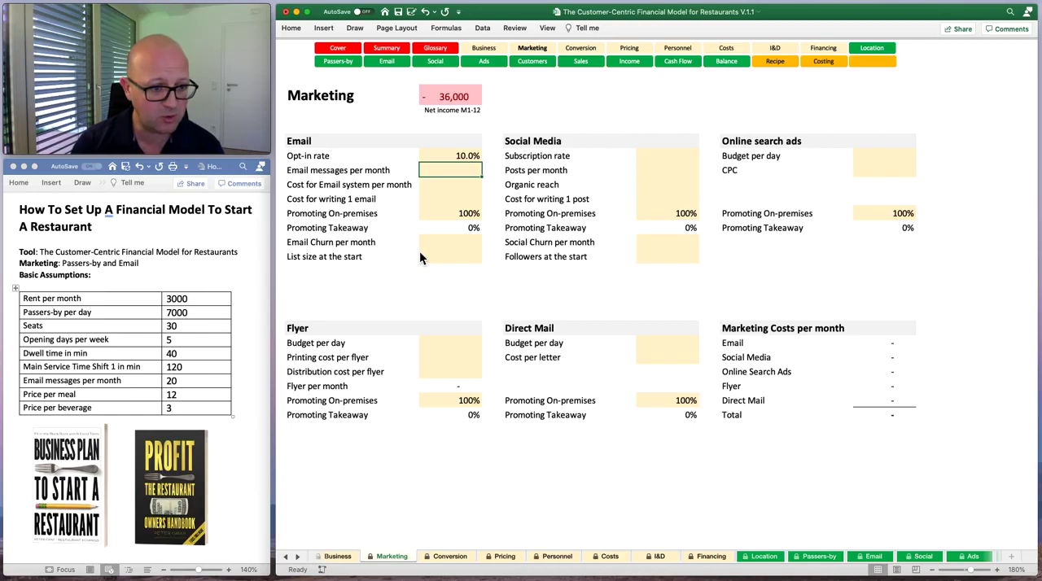
text(20)
key(Return)
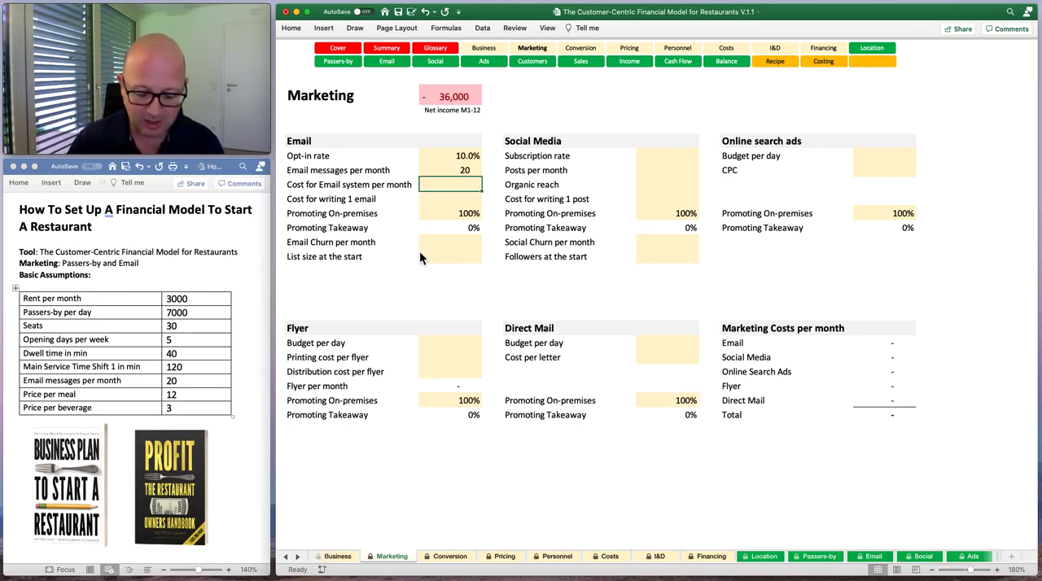
Set the Cost for Email system per month to 50, ending on the cell for the cost of writing one email.
text(50)
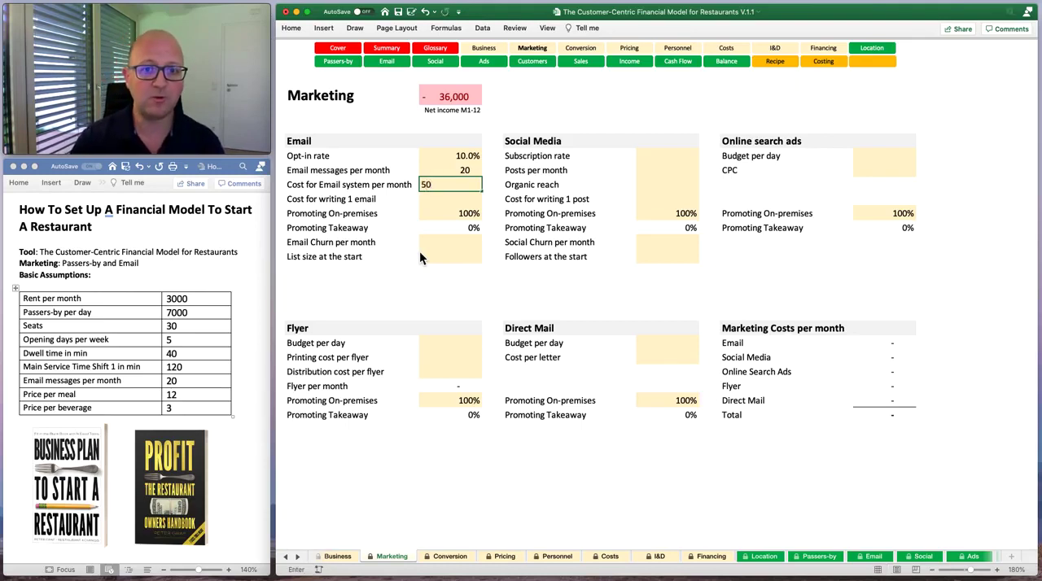
key(Return)
key(Up)
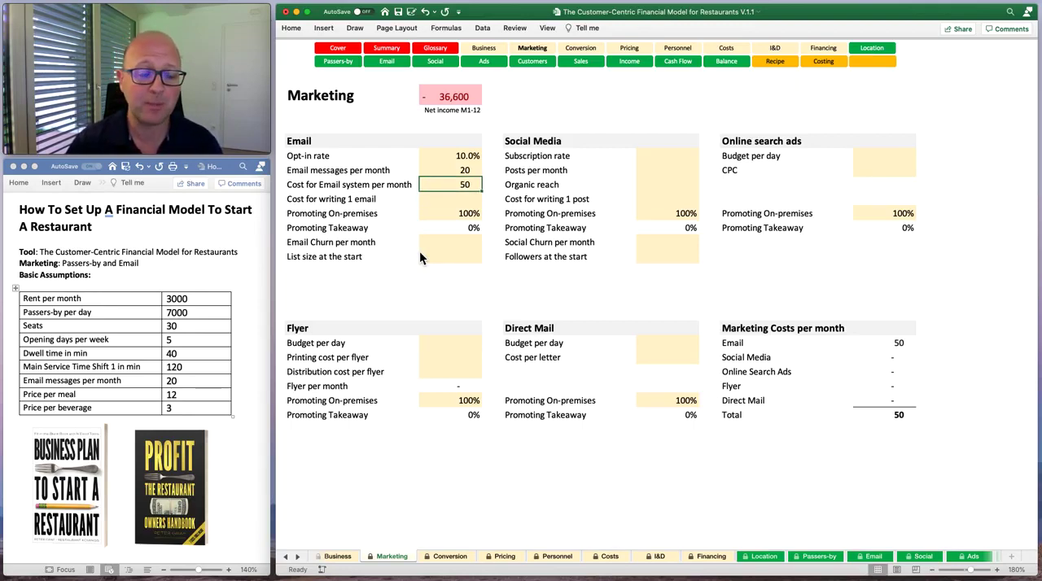
key(Down)
key(Up)
key(Down)
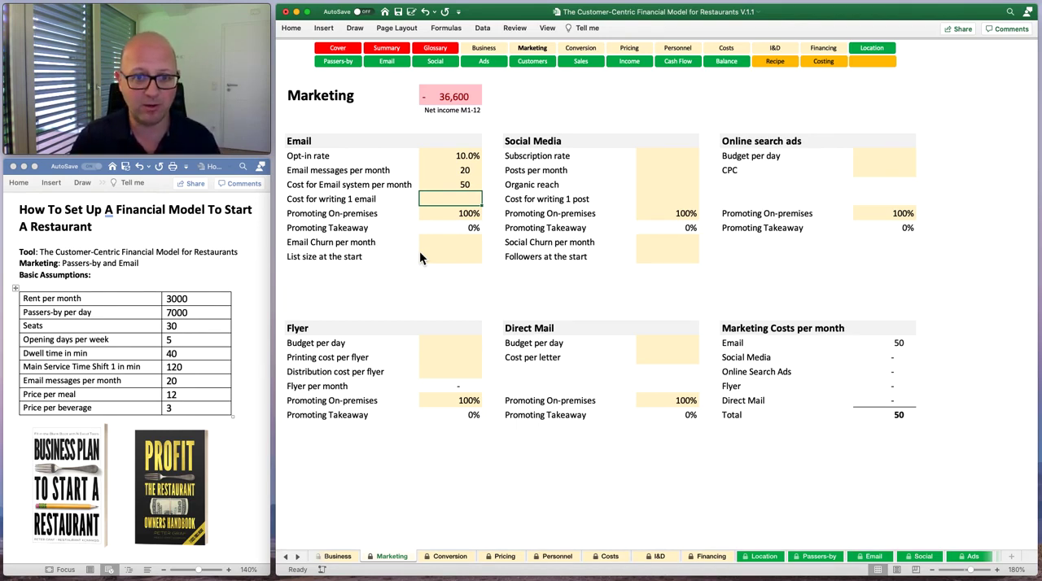
Set the Cost for writing 1 email to 30 in the Email section.
key(Down)
key(Up)
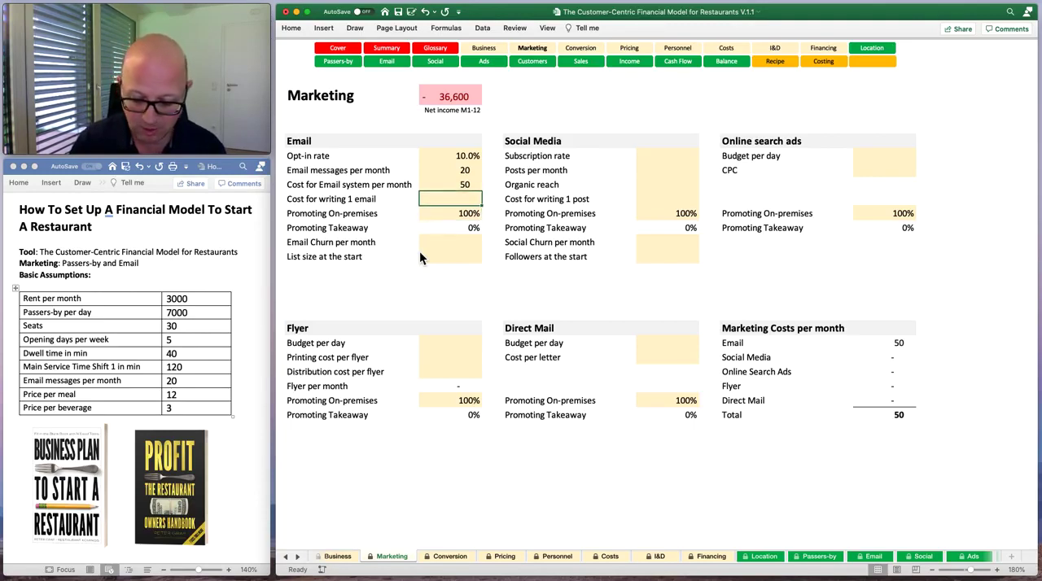
text(30)
key(Return)
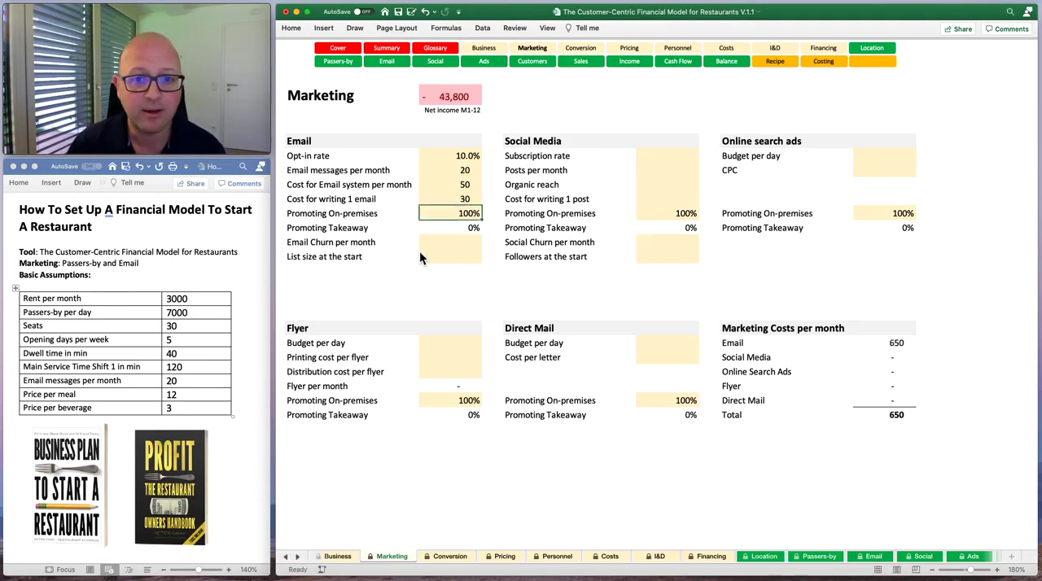
key(Up)
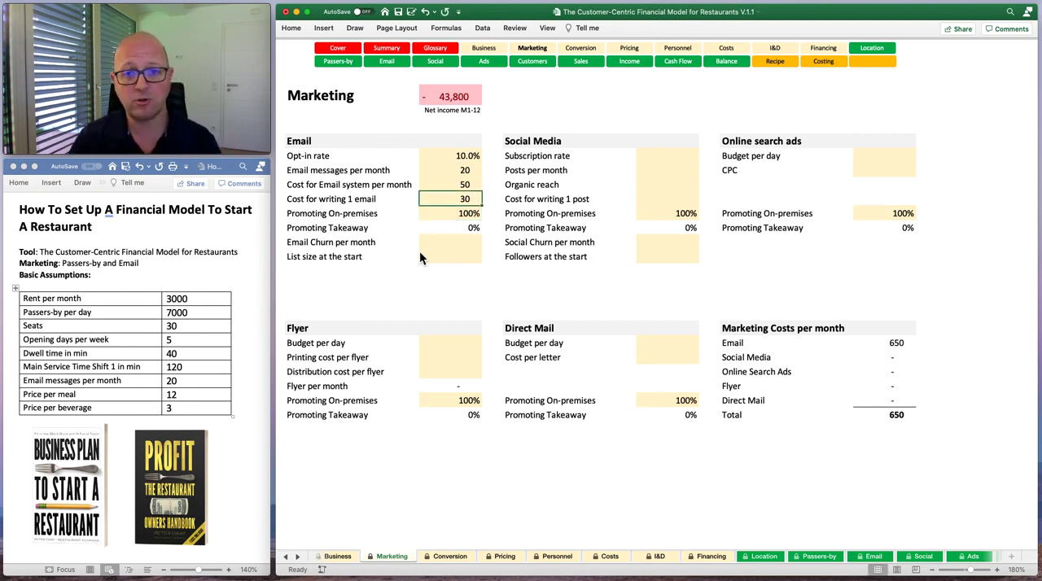
Keep the email promotion split as it is and set Email Churn per month to 3% and List size at the start to 200.
key(Down)
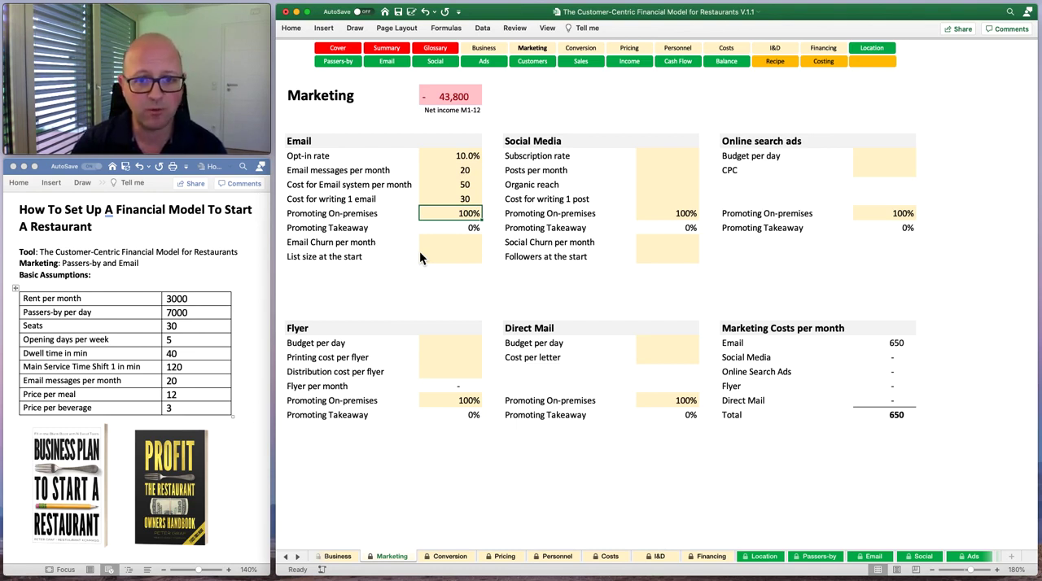
key(Down)
key(Down)
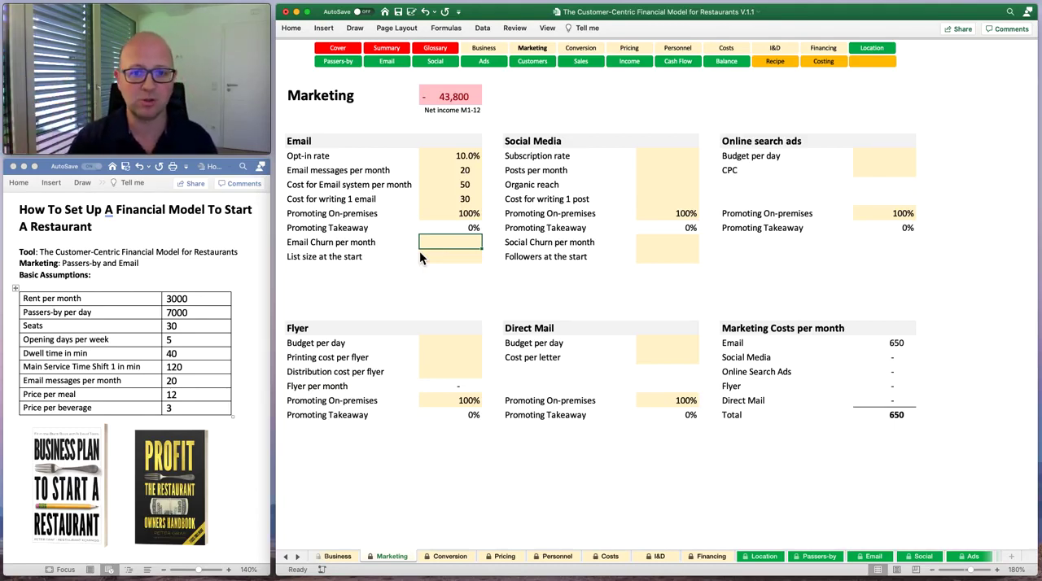
text(3)
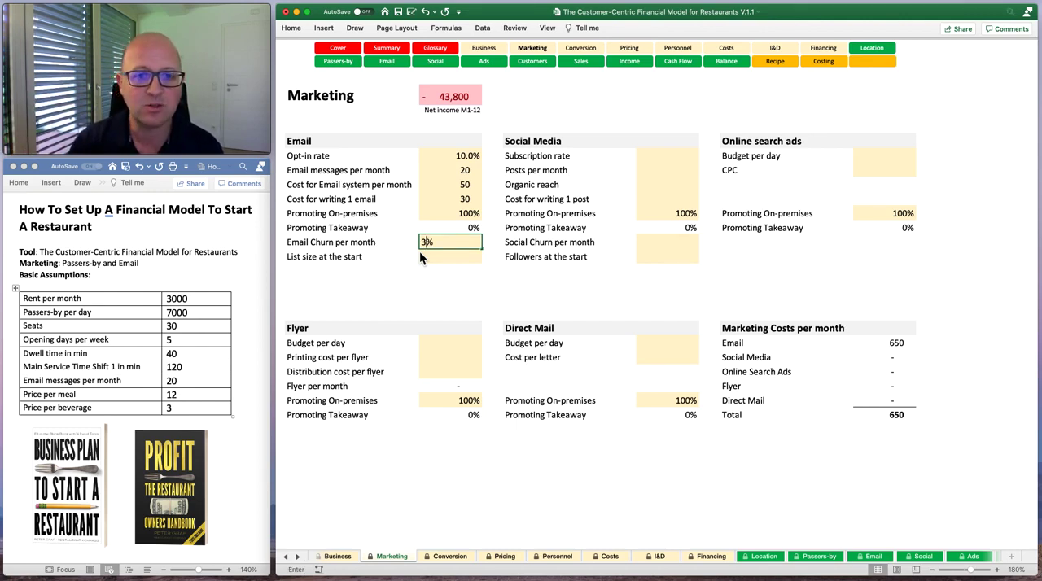
key(Return)
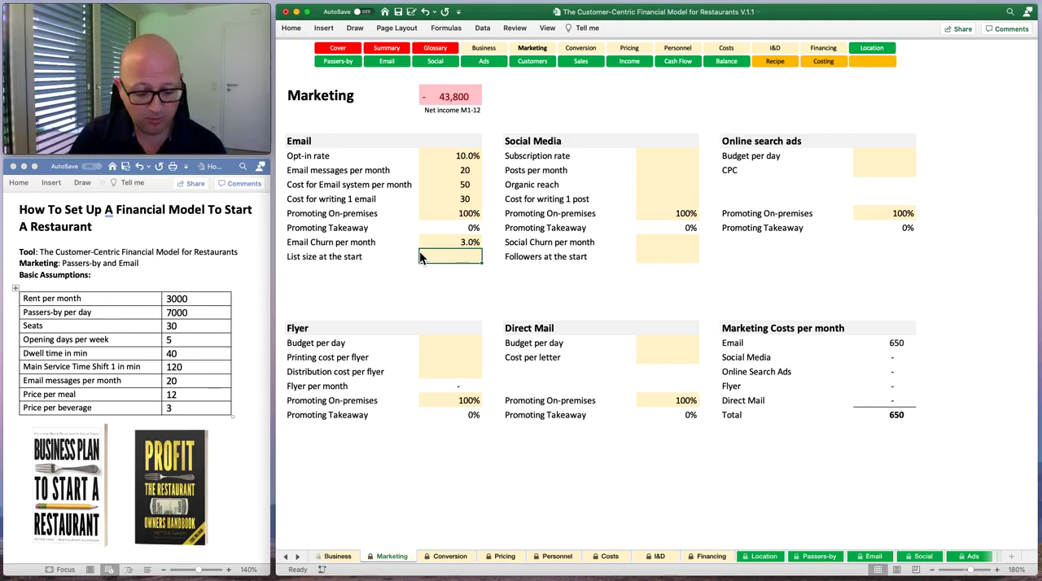
text(100)
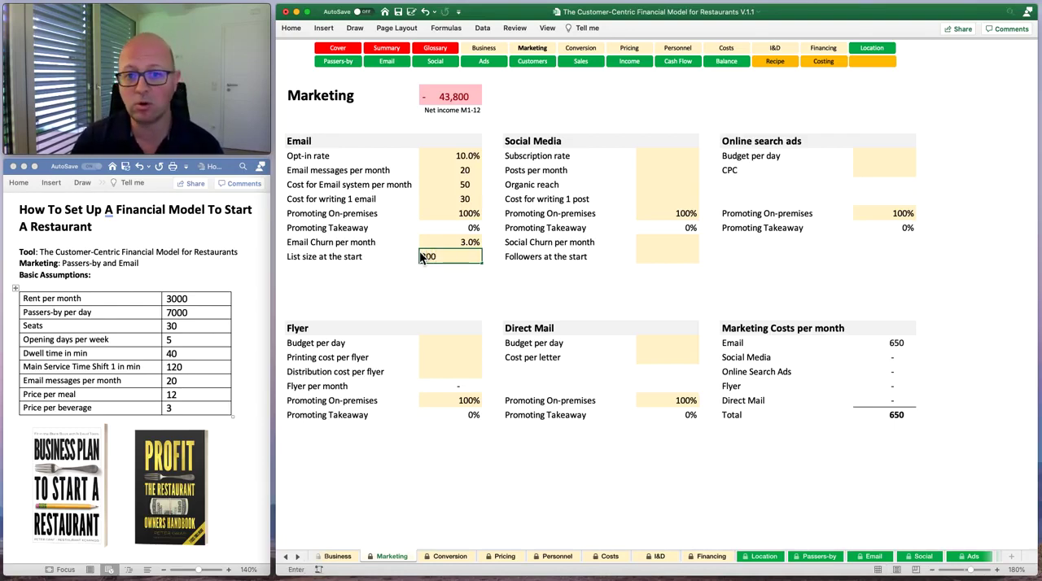
key(Return)
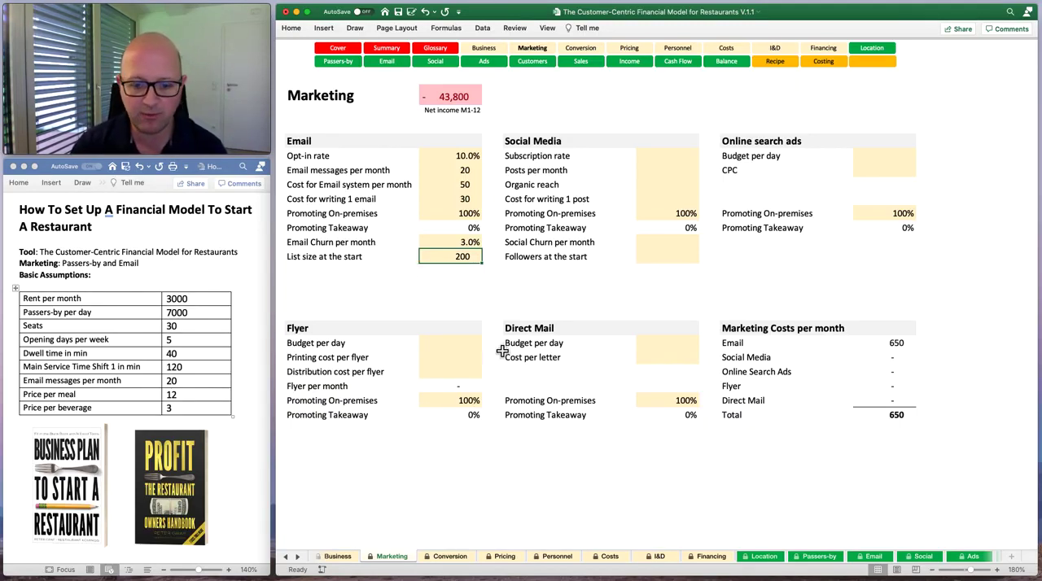
Open the Conversion sheet and examine the Doordash, Ubereats and Grubhub delivery app headings.
click(450, 556)
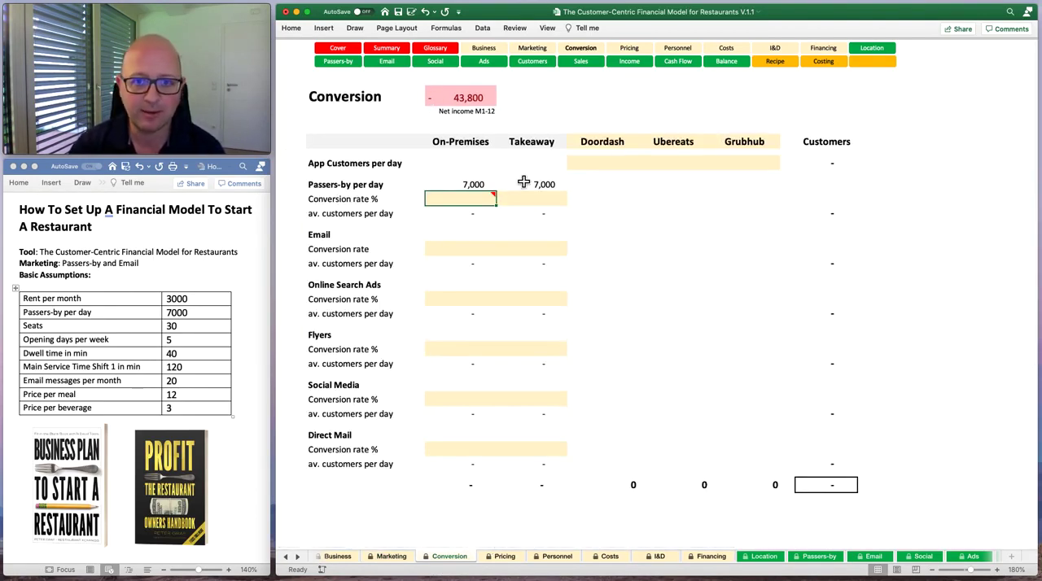
click(470, 162)
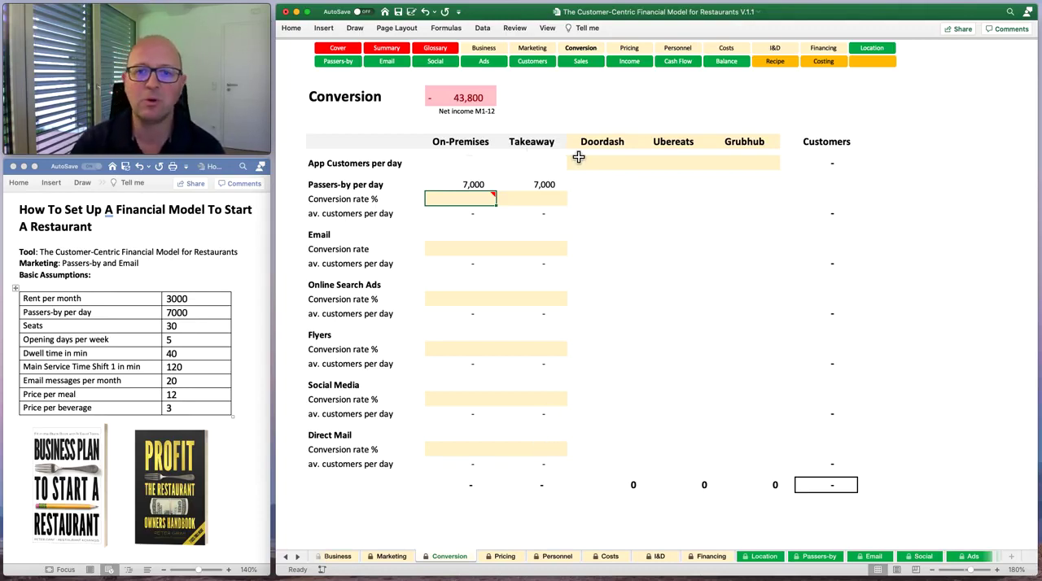
click(599, 142)
click(675, 140)
key(Right)
click(624, 145)
click(690, 145)
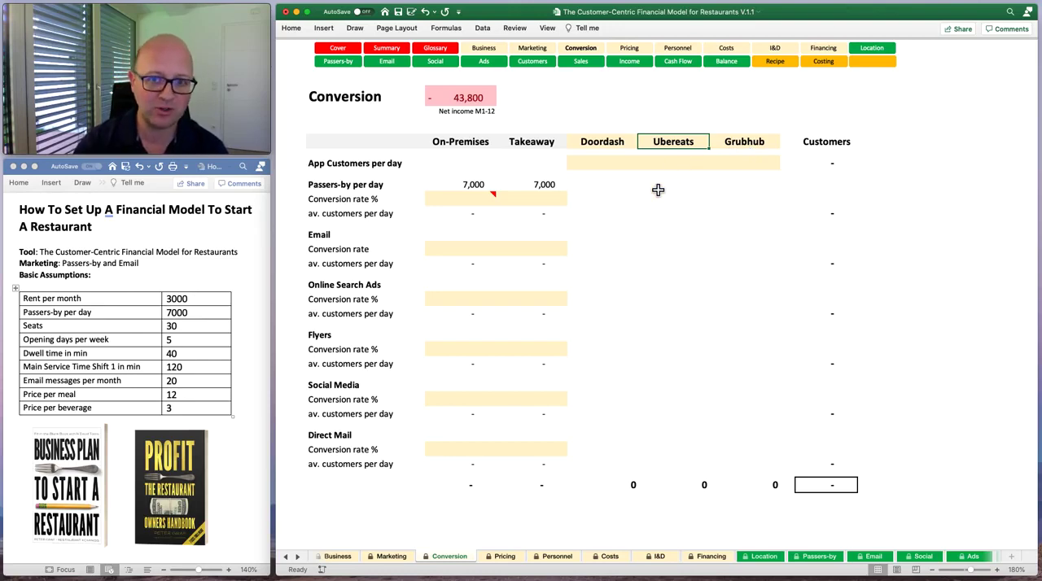
Read the note on the passers-by On-Premises conversion rate and set that rate to 1%, ending on the Takeaway rate cell.
click(465, 200)
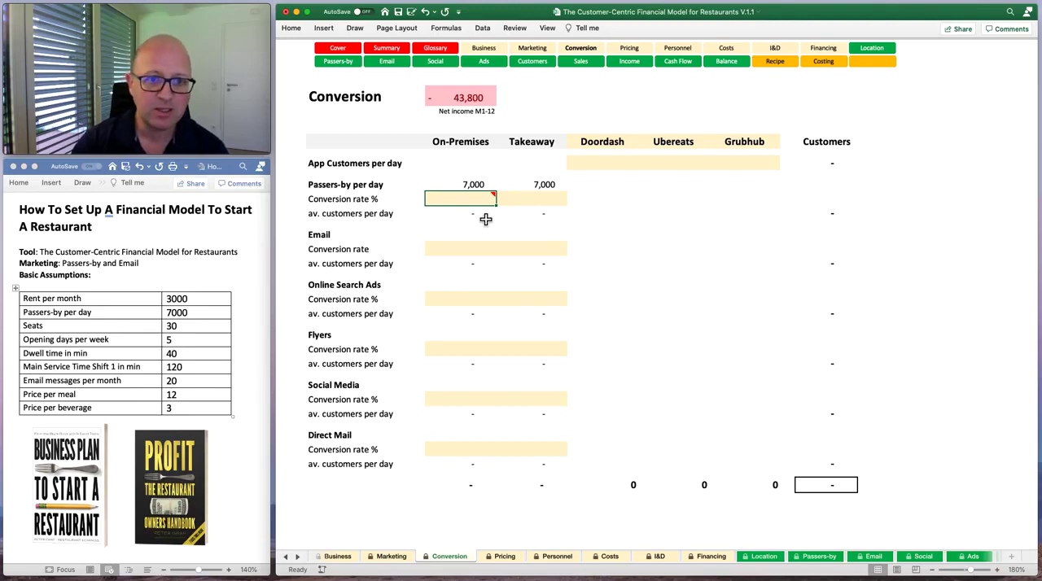
mouse_move(457, 210)
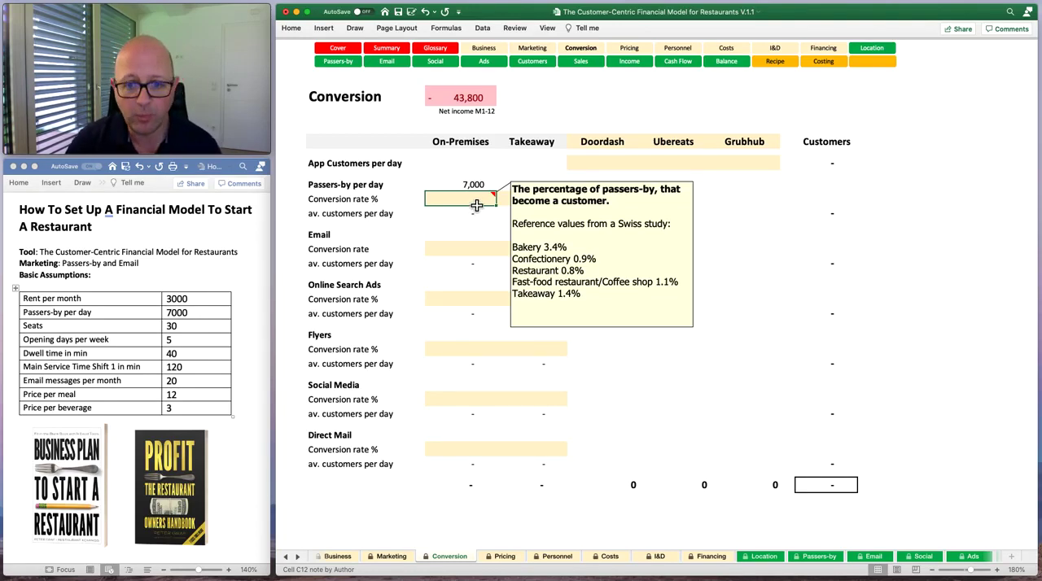
text(1)
key(Return)
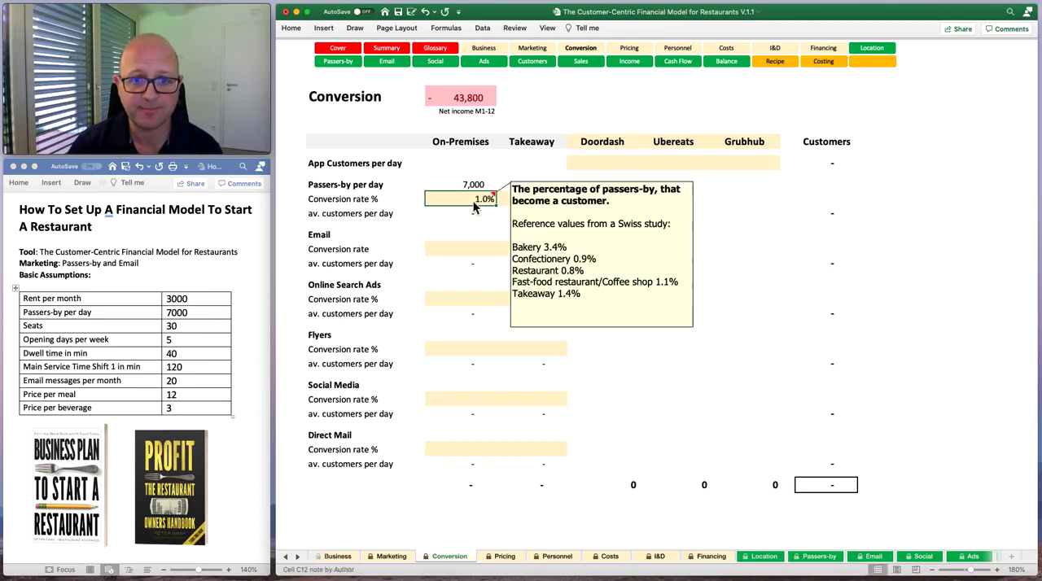
click(559, 206)
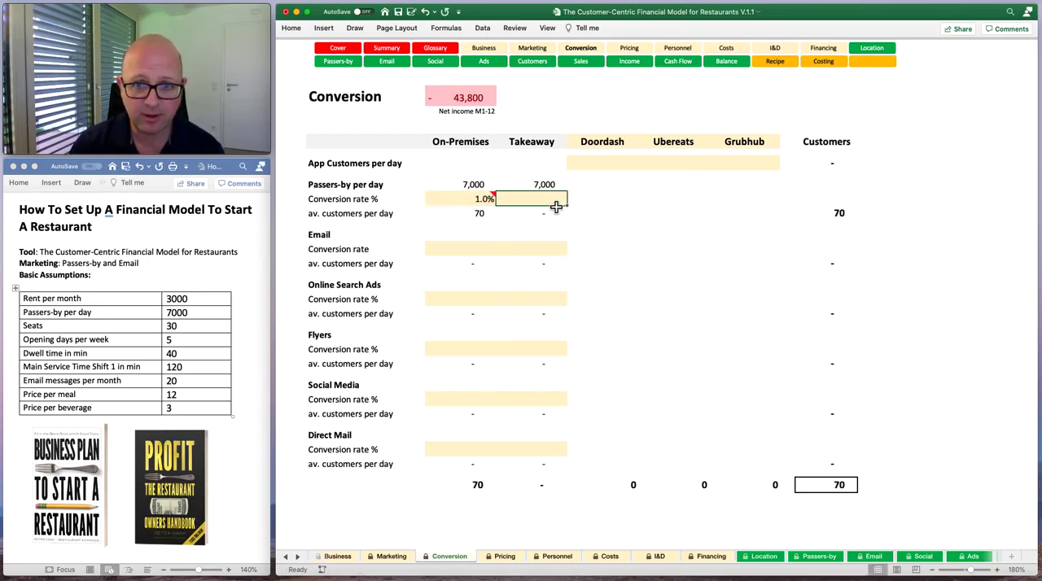
Set the Email conversion rate for On-Premises to 1%, return to the passers-by conversion rate, and open the Pricing sheet.
click(471, 250)
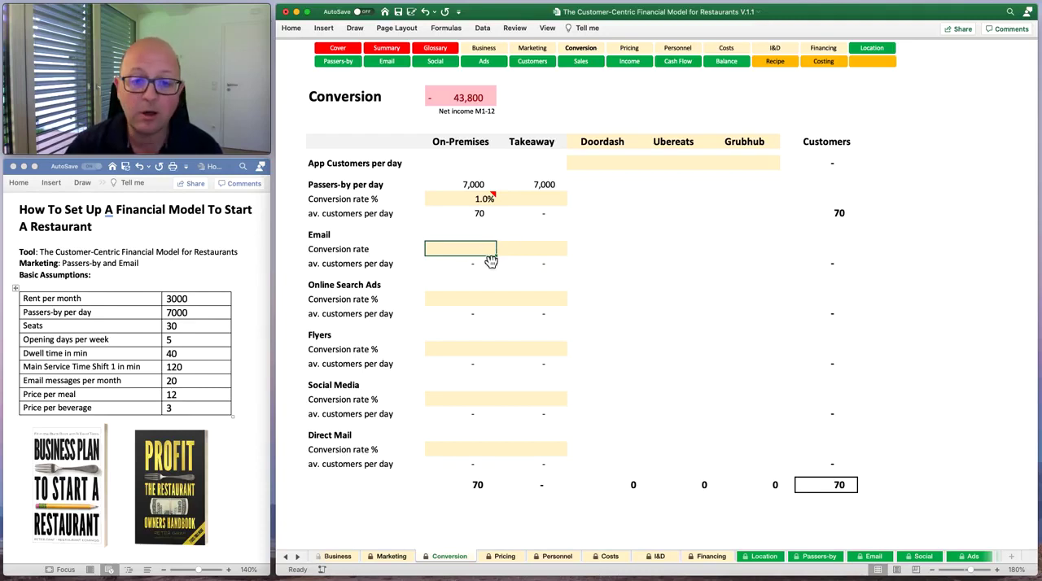
text(1%)
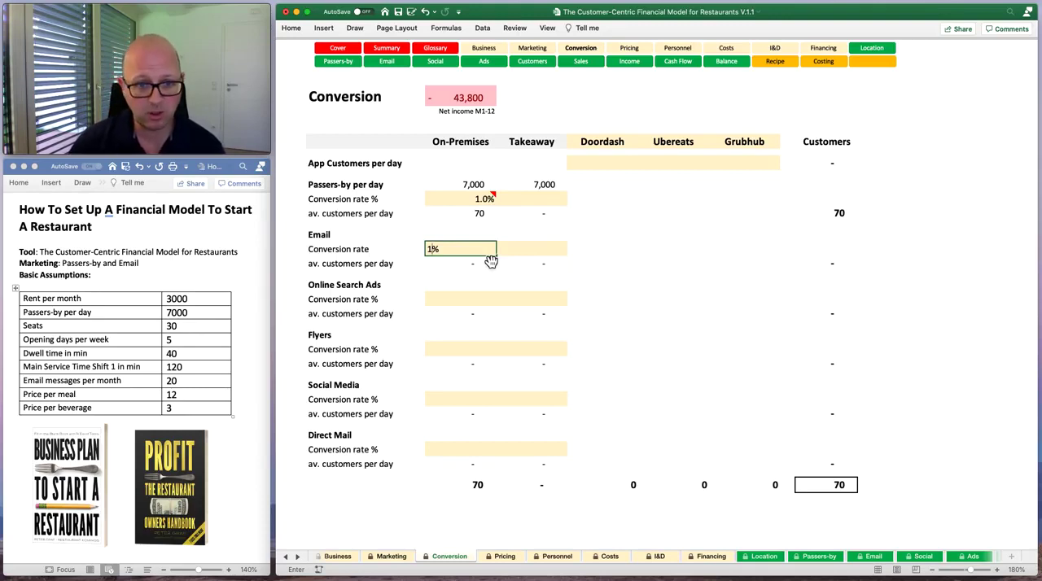
key(Tab)
click(487, 254)
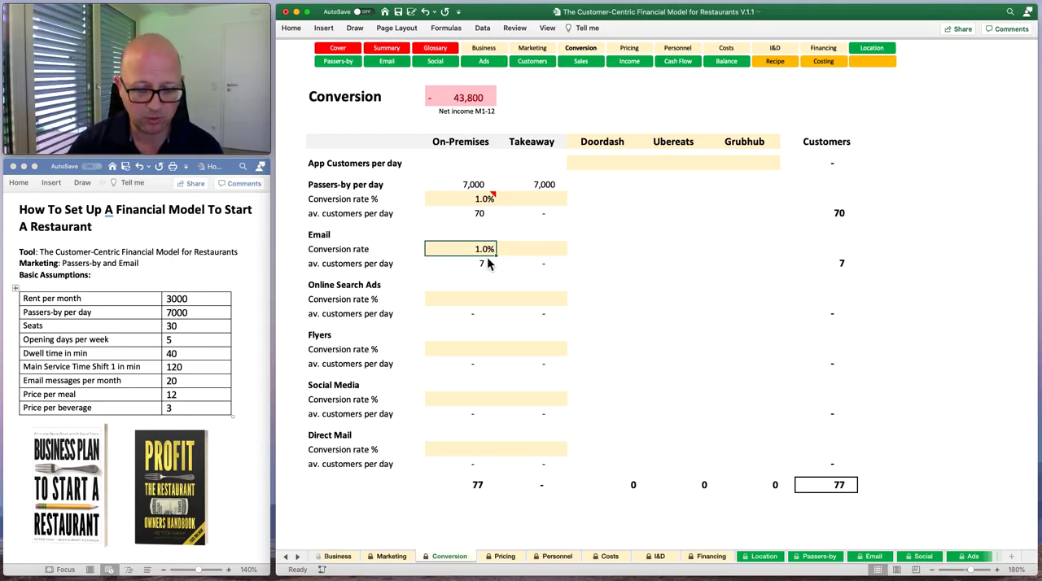
key(Down)
key(Down)
key(Down)
key(Down)
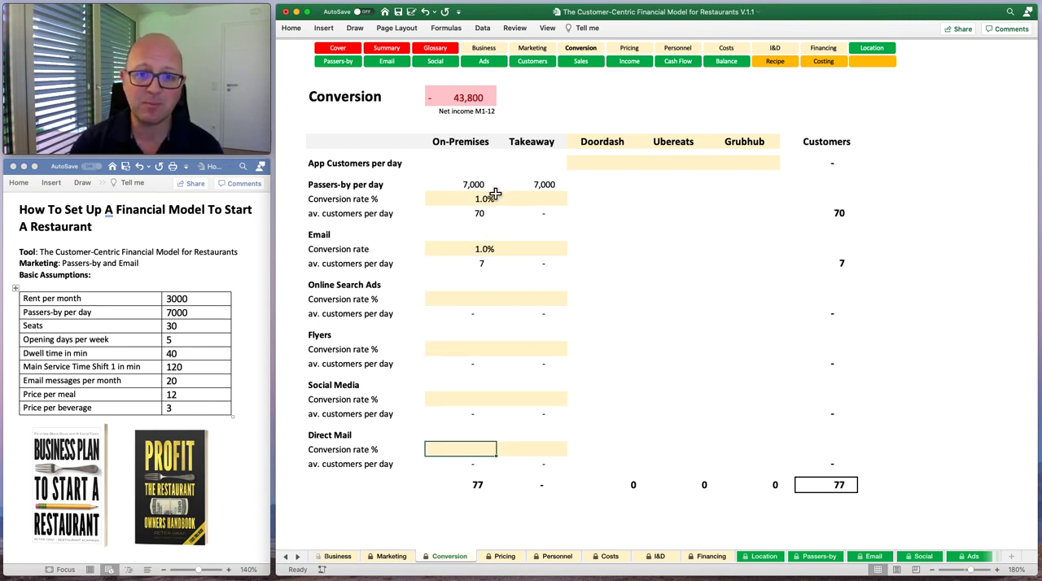
click(470, 200)
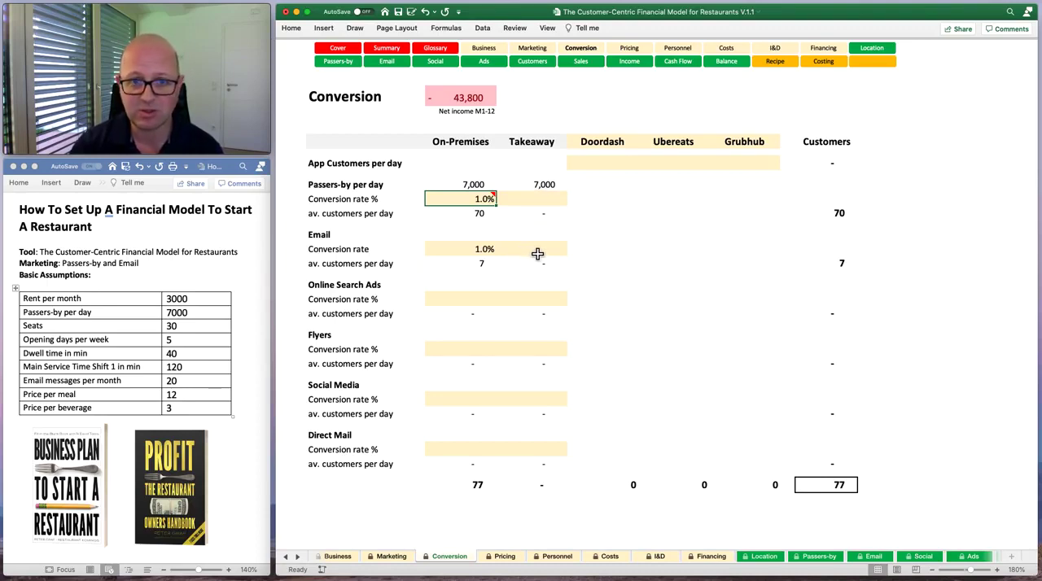
click(506, 558)
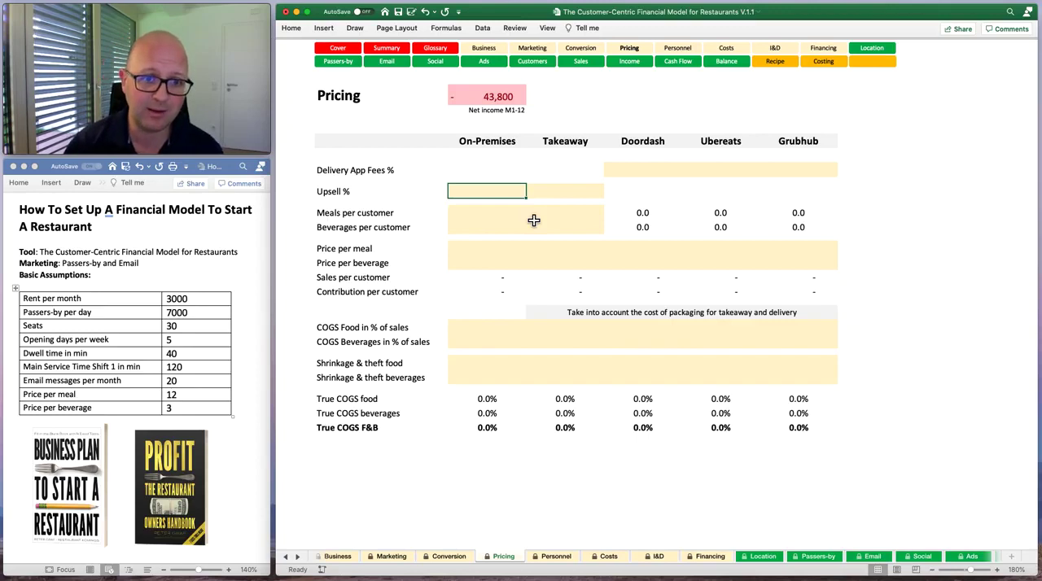
Try an On-Premises Upsell of 20%, clear the entry, and move to Meals per customer.
text(20)
key(Return)
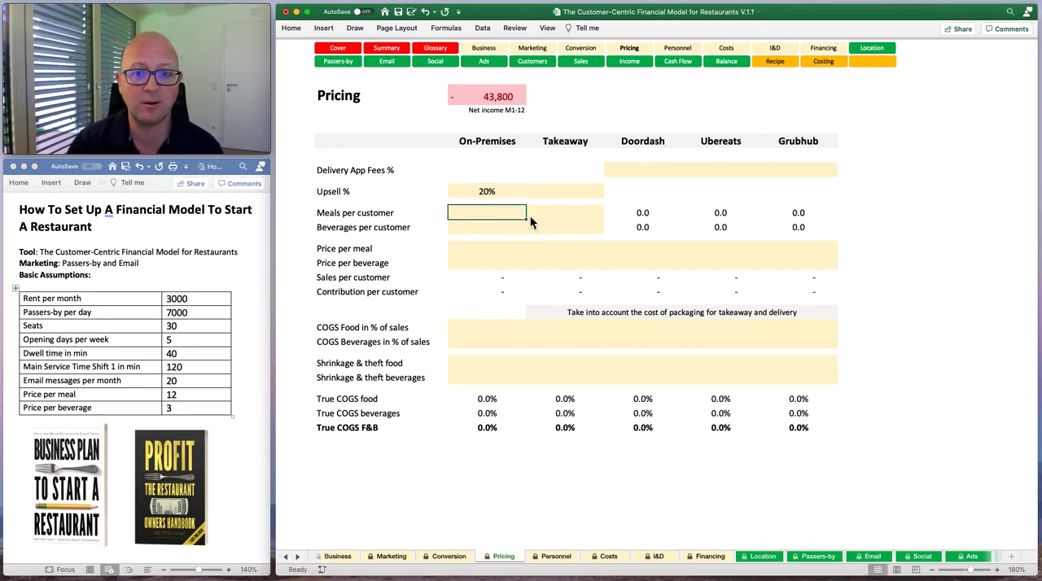
key(Up)
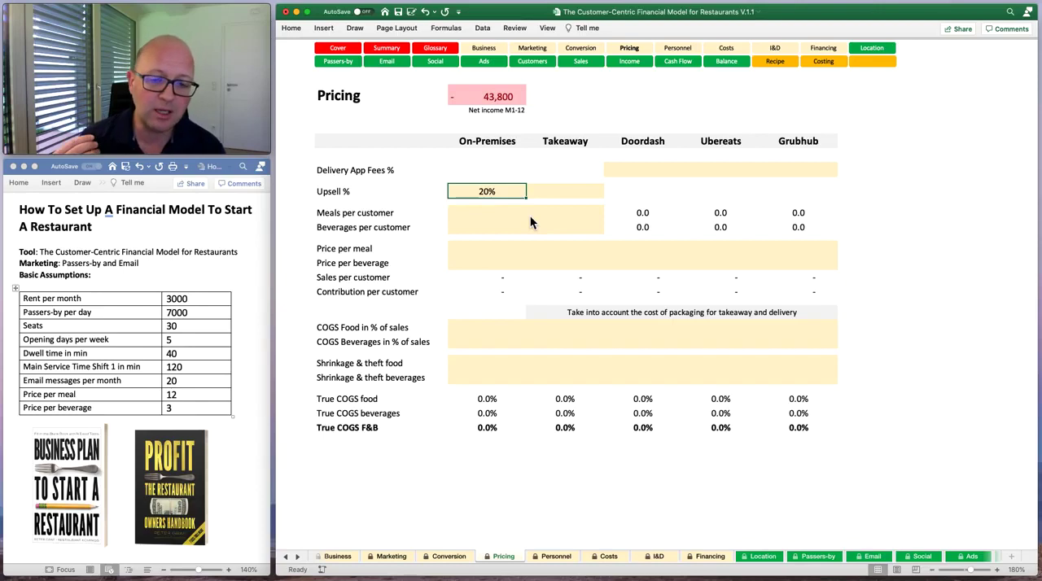
key(BackSpace)
key(Return)
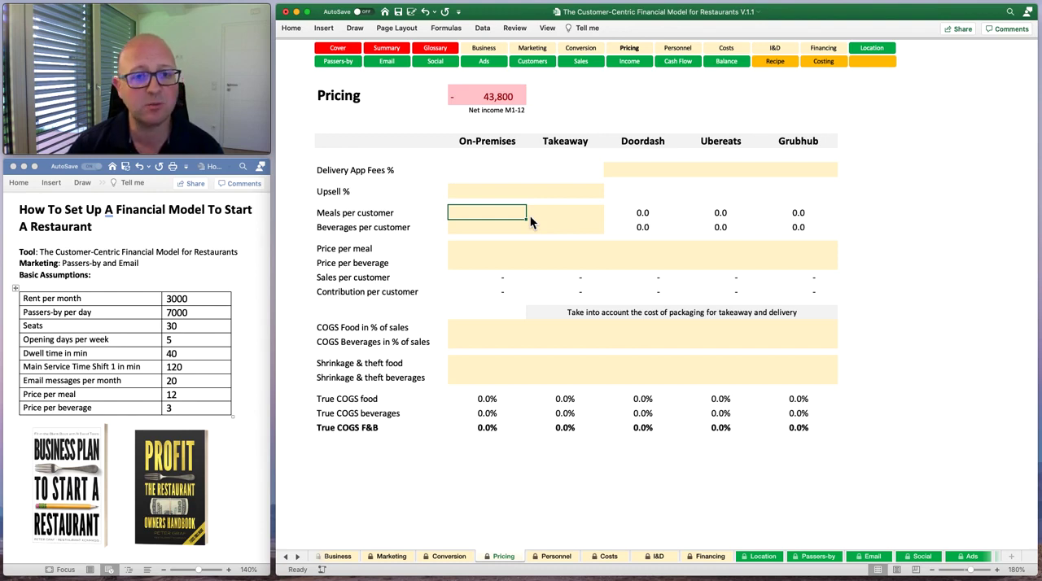
Set Meals per customer and Beverages per customer to 1 each for On-Premises.
text(1)
key(Return)
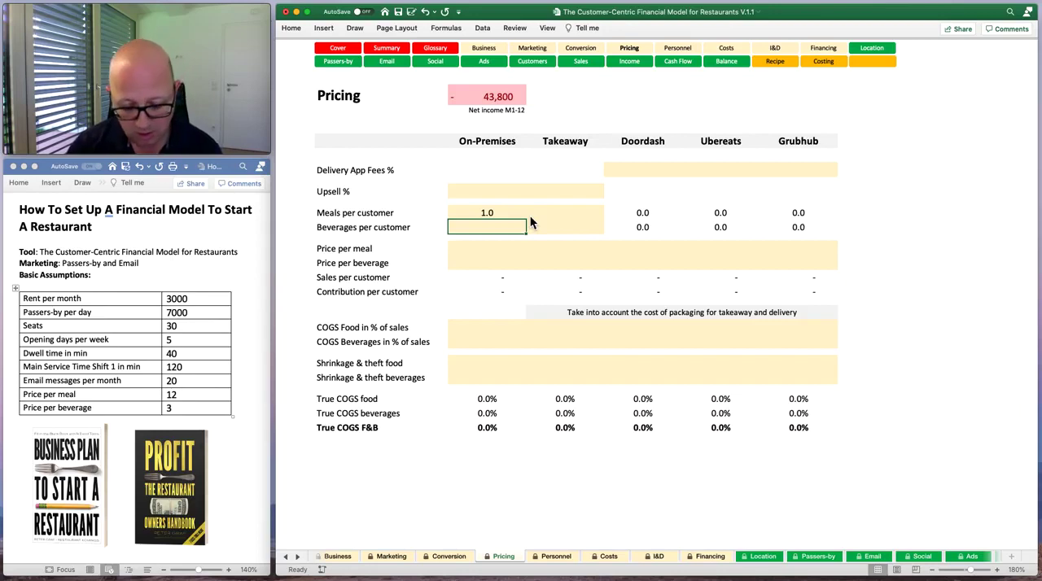
text(1)
key(Return)
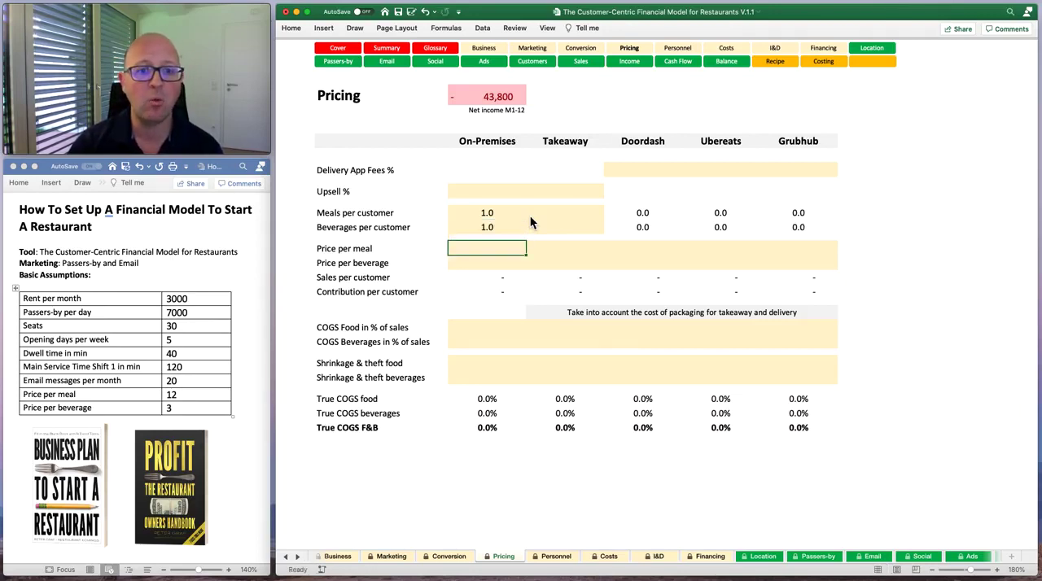
key(Up)
key(Down)
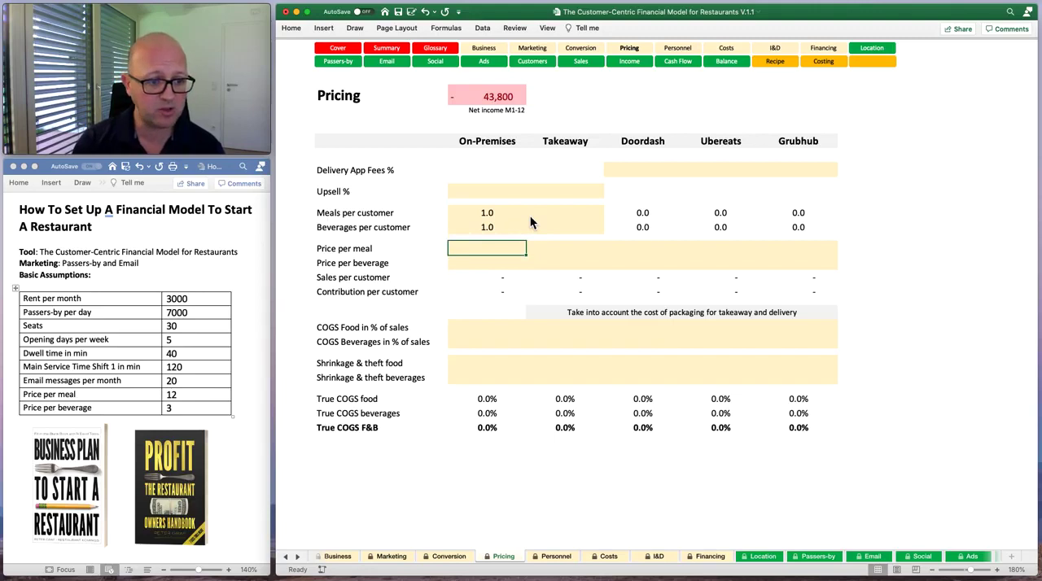
Enter the On-Premises Price per meal as 12 and Price per beverage as 3.
text(12)
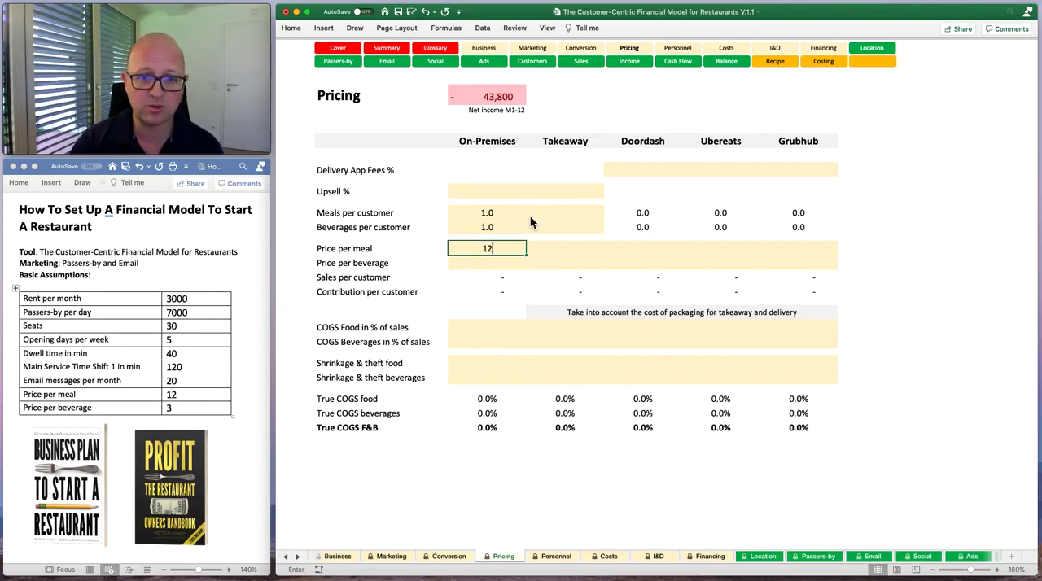
key(Return)
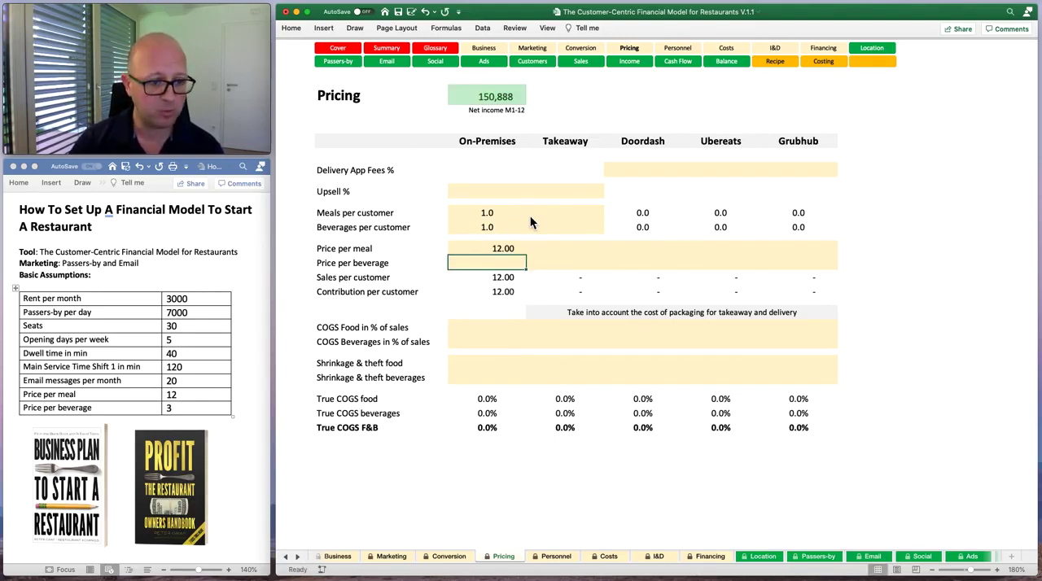
text(3)
key(Return)
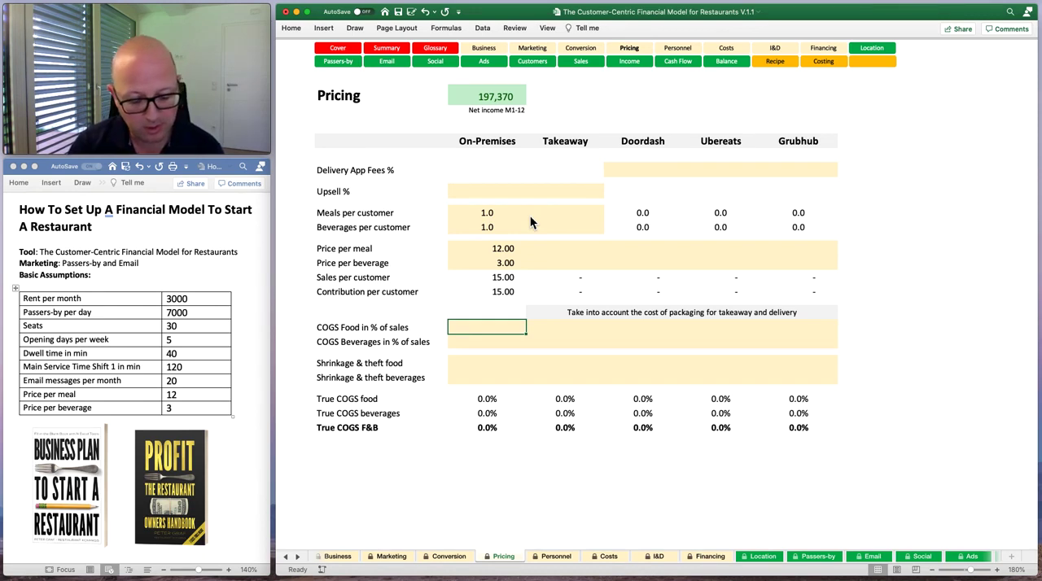
Set the On-Premises COGS in % of sales to 27% for food and 17% for beverages, and review both entries.
text(2)
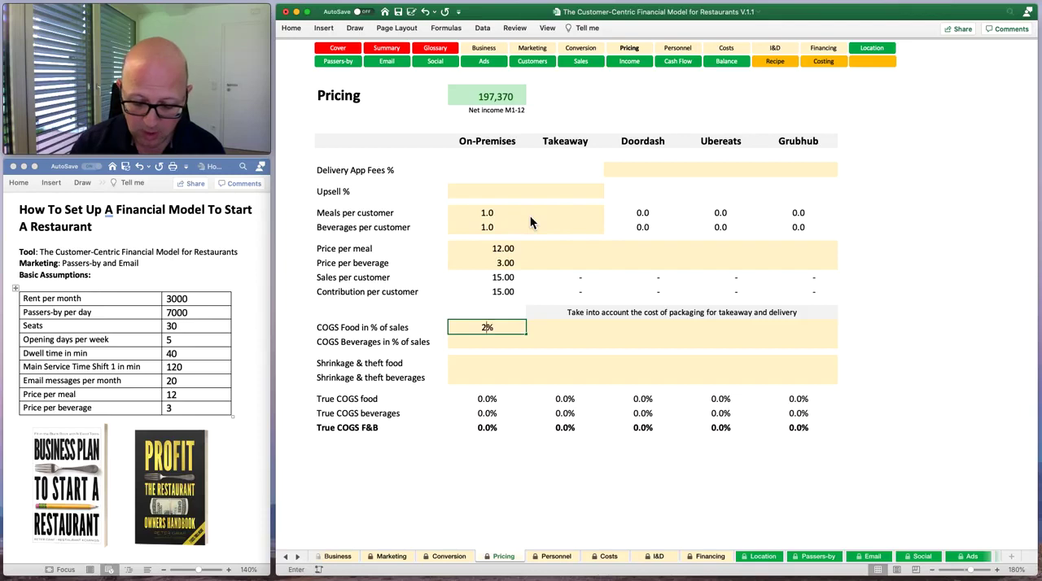
text(7)
key(Return)
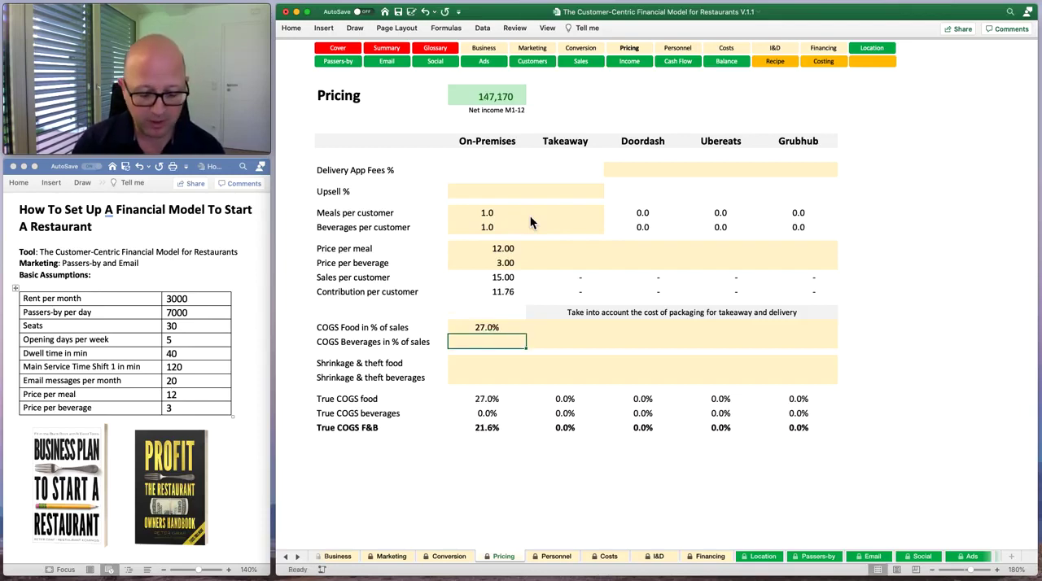
text(17)
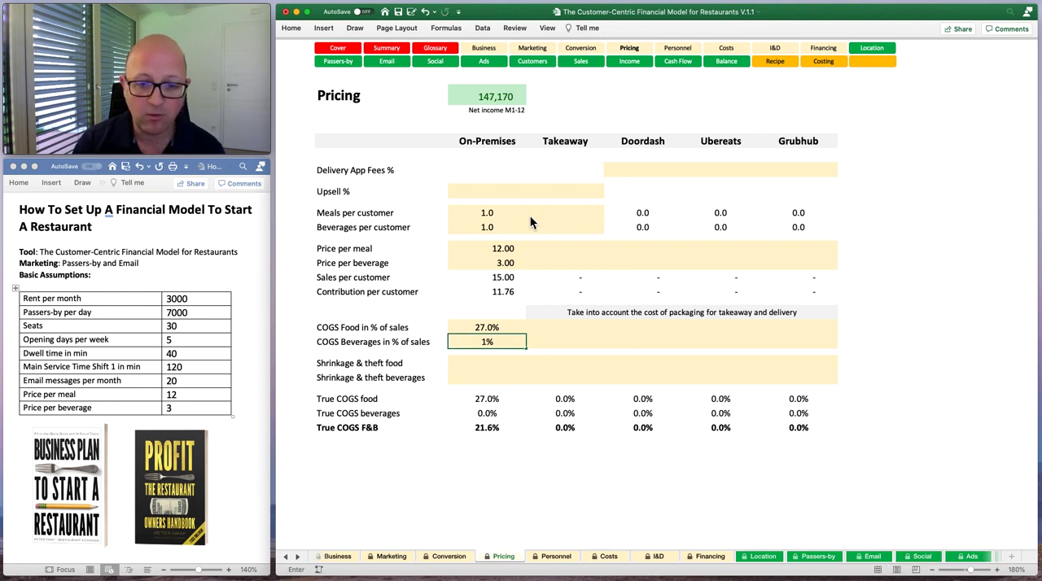
key(Return)
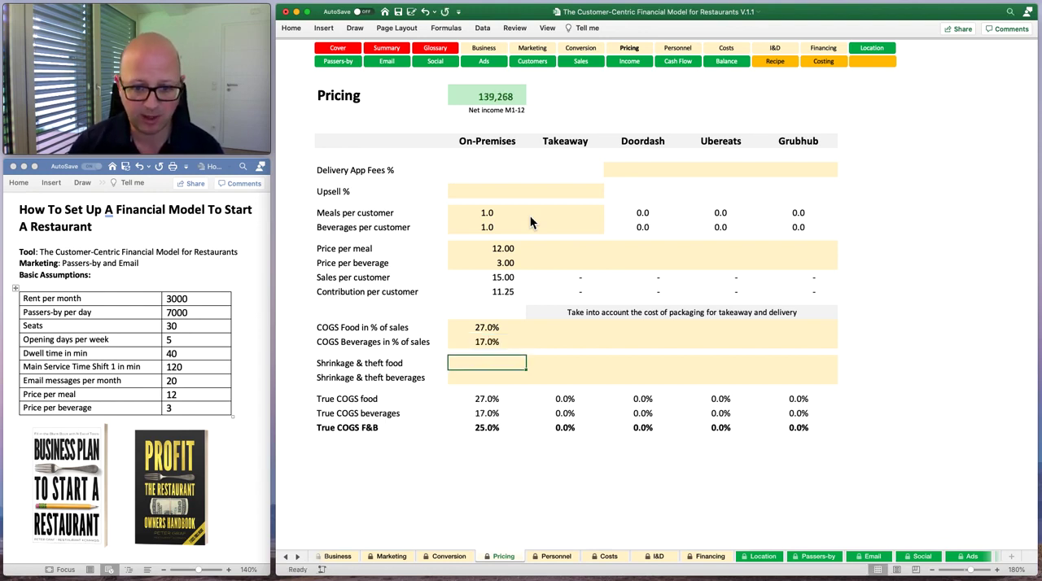
key(Up)
key(Up)
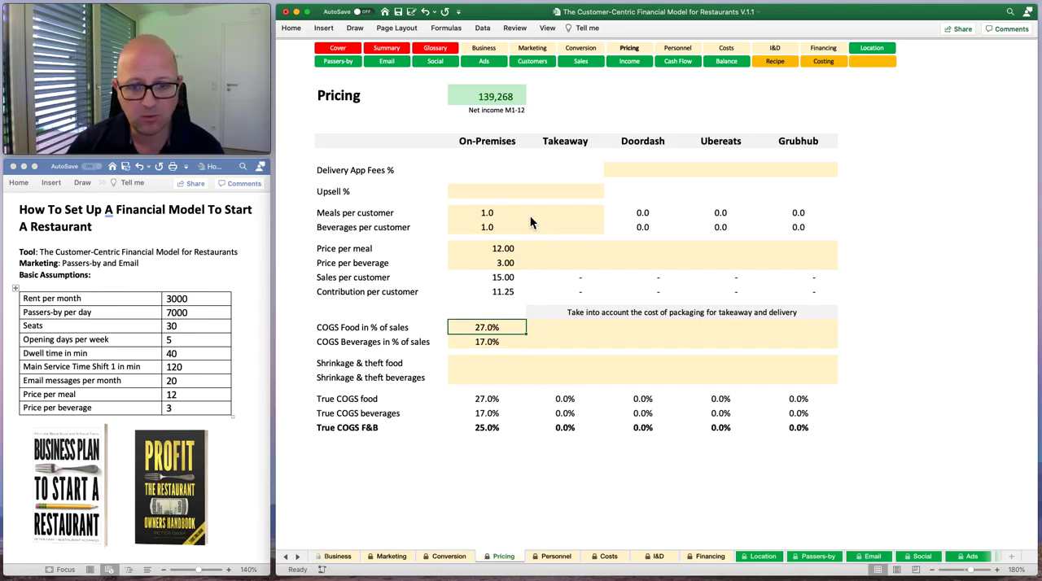
key(Down)
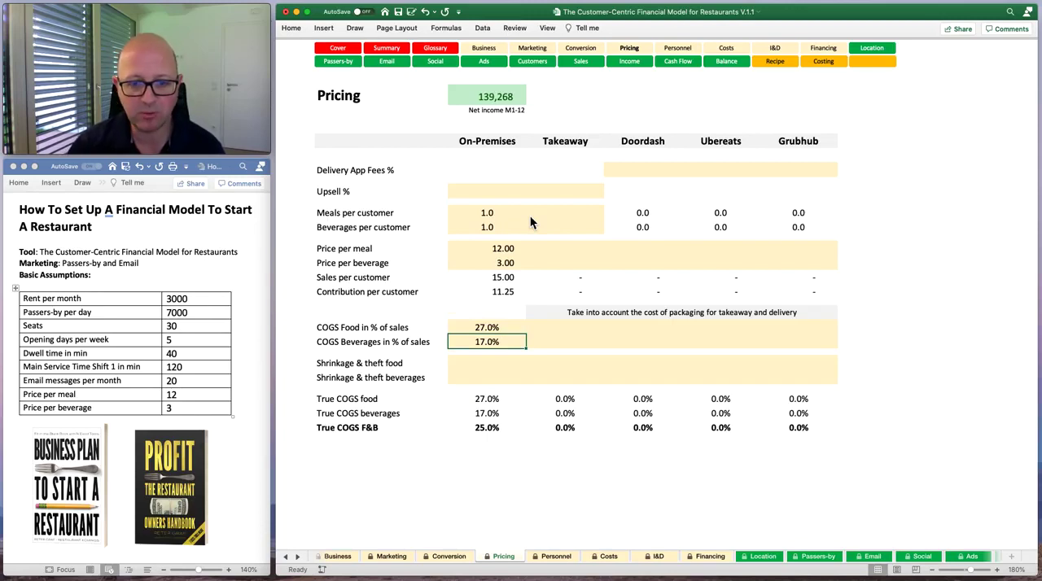
key(Down)
key(Up)
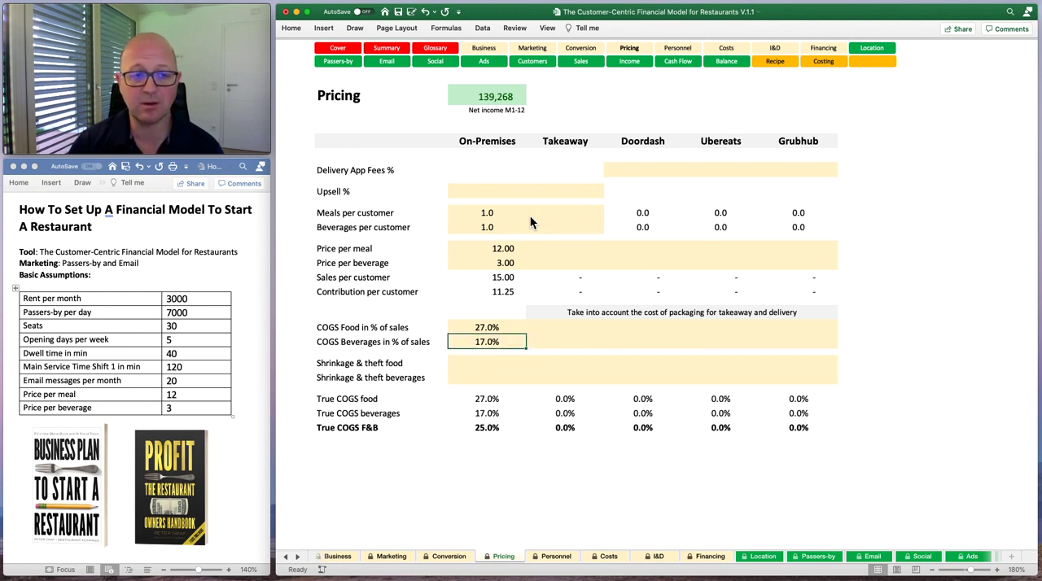
Set On-Premises Shrinkage & theft to 10% for both food and beverages, and open the Personnel sheet.
key(Down)
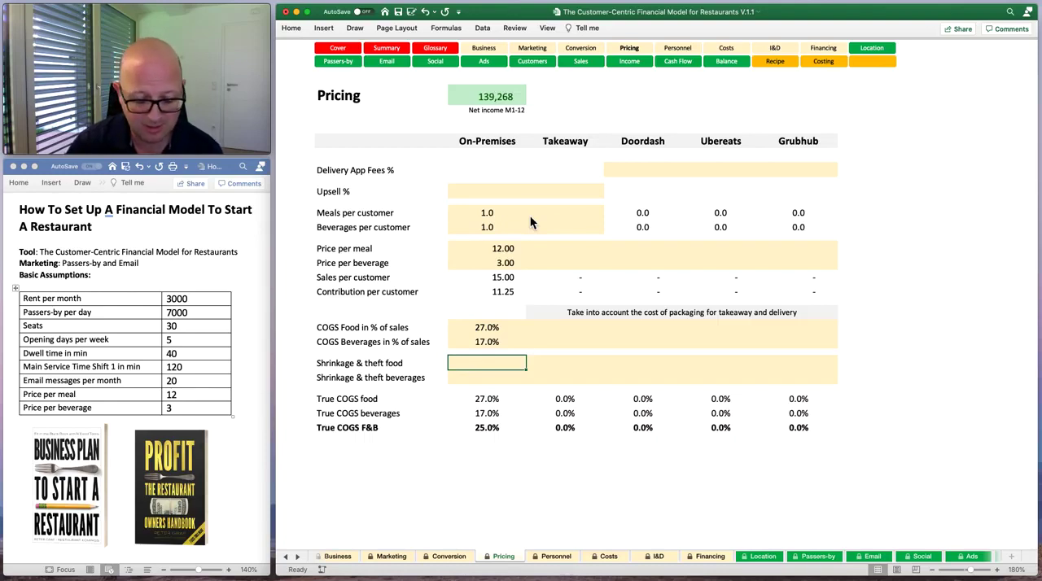
text(10)
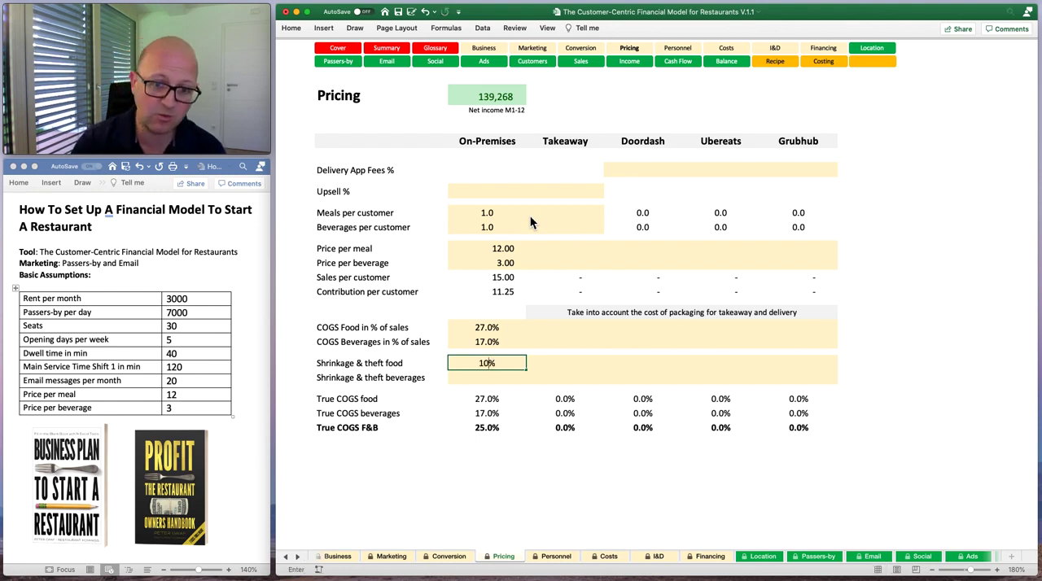
key(Return)
text(10.0)
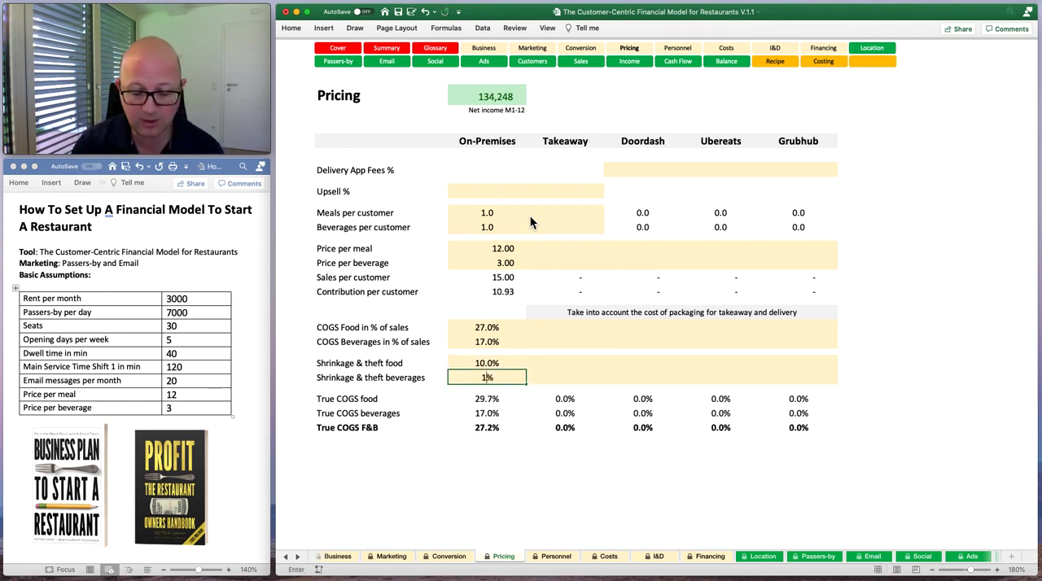
text(%)
key(Up)
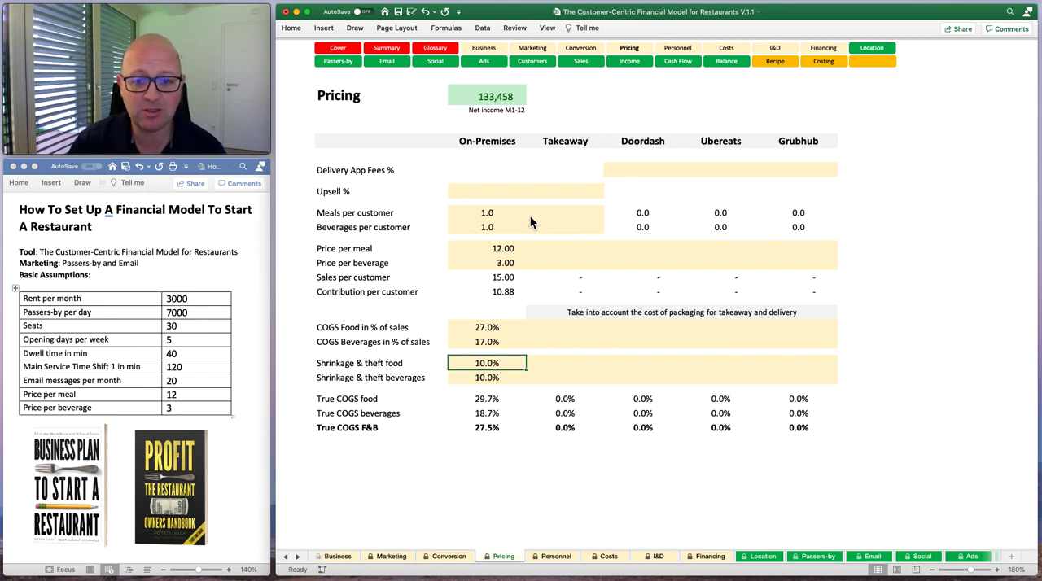
key(Down)
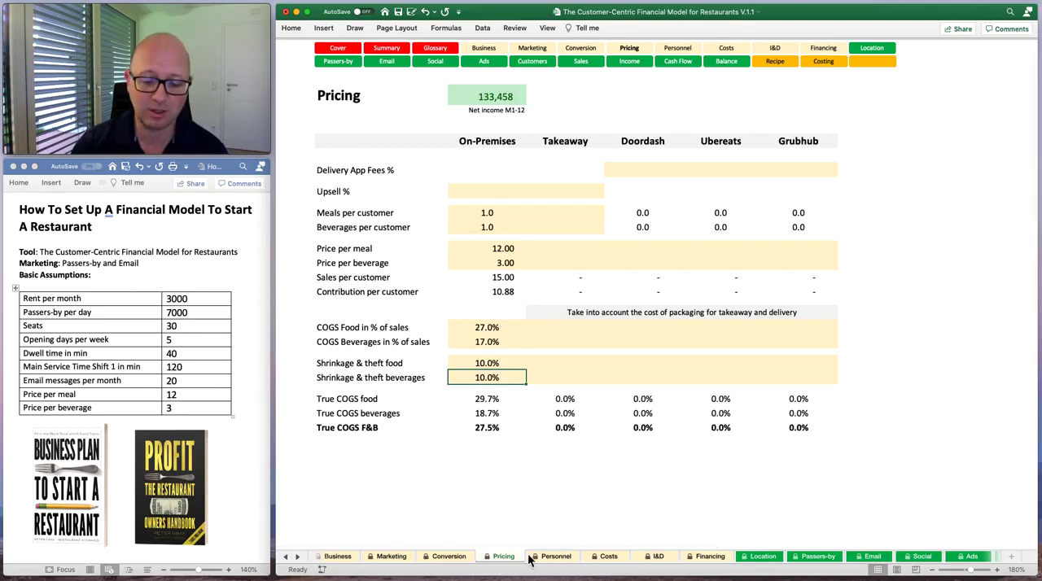
click(562, 560)
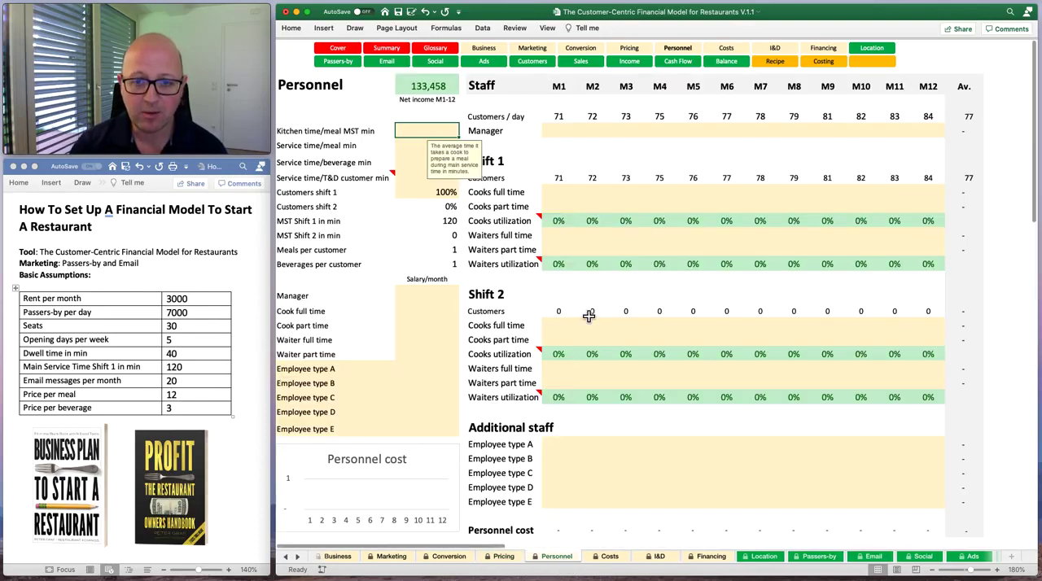
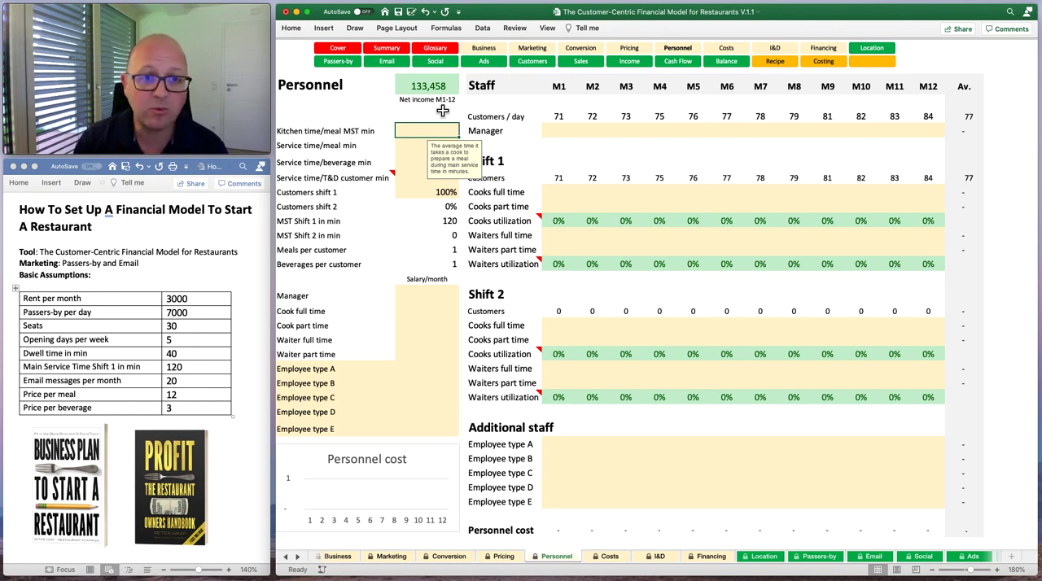
Set the kitchen time per meal during main service time to 2.5 minutes and recheck the entry.
text(2.5)
key(Return)
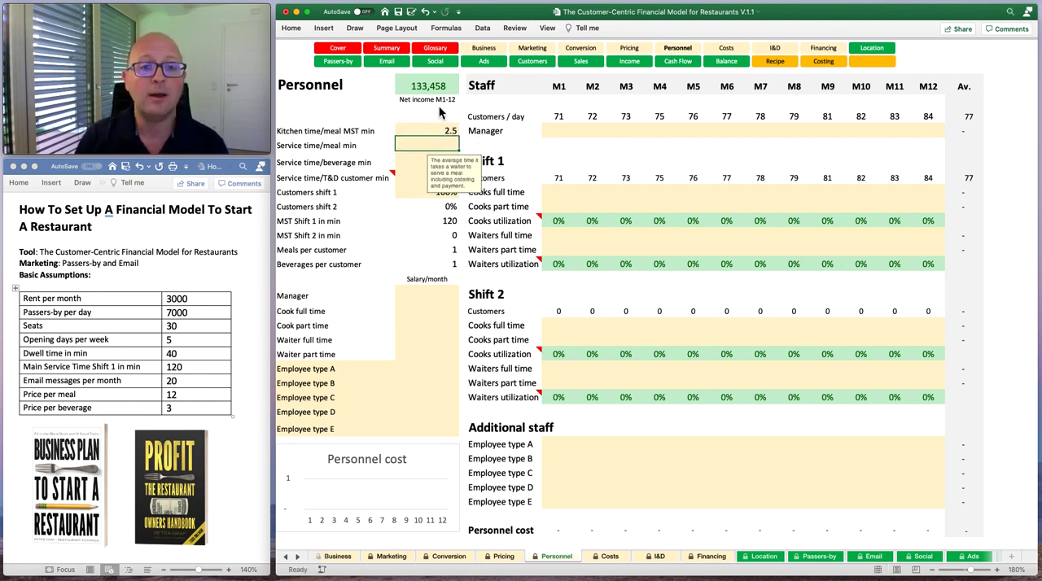
key(Up)
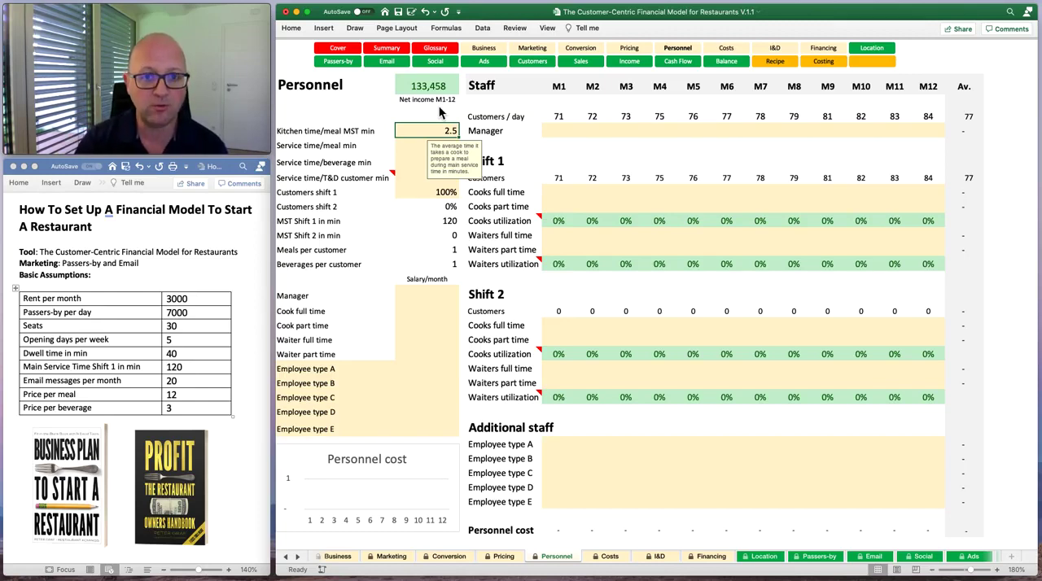
key(Down)
key(Up)
key(Down)
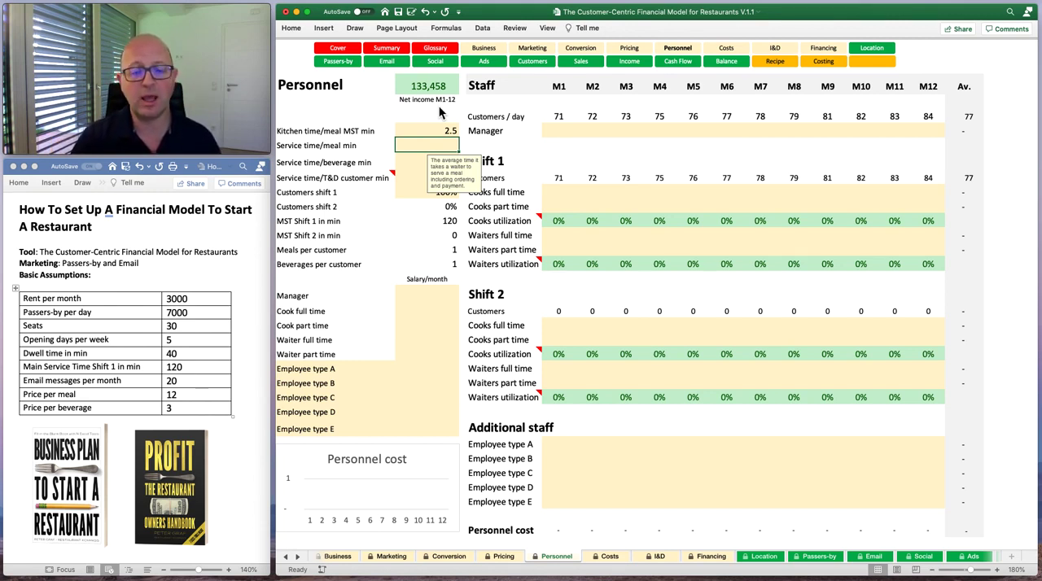
Set the service time to 3 minutes per meal and 2 minutes per beverage.
text(3)
key(Return)
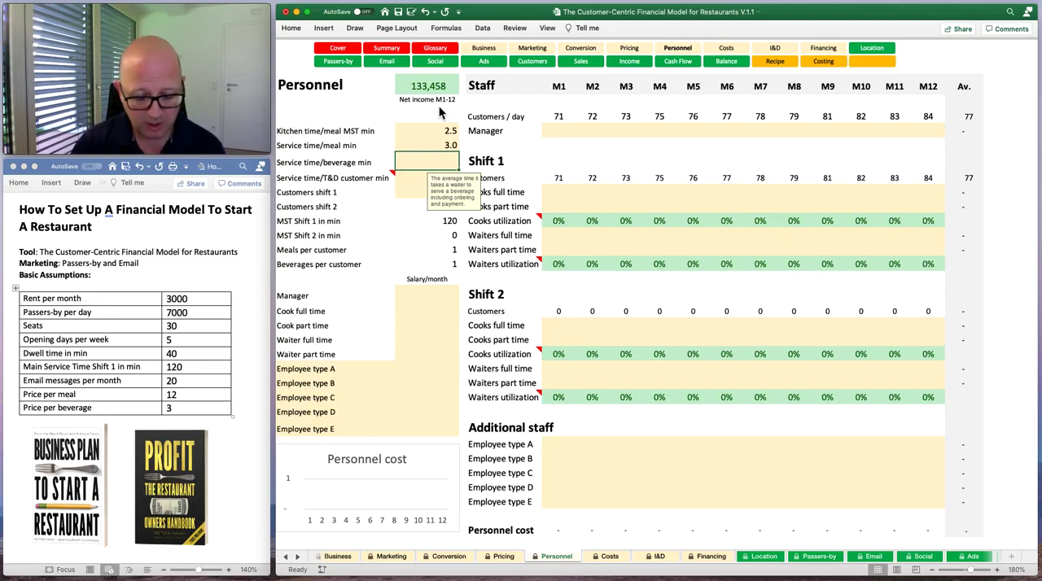
text(2)
key(Return)
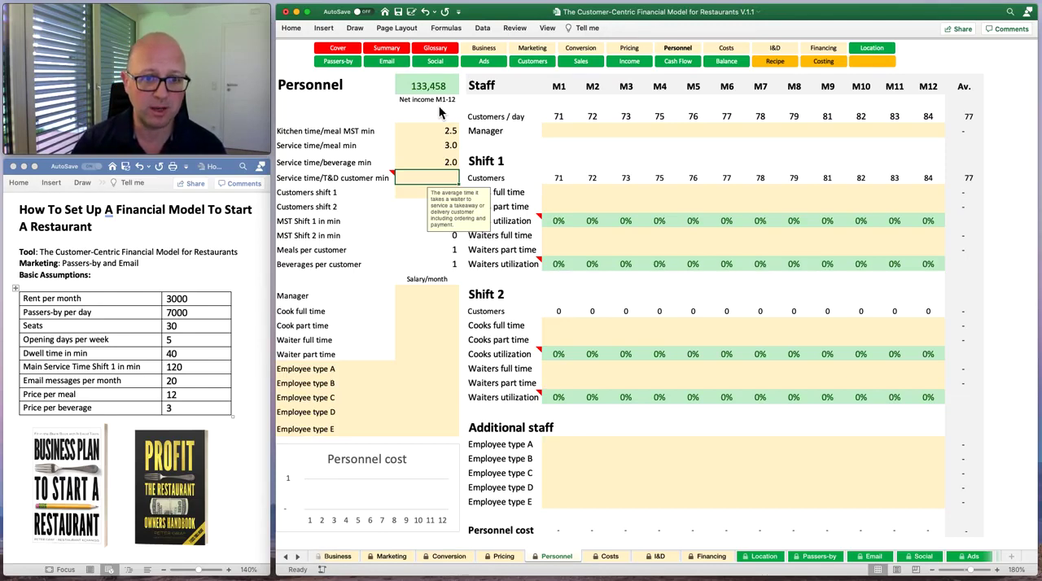
Try a 50% customer share for shift 1, and reset the share to 100%.
key(Down)
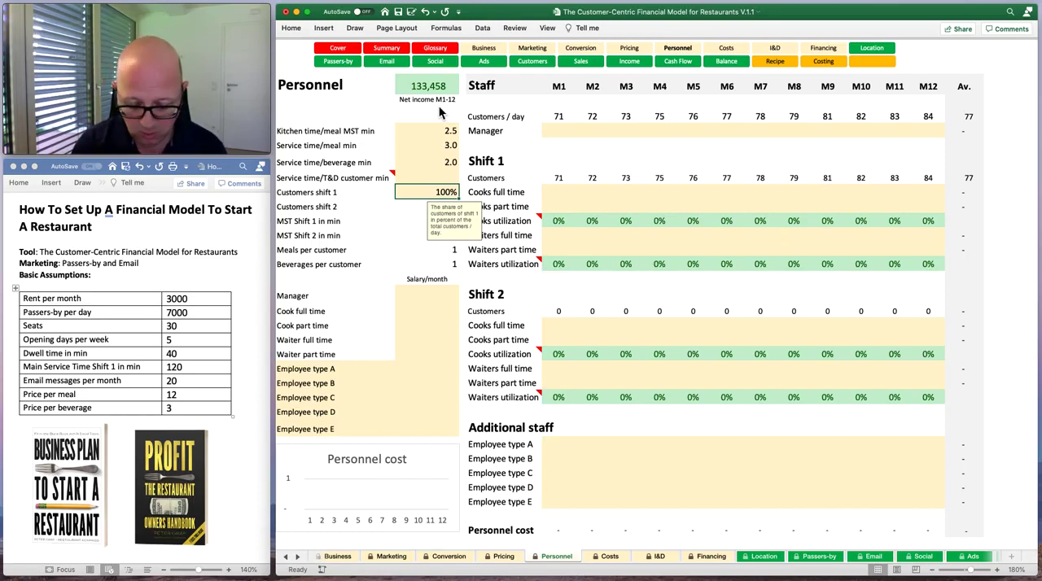
text(50)
key(Return)
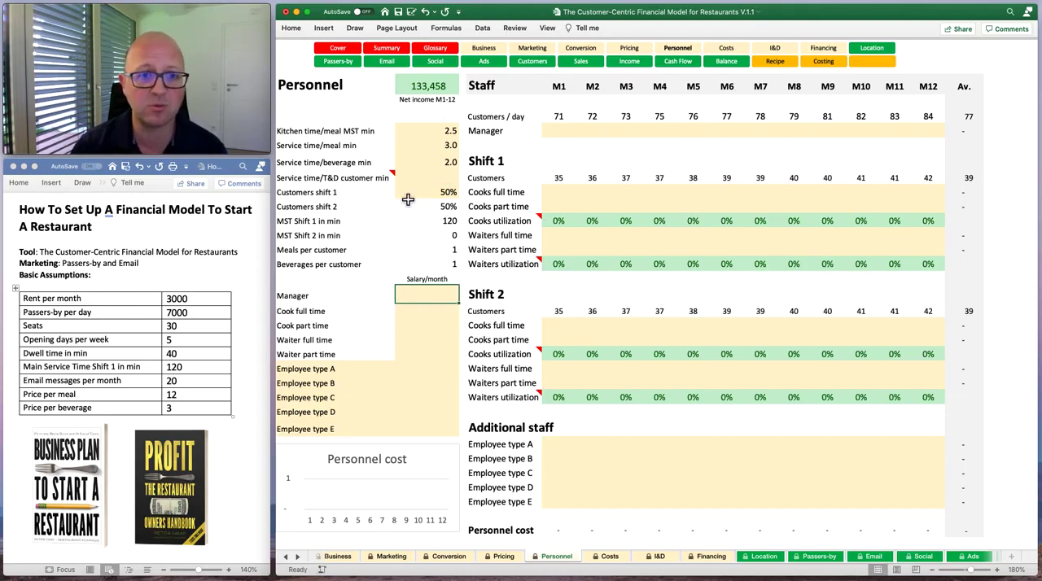
click(439, 196)
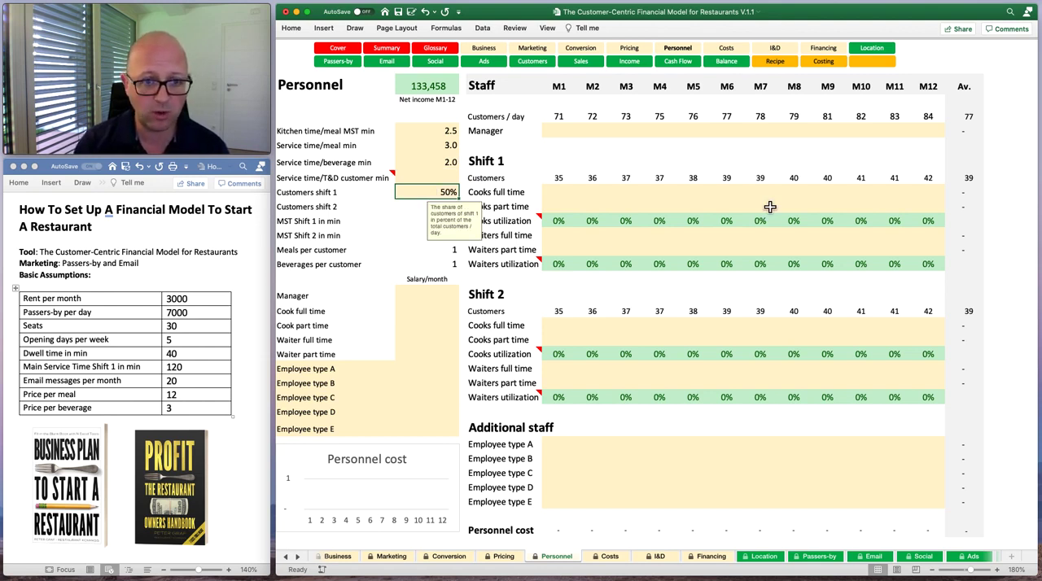
text(100)
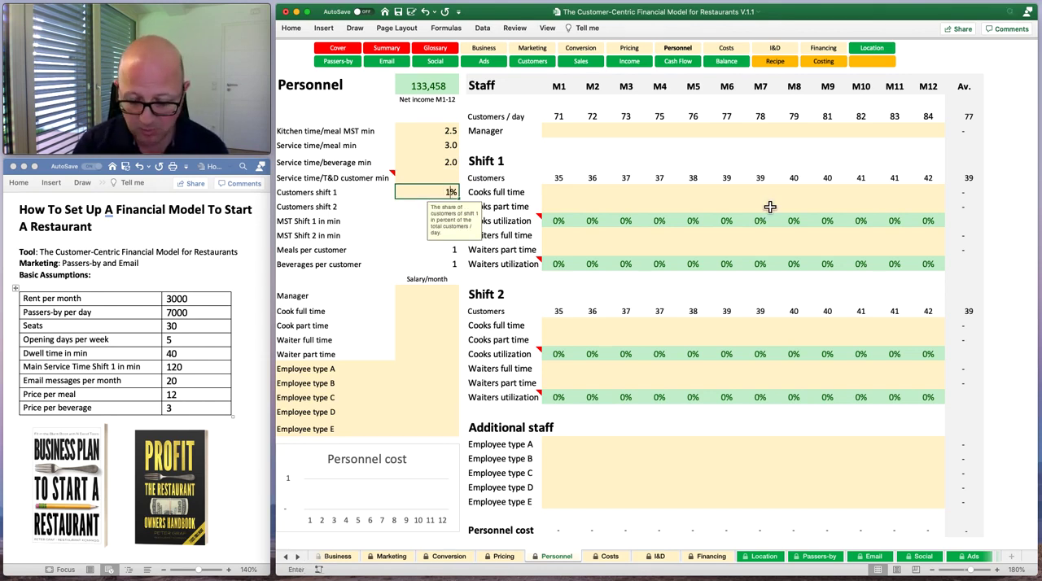
key(Return)
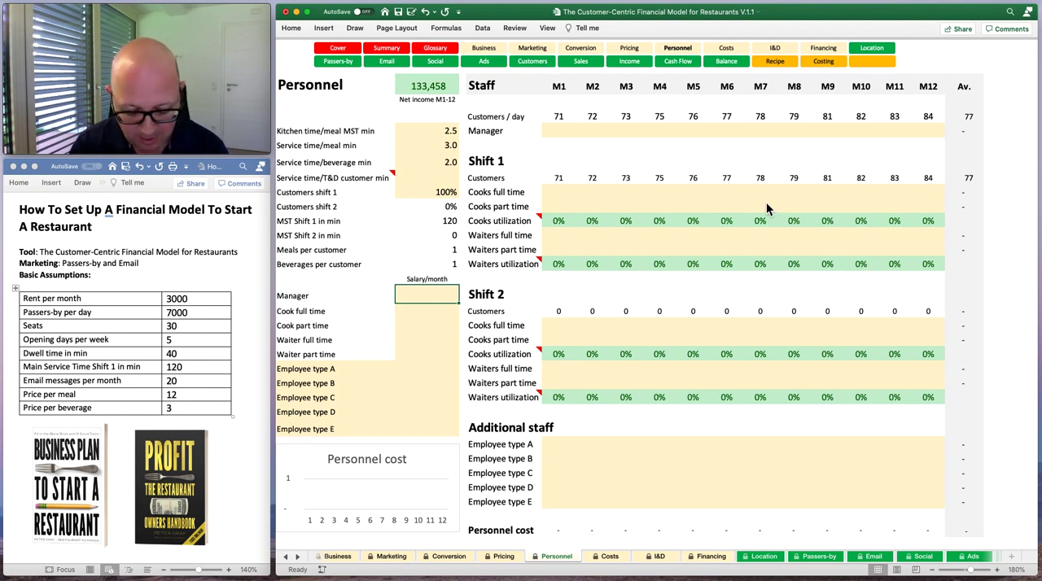
Enter monthly salaries of 3500 for the manager, 2500 for a full-time cook and 1300 for a part-time cook.
text(3500)
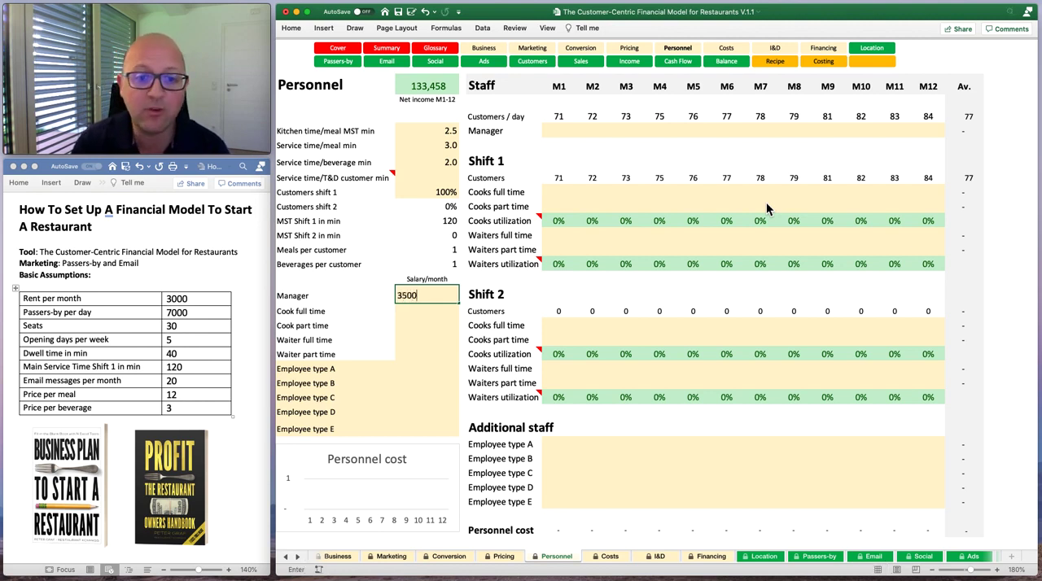
key(Return)
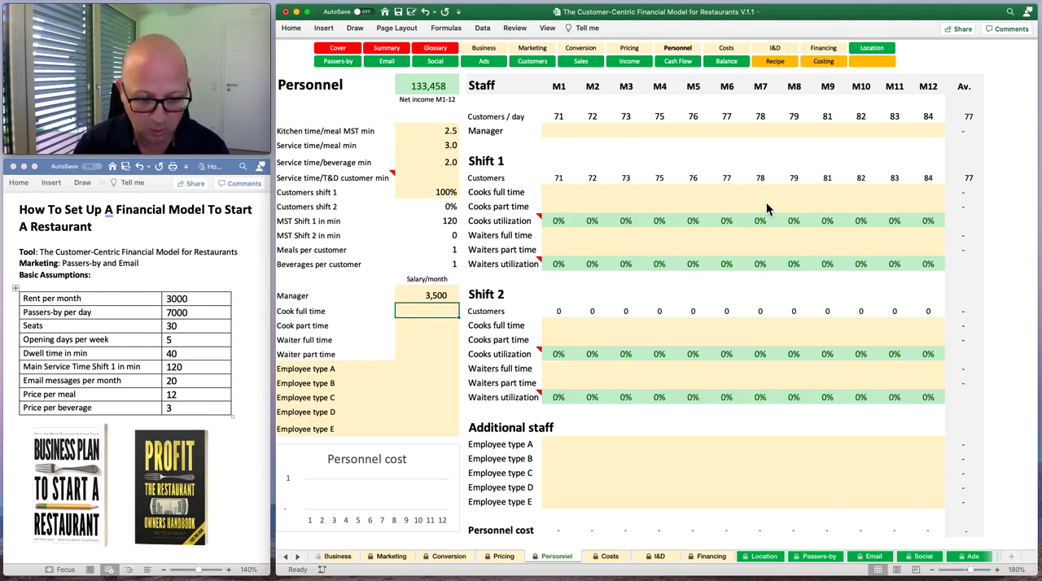
text(2)
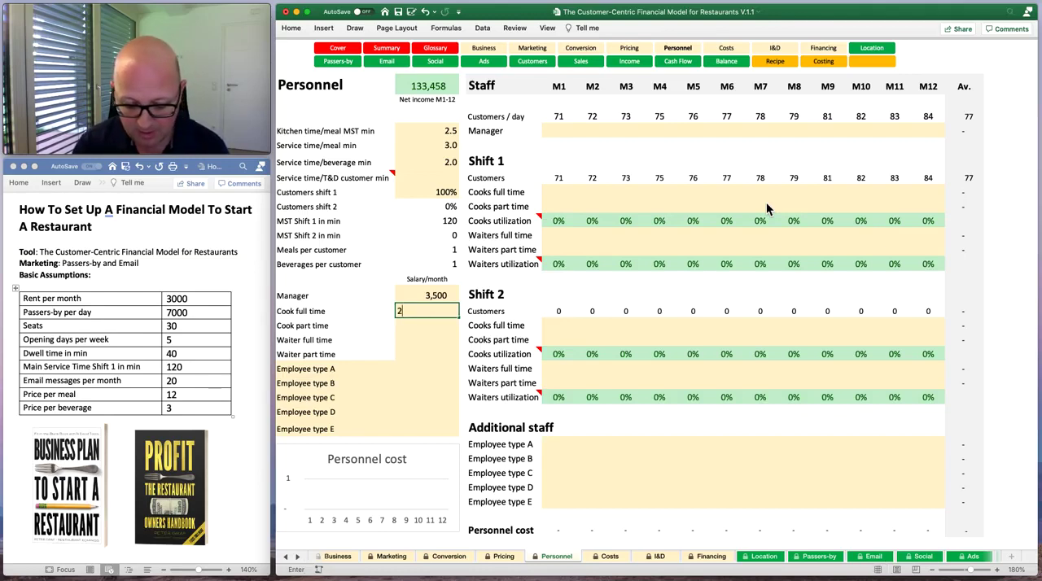
text(,500)
key(Return)
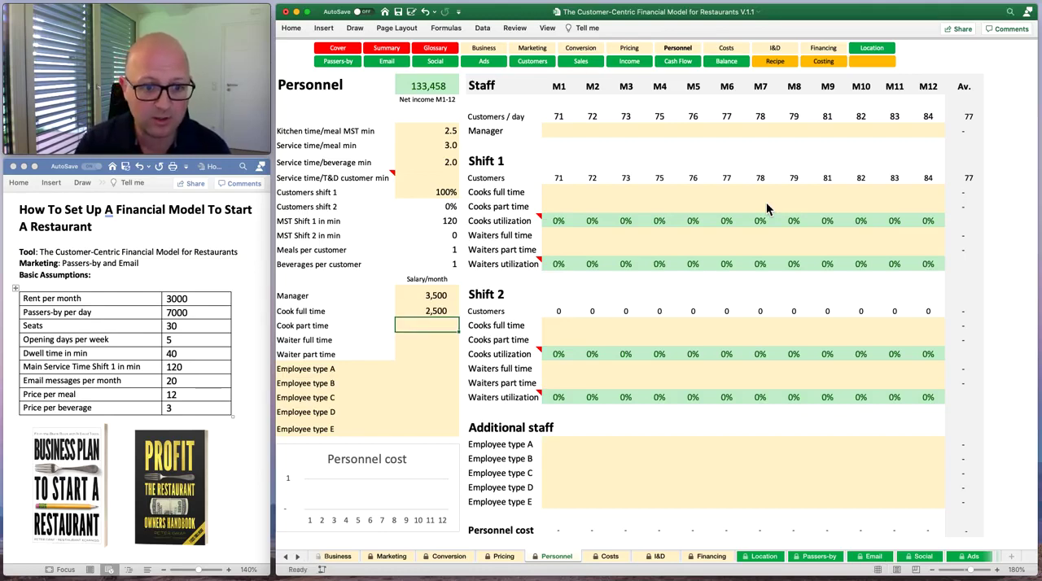
text(1300)
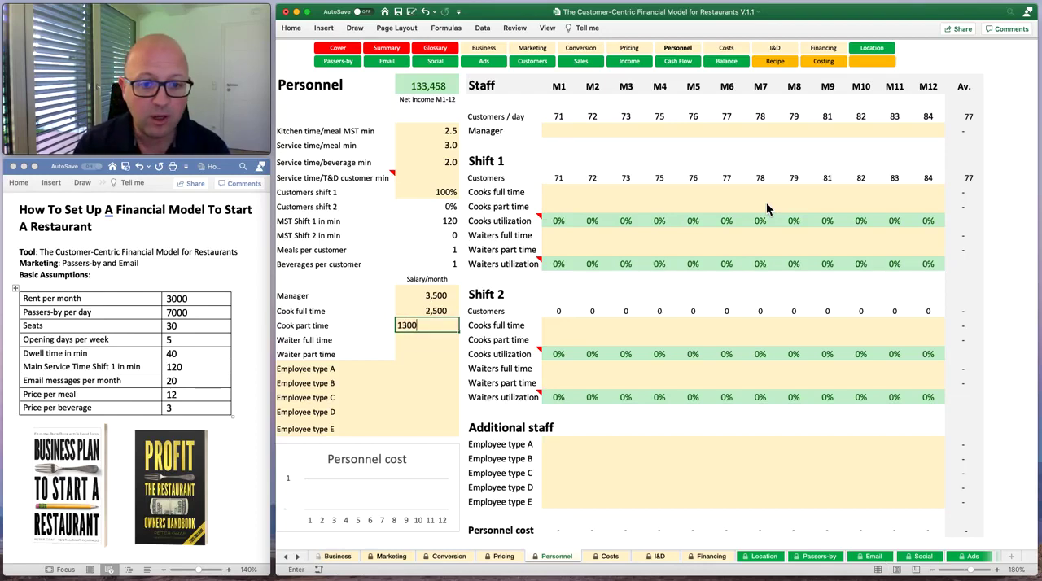
key(Return)
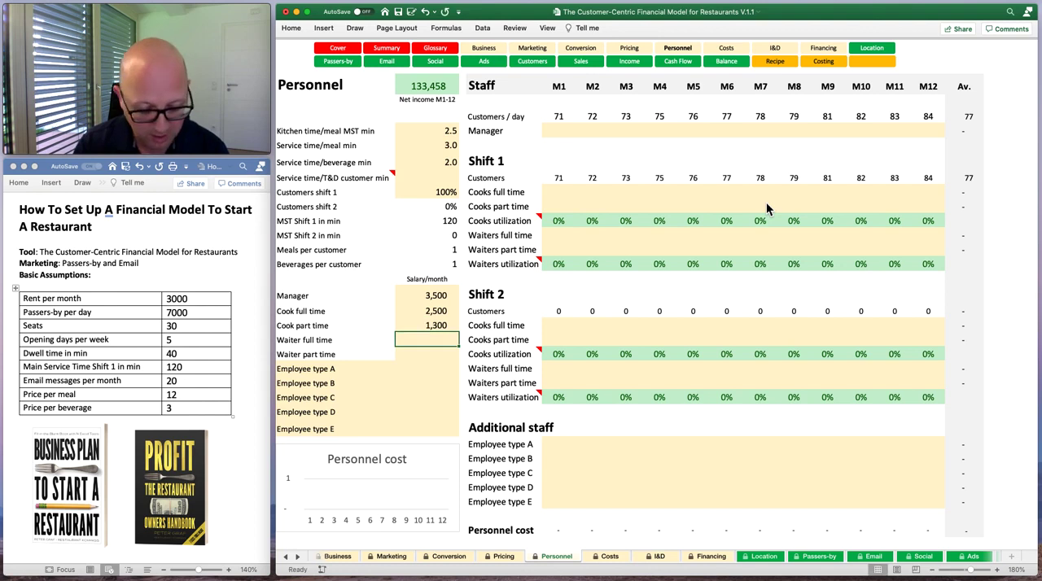
Enter monthly salaries of 2200 for a full-time waiter and 1200 for a part-time waiter.
text(2200)
key(Return)
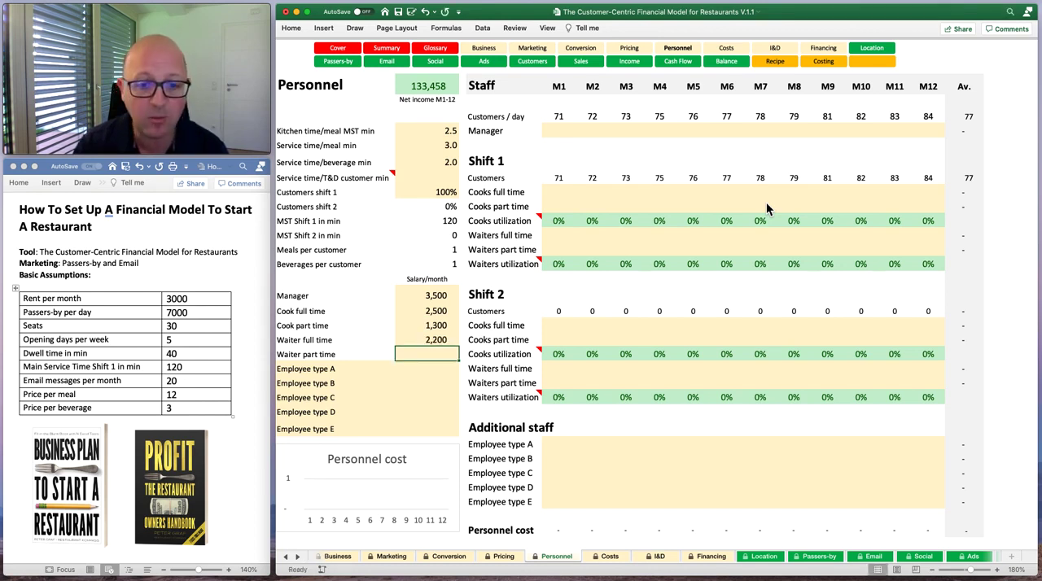
text(1,2)
text(00)
key(Return)
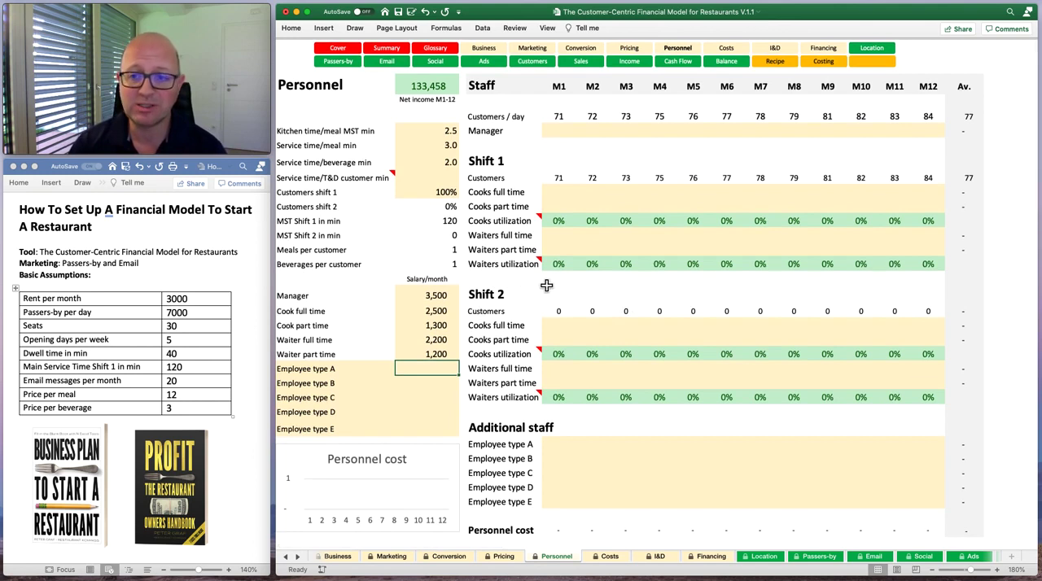
Enter 1 manager for each month from M1 to M12 in the Staff section.
click(559, 131)
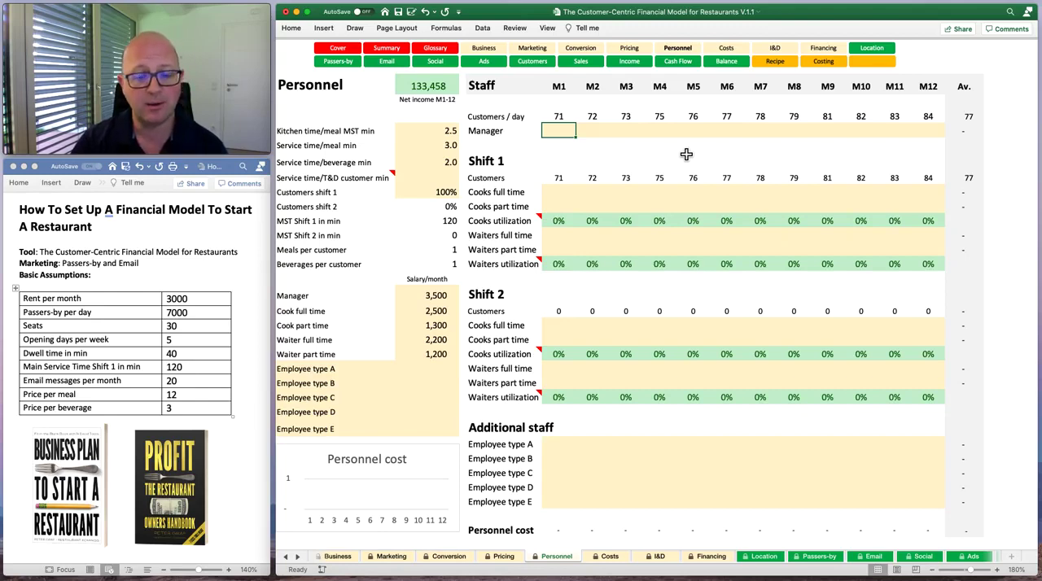
text(1	1	1	1	1	1	1	1	1)
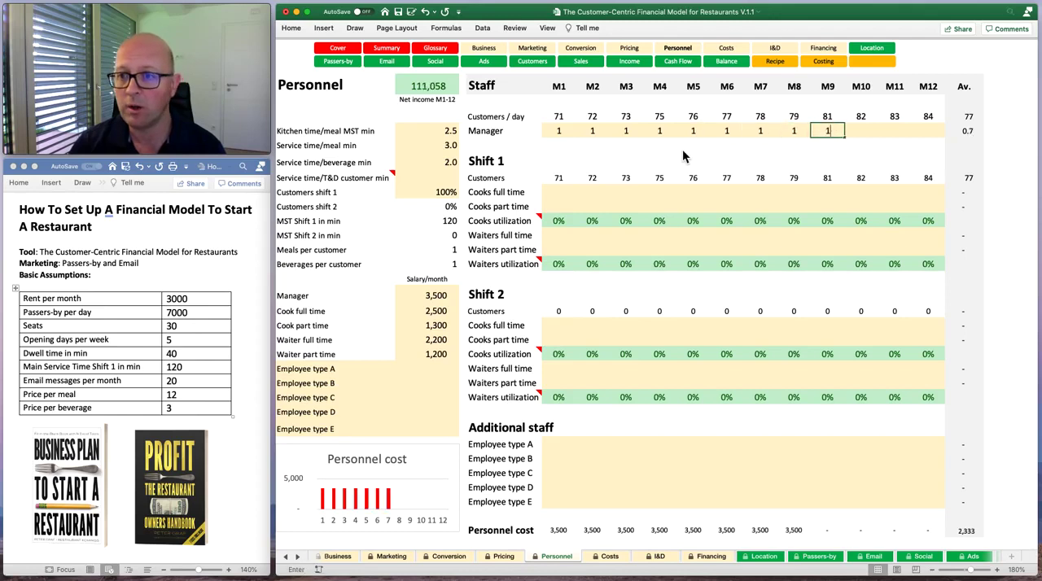
text(	1	1	1)
key(Return)
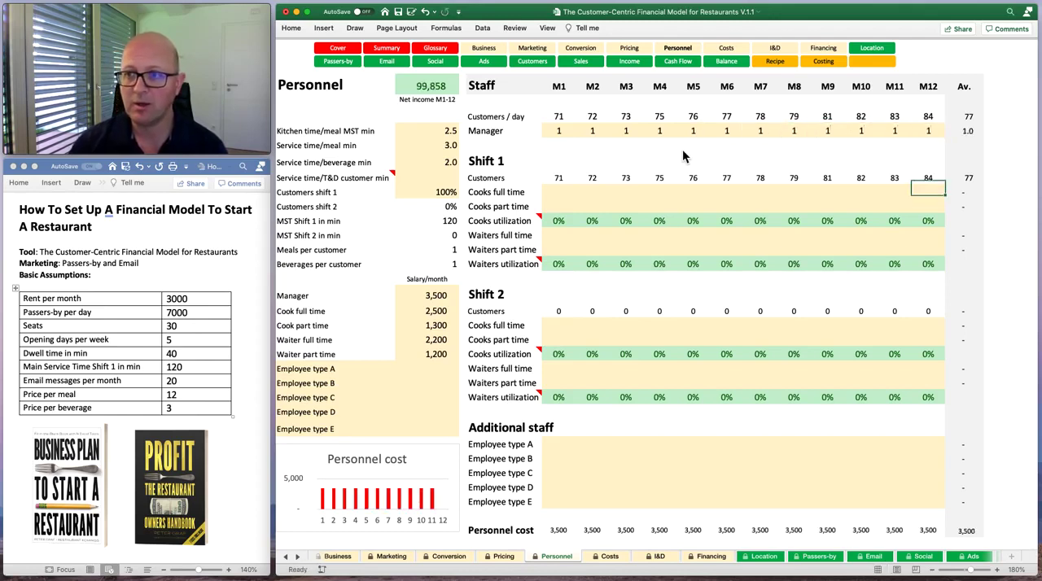
Enter 1 full-time cook for M1 in Shift 1.
key(Left)
key(Left)
key(Left)
key(Left)
key(Left)
key(Left)
key(Left)
key(Left)
key(Left)
key(Left)
key(Left)
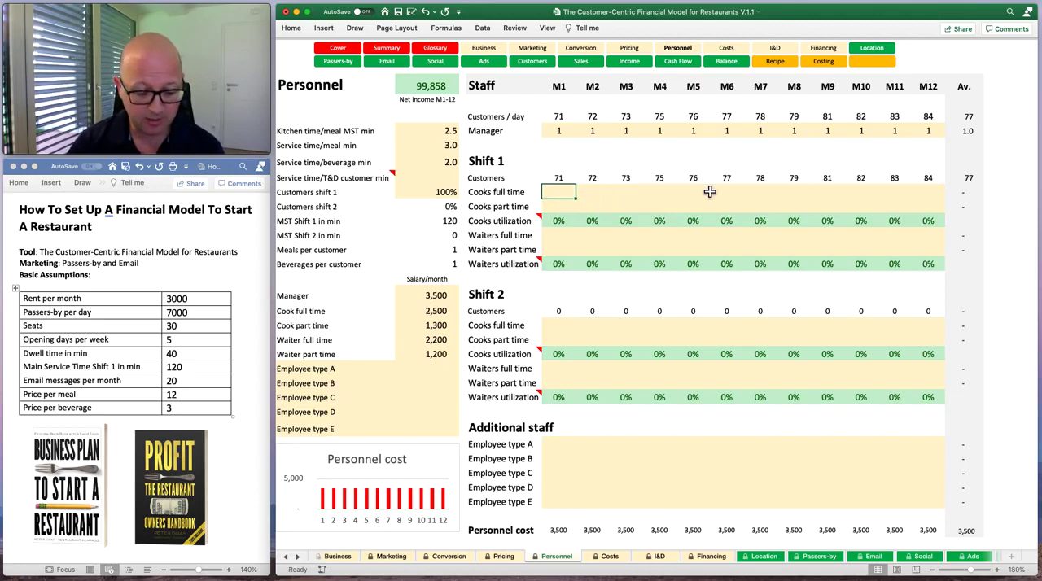
text(1)
key(Tab)
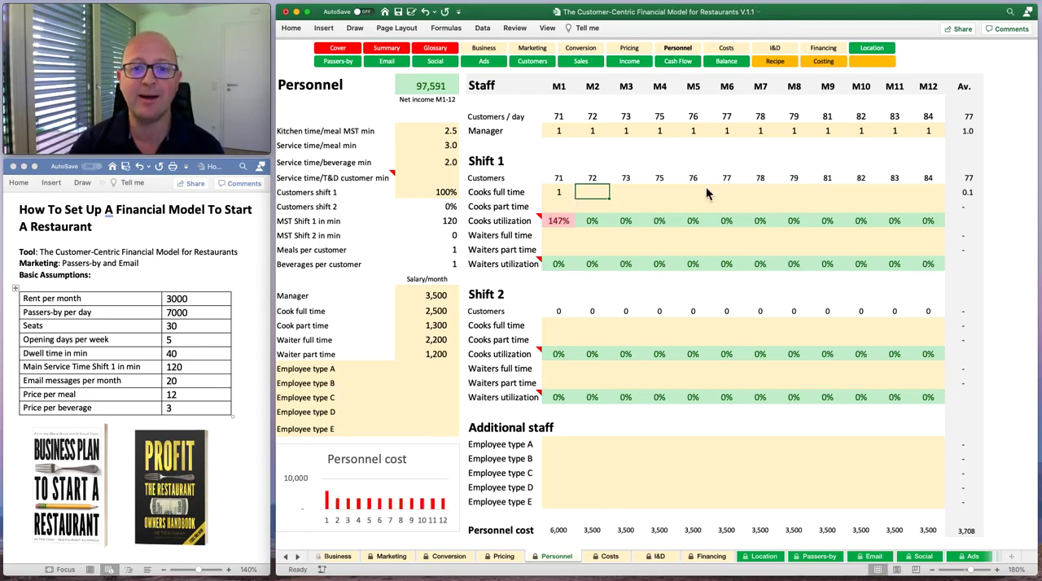
Try 2 full-time cooks for M1 in Shift 1, and reset the number to 1.
scroll(574, 233, right, 1)
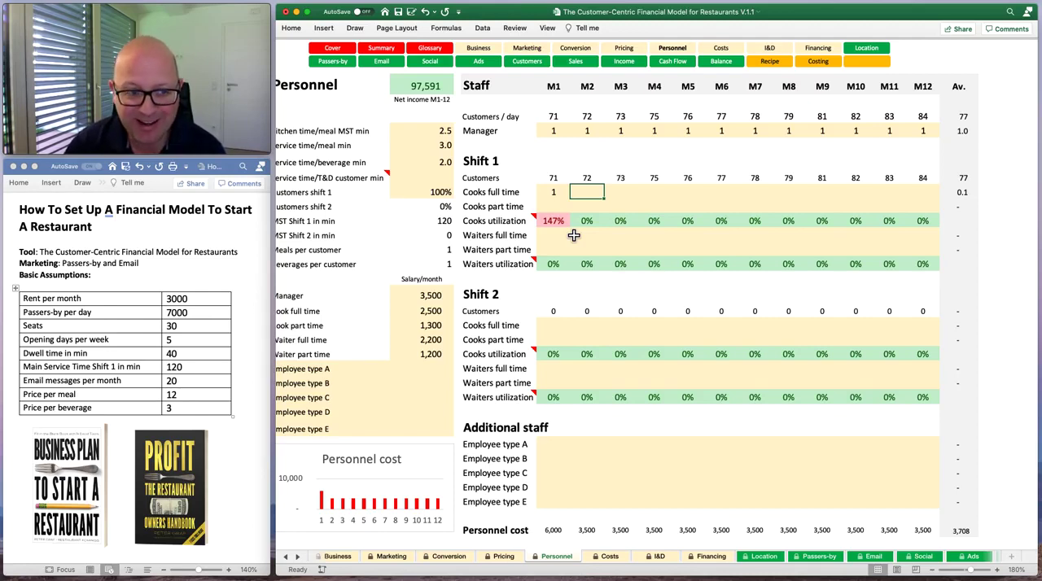
key(Left)
text(2)
key(Tab)
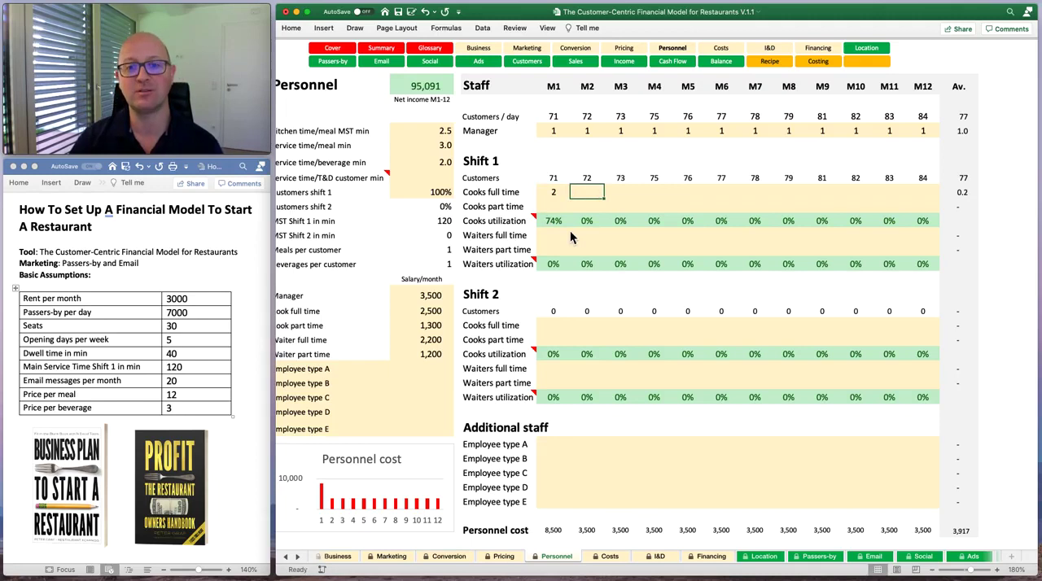
key(Left)
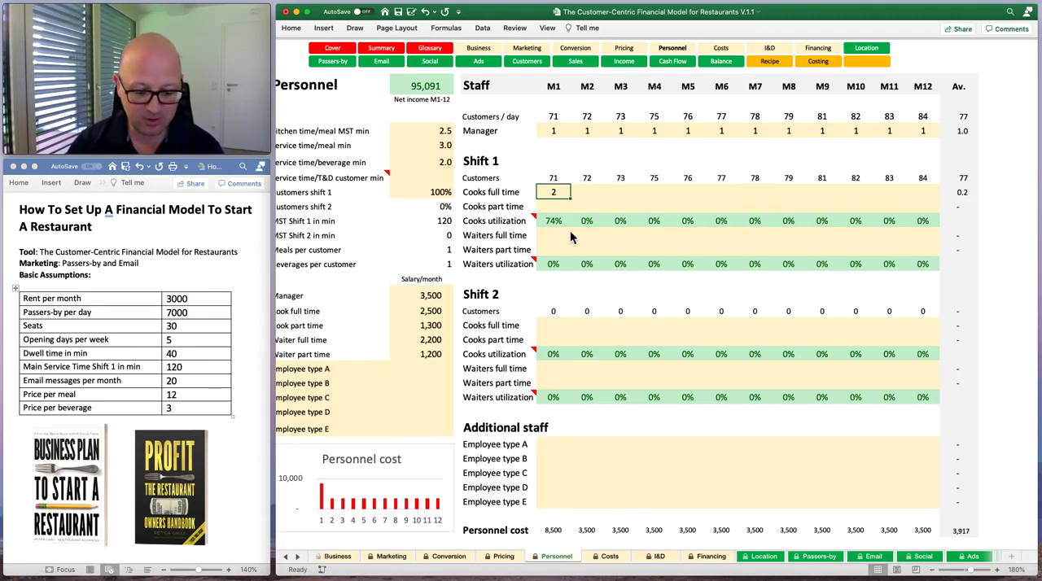
text(1)
key(Return)
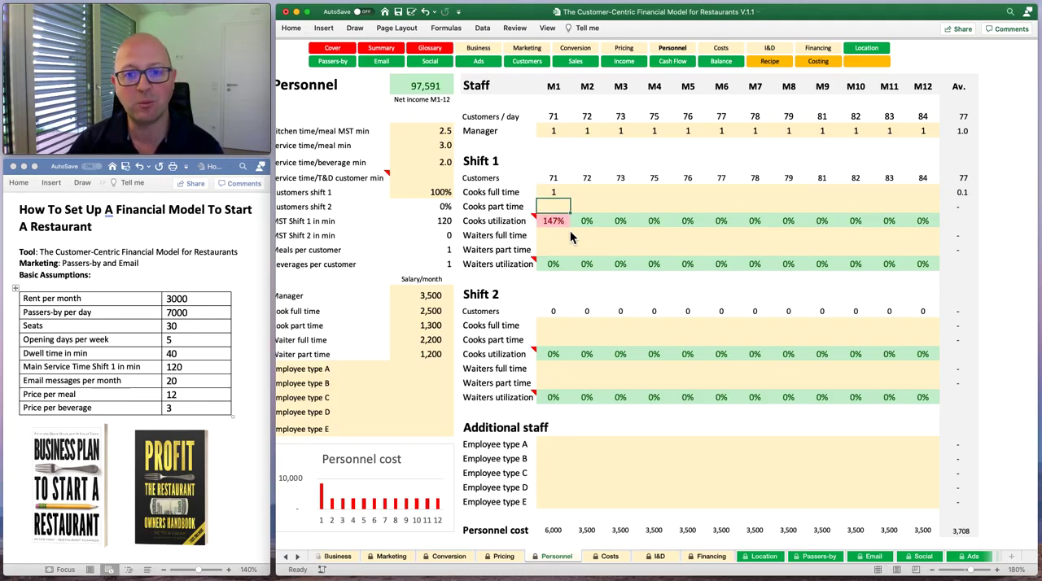
Enter 1 part-time cook for M1 in Shift 1 and compare it with the full-time entry.
text(1)
key(Tab)
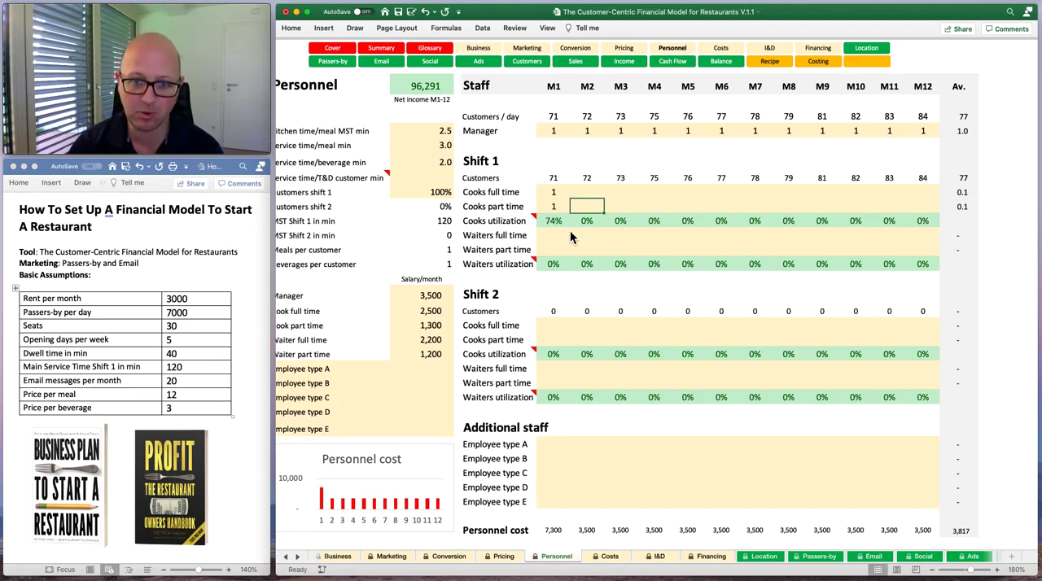
key(Left)
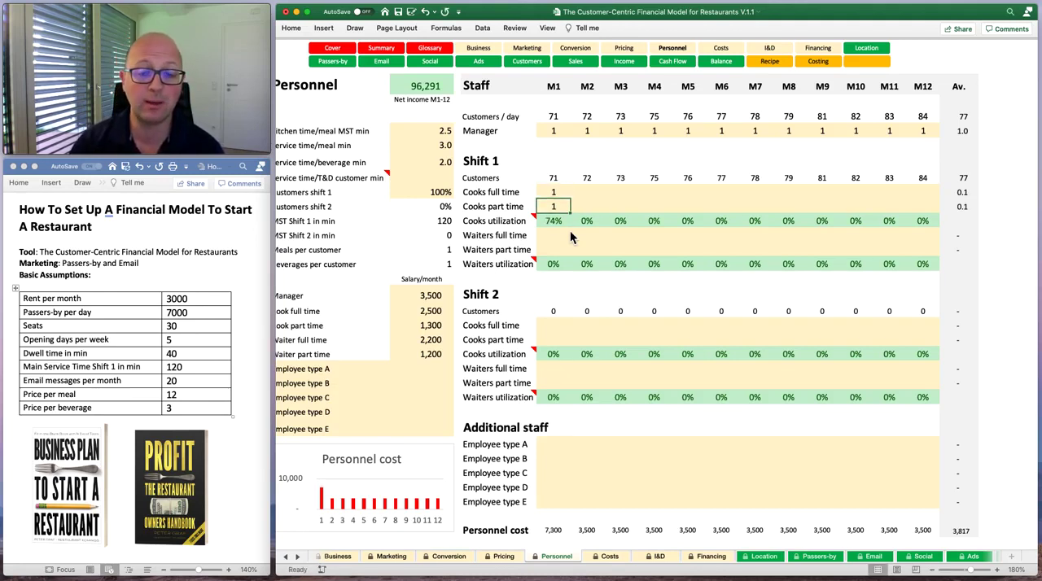
key(Up)
key(Down)
key(Up)
key(Down)
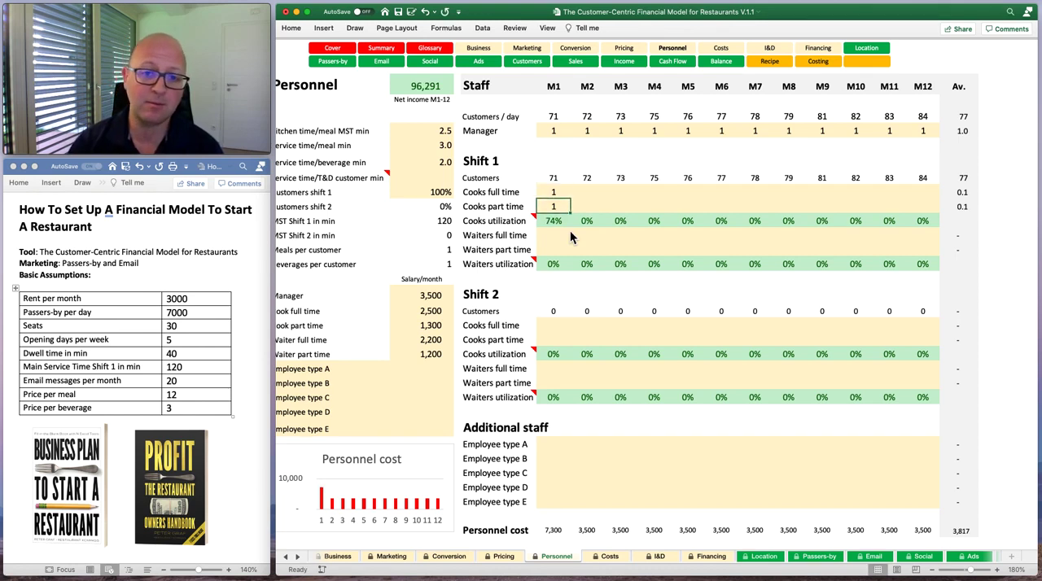
Fill the Shift 1 Cooks full time row with 1 for M2 through M12.
key(Up)
key(Down)
key(Up)
key(Right)
key(Left)
key(Right)
key(Left)
key(Down)
key(Up)
key(Right)
key(Left)
key(Right)
text(1)
key(Right)
text(1)
key(Right)
text(1)
key(Right)
key(1)
key(Right)
text(1)
key(Right)
text(1)
Fill the Shift 1 Cooks part time row with 1 for M2 through M12.
key(Right)
text(1)
key(Right)
key(1)
key(Right)
key(1)
key(Right)
text(1)
key(Right)
text(1)
key(Down)
key(Left)
key(Right)
text(1)
key(Left)
text(1)
key(Left)
key(1)
key(Left)
key(1)
key(Left)
key(1)
key(Left)
key(1)
key(Left)
key(1)
key(Left)
key(1)
key(Left)
key(1)
key(Left)
text(1)
key(Left)
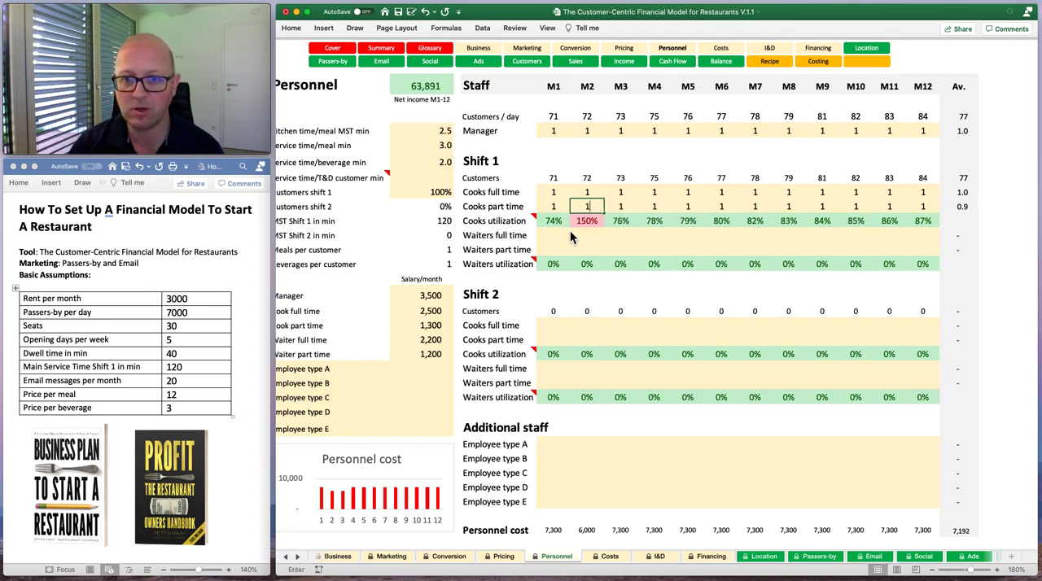
text(1)
key(Right)
key(Right)
key(Right)
key(Right)
key(Right)
key(Right)
key(Right)
key(Right)
key(Left)
key(Left)
key(Left)
key(Left)
key(Left)
key(Left)
key(Left)
key(Left)
key(Left)
key(Up)
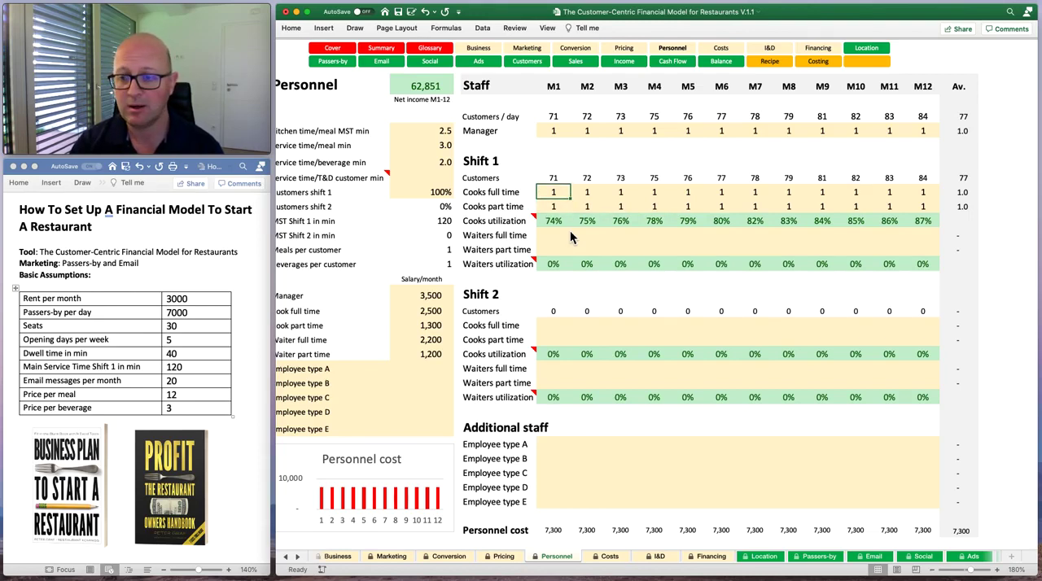
Enter 1 full-time waiter for M1 in Shift 1.
key(Up)
key(Up)
key(Up)
key(Up)
key(Down)
key(Down)
key(Down)
key(Down)
key(Down)
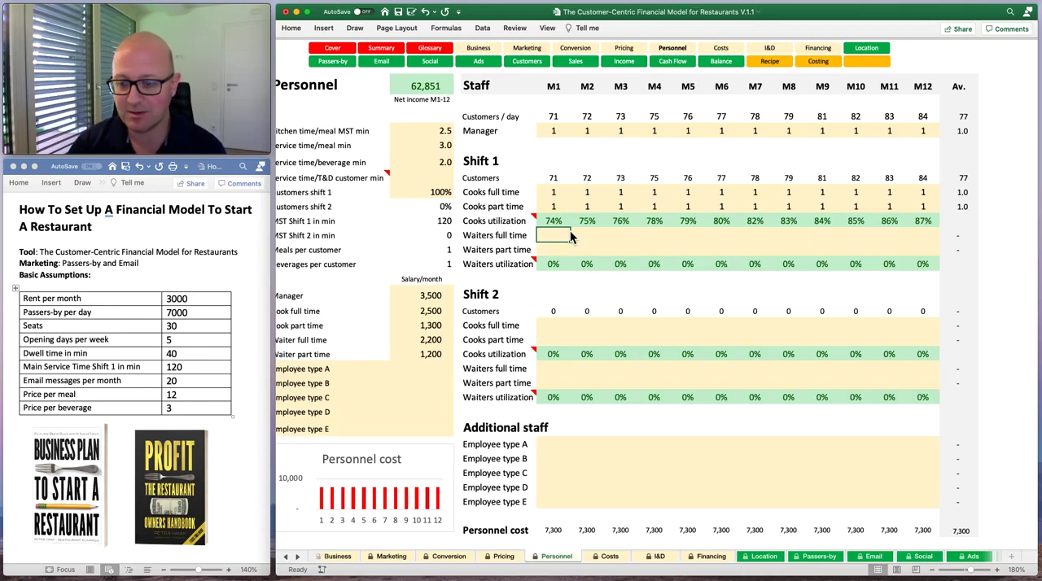
text(1)
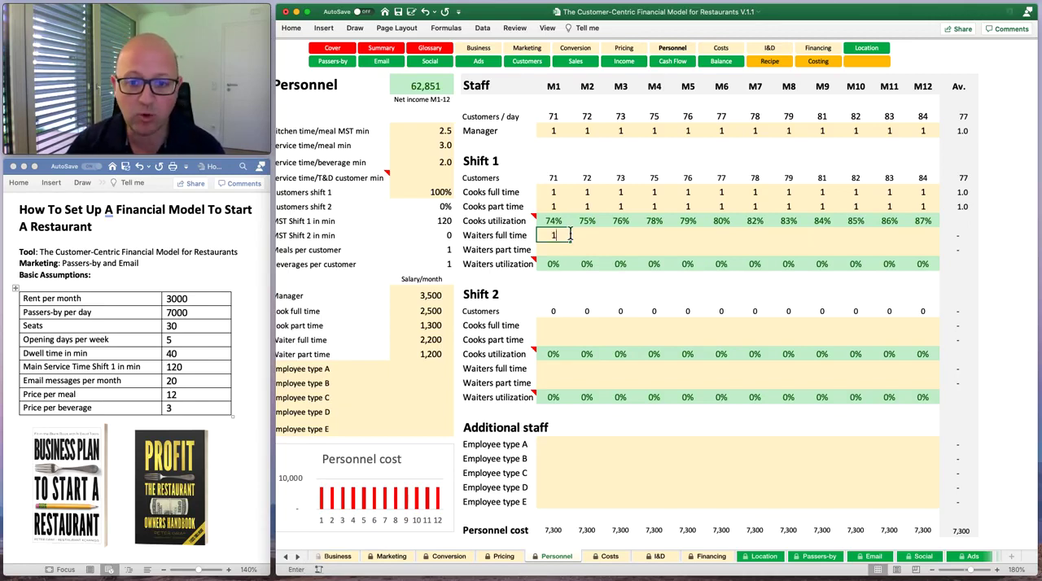
key(Tab)
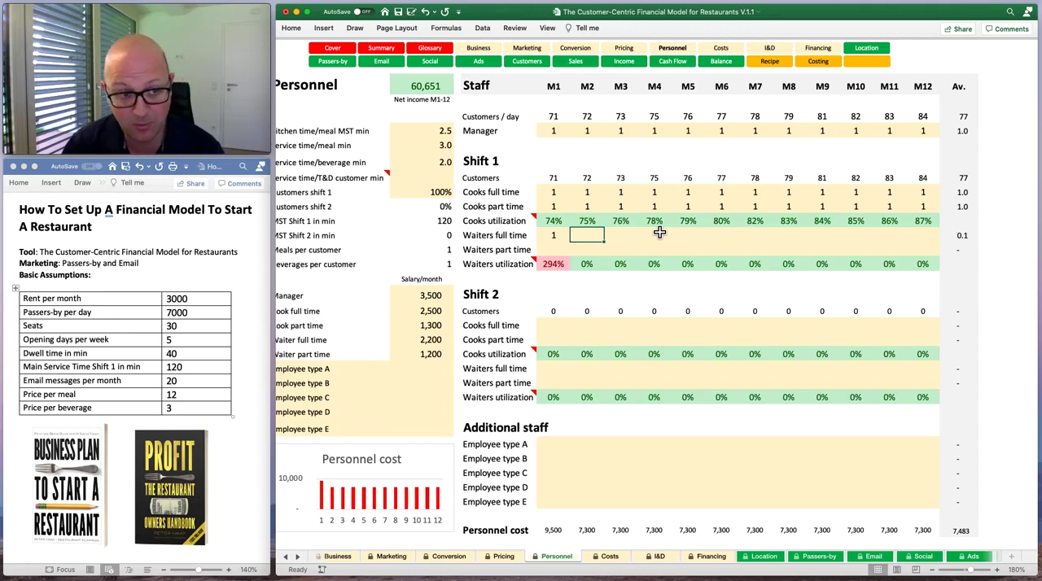
Try 3 full-time waiters for M1 in Shift 1.
key(Left)
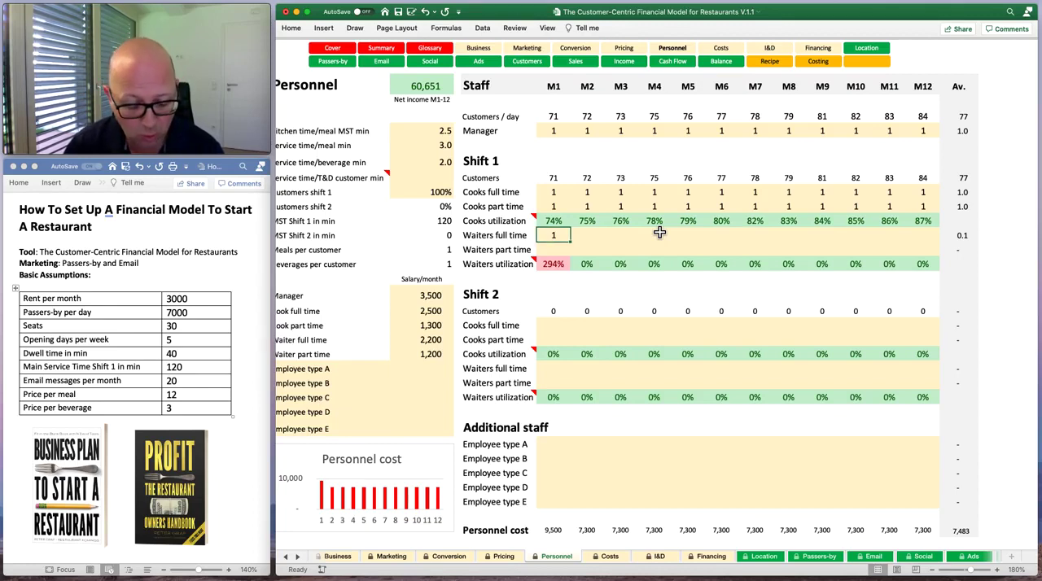
text(3)
key(Tab)
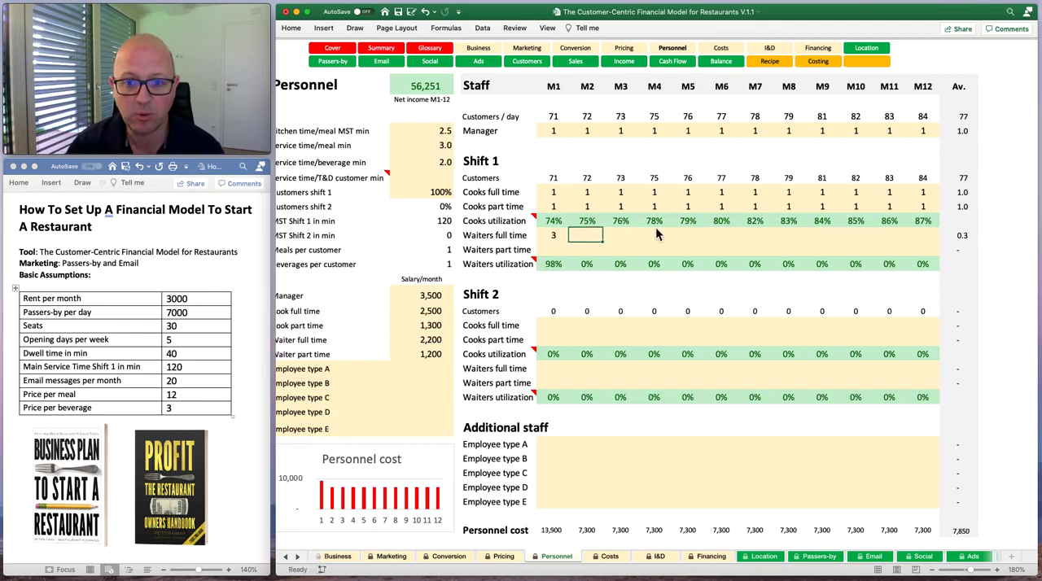
Set the Shift 1 full-time waiters for M1 to 2.
key(Left)
text(2)
key(Return)
Fill the Shift 1 Waiters part time row with 1 for M1 through M12.
text(1)
key(Tab)
text(1	1	1	1)
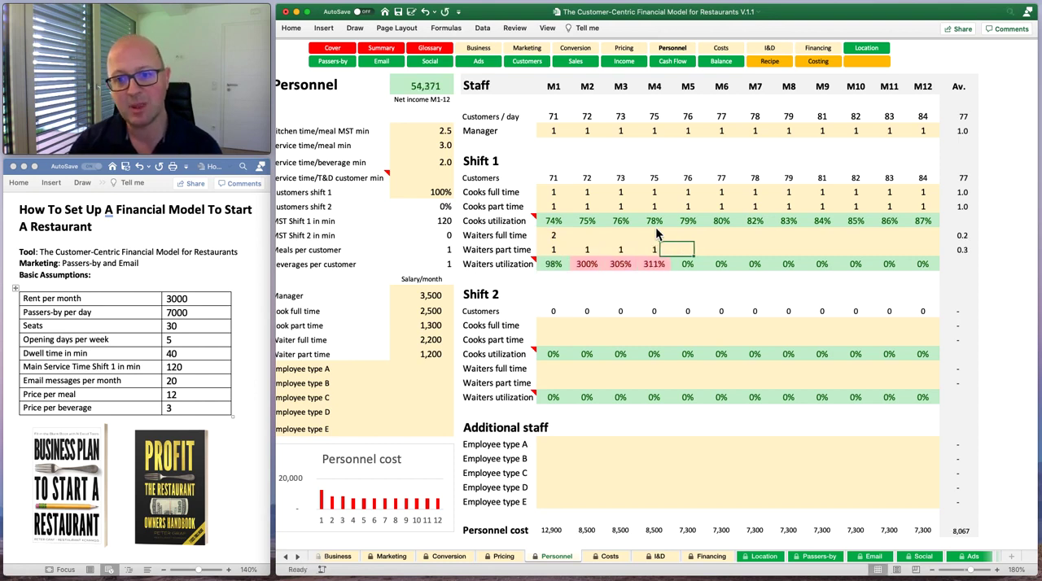
text(	1	1	1	1	1	1	1)
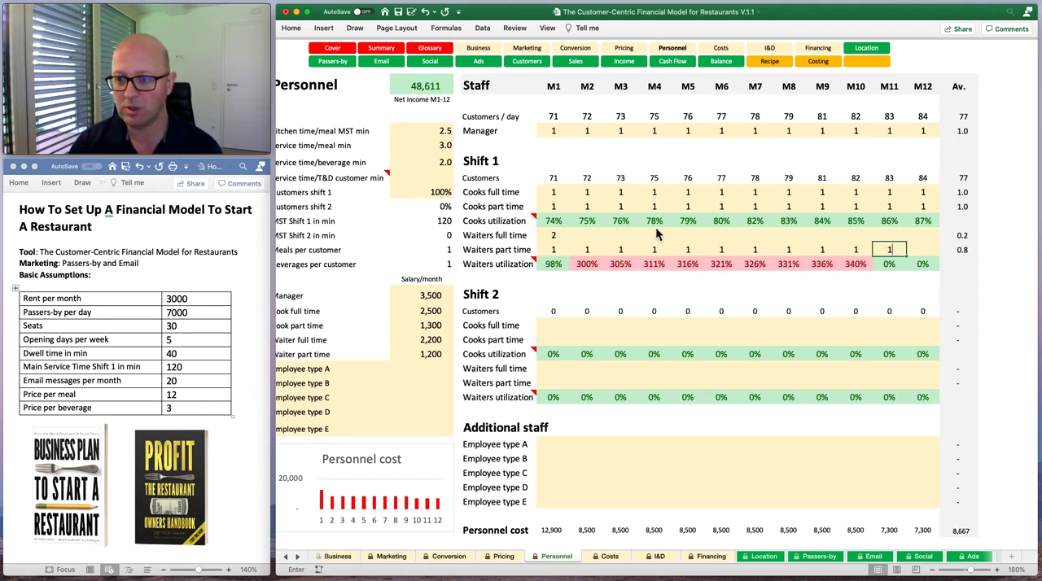
Fill the Shift 1 Waiters full time row with 1 from M12 back to M2.
key(Up)
key(1)
key(shift+Tab)
key(1)
key(shift+Tab)
key(1)
key(shift+Tab)
key(1)
key(shift+Tab)
key(1)
key(shift+Tab)
key(1)
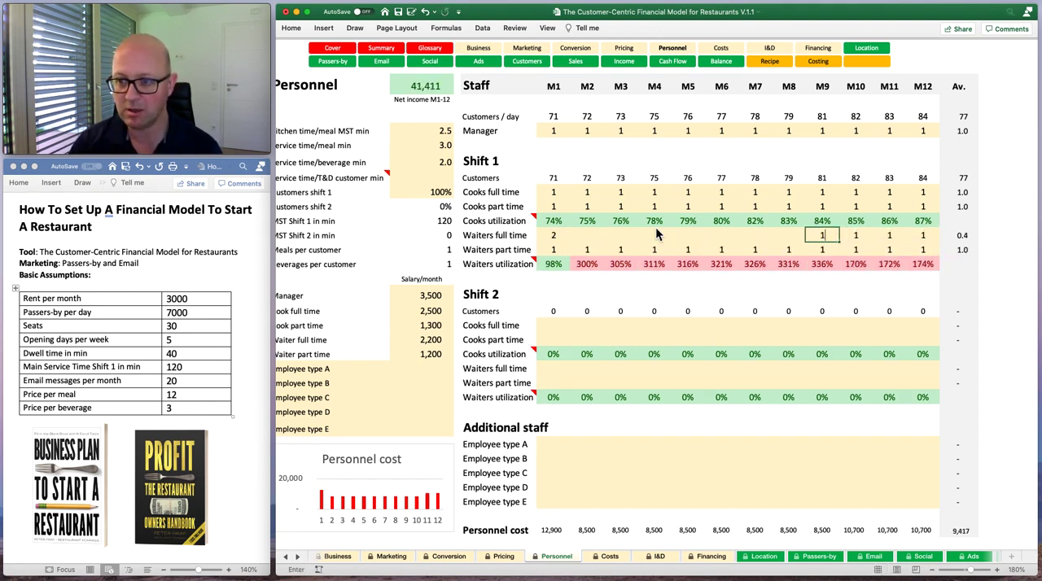
key(shift+Tab)
key(1)
key(shift+Tab)
key(1)
key(shift+Tab)
key(1)
key(shift+Tab)
key(1)
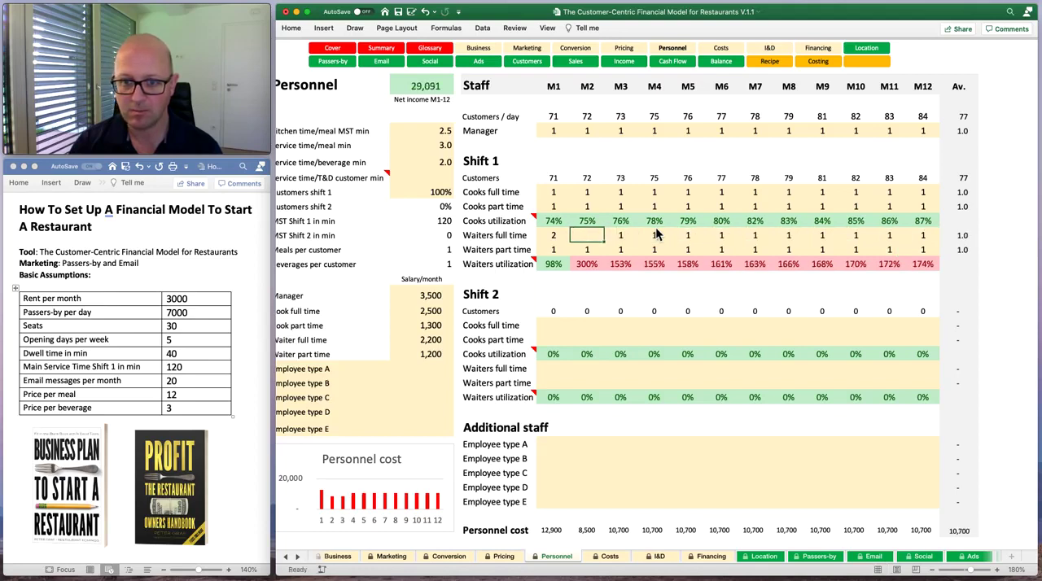
key(Return)
key(Return)
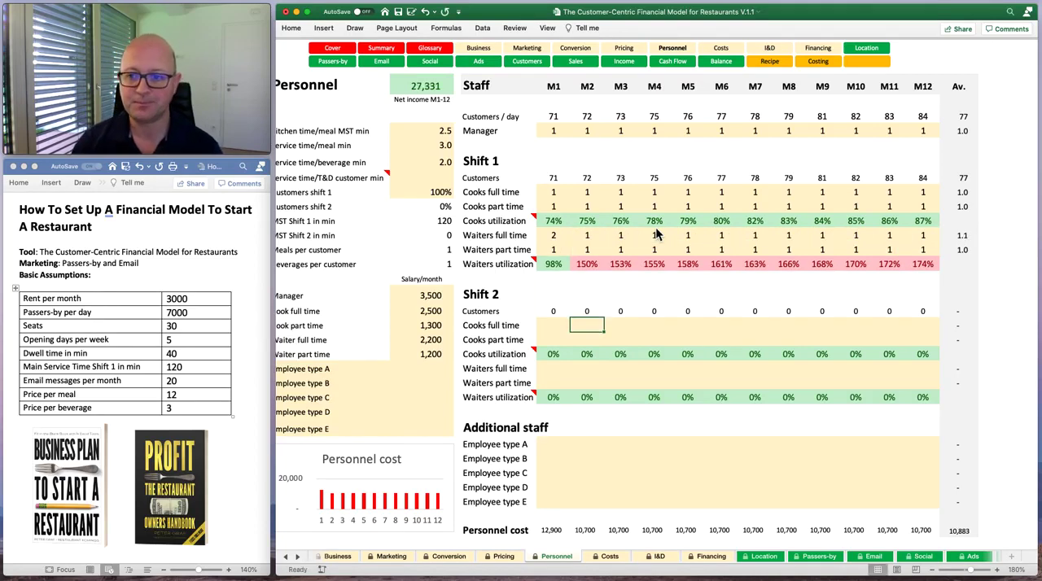
Fill the Shift 1 Waiters full time row with 2 for M2 through M12.
key(Up)
key(Up)
key(Up)
key(Up)
key(Up)
key(Up)
key(2)
key(Tab)
key(2)
key(Tab)
key(2)
key(Tab)
key(2)
key(Tab)
key(2)
key(Tab)
key(2)
key(Tab)
key(2)
key(Tab)
key(2)
key(Tab)
key(2)
key(Tab)
key(2)
key(Tab)
key(2)
key(shift+Tab)
key(Left)
key(Left)
key(Left)
key(Left)
key(Left)
key(Left)
key(Left)
key(Down)
key(Down)
key(Up)
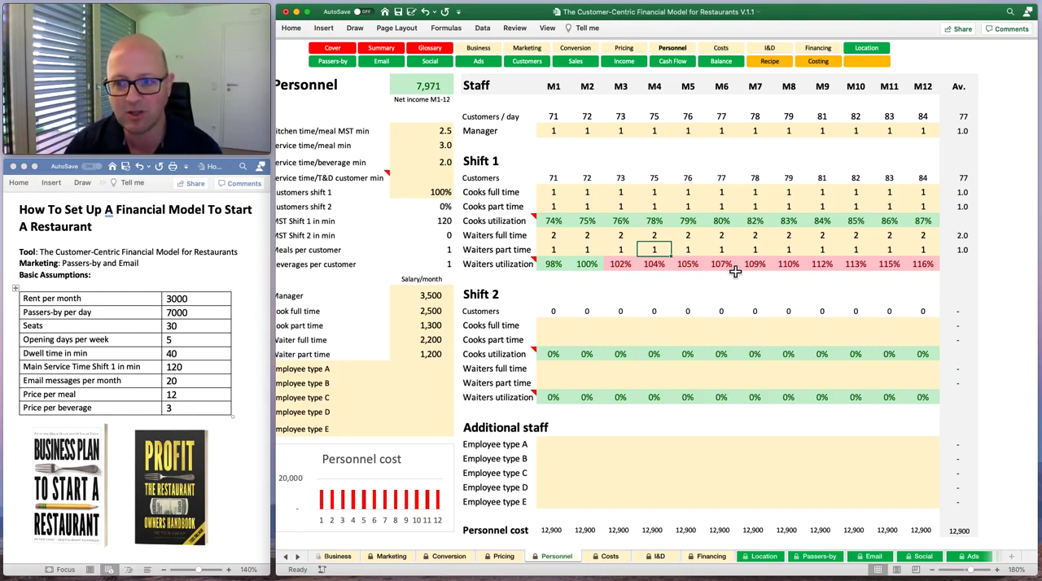
Try a service time per meal of 2.5 minutes to see its effect on waiters utilization.
scroll(426, 154, left, 1)
click(419, 146)
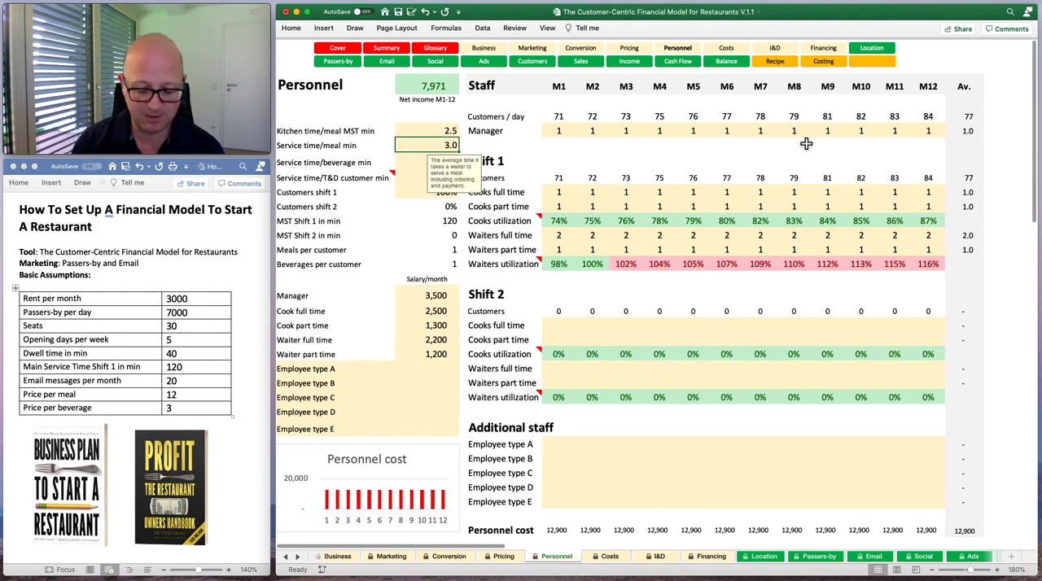
text(2.5)
key(Return)
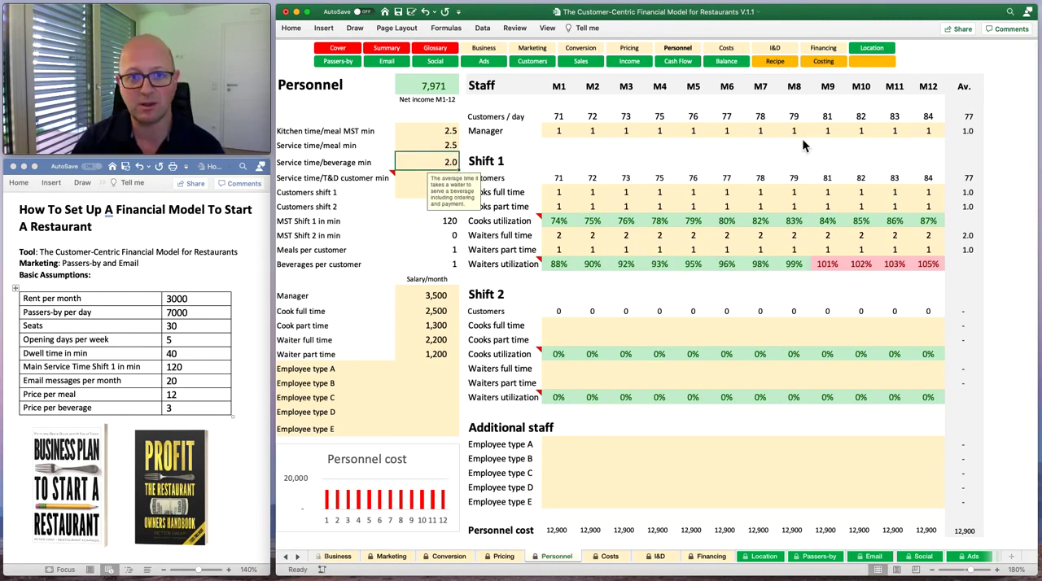
Set the service time per meal back to 3 minutes.
key(Up)
text(3)
key(Return)
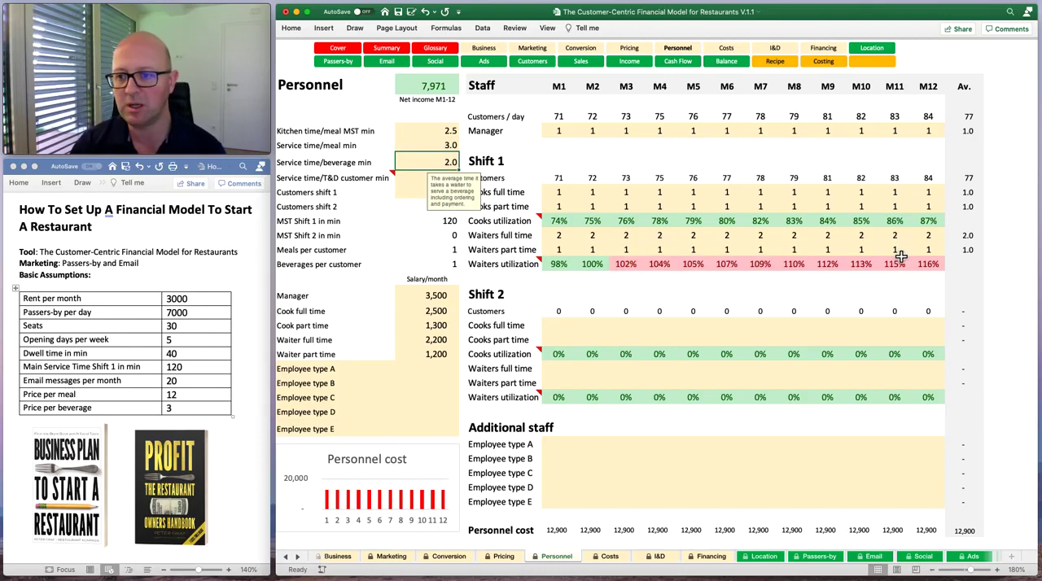
Examine the Personnel staffing tables for M13 to M24 and M25 to M36, and the Shift 2 section for M1.
scroll(756, 392, down, 1)
scroll(756, 392, up, 1)
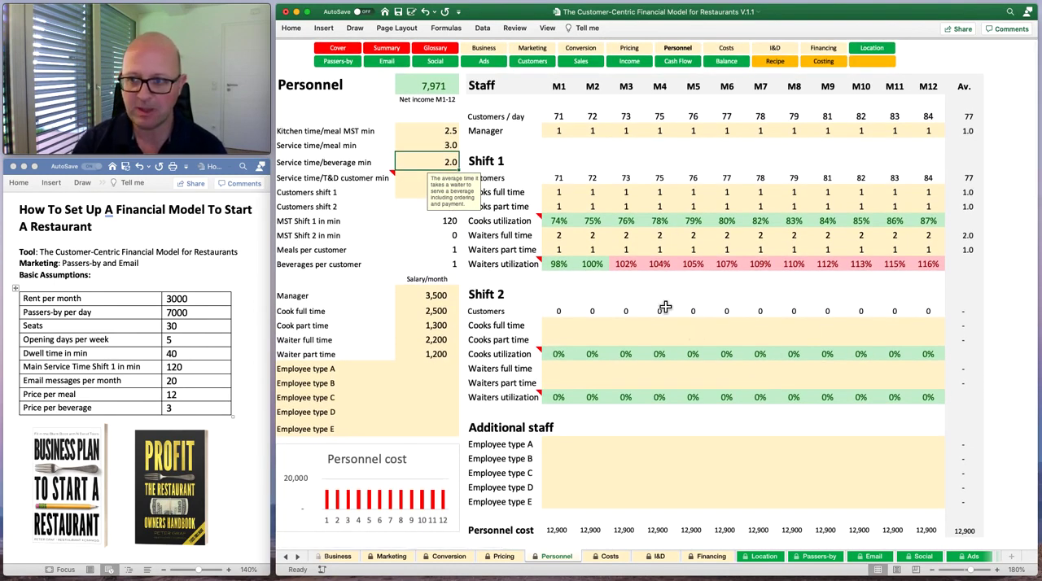
scroll(664, 306, right, 6)
scroll(665, 306, right, 10)
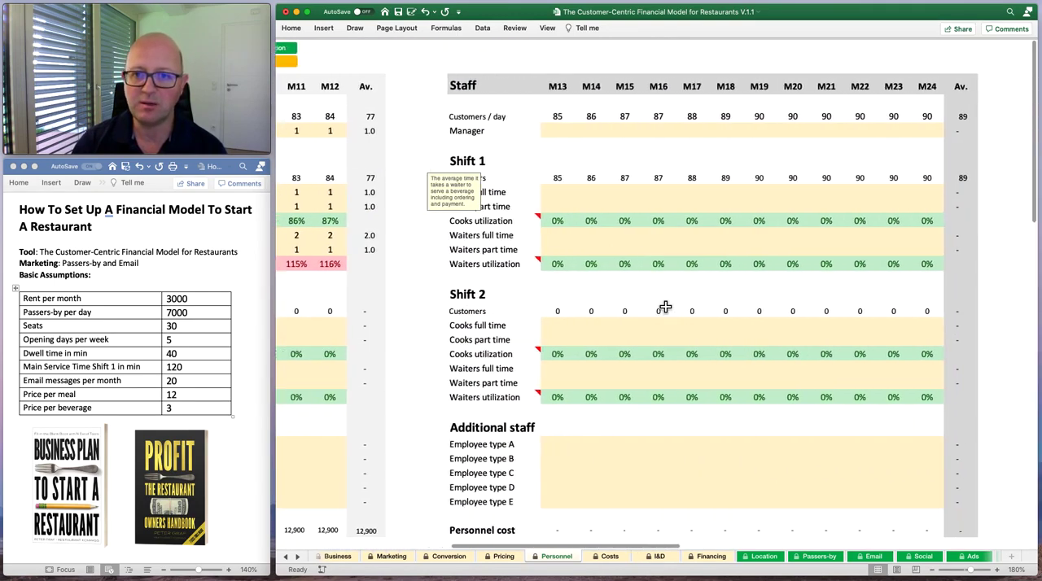
scroll(665, 306, right, 13)
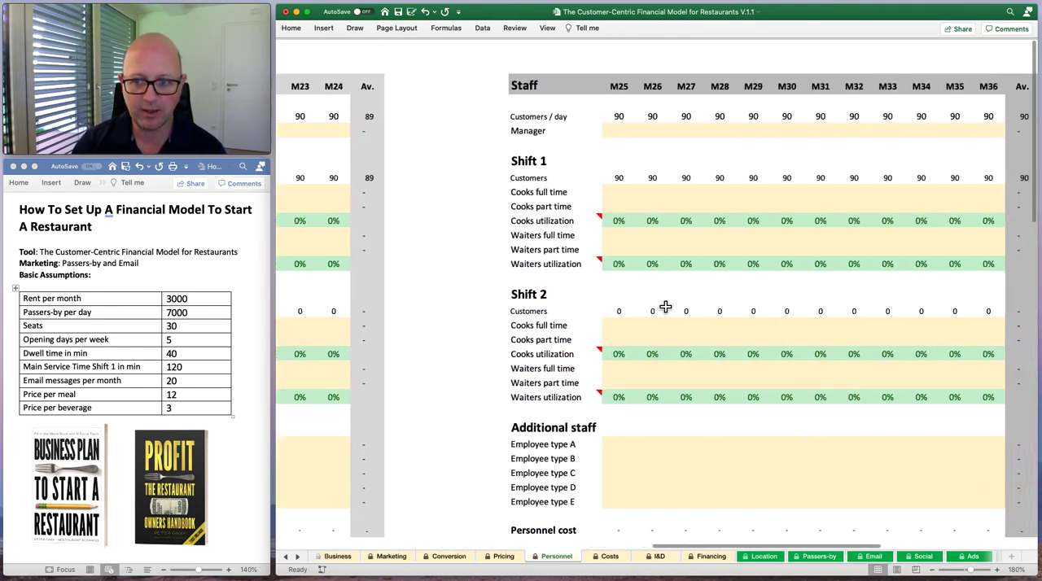
scroll(664, 306, left, 9)
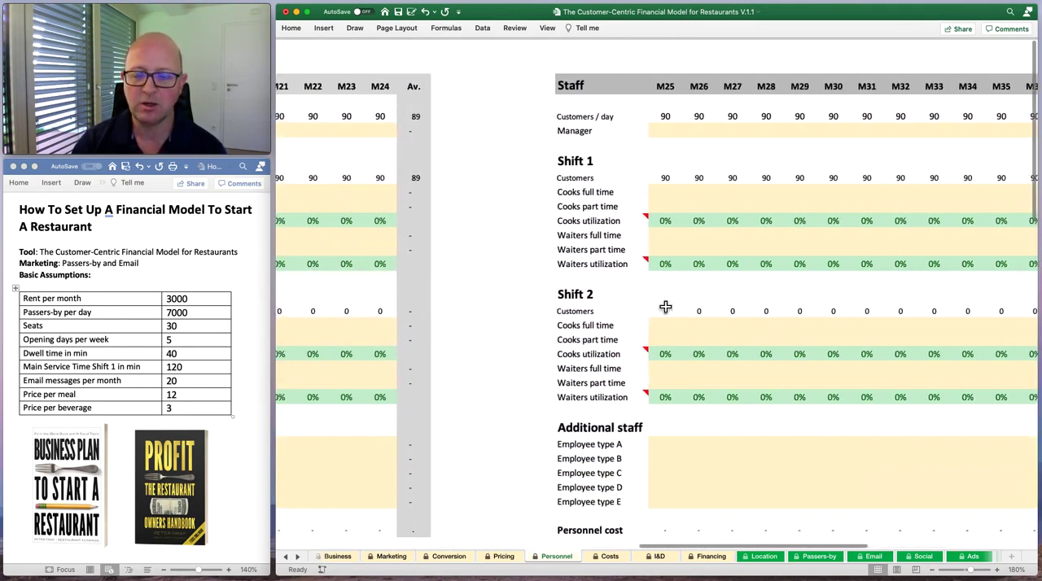
scroll(665, 306, left, 8)
scroll(665, 306, right, 5)
scroll(665, 306, left, 6)
scroll(665, 306, left, 10)
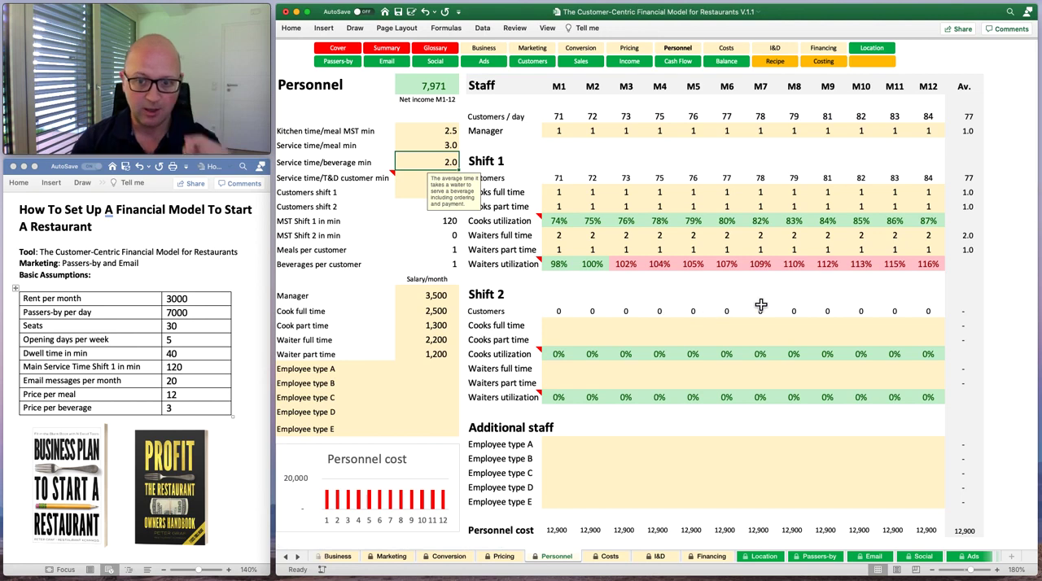
click(557, 328)
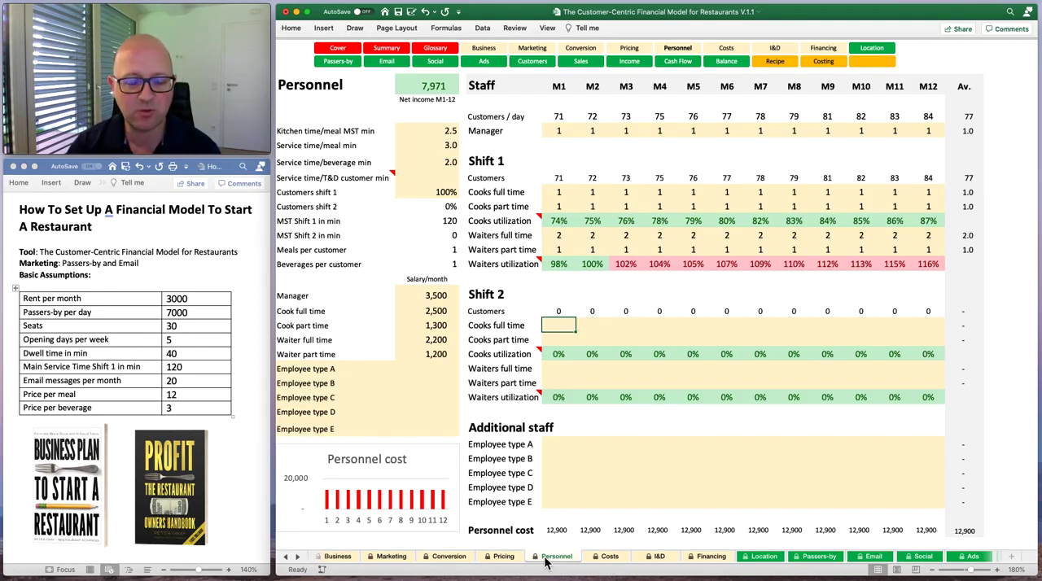
On the Costs sheet, set sales paid by debit & CC to 80% and the processing fee to 3%.
click(611, 559)
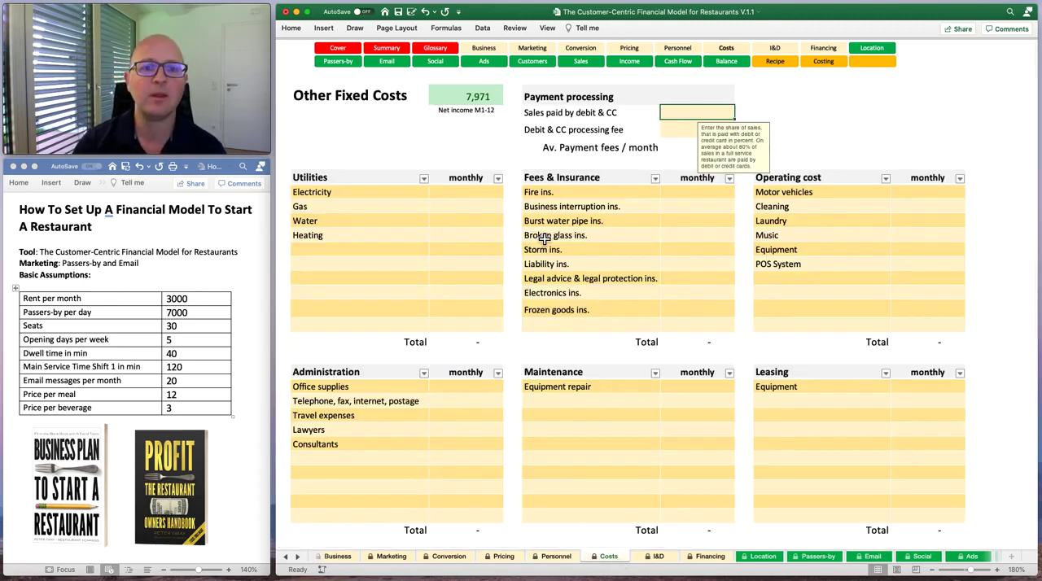
click(450, 196)
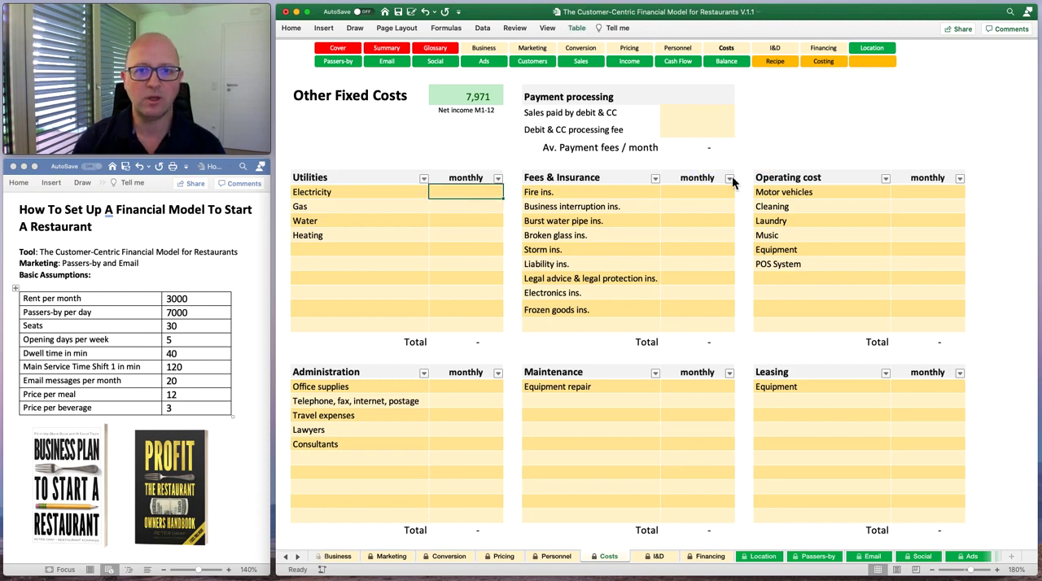
click(697, 115)
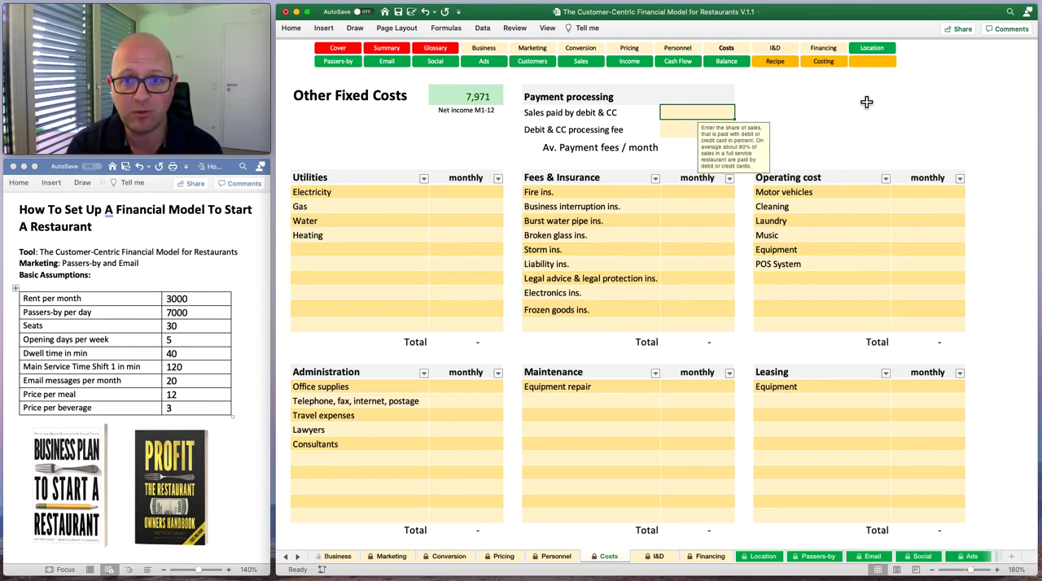
text(80%)
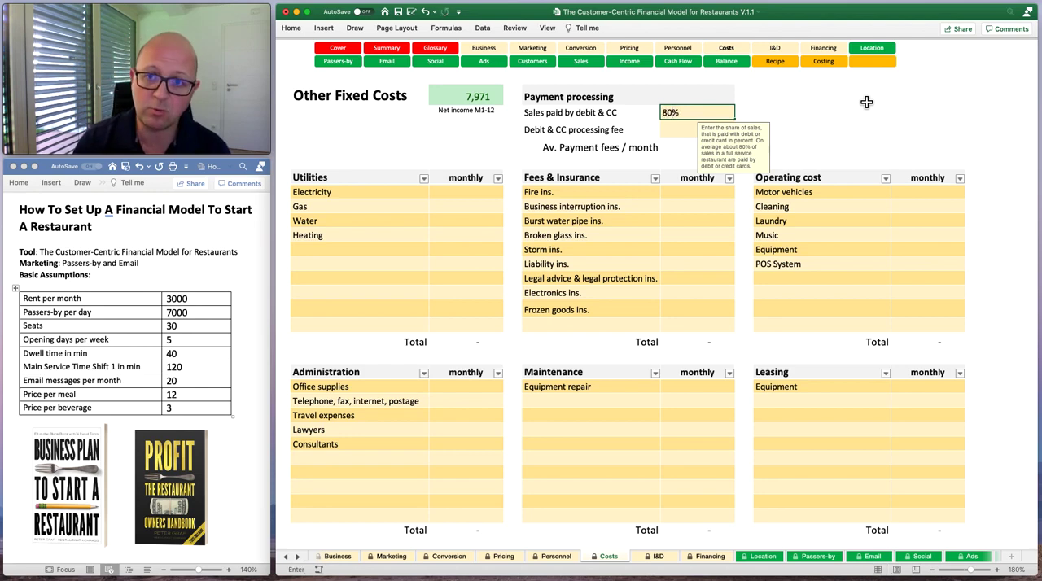
key(Return)
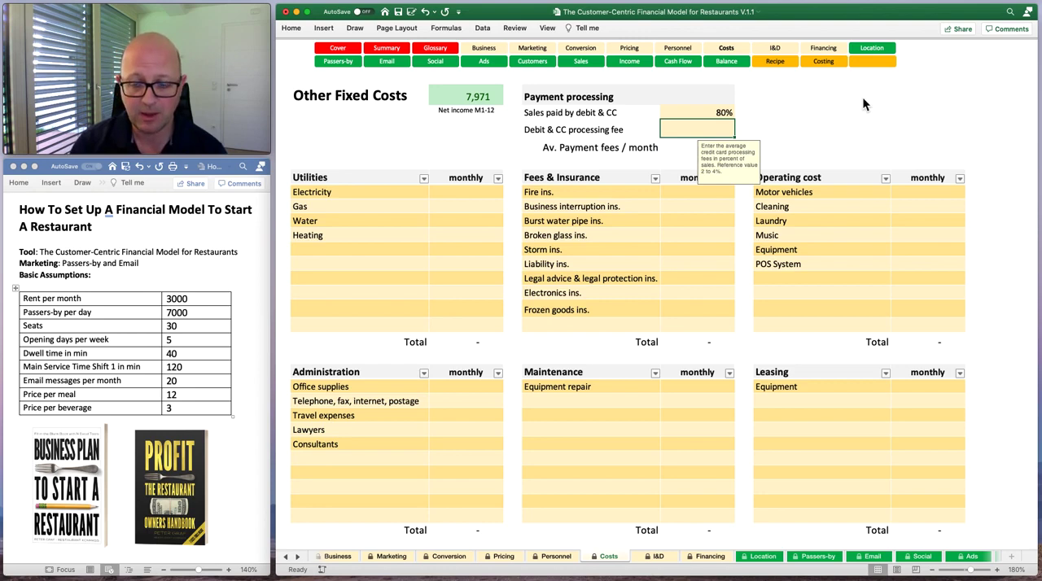
text(3)
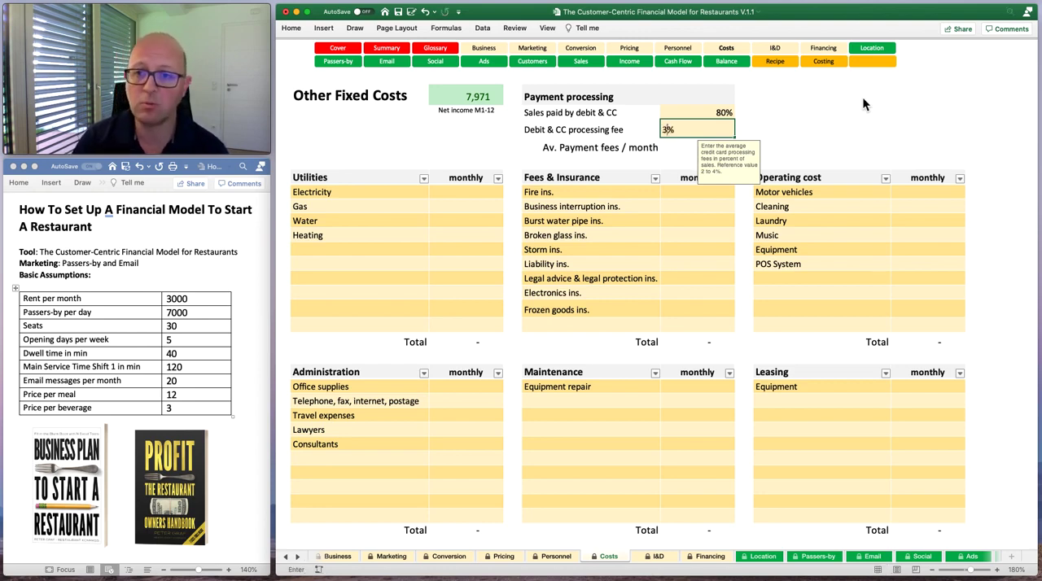
key(Return)
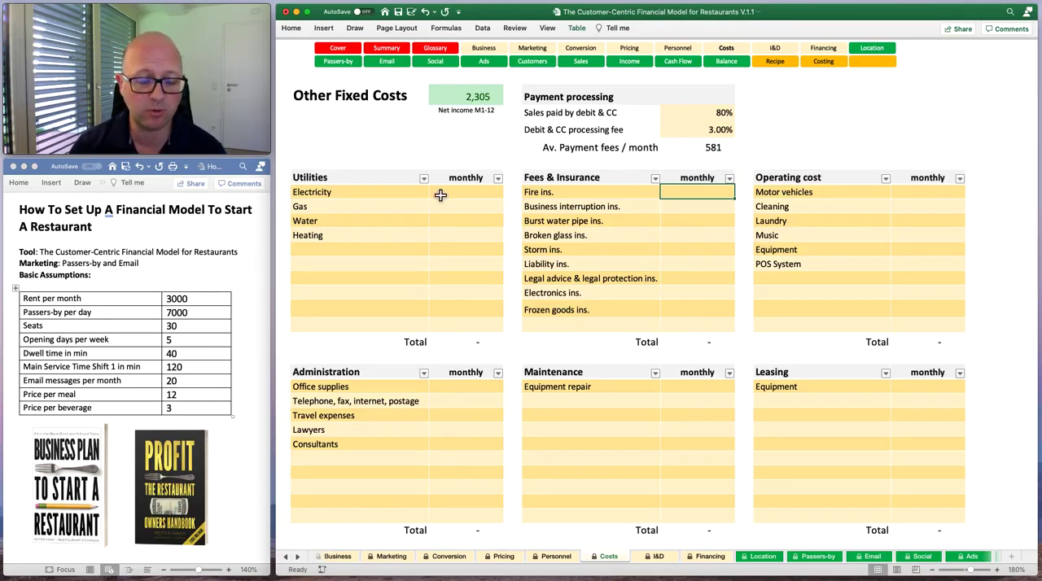
Enter monthly utilities costs of 200 each for electricity, gas, water and heating.
click(481, 195)
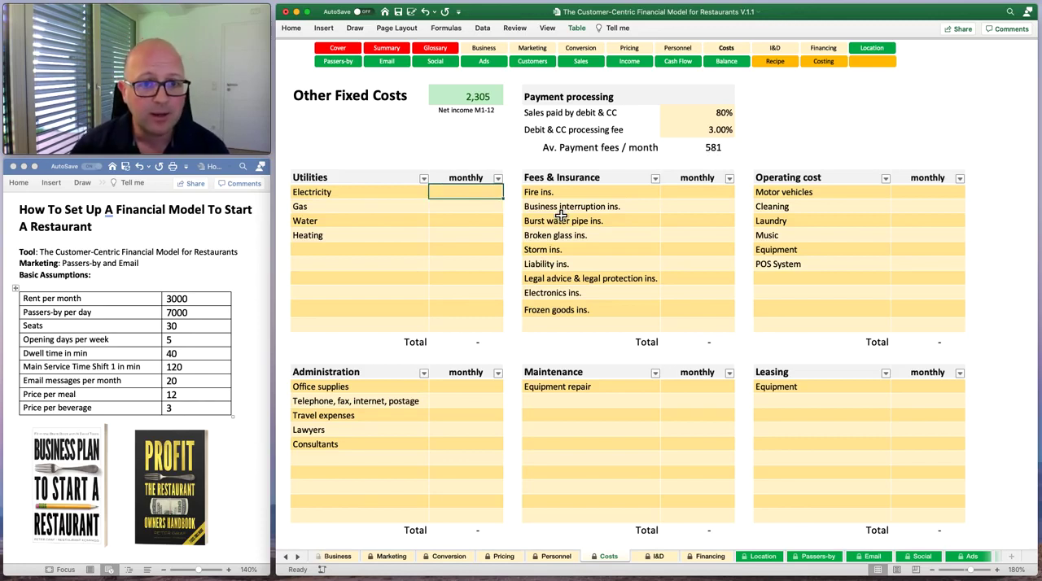
text(1)
key(BackSpace)
text(200)
key(Return)
text(200)
key(Return)
text(200)
key(Return)
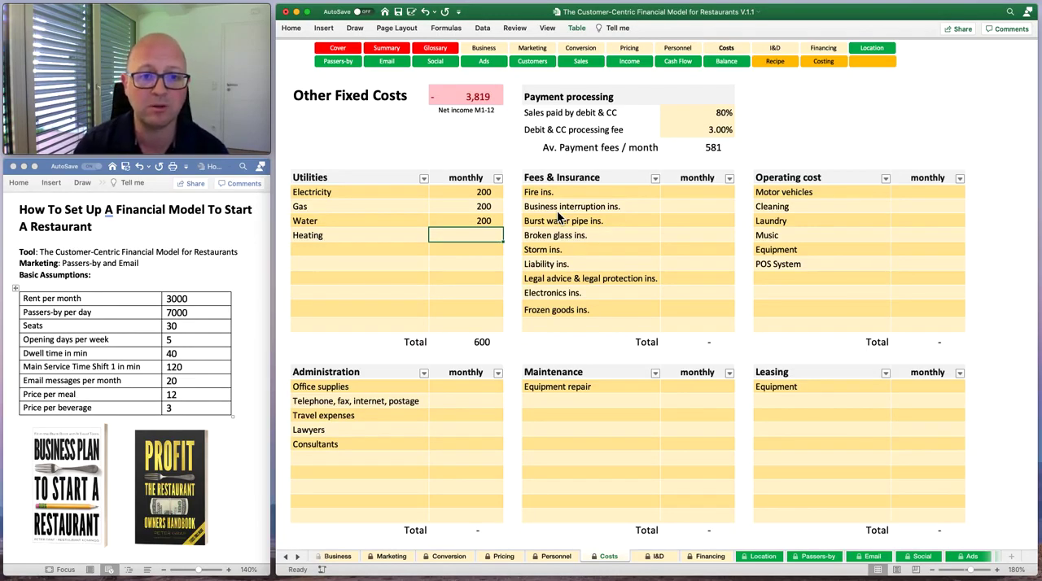
text(200)
key(Tab)
Enter 100 per month each for fire, business interruption, burst water pipe and broken glass insurance.
key(Up)
key(Up)
key(Up)
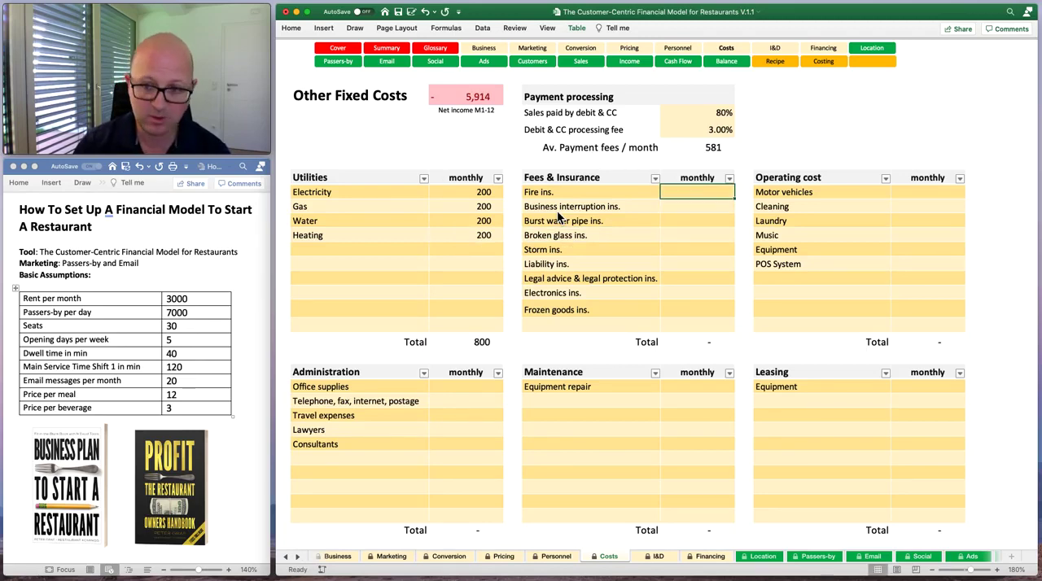
text(100)
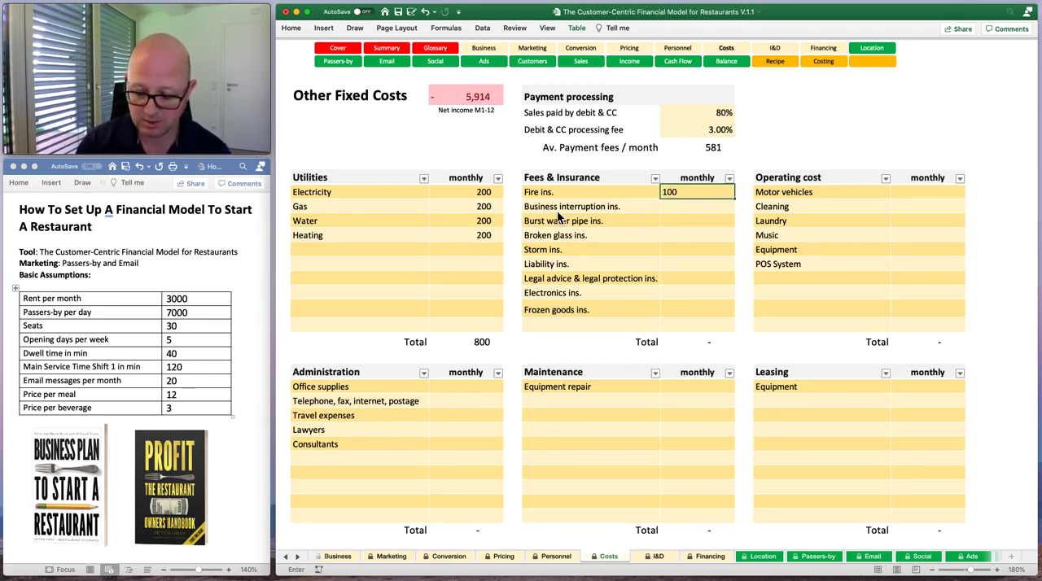
key(Return)
text(100)
key(Return)
text(100)
key(Return)
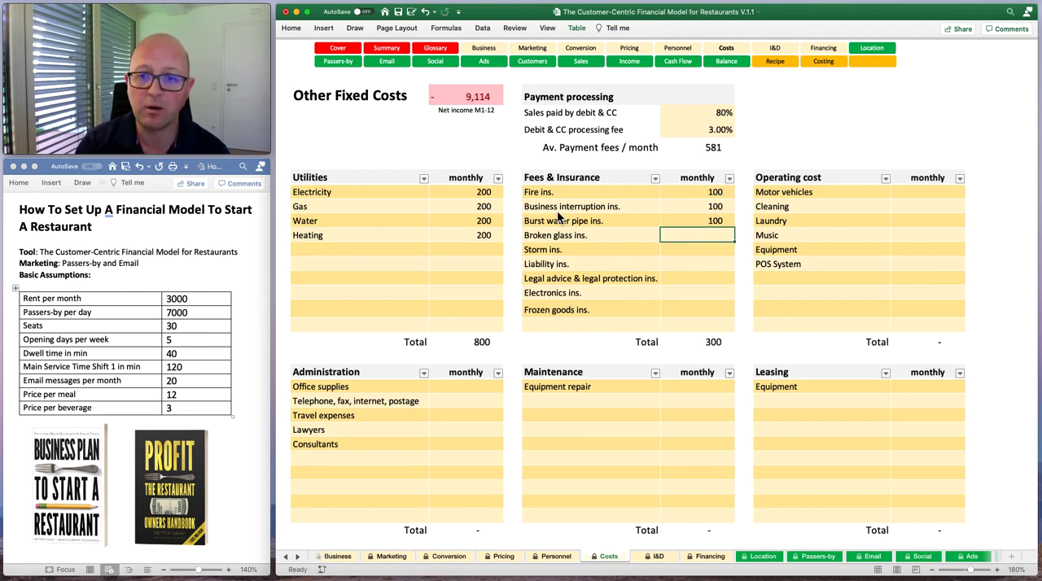
text(100)
key(Return)
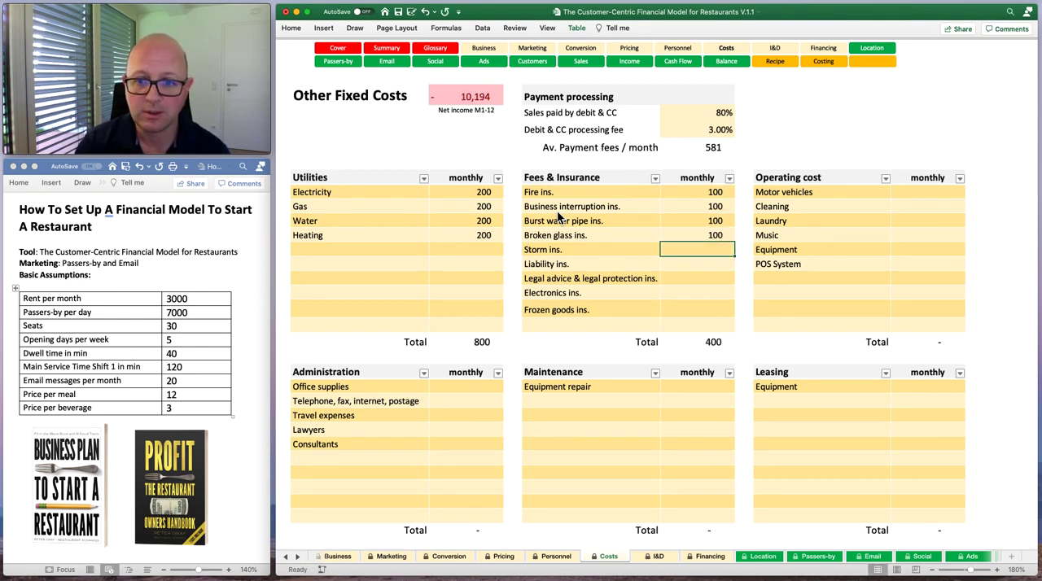
Enter 50 per month each for storm, liability, legal advice & legal protection and electronics insurance, and 20 for frozen goods insurance.
text(50)
key(Return)
text(50)
key(Return)
text(50)
key(Return)
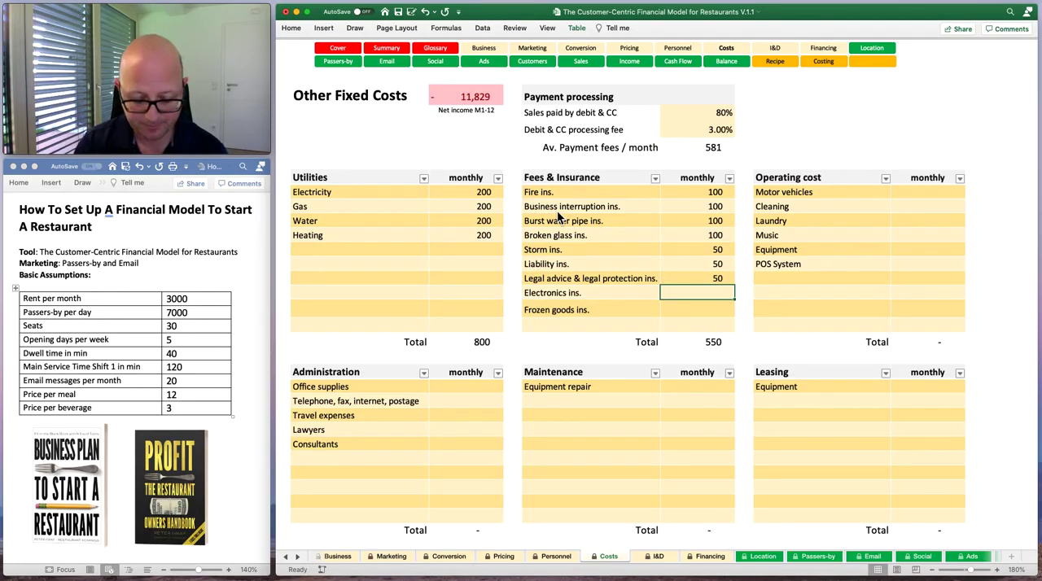
text(50)
key(Return)
text(20)
key(Return)
click(949, 198)
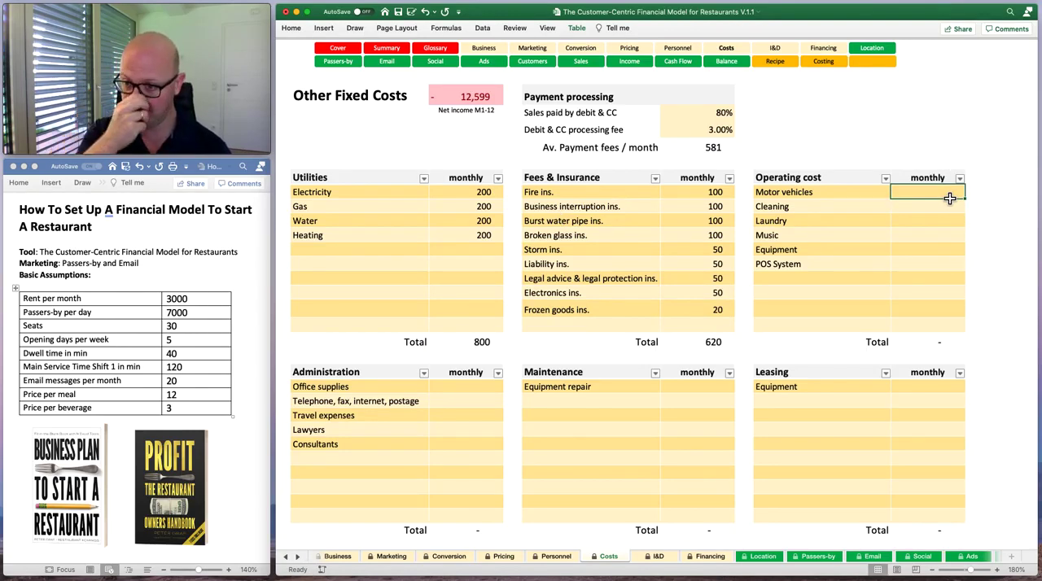
click(793, 278)
text(asdf)
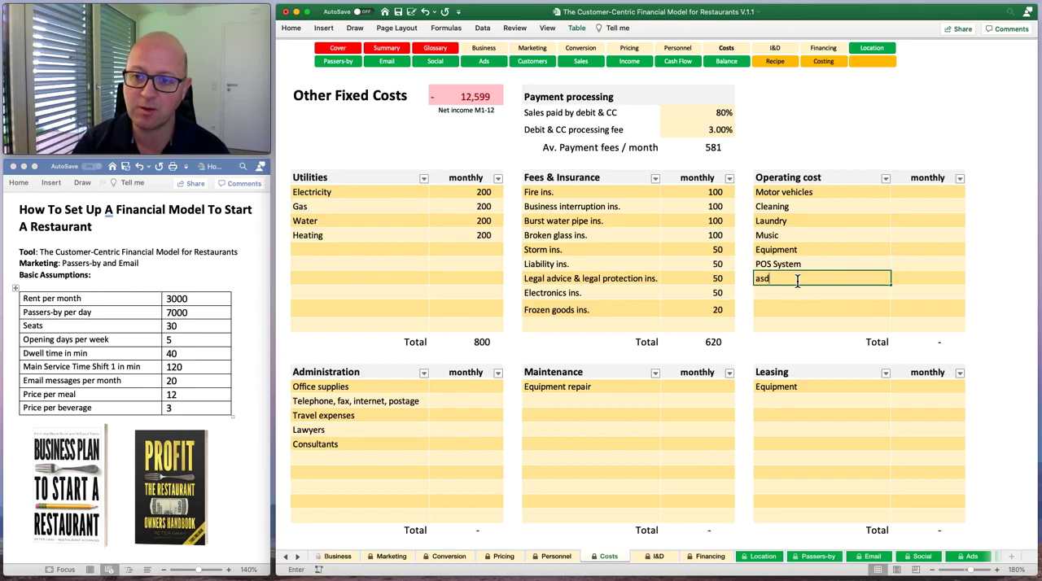
key(BackSpace)
key(BackSpace)
key(BackSpace)
key(BackSpace)
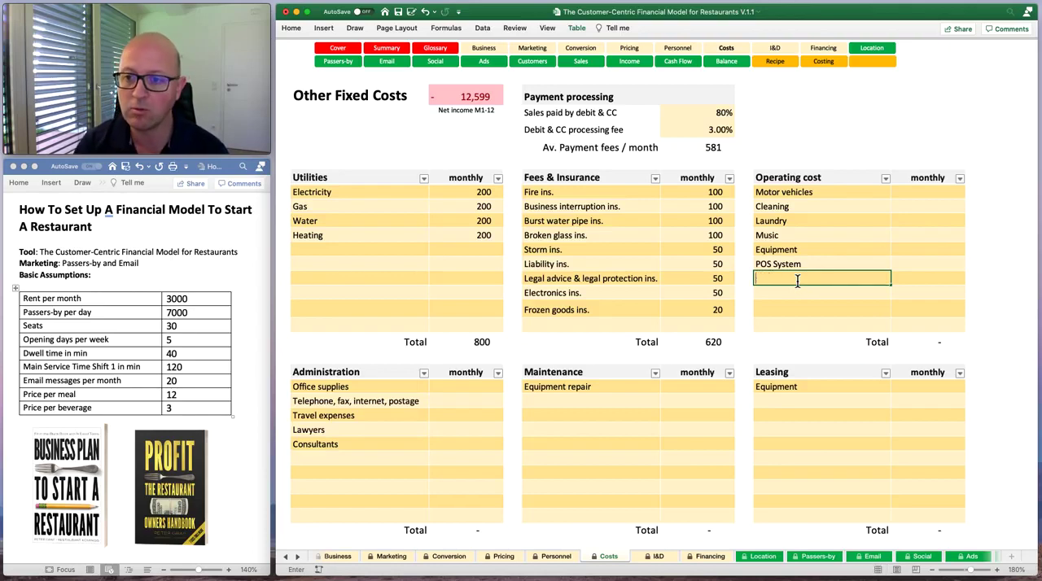
key(Return)
Enter monthly operating costs of 100 for motor vehicles and 300 for cleaning.
click(937, 194)
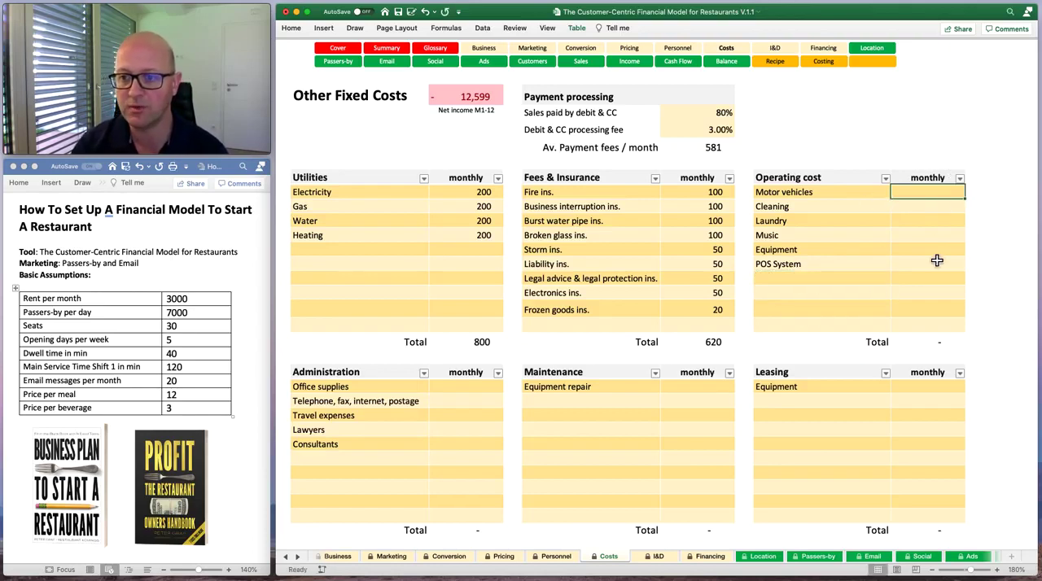
text(100)
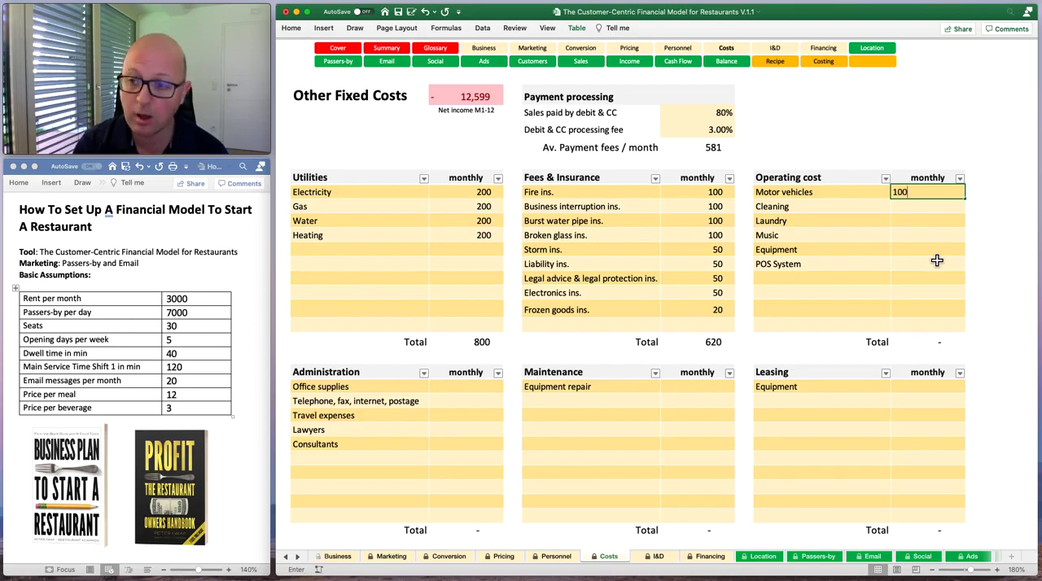
key(Return)
text(100)
key(BackSpace)
key(BackSpace)
key(BackSpace)
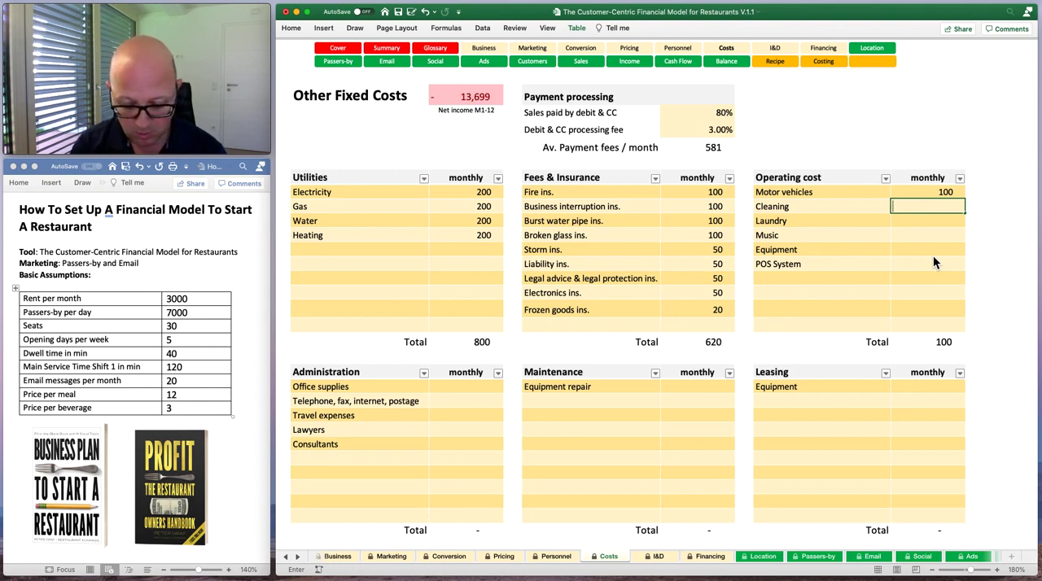
text(300)
key(Return)
Enter monthly operating costs of 100 each for laundry, music, equipment and POS system.
text(20)
key(Return)
key(Up)
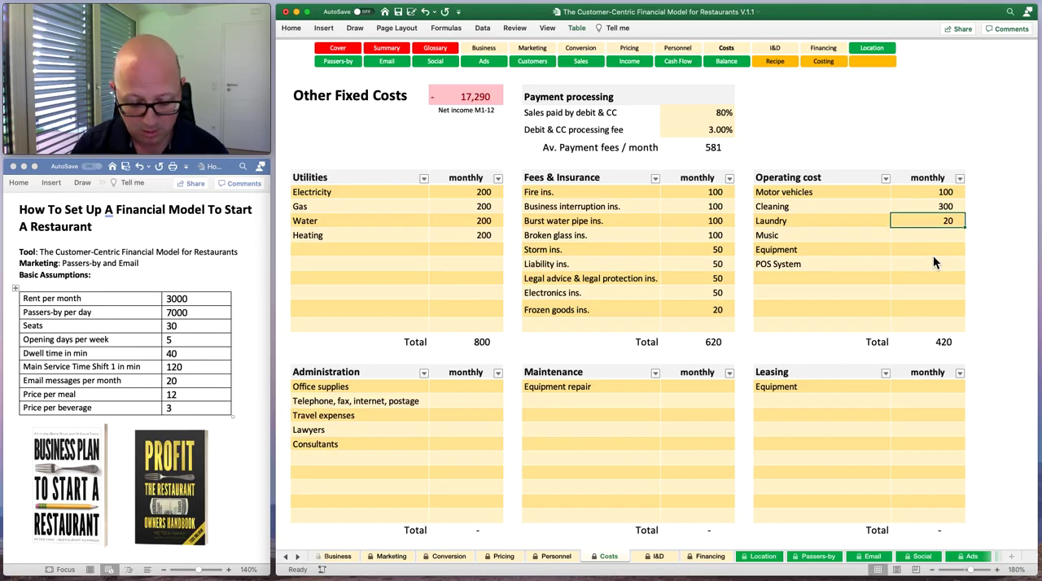
text(100)
key(Return)
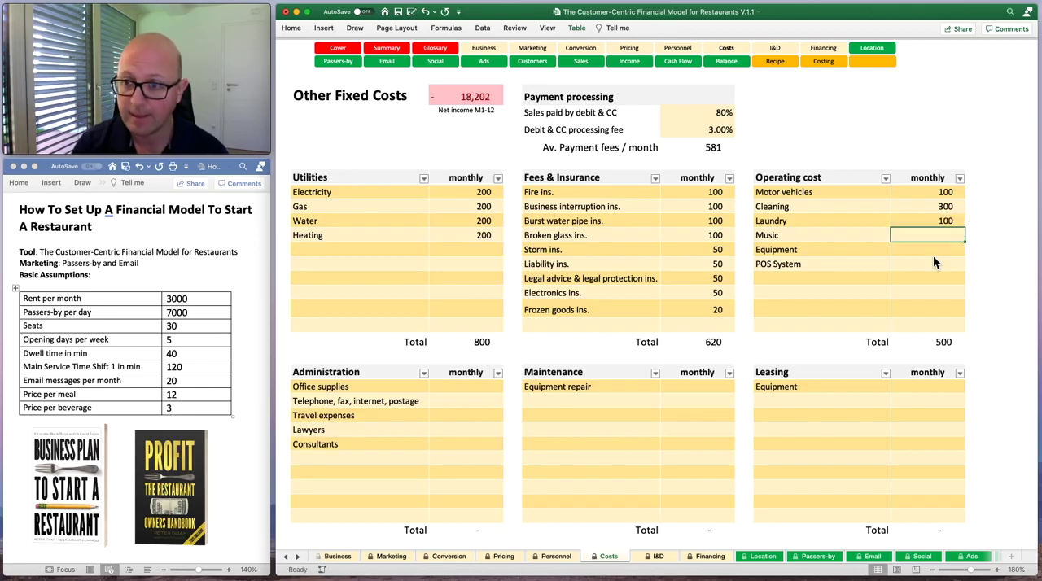
text(100)
key(Return)
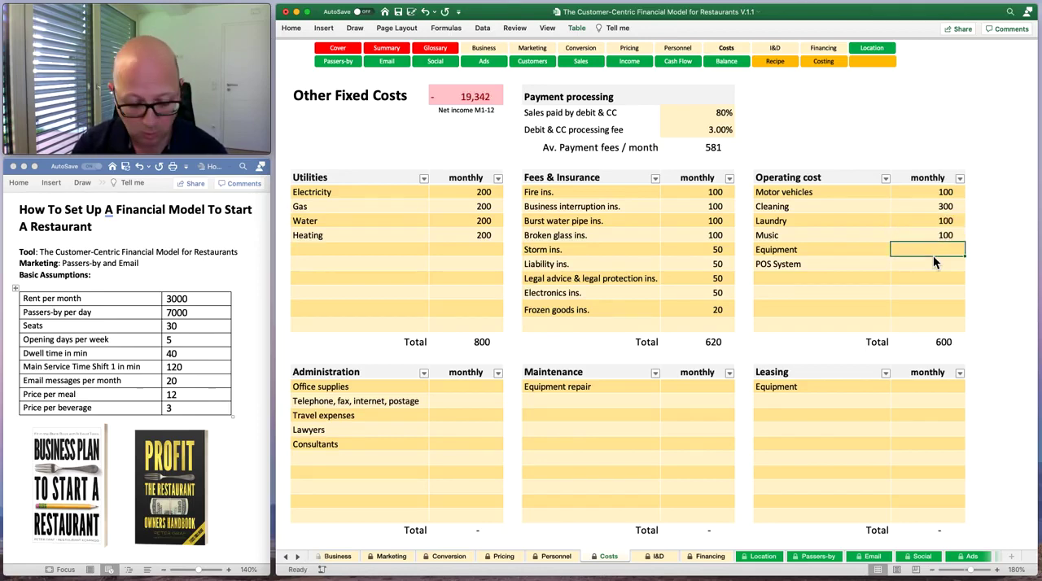
text(100)
key(Return)
text(100)
key(Return)
Enter monthly administration costs of 100 each for office supplies, telephone/fax/internet/postage, travel expenses, lawyers and consultants.
click(468, 387)
text(1)
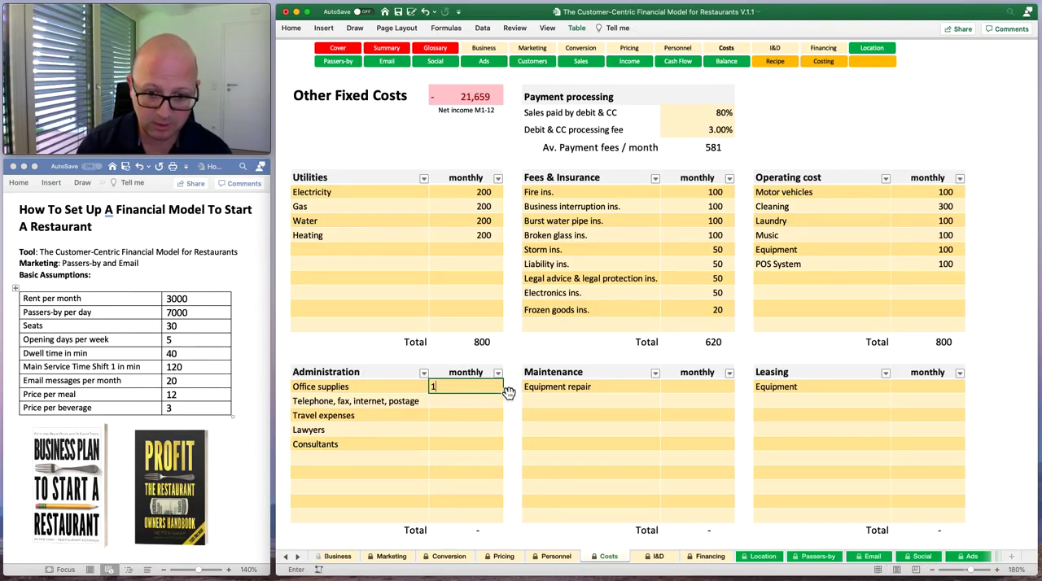
text(00)
key(Return)
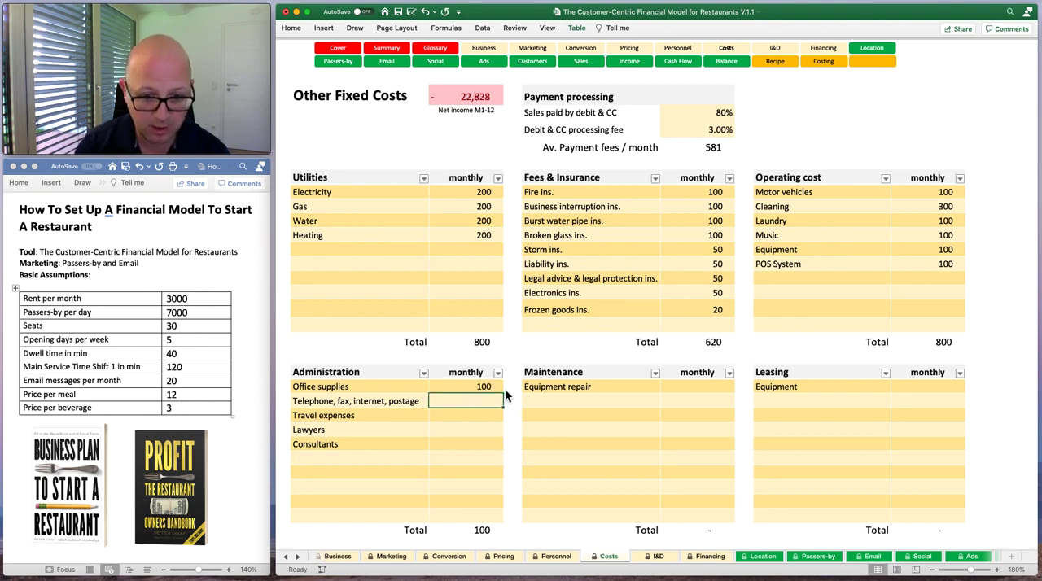
text(100)
key(Return)
text(100)
key(Return)
text(100)
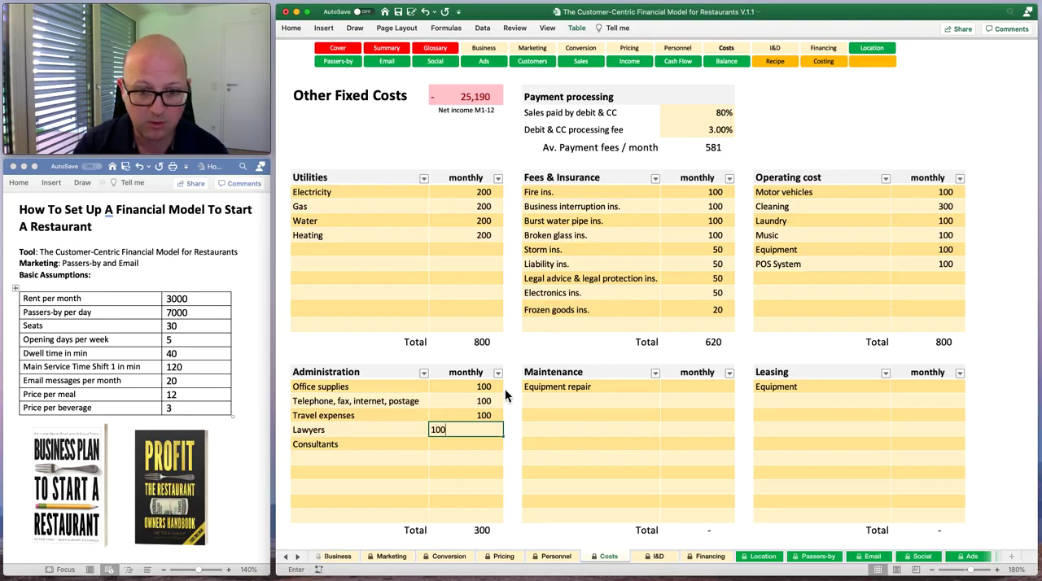
key(Return)
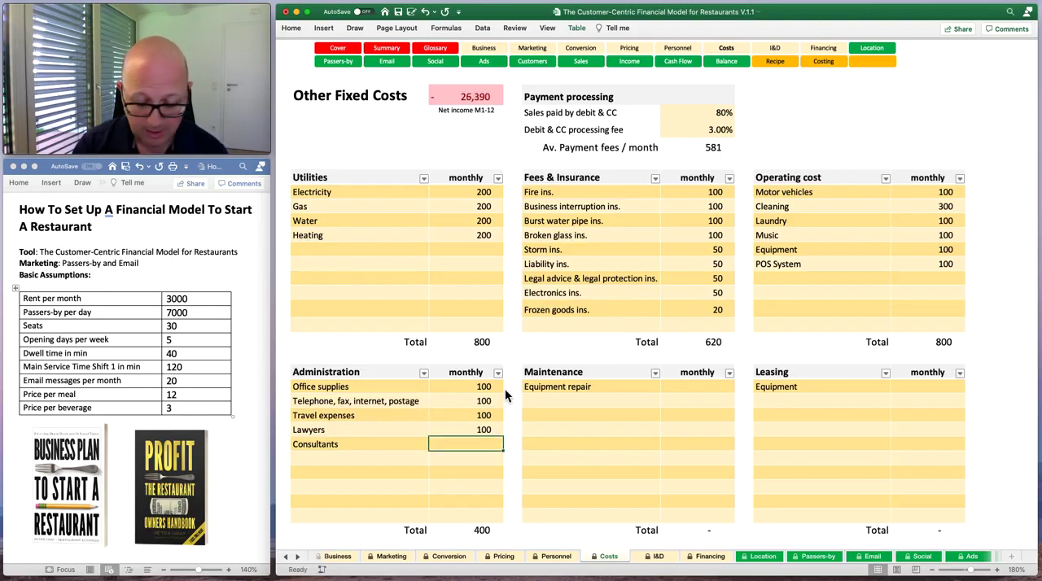
text(100)
key(Tab)
Enter 200 per month for equipment repair under Maintenance and 200 per month for equipment under Leasing.
key(Tab)
key(Tab)
key(Up)
key(Up)
key(Up)
key(Up)
text(200)
key(Tab)
key(Tab)
key(Tab)
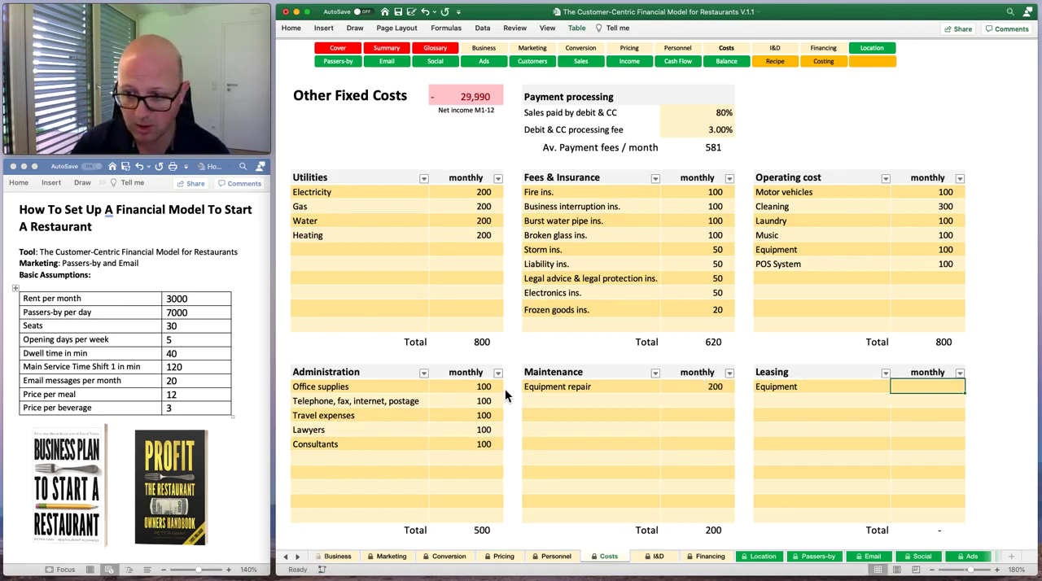
text(200)
key(Return)
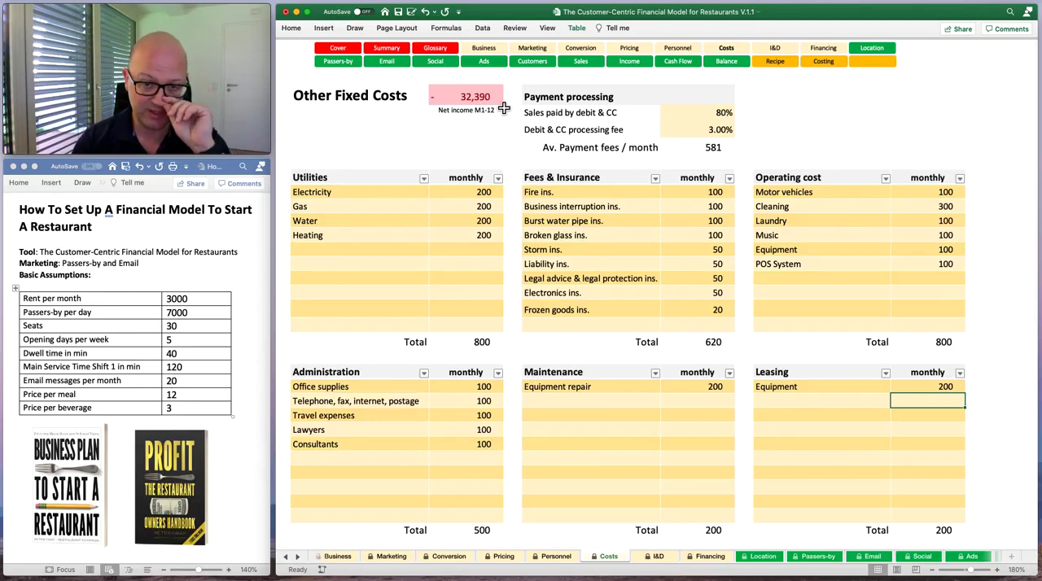
On the I&D sheet, add Equipment as the first capital expense with a price of 150,000.
click(661, 563)
click(611, 560)
click(651, 559)
click(607, 559)
click(664, 562)
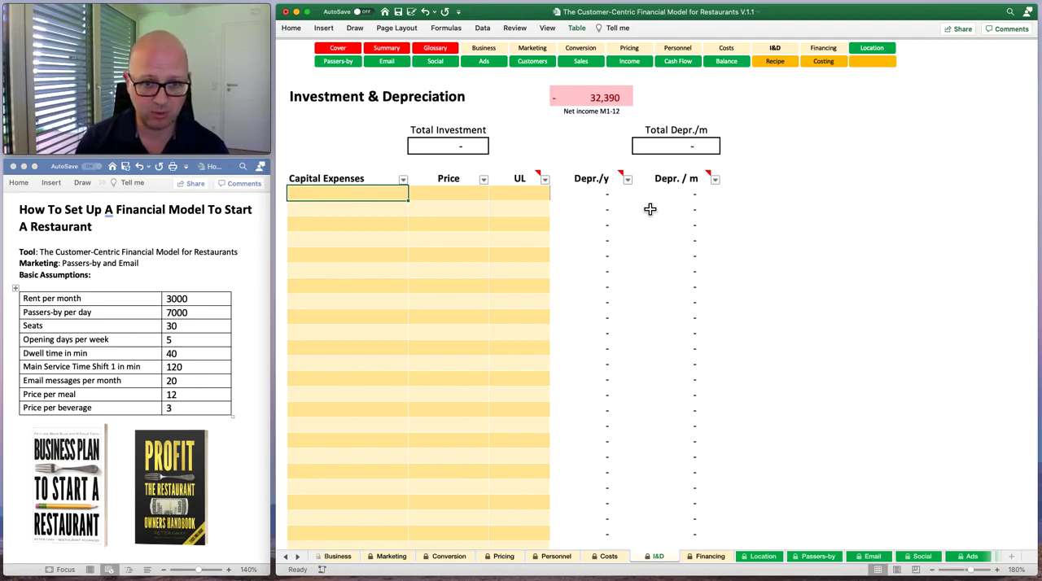
text(Equip)
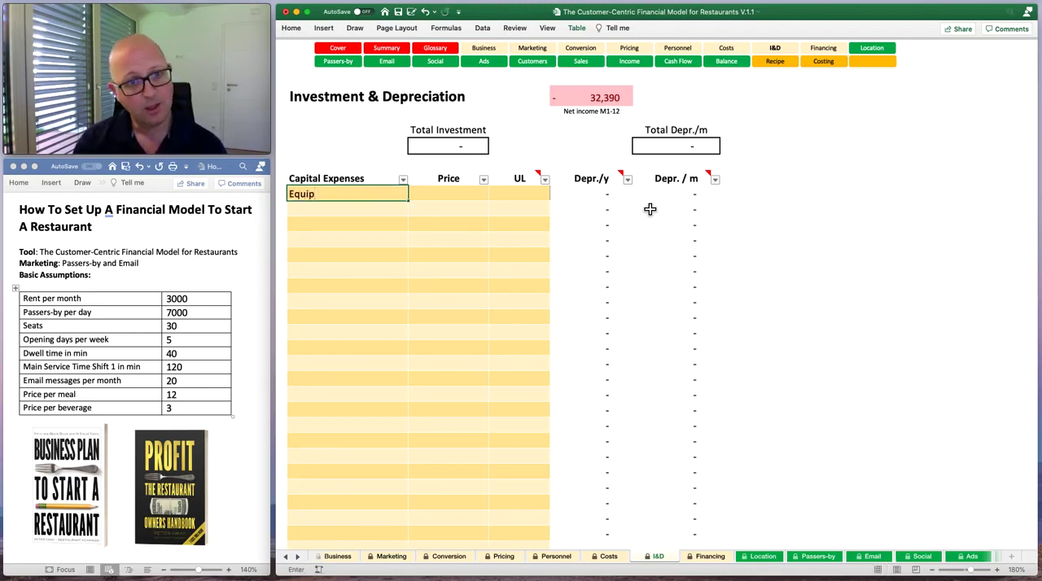
text(ment)
key(Tab)
text(150,000)
key(Tab)
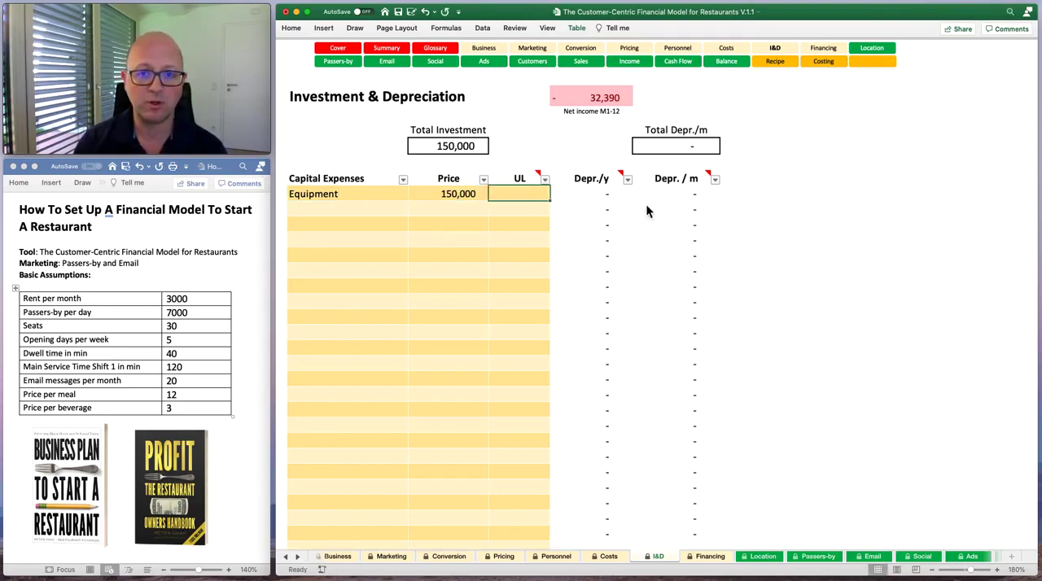
List Fridge and Oven as further capital expenses below Equipment.
key(shift+Tab)
key(Return)
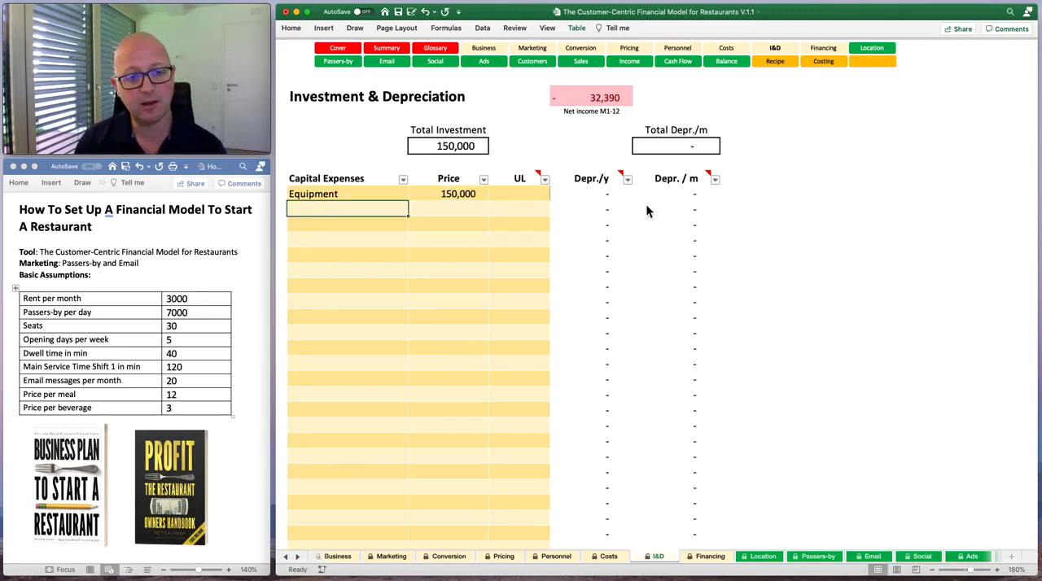
text(Fridge)
key(Return)
text(Oven)
key(Return)
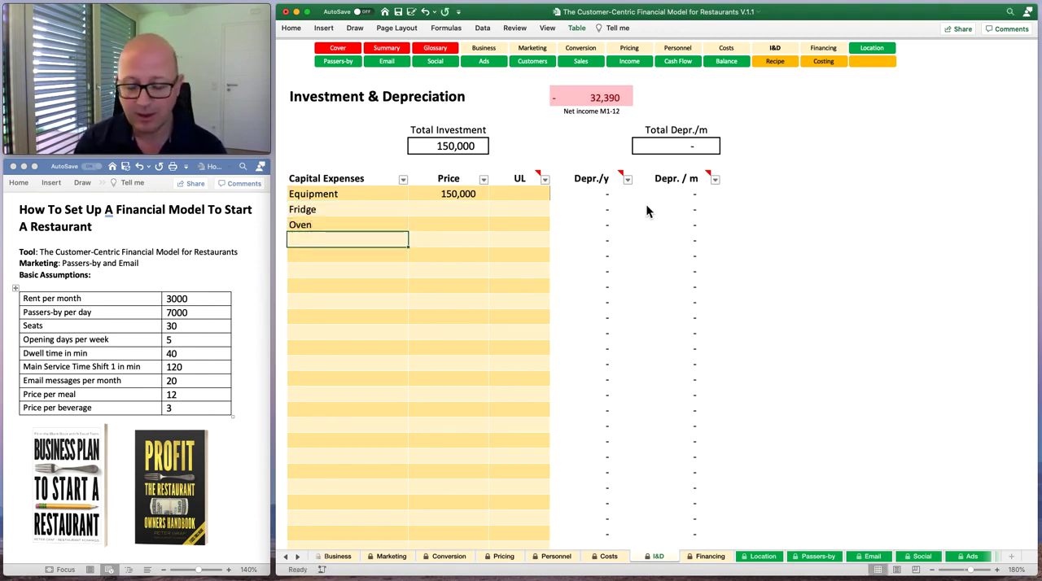
Check the meaning of the UL column and set the Equipment's useful life to 7 years.
key(Right)
key(Right)
key(Up)
key(Up)
key(Left)
key(Right)
key(Up)
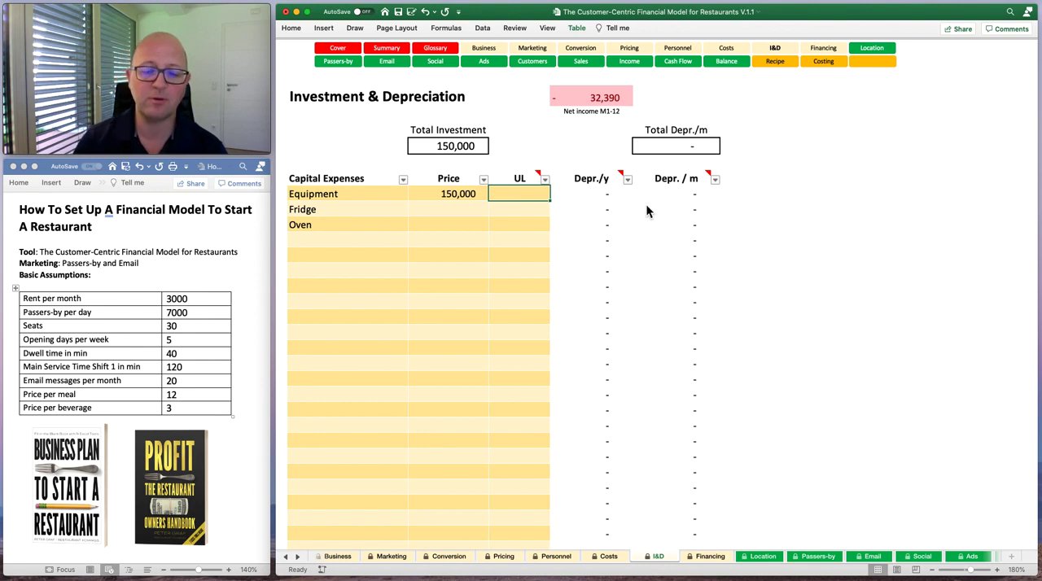
mouse_move(521, 178)
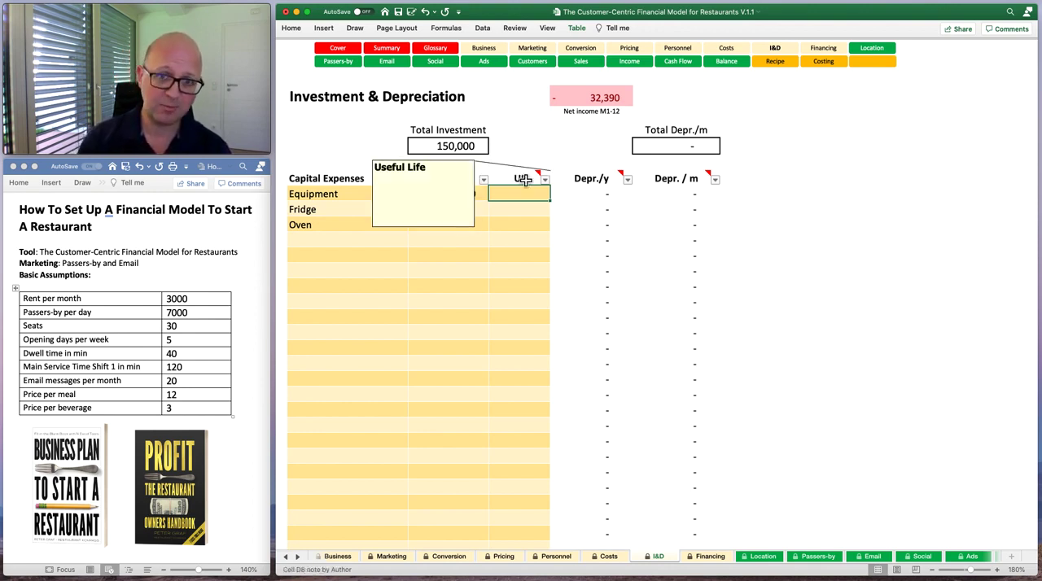
click(526, 214)
click(528, 194)
text(7)
key(Return)
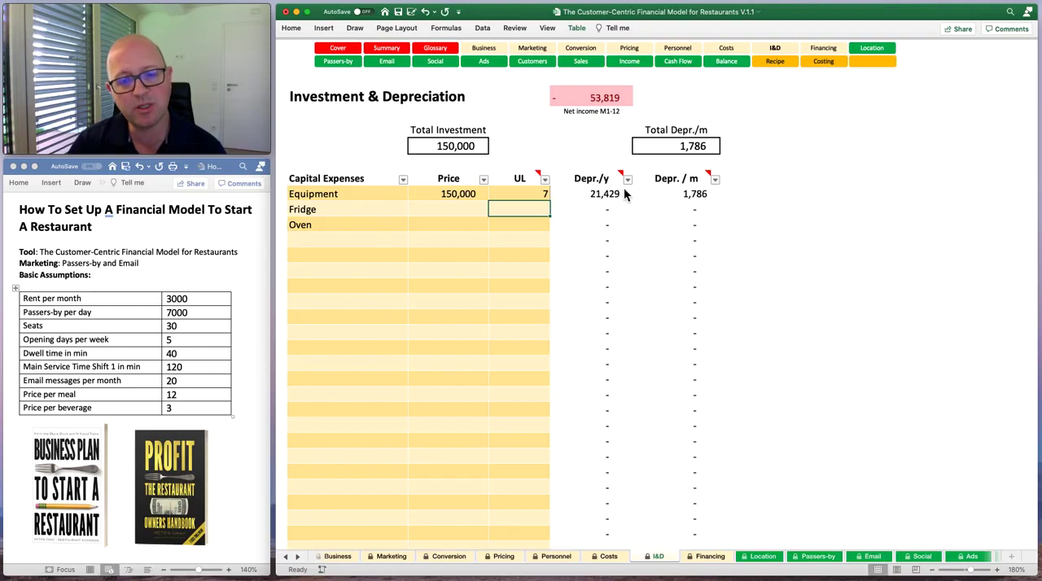
key(Up)
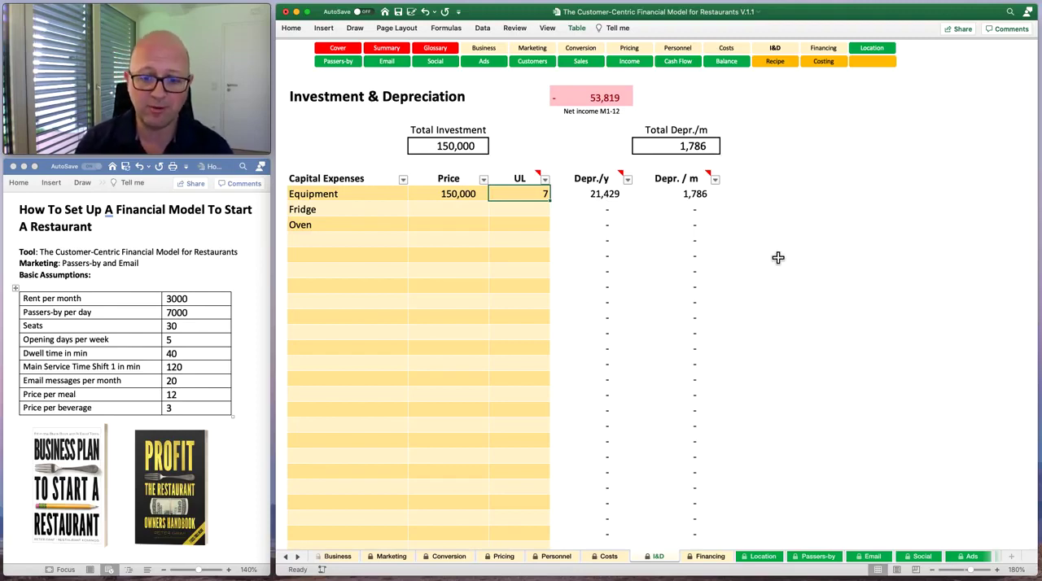
On the Financing sheet, enter 50,000 of cash equity and a loan of 150,000.
click(707, 557)
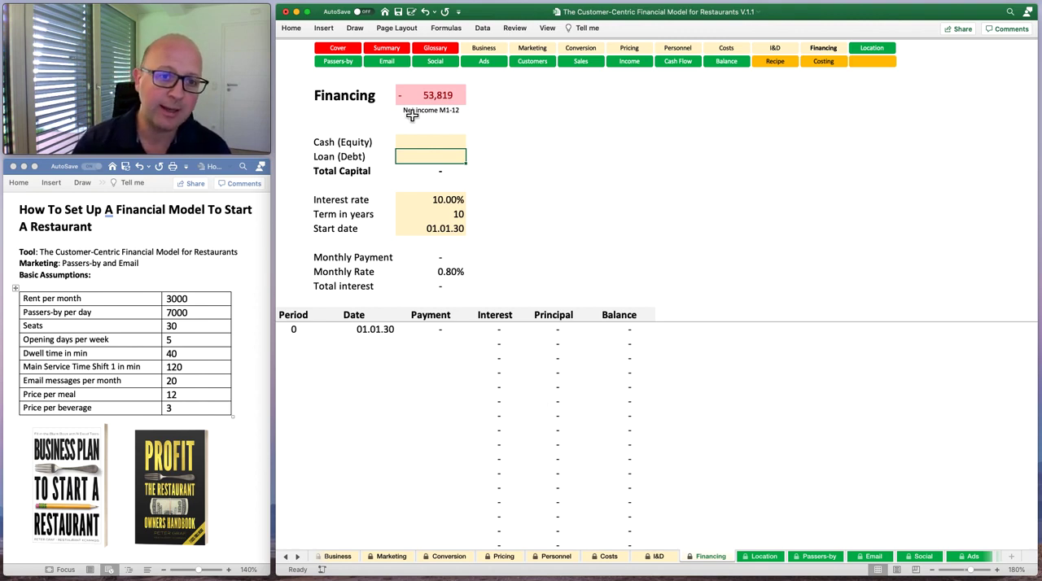
click(417, 145)
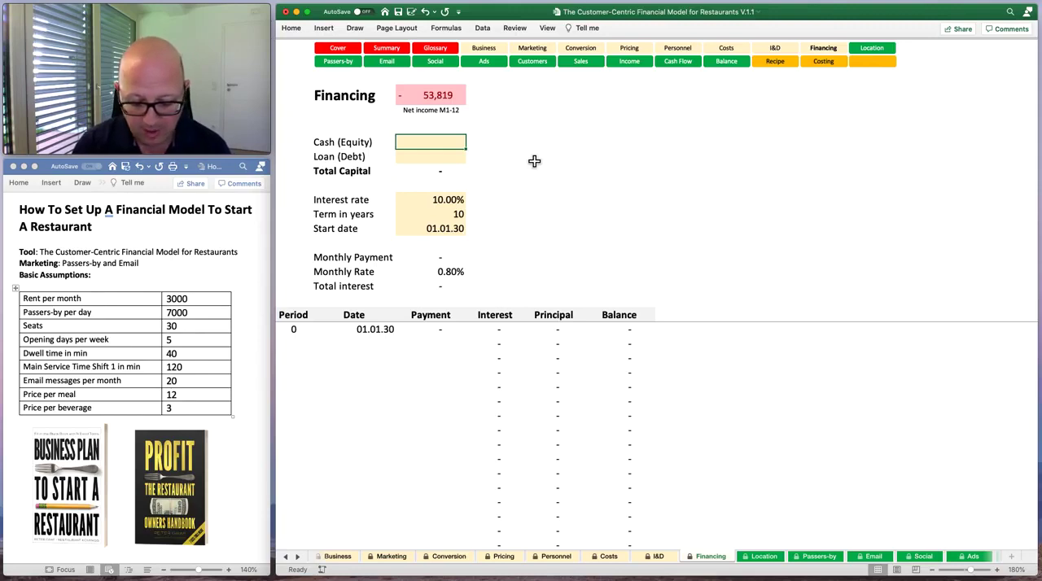
text(50000)
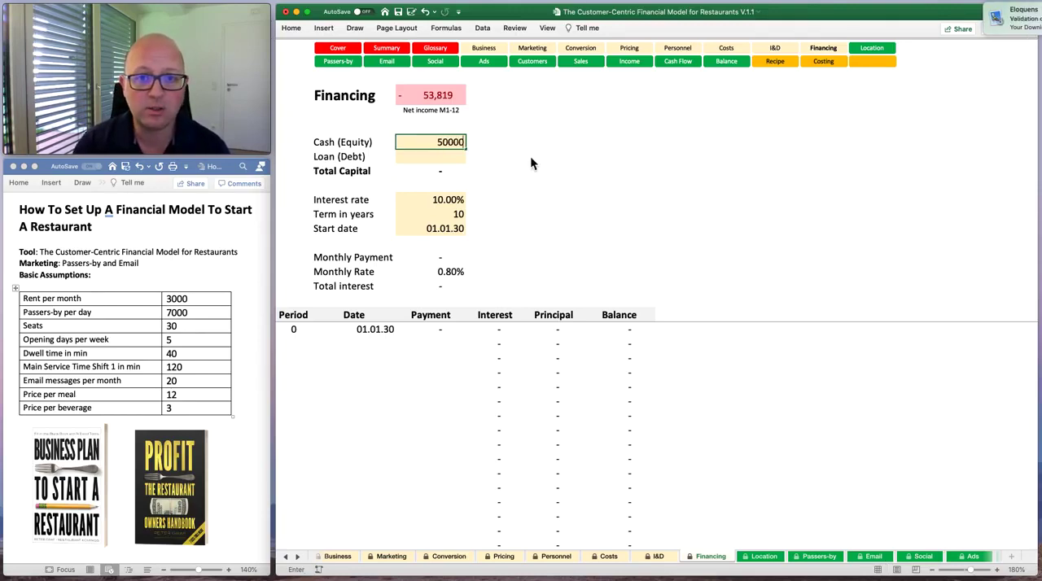
key(Return)
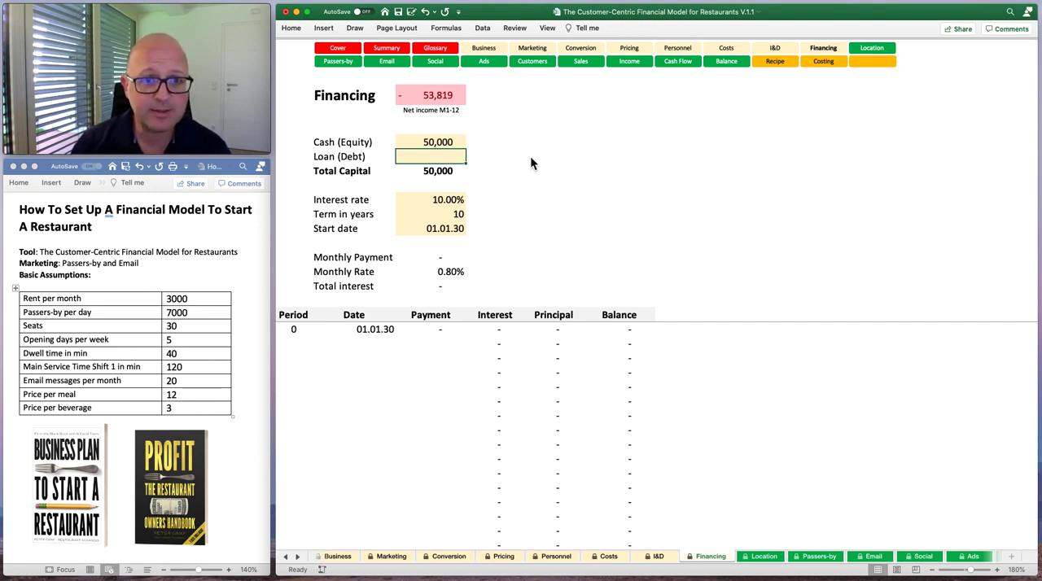
text(150)
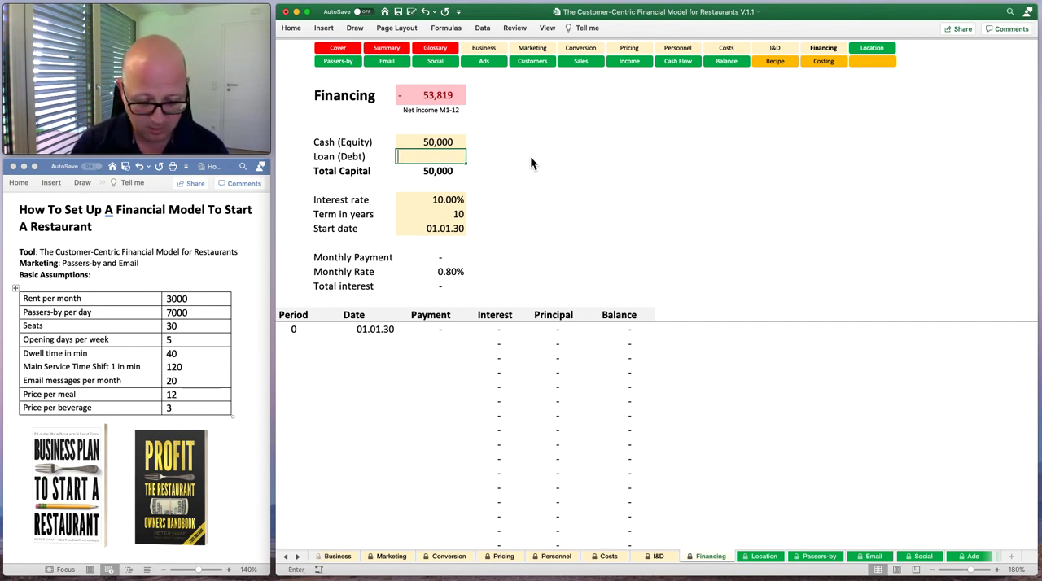
text(000)
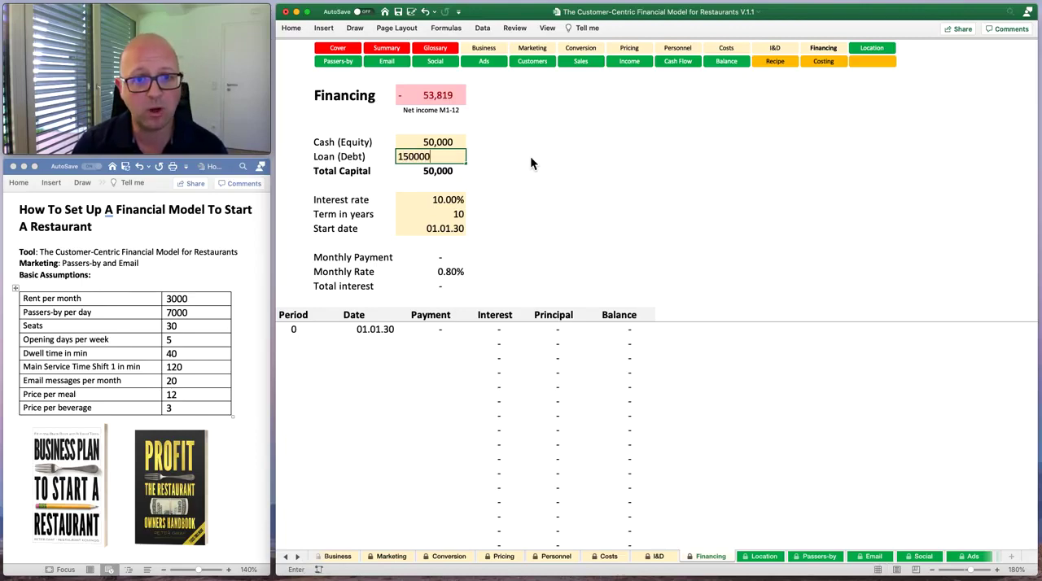
key(Return)
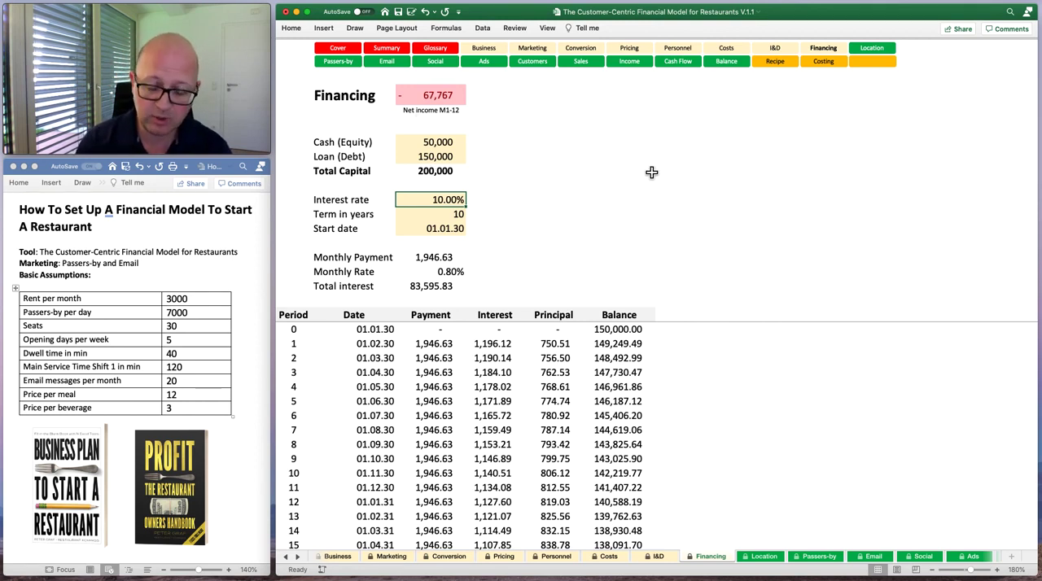
Set the loan's interest rate to 8% and its term to 8 years.
text(8)
key(Return)
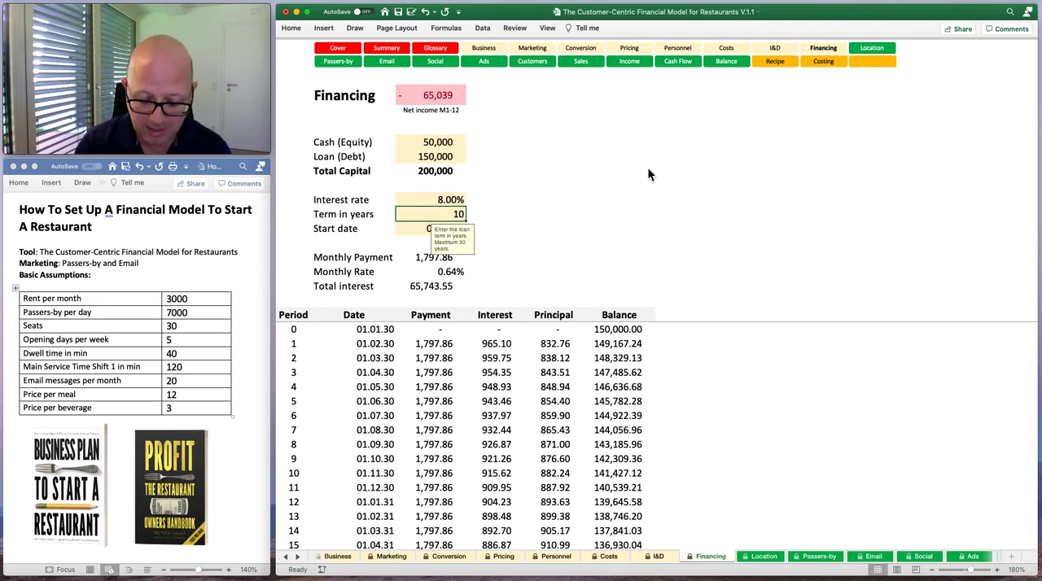
text(8)
key(Return)
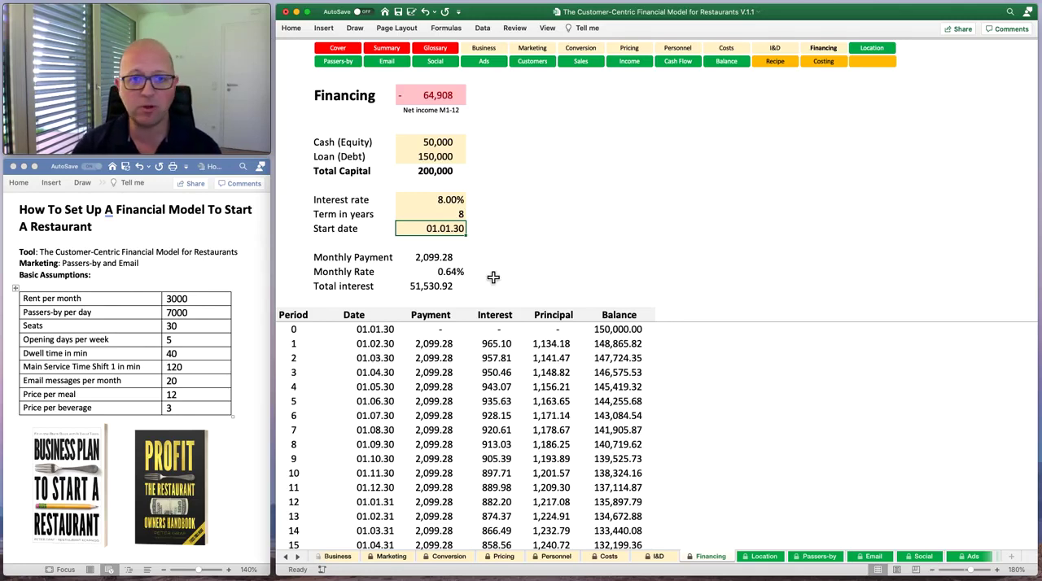
Review the planned location's figures on the Location sheet and the customer contribution and ROI on the Passers-by sheet.
click(763, 557)
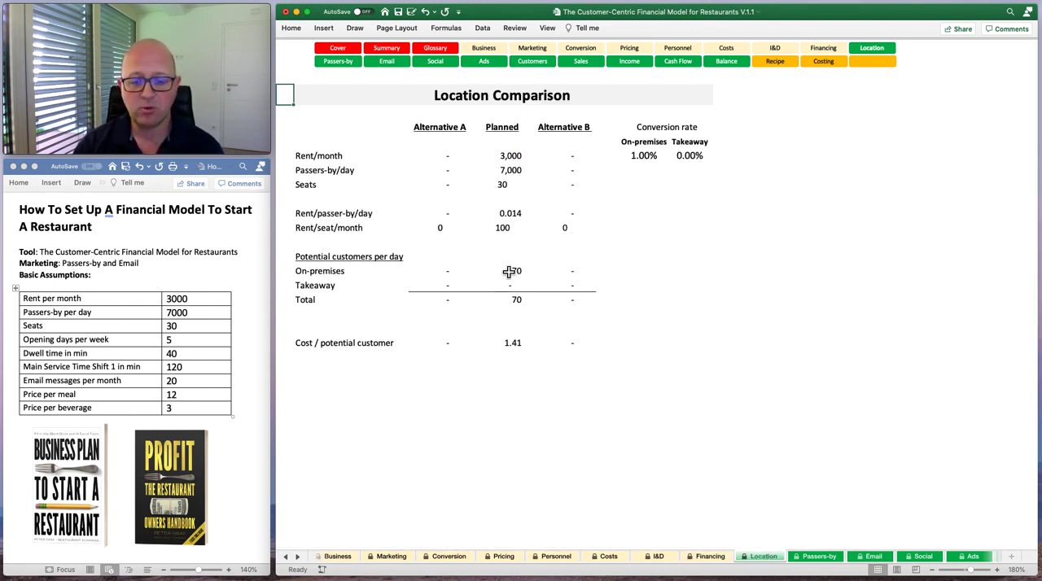
click(300, 558)
click(299, 558)
click(300, 558)
click(298, 557)
click(297, 557)
click(298, 557)
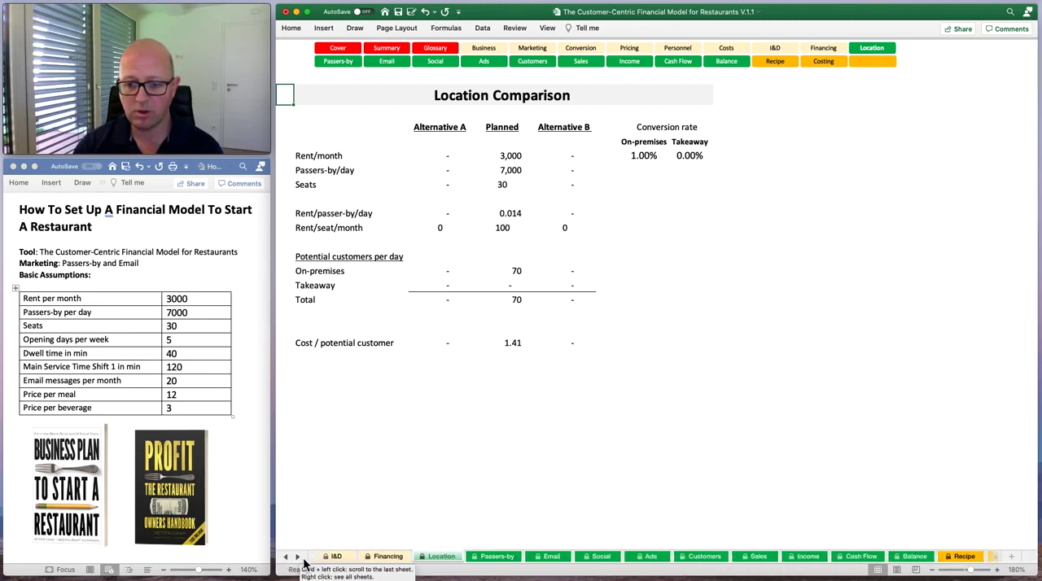
click(494, 556)
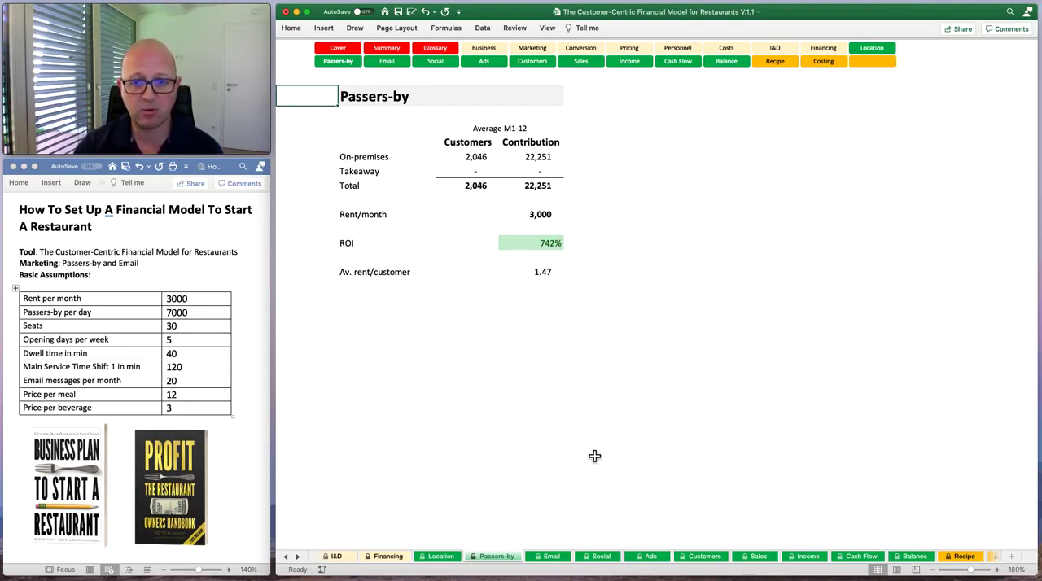
Review the monthly won customers, contribution and ROI on the Email sheet.
click(298, 556)
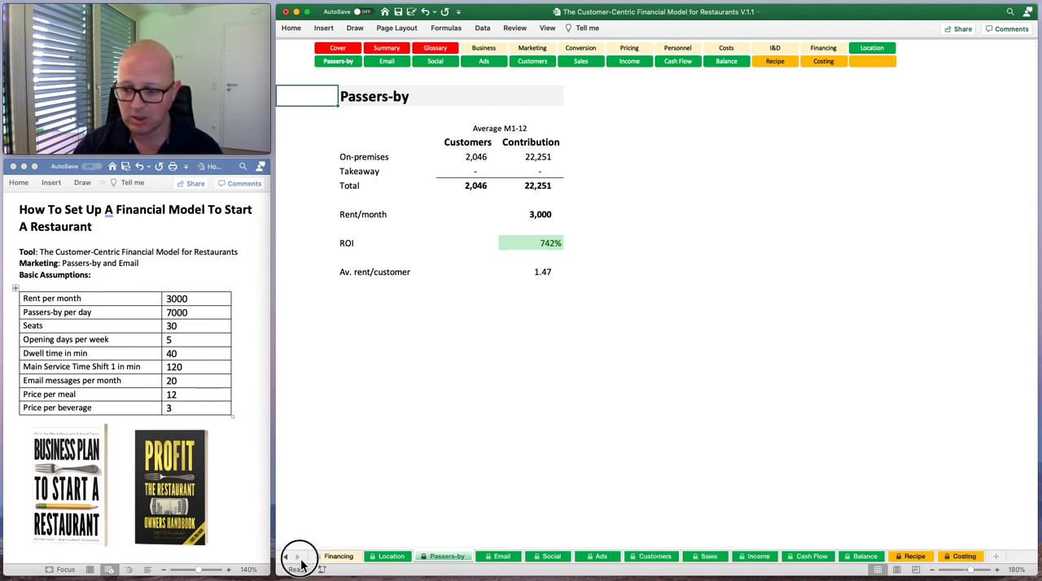
click(501, 557)
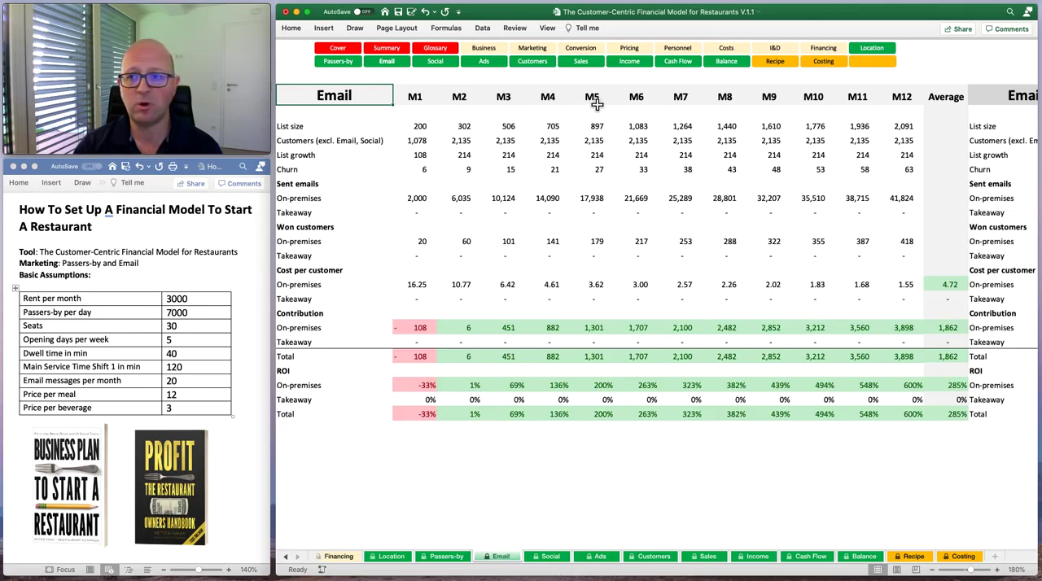
Examine the Email sheet's second-year figures, and look through the Social and Ads sheets.
scroll(756, 159, right, 2)
scroll(756, 158, right, 10)
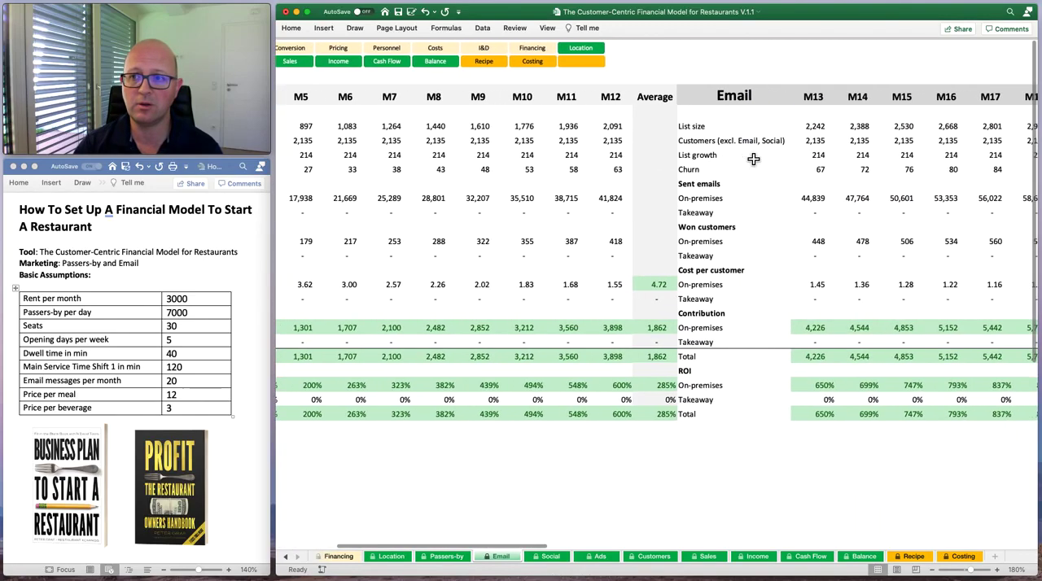
scroll(753, 159, left, 10)
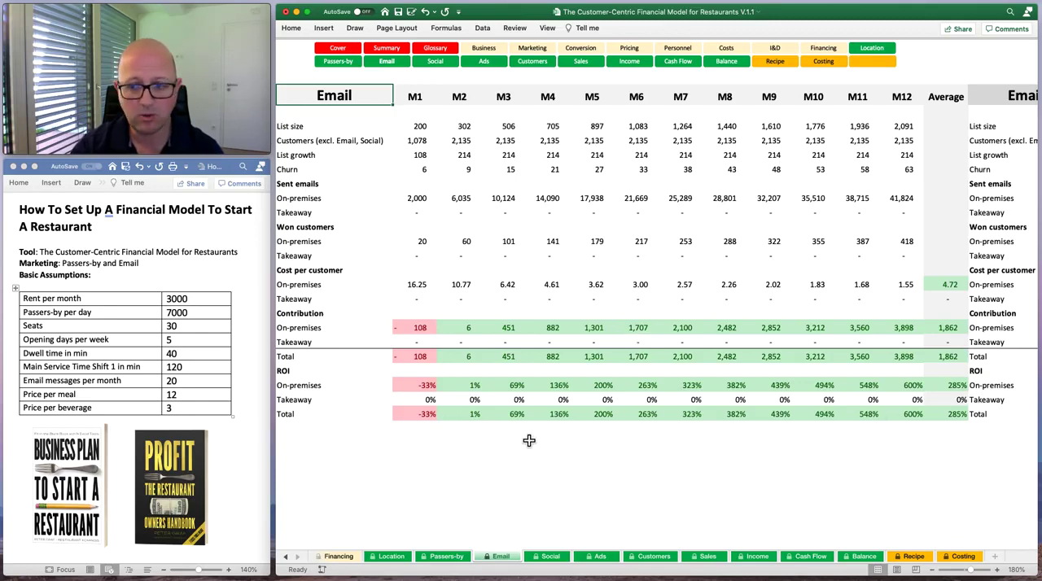
click(554, 559)
click(608, 560)
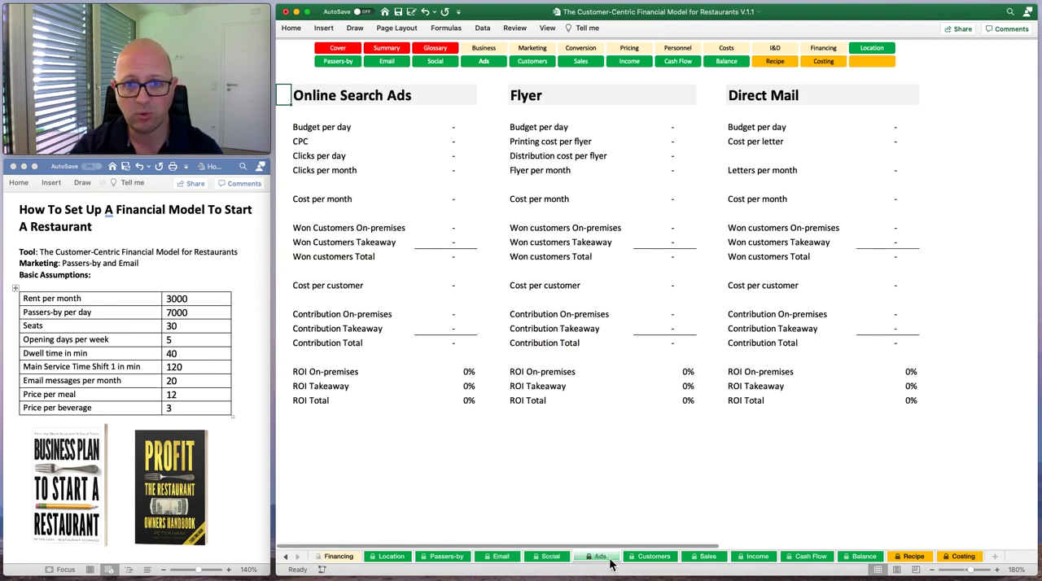
Review the Customers sheet's on-premises customers per day and occupancy across the first and second years.
click(641, 560)
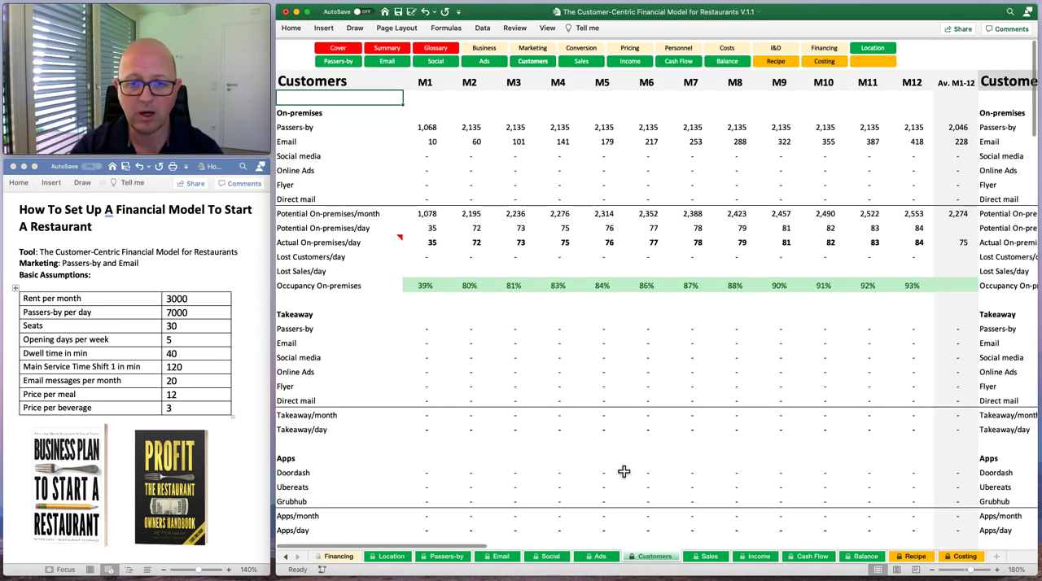
scroll(675, 497, down, 1)
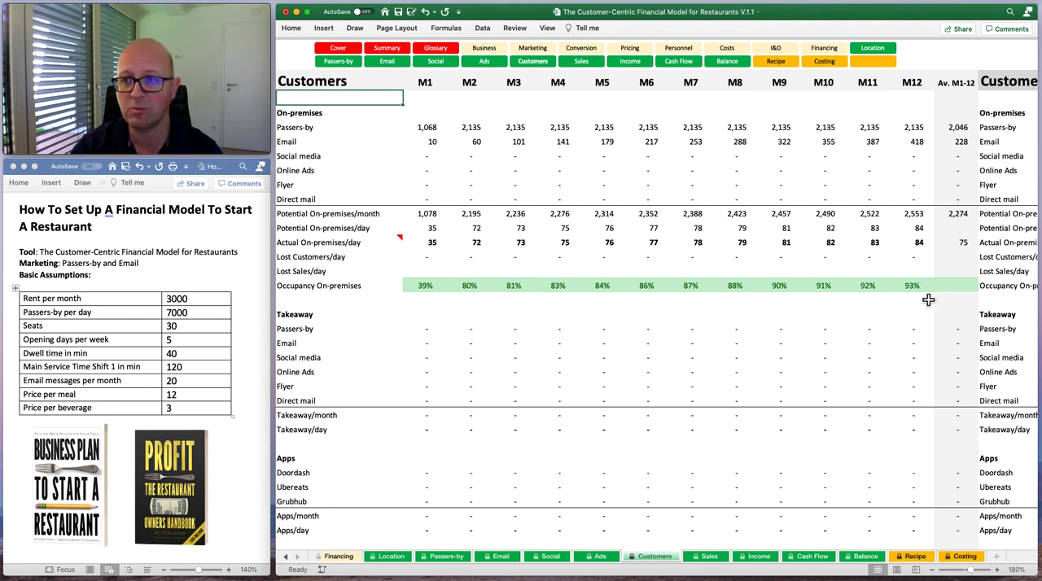
scroll(829, 331, right, 5)
scroll(829, 330, right, 20)
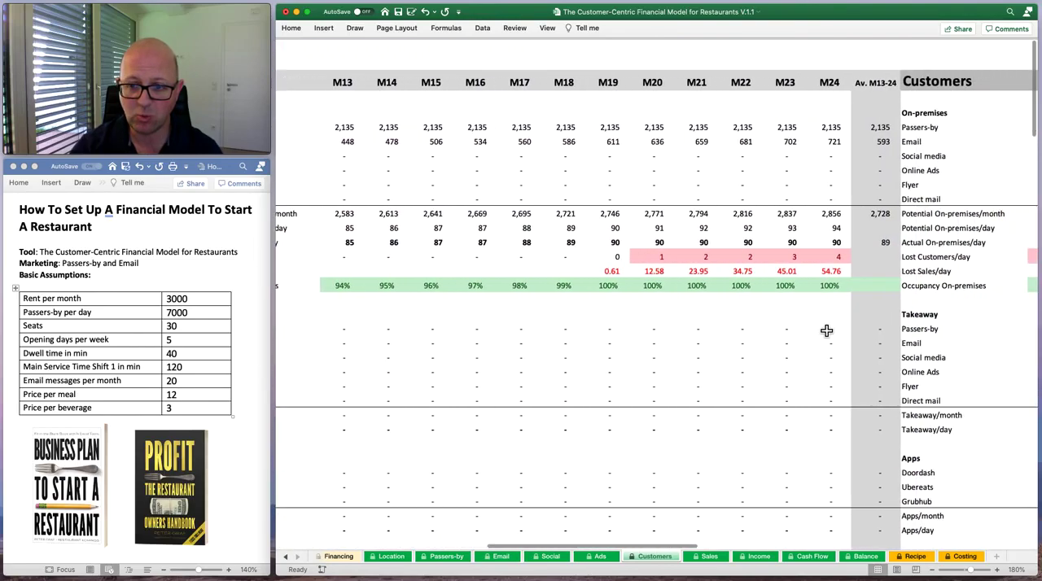
scroll(826, 331, right, 9)
scroll(826, 330, left, 12)
scroll(826, 330, right, 9)
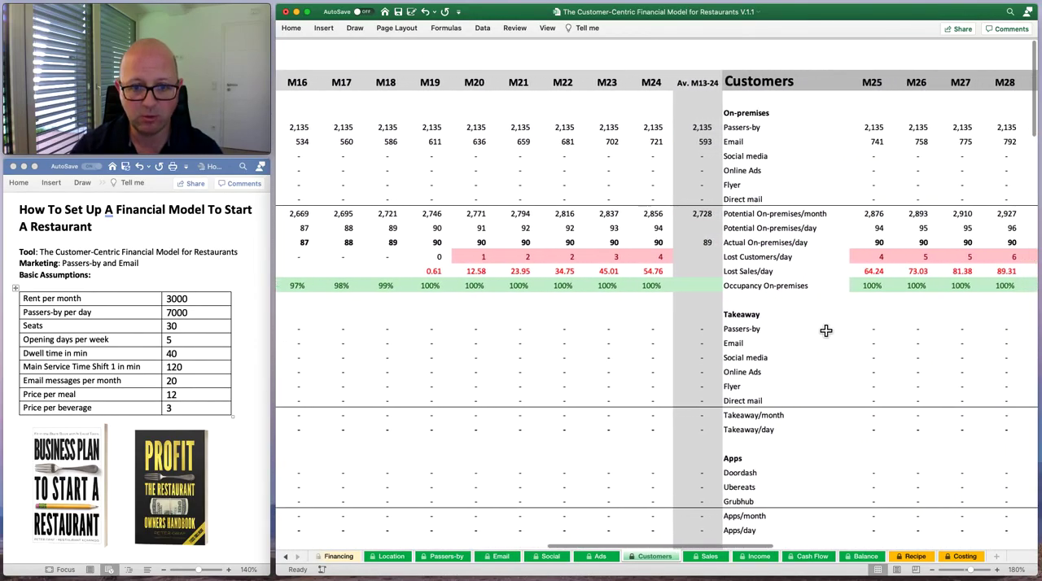
scroll(826, 330, left, 4)
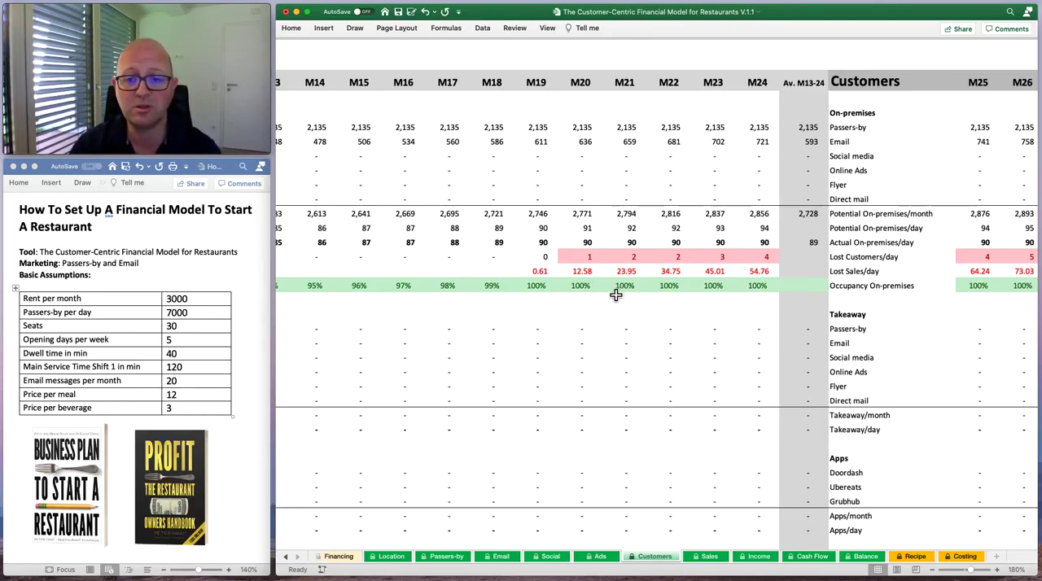
Examine the lost customers, lost sales and occupancy rows on the Customers sheet through month 36, comparing them with the first year.
scroll(660, 302, right, 1)
scroll(660, 302, right, 3)
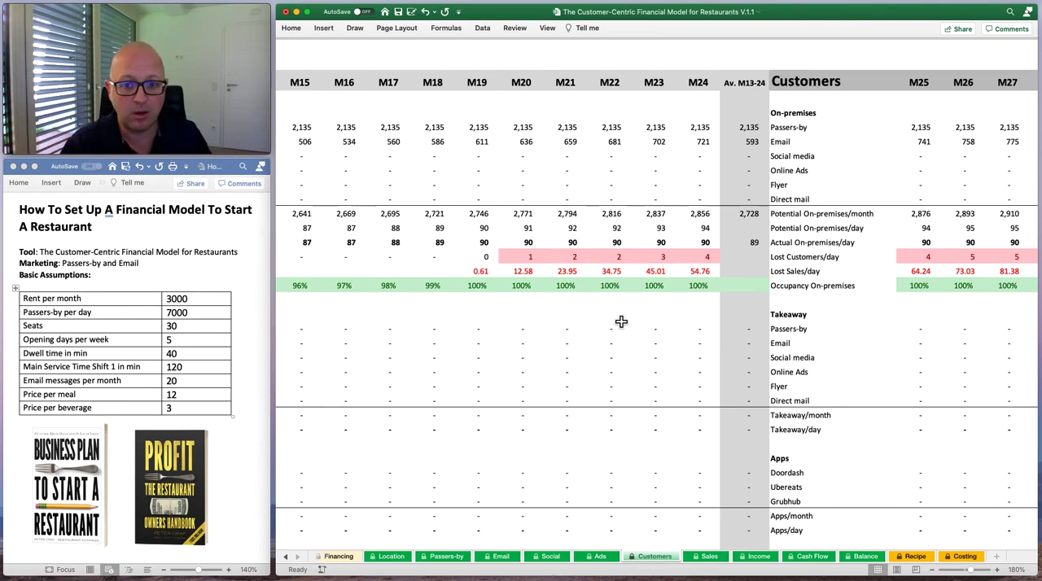
scroll(620, 306, right, 1)
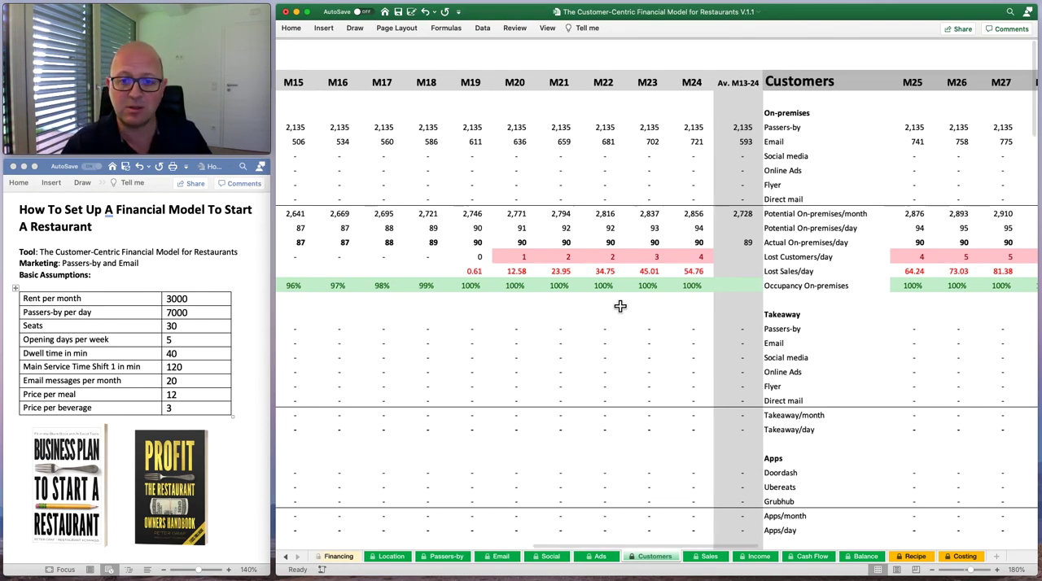
scroll(620, 306, right, 5)
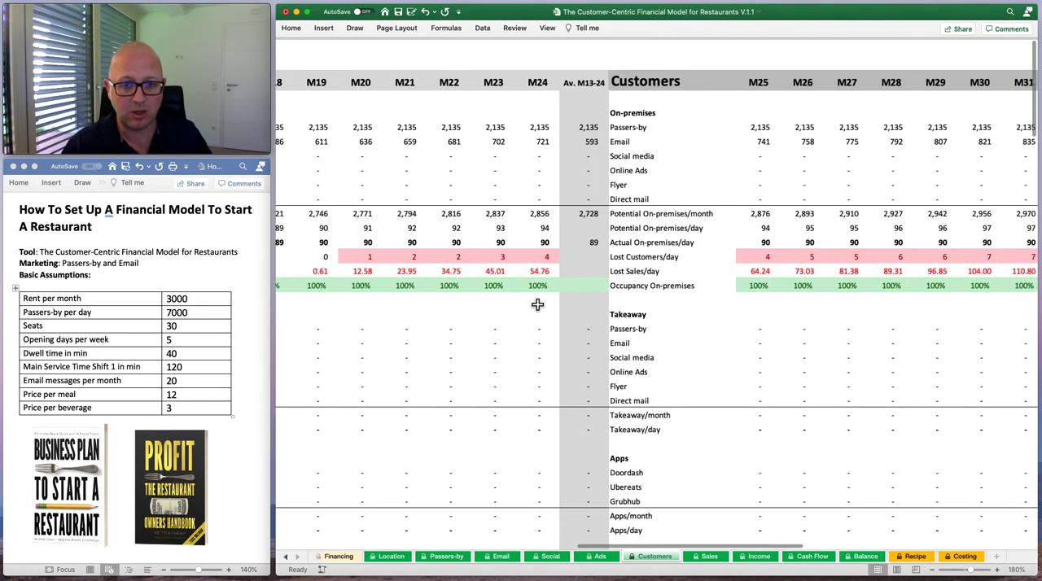
scroll(464, 305, left, 8)
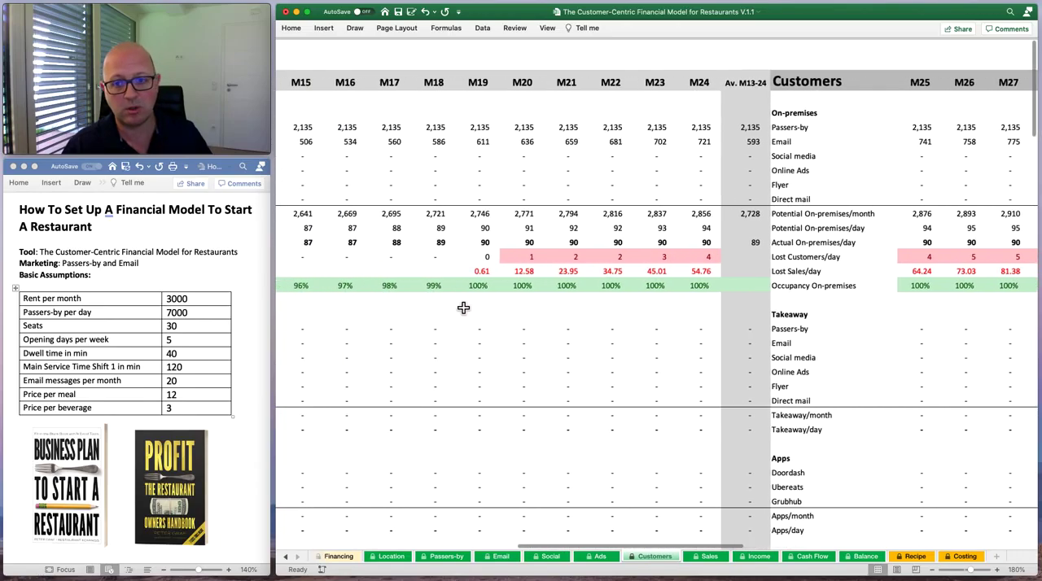
scroll(463, 307, left, 15)
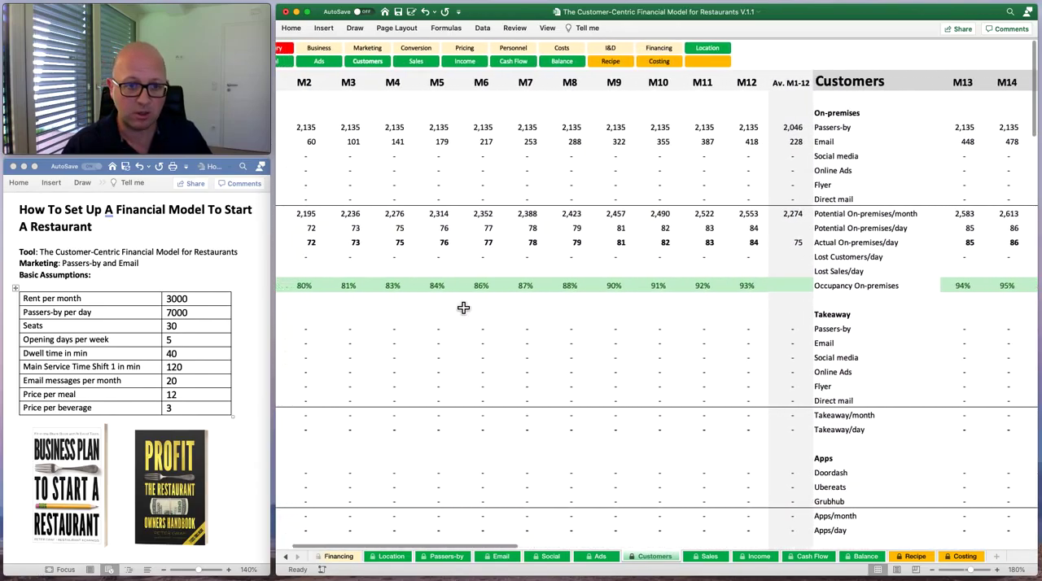
scroll(463, 308, right, 10)
scroll(463, 307, right, 20)
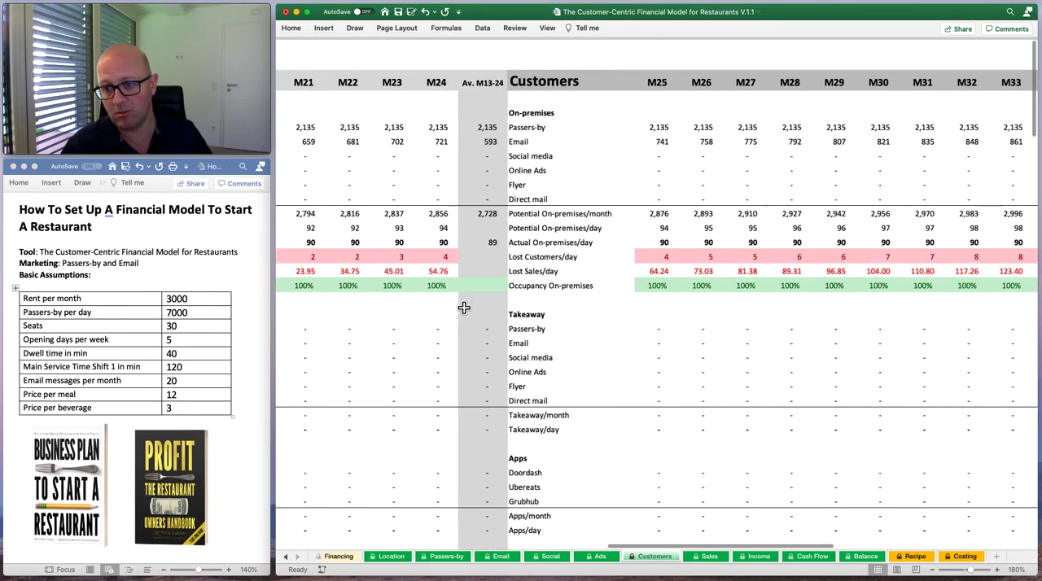
scroll(463, 308, right, 1)
scroll(554, 304, right, 6)
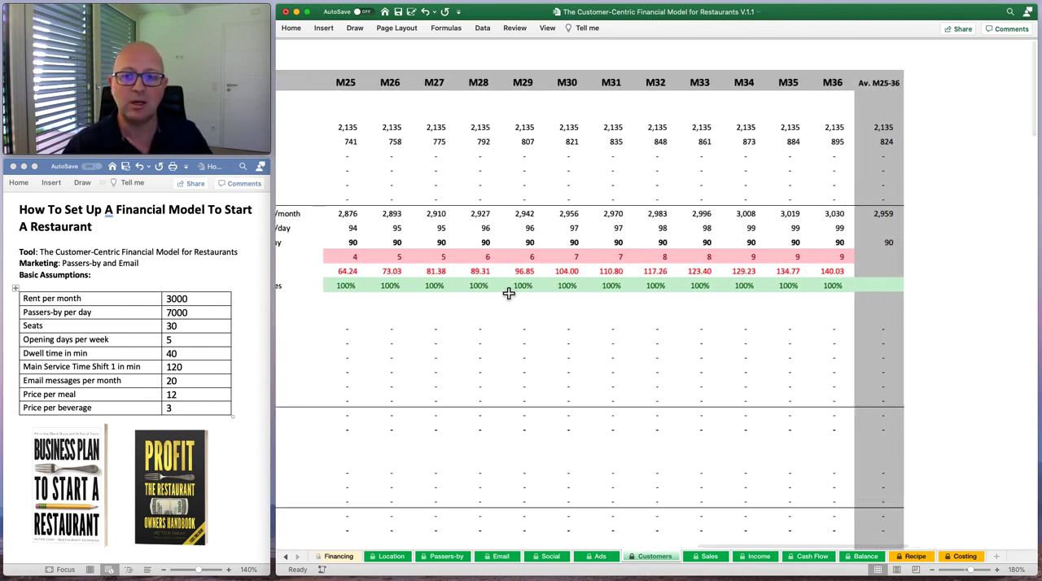
scroll(431, 286, left, 6)
scroll(431, 286, left, 8)
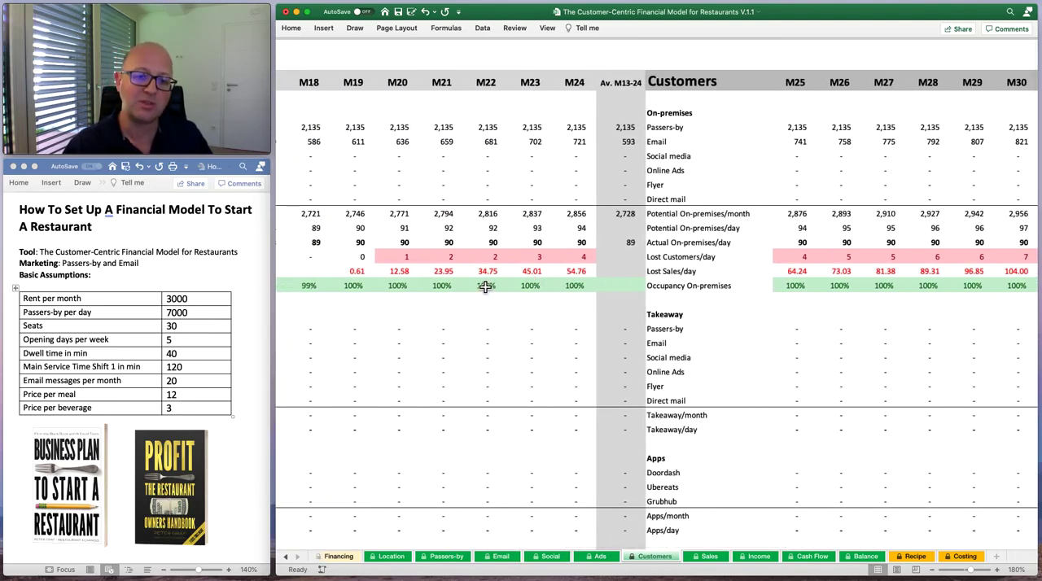
scroll(489, 289, left, 20)
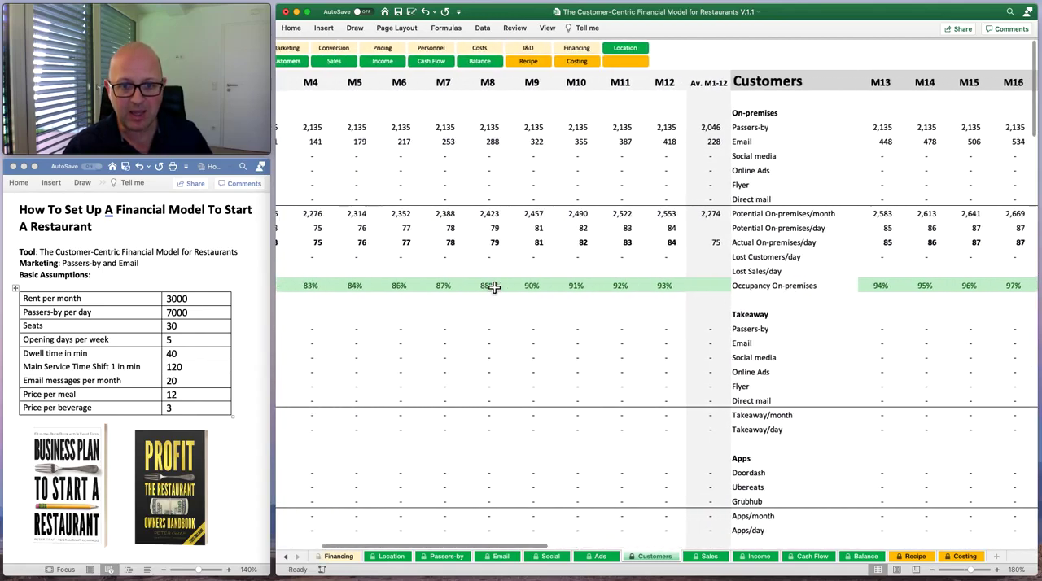
Review sales and COGS on the Sales sheet, and compare first- and second-year expenses, EBITDA and net income on the Income sheet.
click(707, 557)
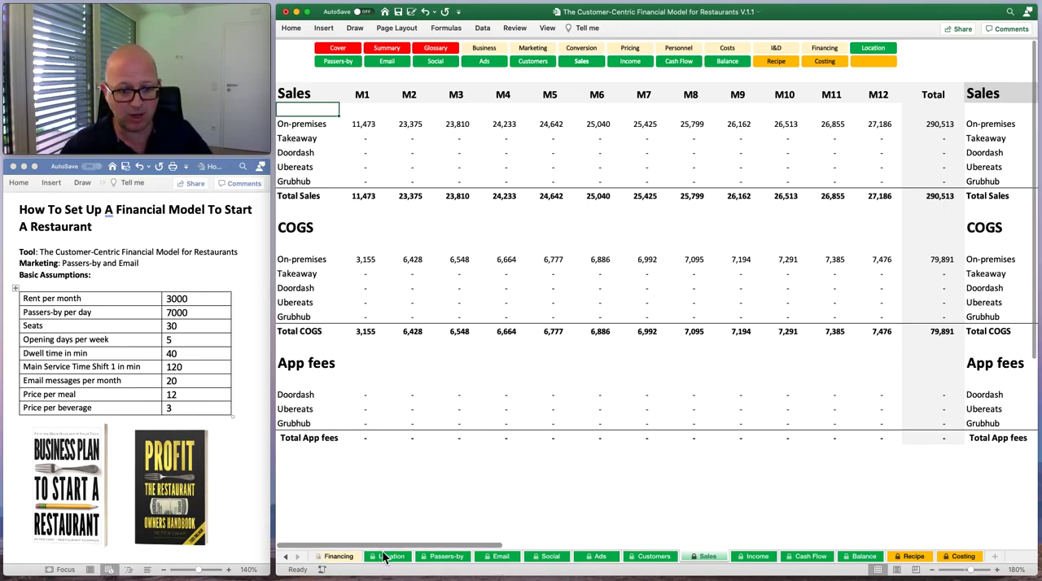
click(756, 556)
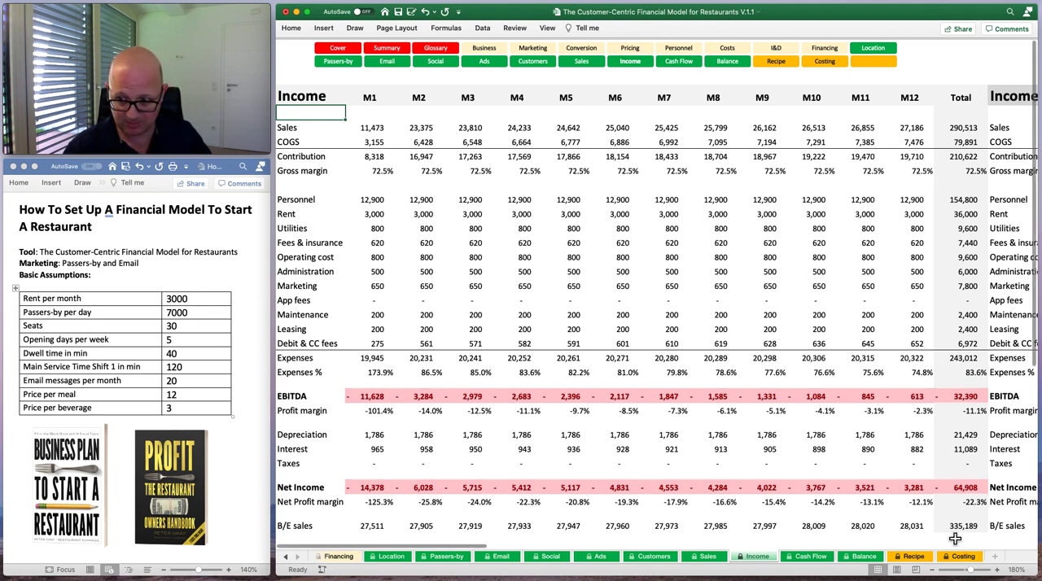
scroll(761, 519, right, 10)
scroll(757, 519, right, 3)
scroll(756, 519, left, 12)
scroll(756, 519, right, 12)
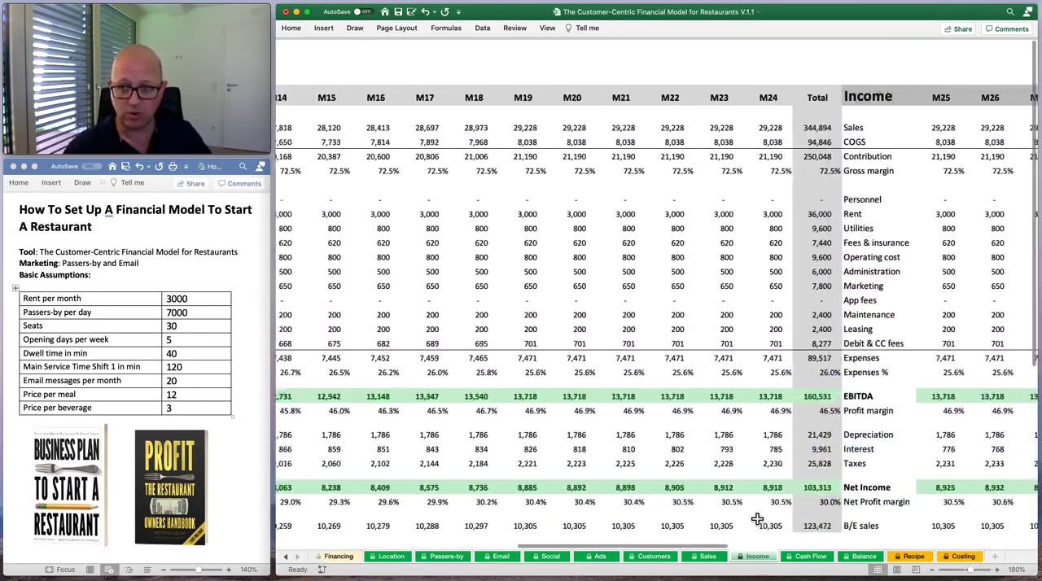
scroll(757, 519, left, 15)
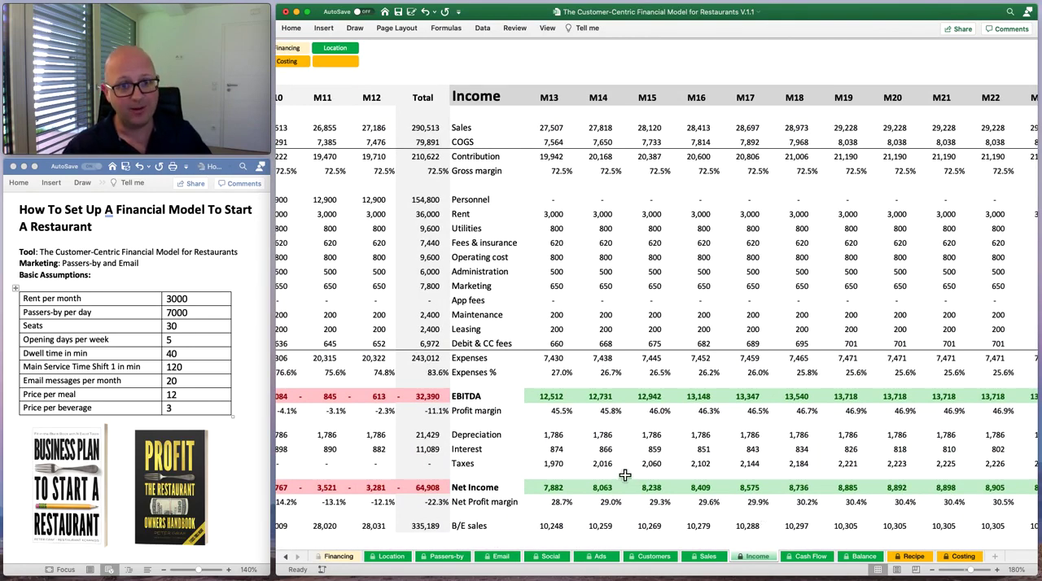
scroll(624, 475, left, 1)
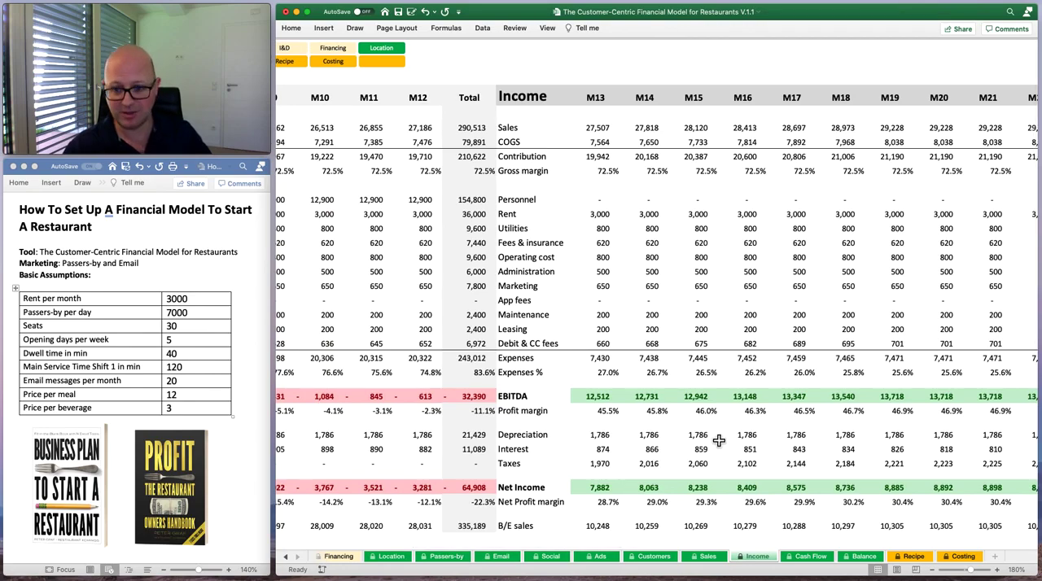
scroll(718, 440, left, 4)
scroll(721, 440, right, 5)
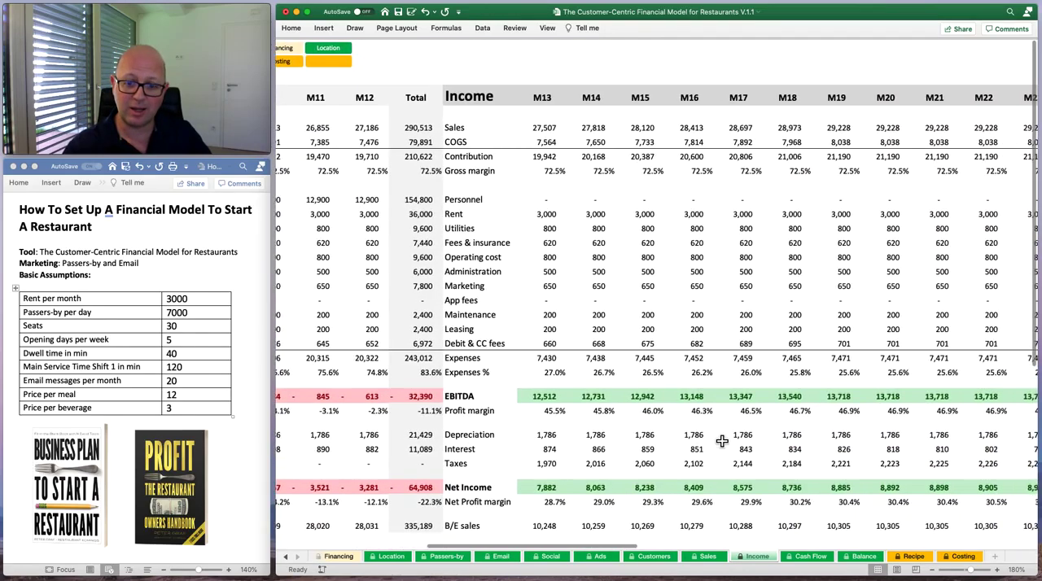
scroll(721, 440, left, 10)
Recheck the Email sheet's list size, won customers and contribution beyond the first year.
click(501, 556)
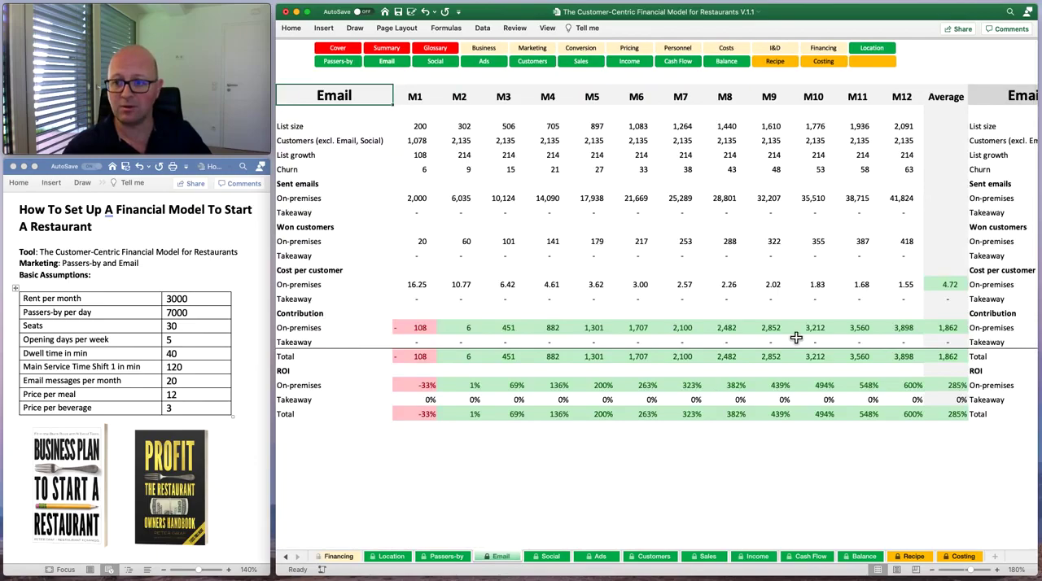
scroll(772, 491, right, 14)
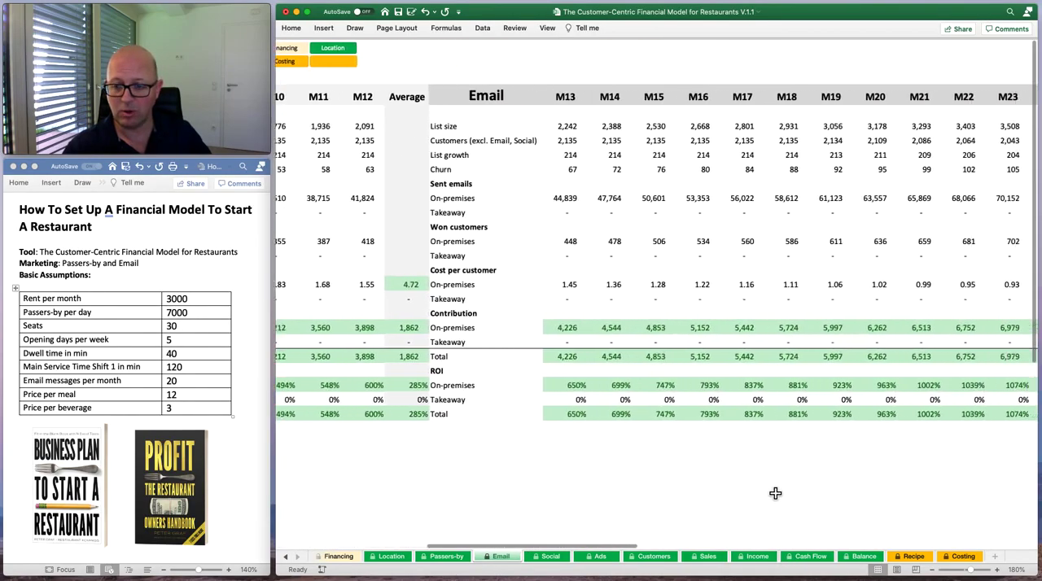
scroll(672, 491, right, 2)
scroll(672, 490, left, 4)
scroll(672, 491, left, 13)
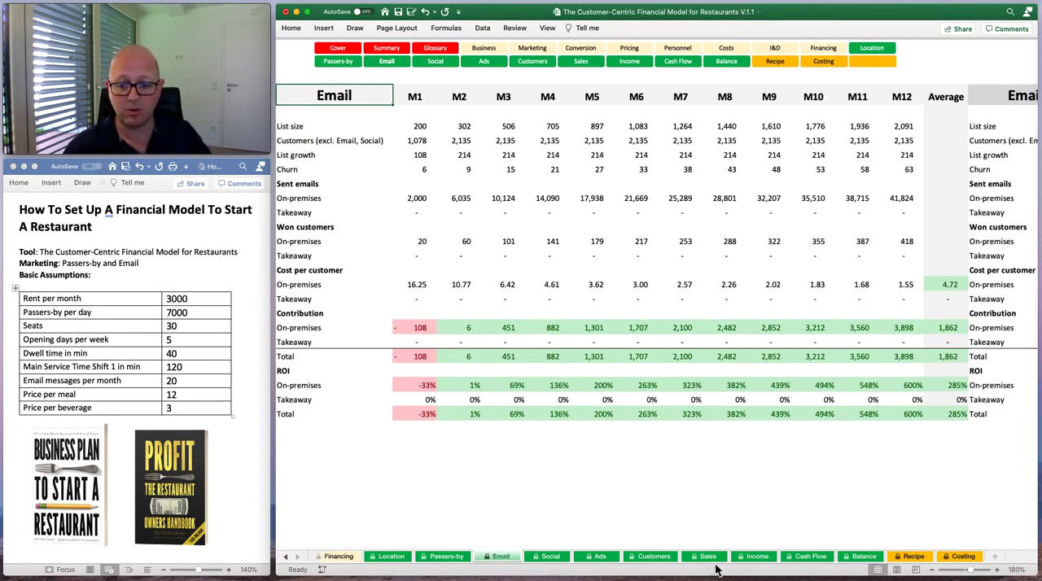
Check monthly customers on the Customers sheet and the second-year staffing entries on the Personnel sheet.
click(651, 557)
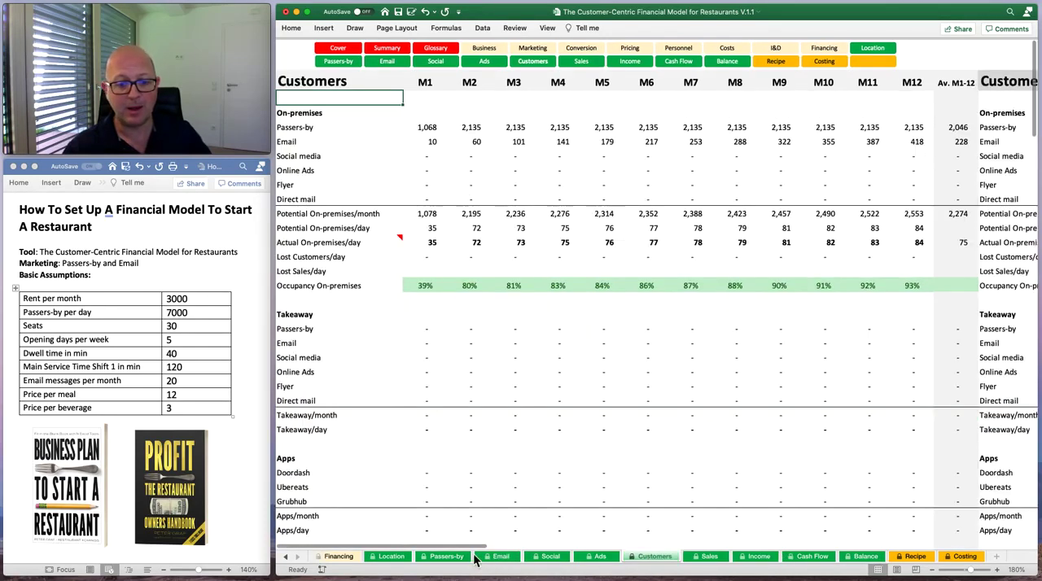
click(678, 47)
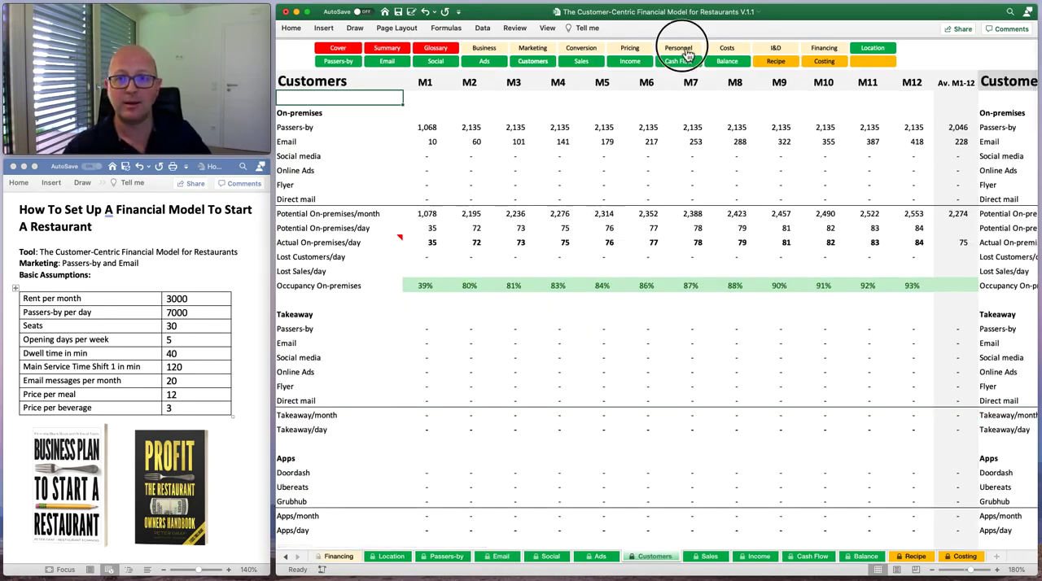
scroll(648, 269, right, 3)
scroll(648, 269, right, 10)
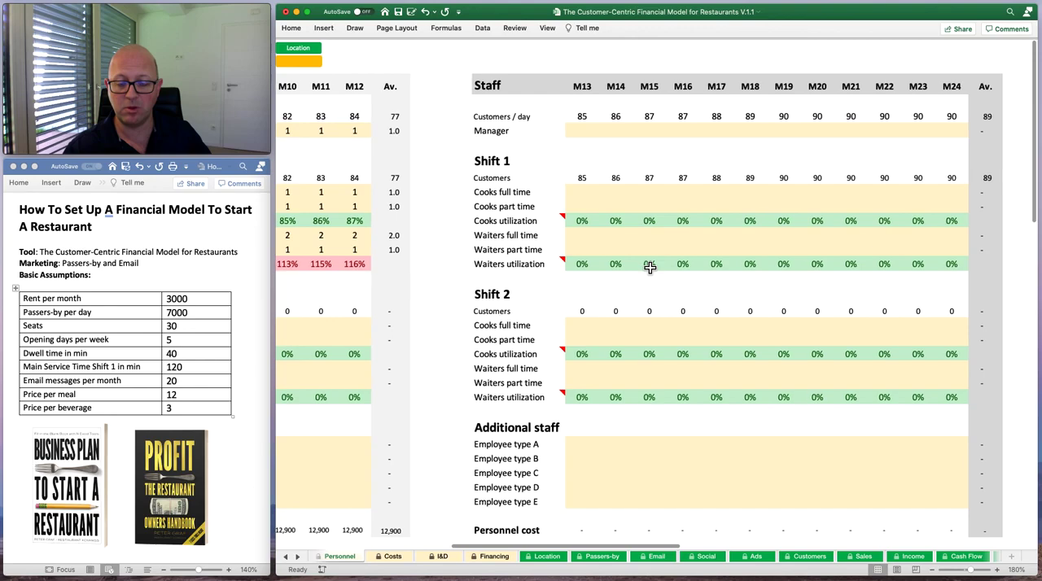
scroll(648, 268, left, 13)
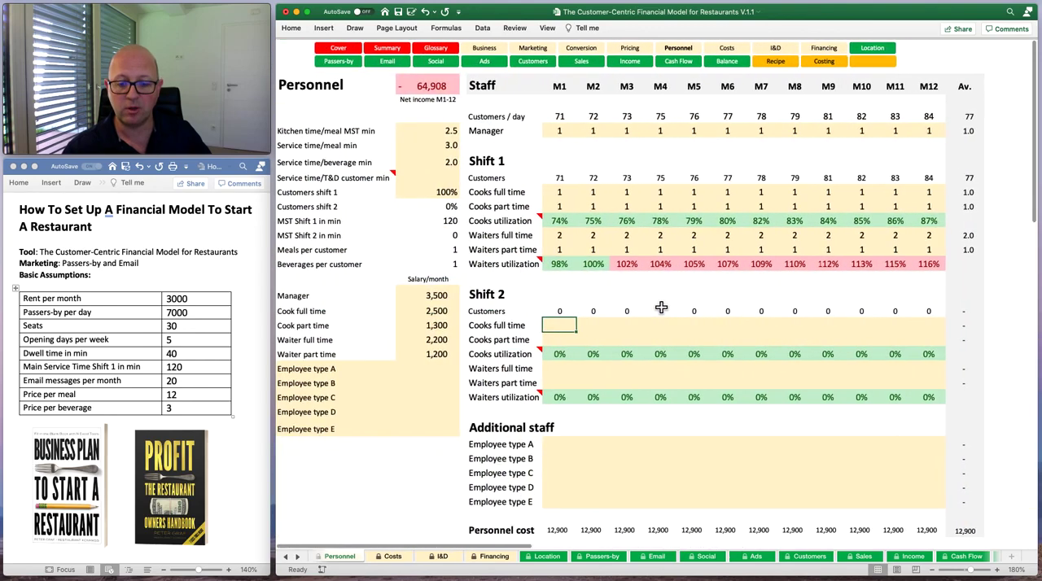
Recheck the monthly expenses and net income on the Income sheet.
click(920, 556)
scroll(507, 318, right, 3)
scroll(577, 316, left, 3)
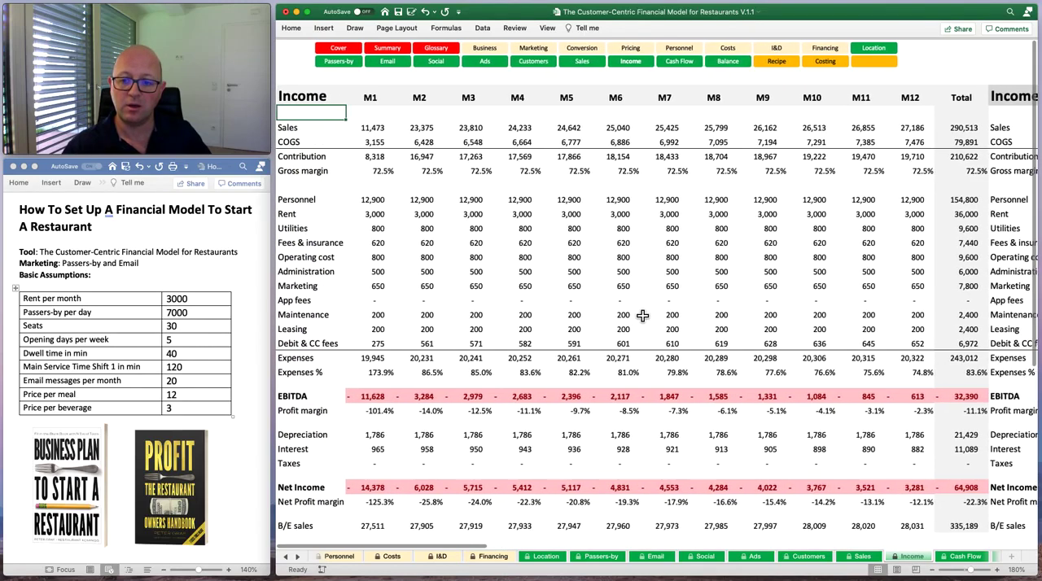
Review the monthly net cash flow on the Cash Flow sheet and the assets, liabilities and equity totals on the Balance sheet.
click(689, 65)
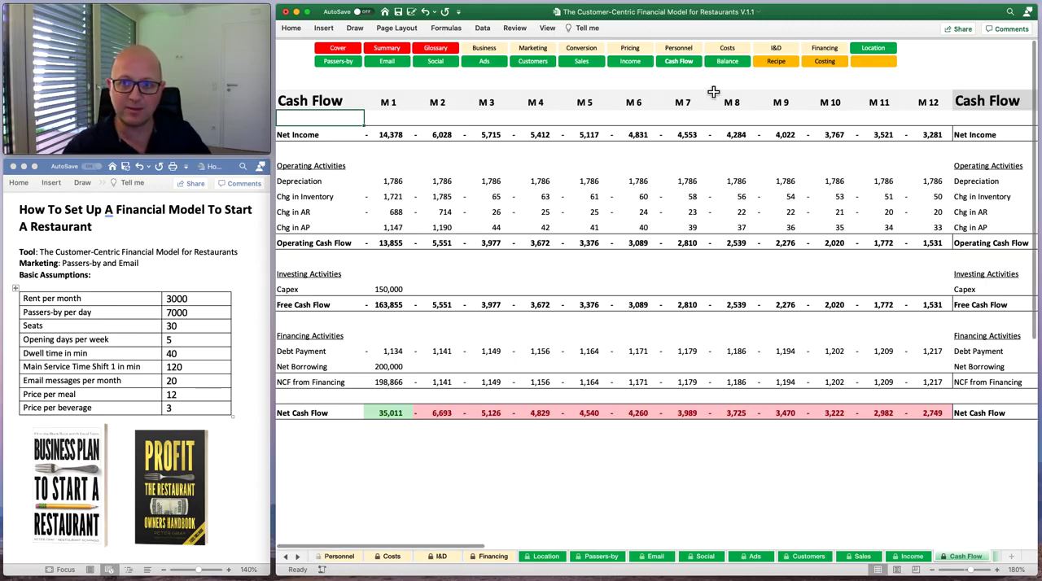
click(726, 61)
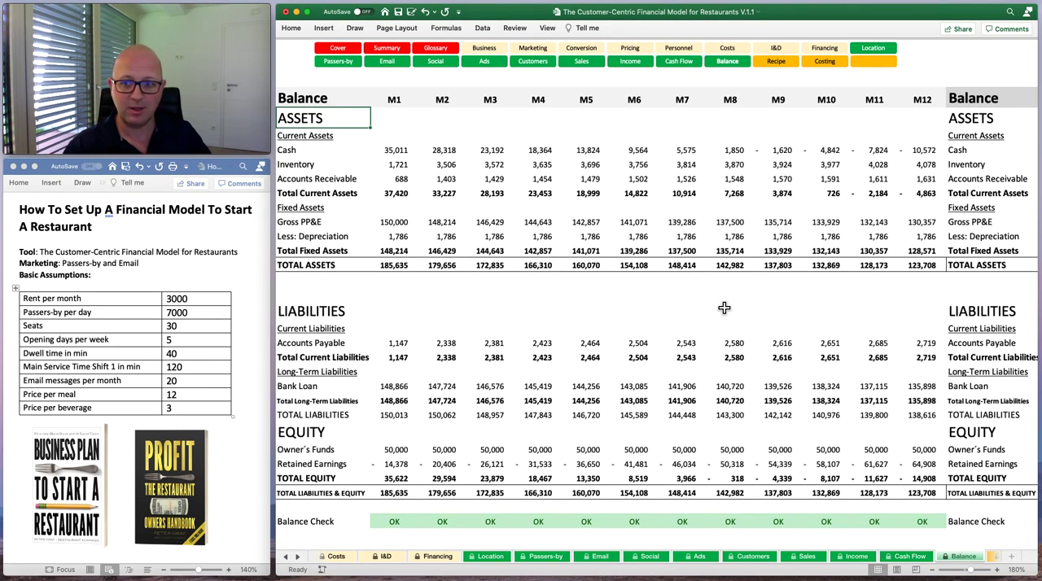
click(346, 295)
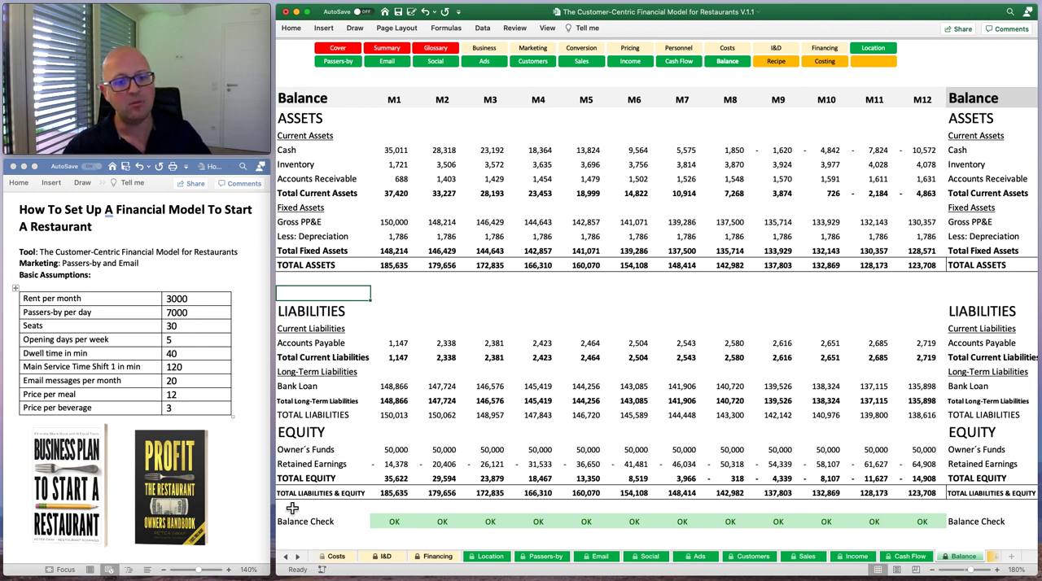
click(408, 494)
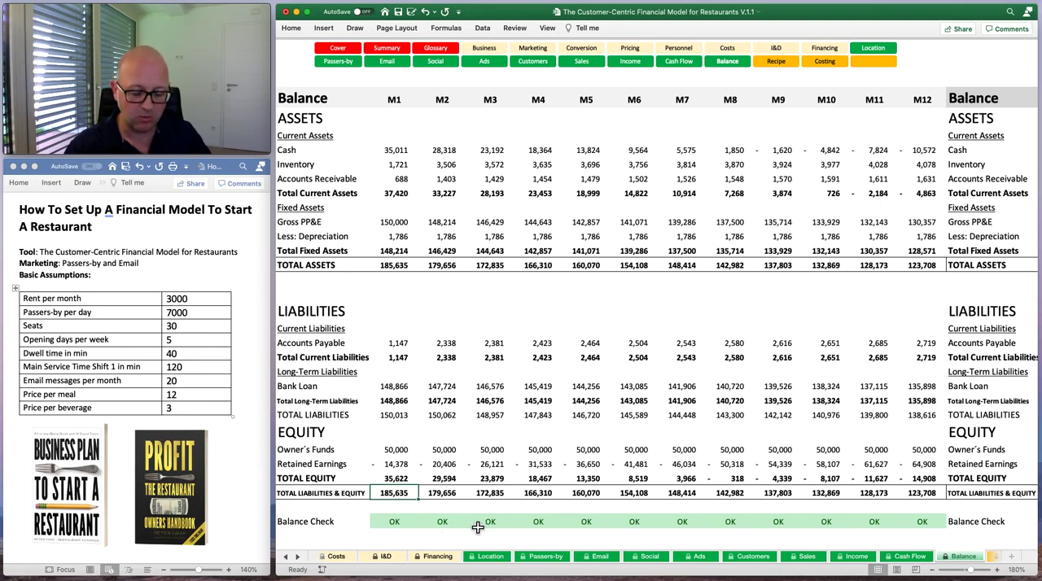
Compare the first month's total assets with its total liabilities and equity, and examine the Balance Check row.
click(406, 266)
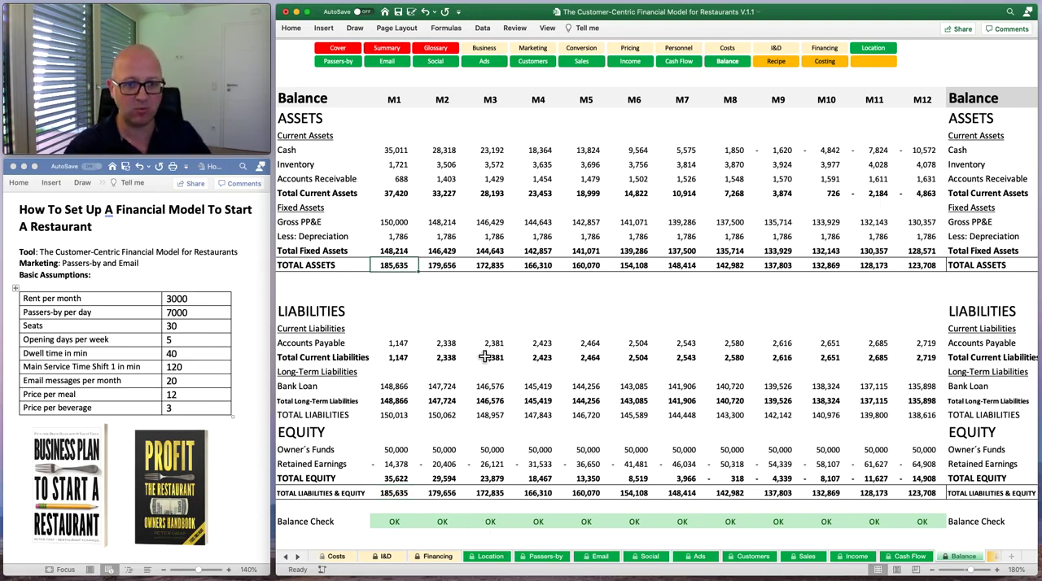
click(407, 495)
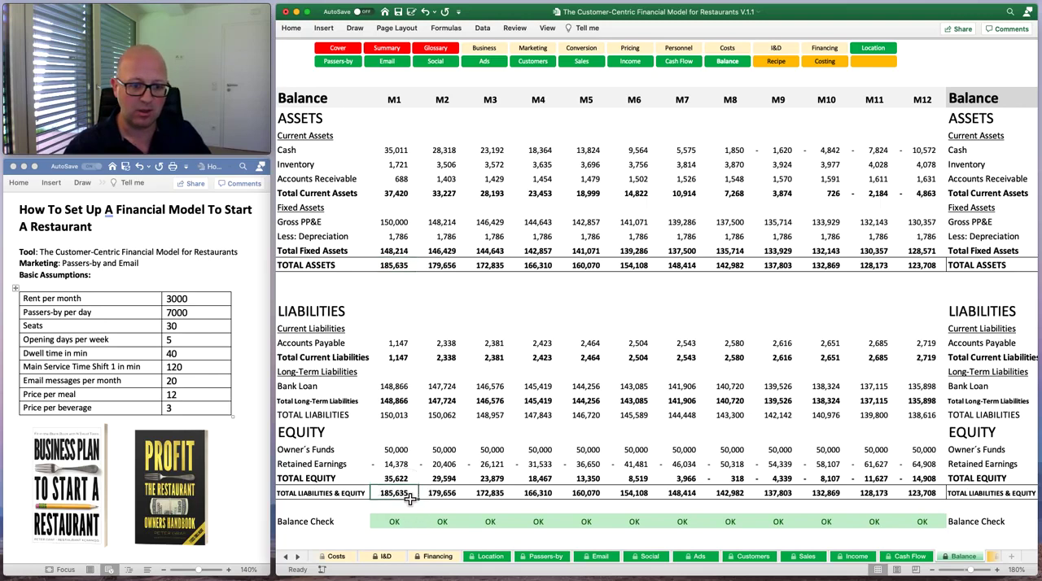
click(392, 267)
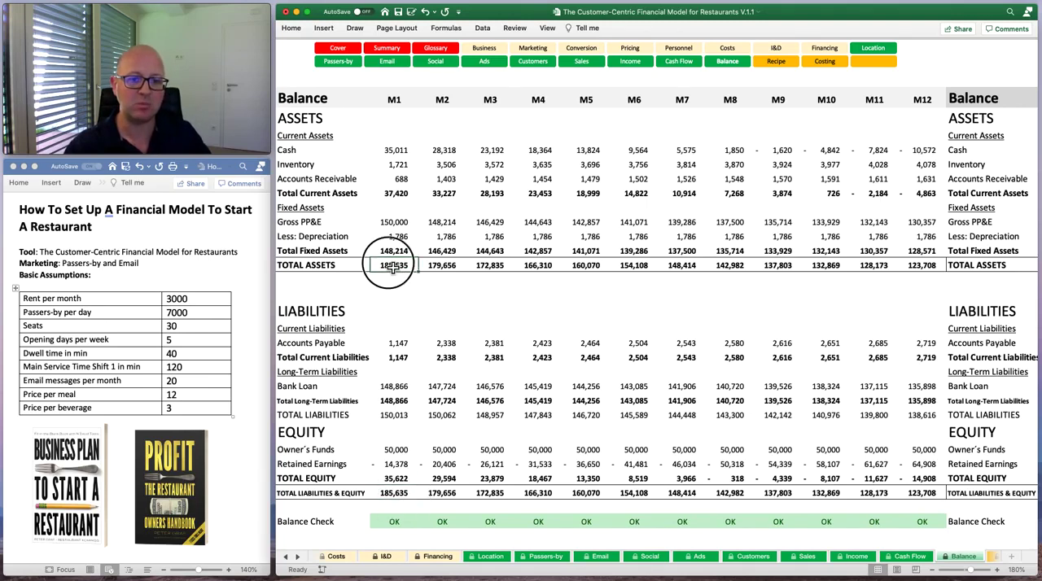
click(392, 524)
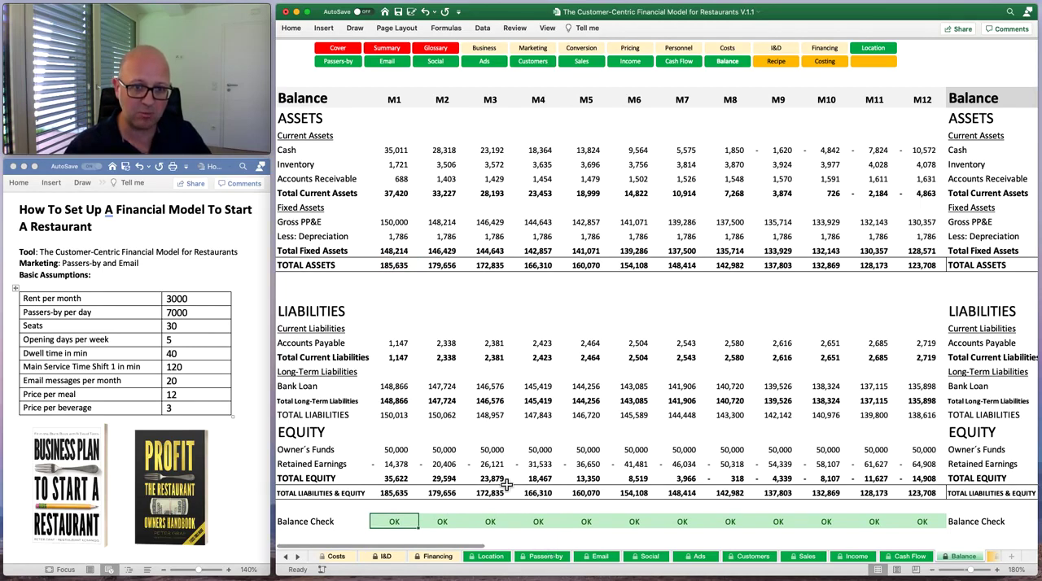
click(387, 273)
click(405, 497)
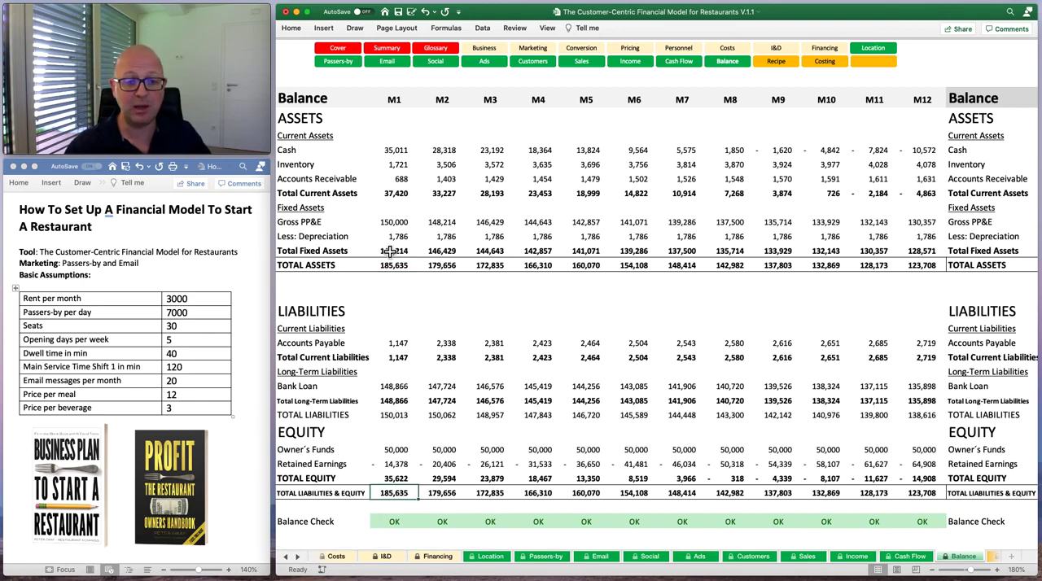
click(402, 523)
click(458, 525)
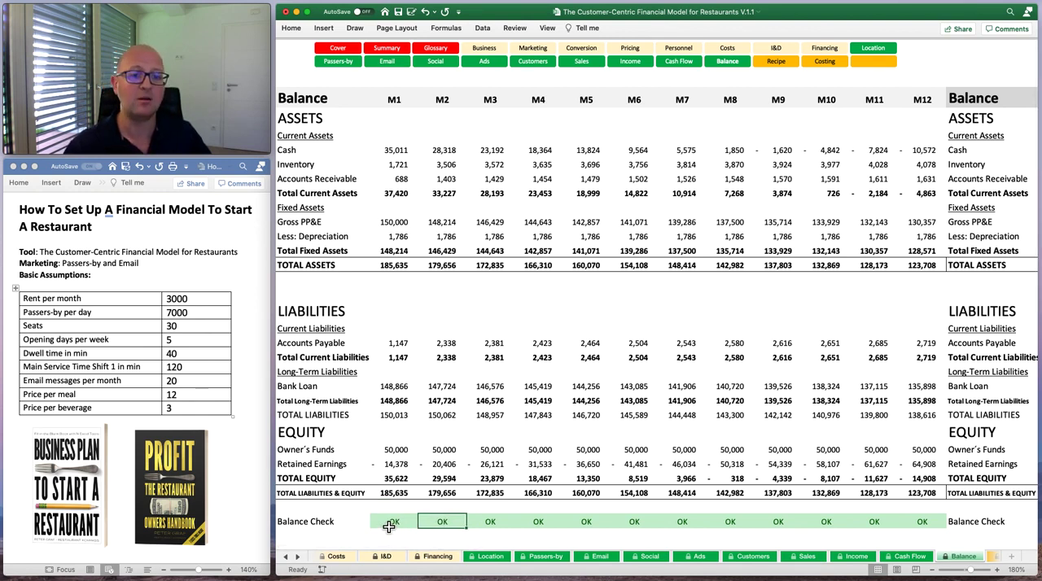
click(387, 525)
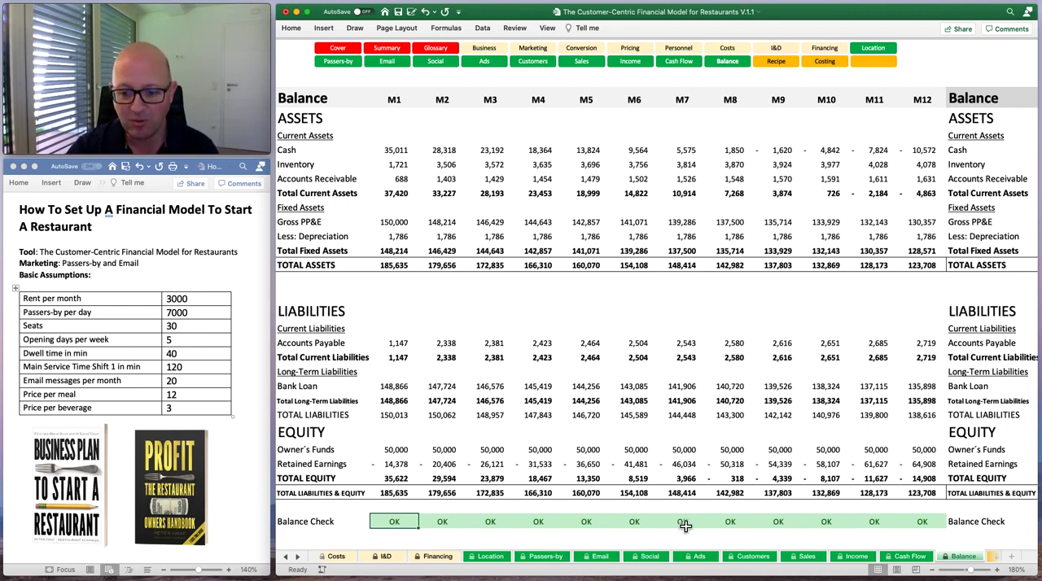
Revisit the Business sheet and the Marketing sheet to review the planned location and email marketing assumptions.
click(289, 558)
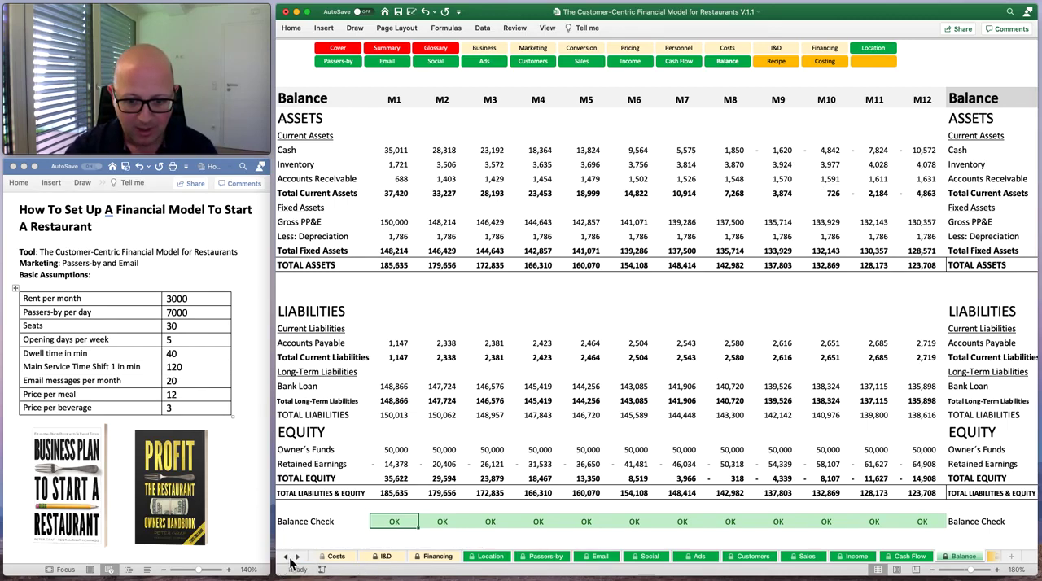
click(288, 558)
click(289, 557)
click(289, 557)
click(288, 558)
click(289, 557)
click(289, 557)
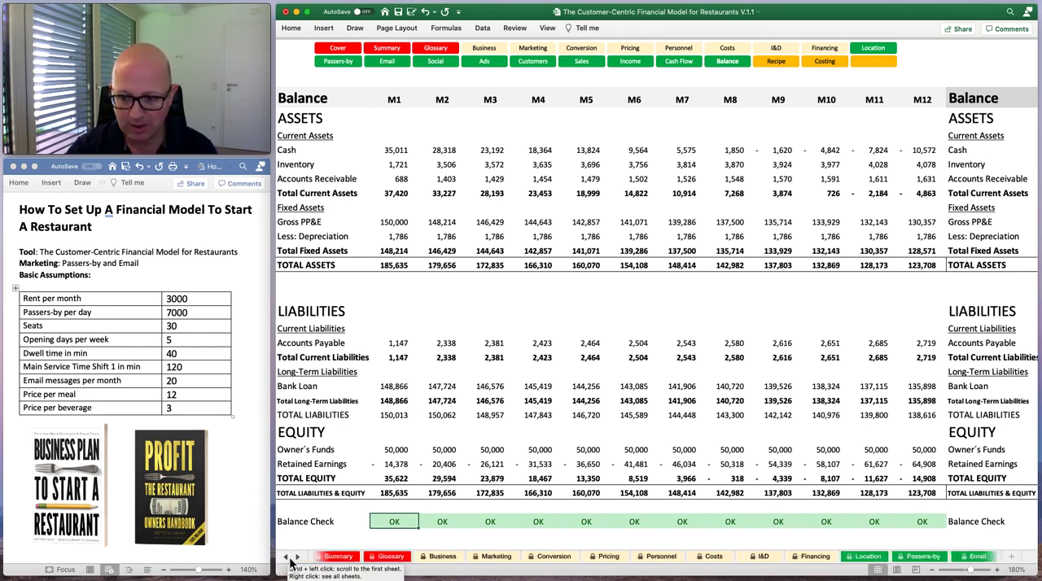
click(289, 557)
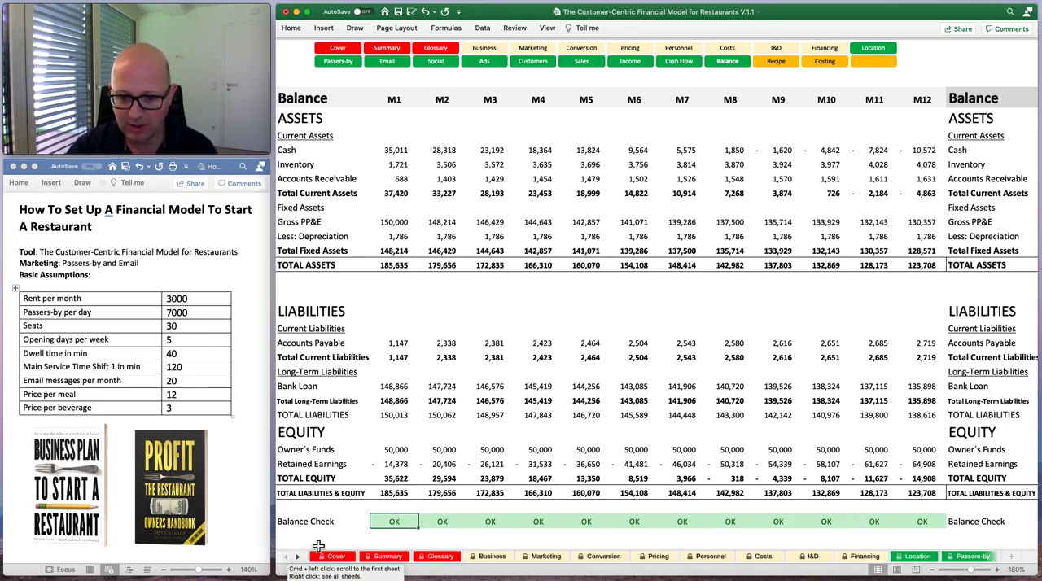
click(492, 557)
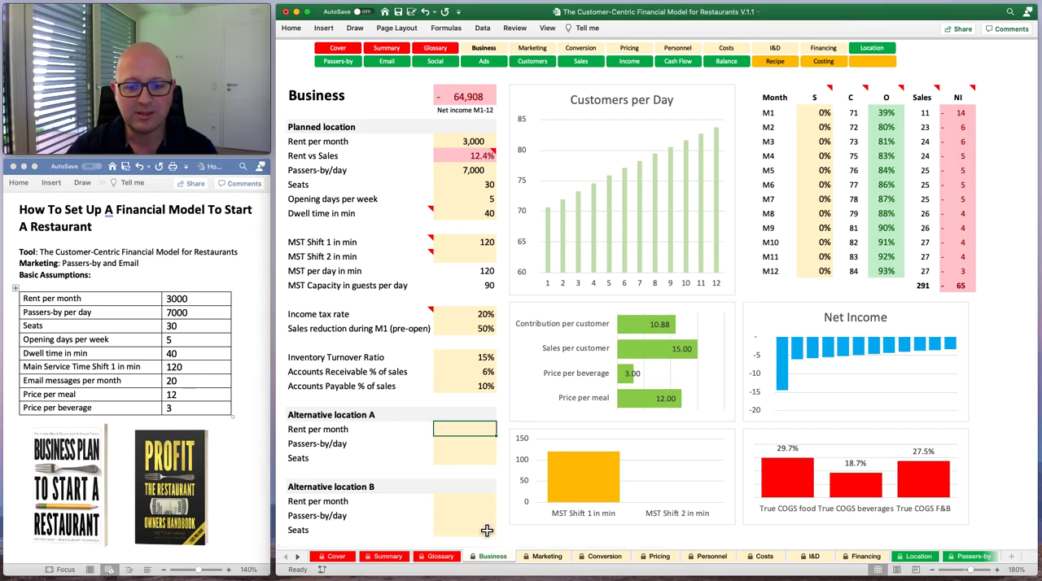
click(544, 557)
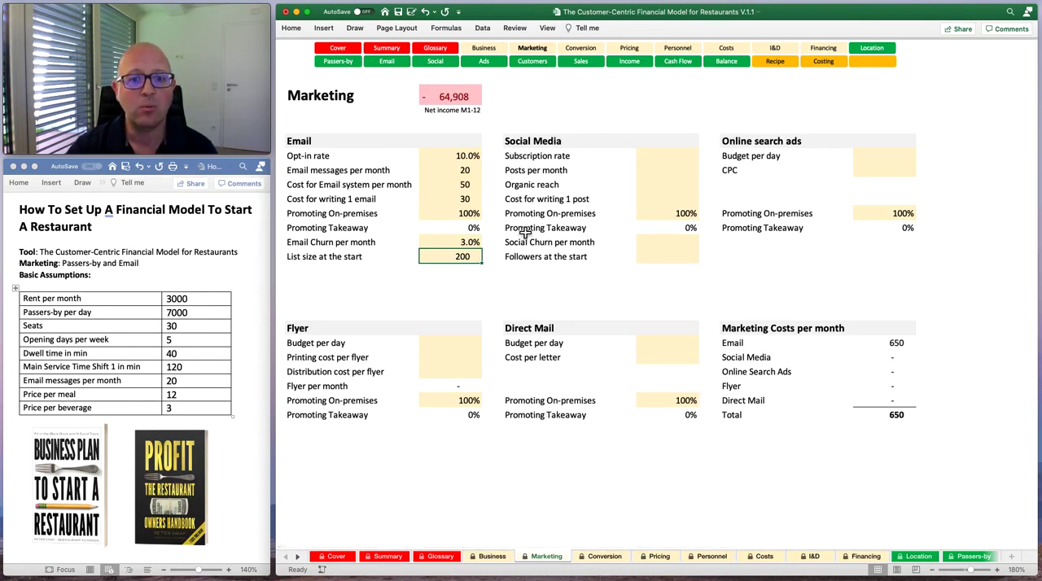
On the Conversion sheet, set the on-premises email conversion rate to 1.1%.
click(603, 558)
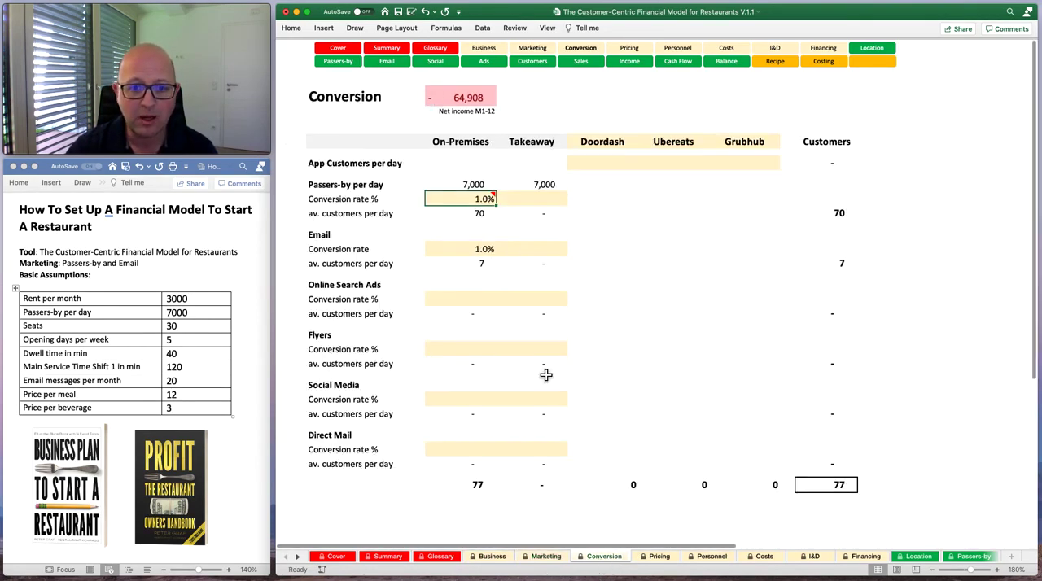
click(483, 249)
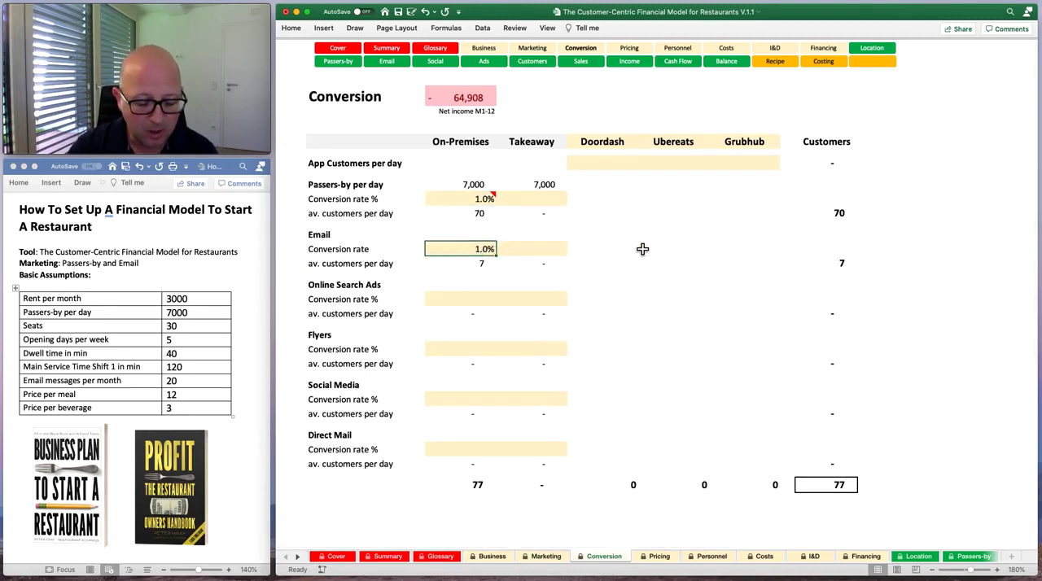
text(1.1)
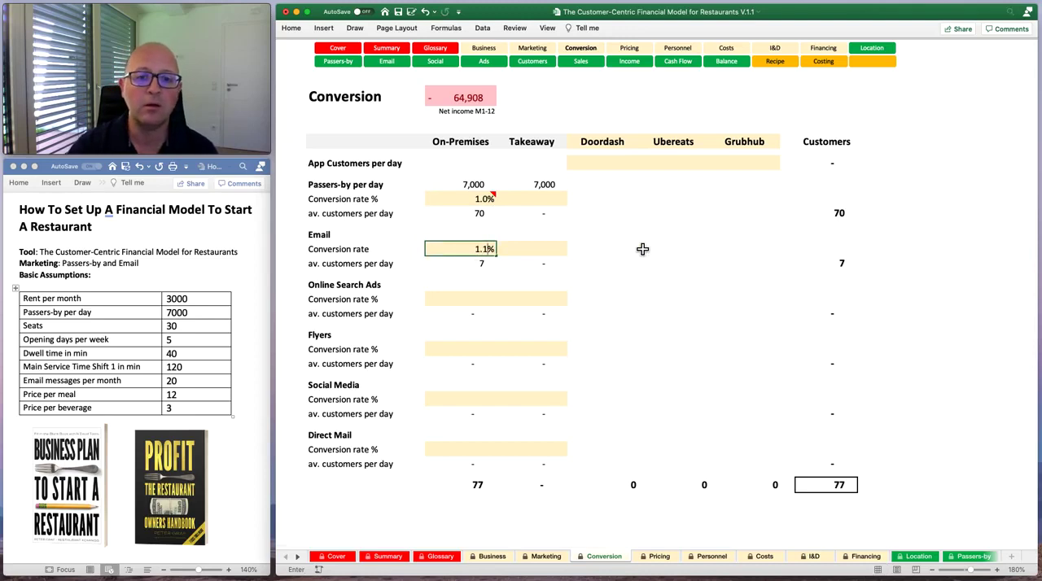
key(Return)
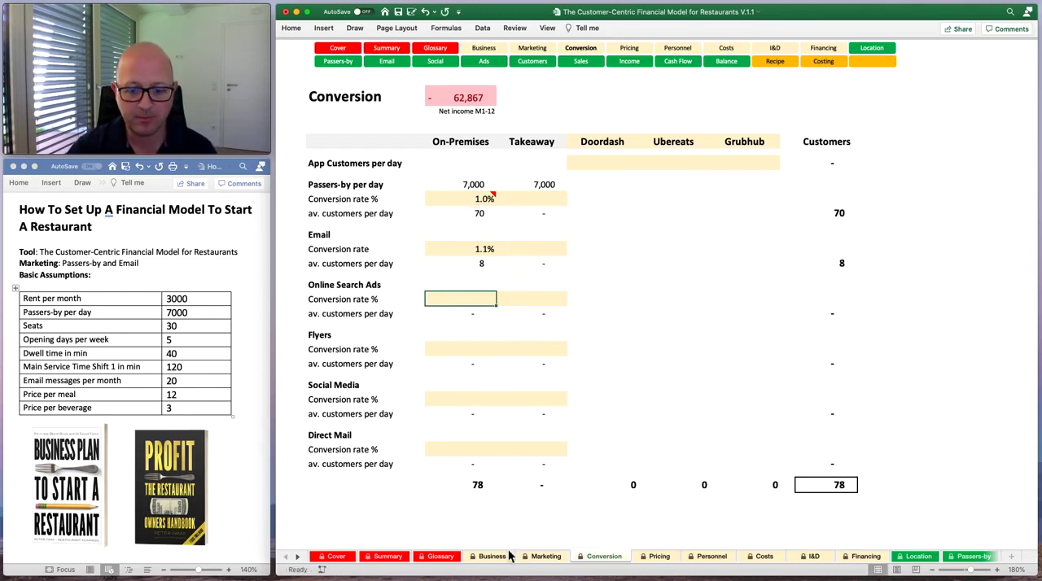
On the Pricing sheet, set the on-premises COGS to 25% of sales for food and 15% for beverages.
click(654, 559)
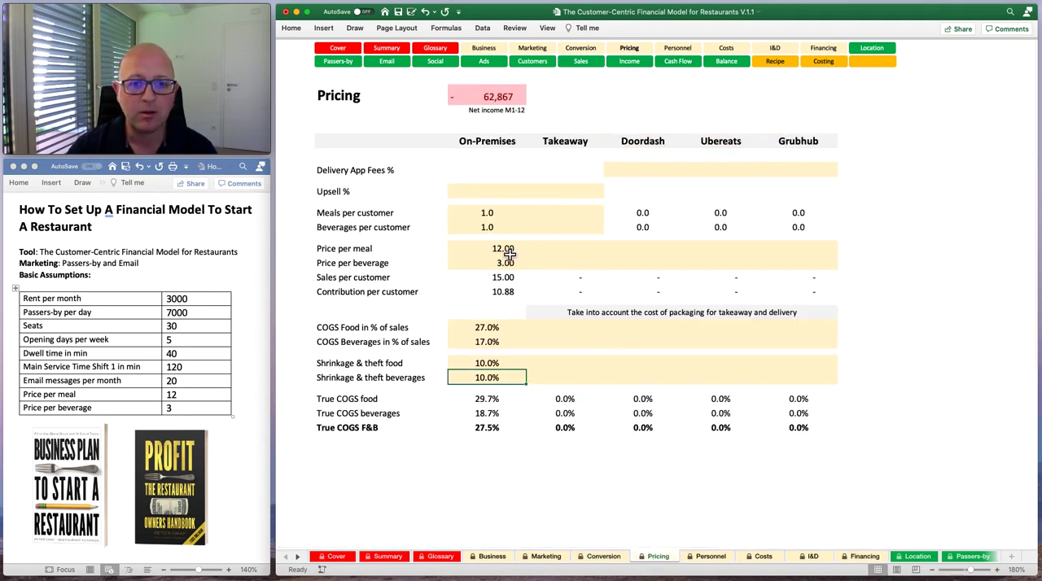
click(486, 327)
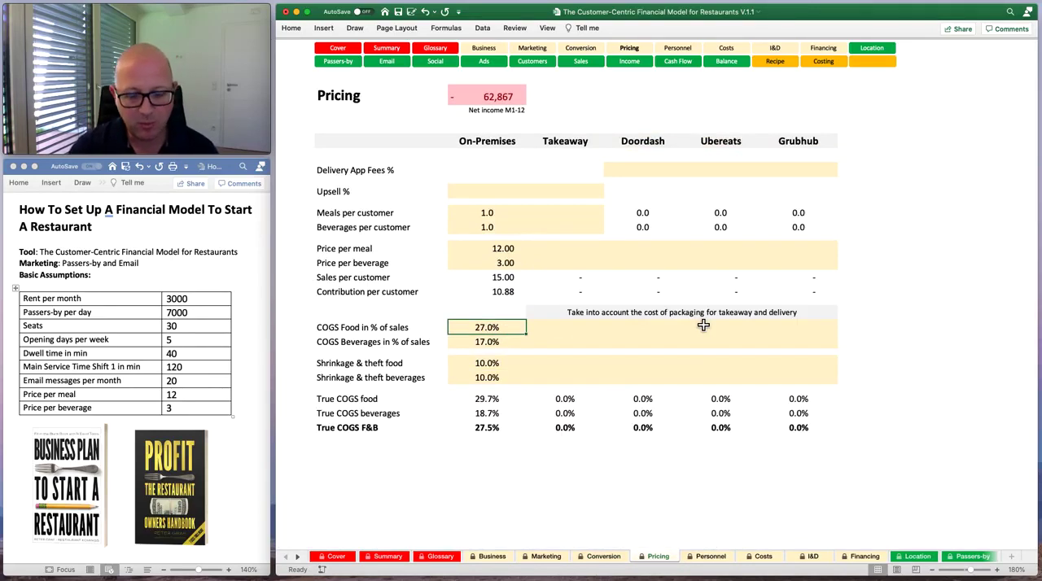
text(25%)
key(Return)
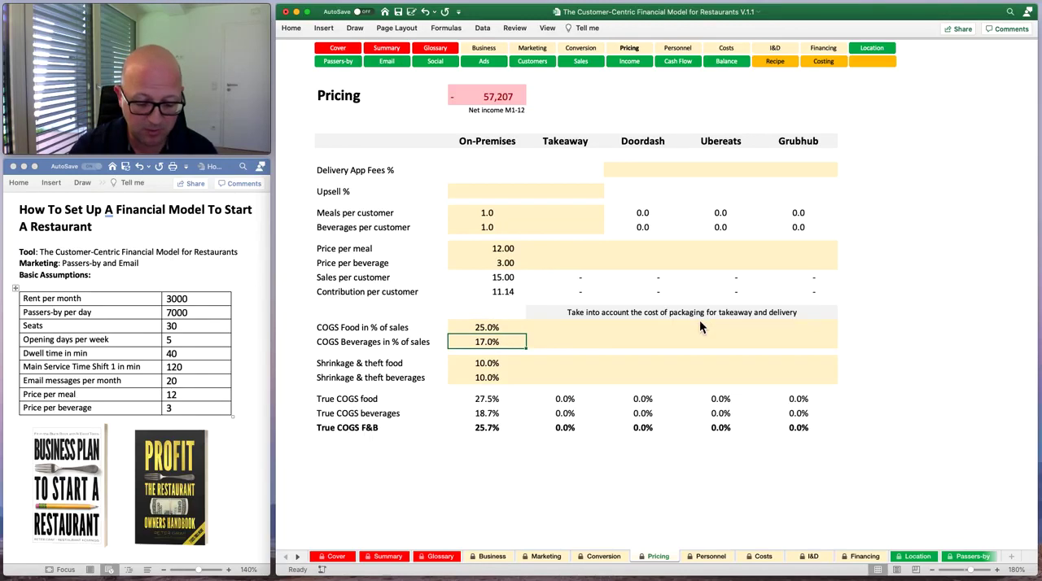
text(15%)
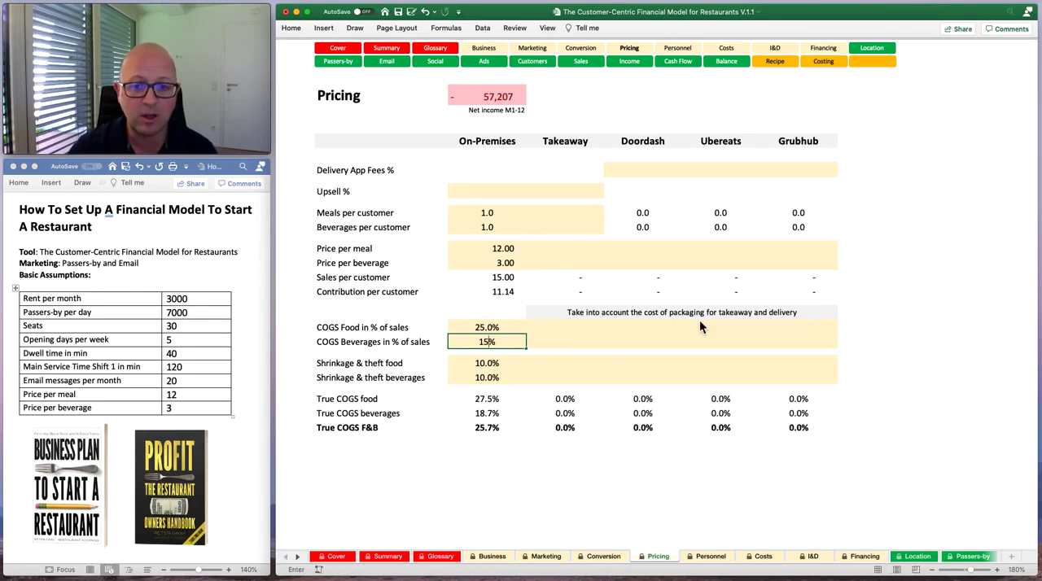
key(Return)
key(Up)
key(Up)
key(Down)
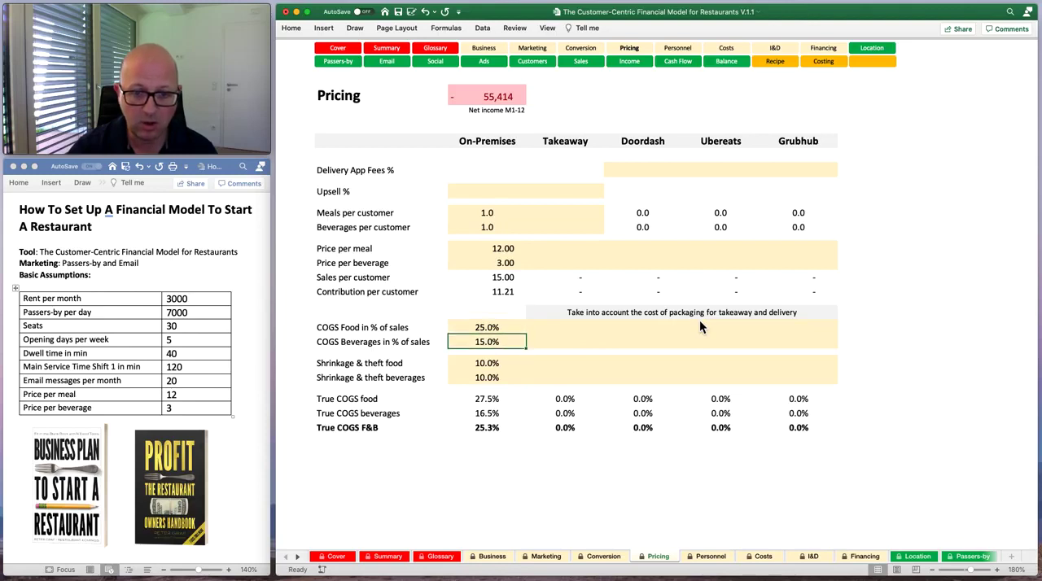
Set on-premises shrinkage and theft to 5% for both food and beverages.
key(Down)
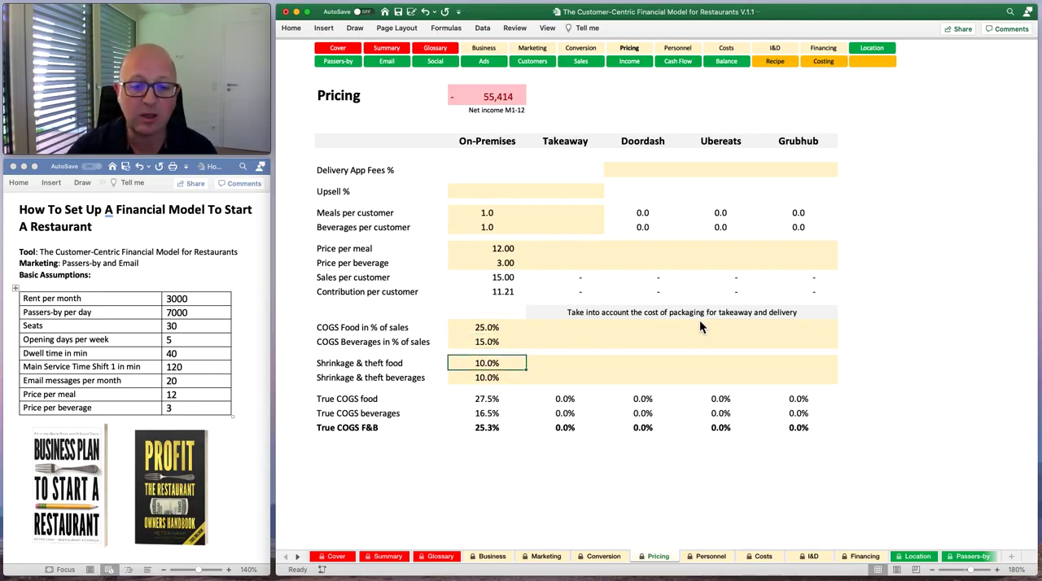
text(5)
key(Return)
text(5)
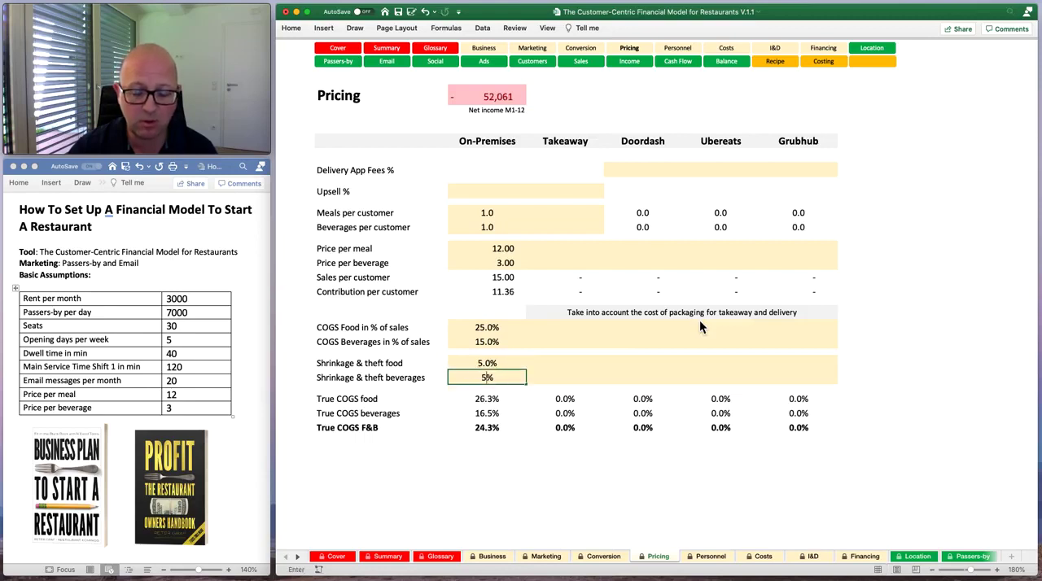
key(Return)
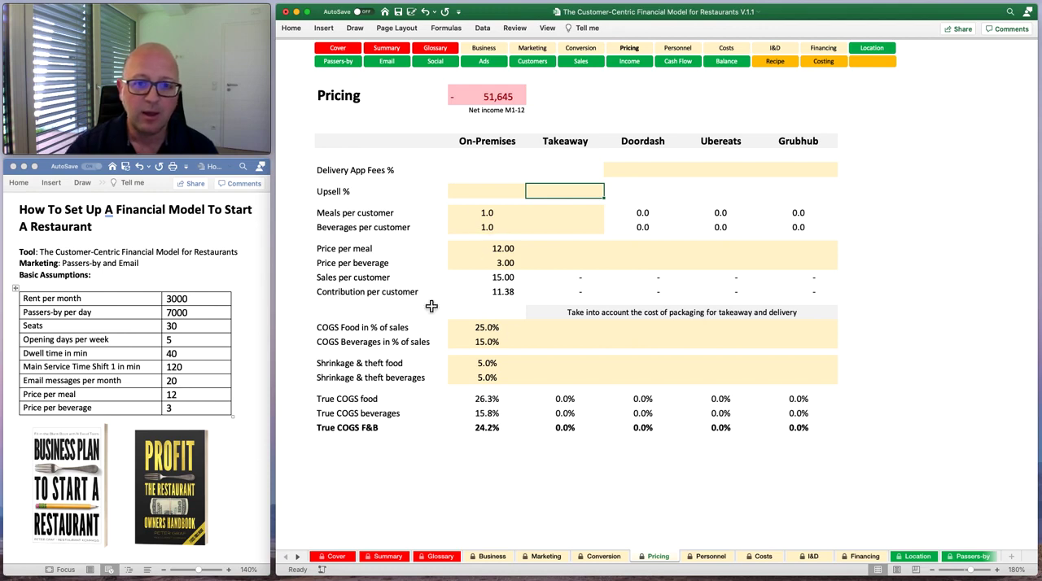
Set the on-premises upsell rate to 25%.
click(468, 193)
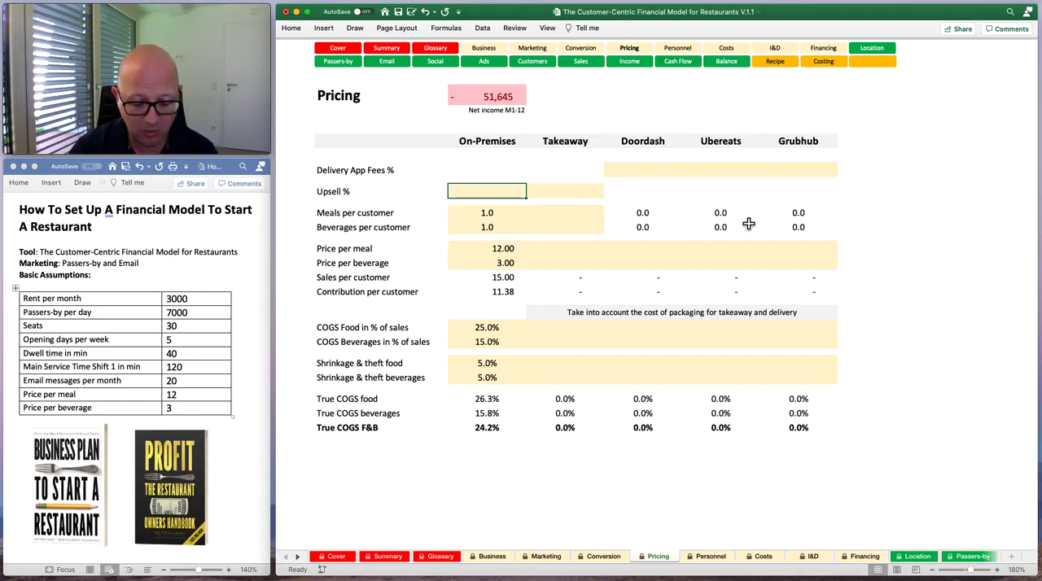
text(25%)
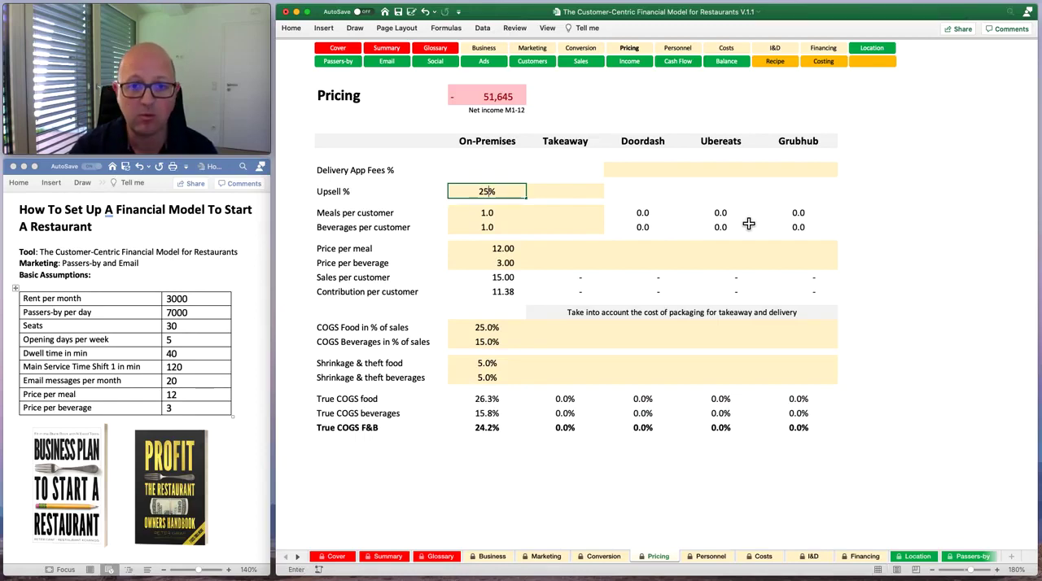
key(Return)
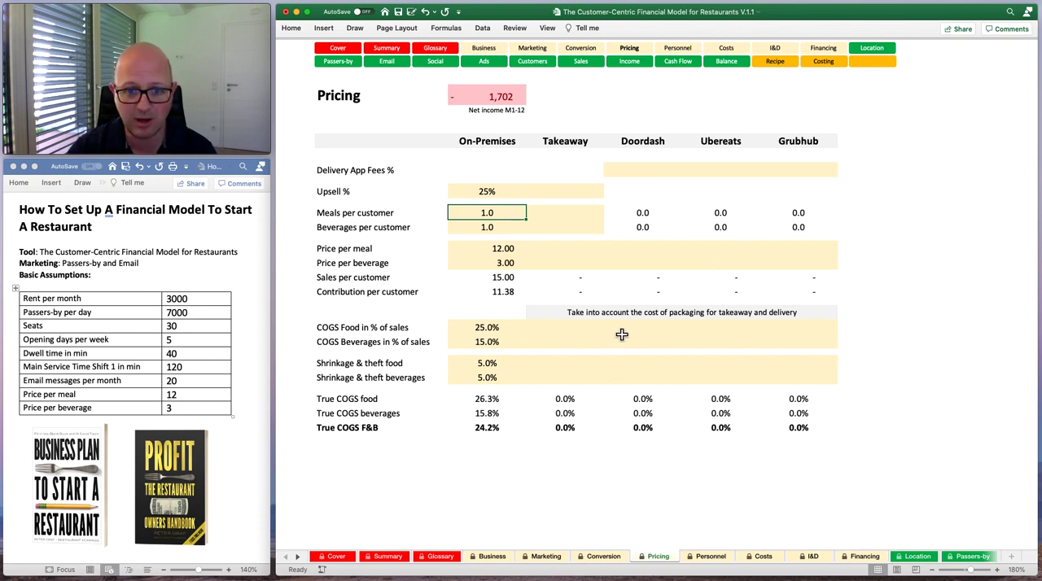
click(480, 229)
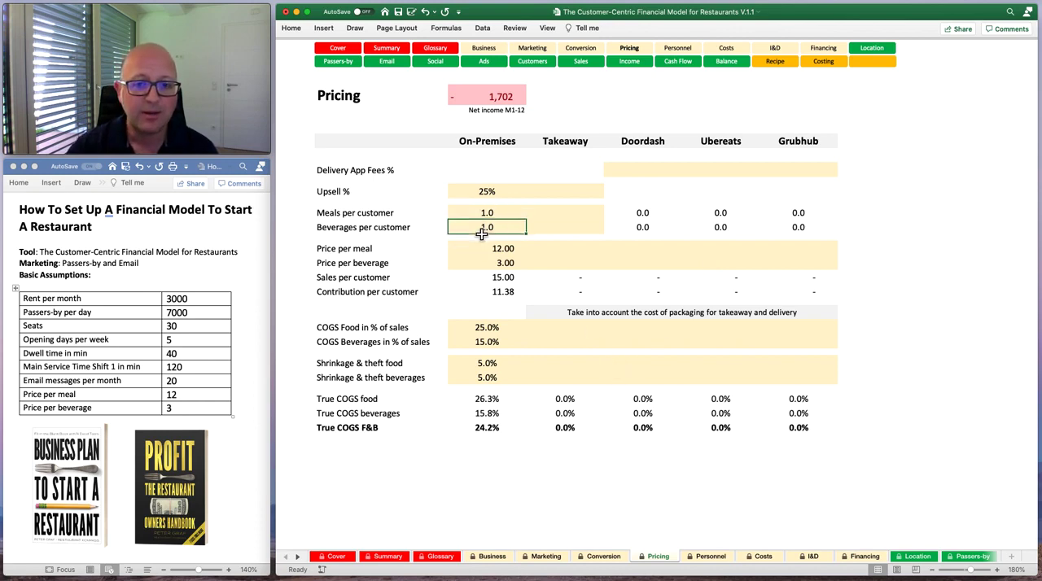
On the Personnel sheet, set the service time to 2 minutes per meal and 1.5 minutes per beverage.
click(708, 556)
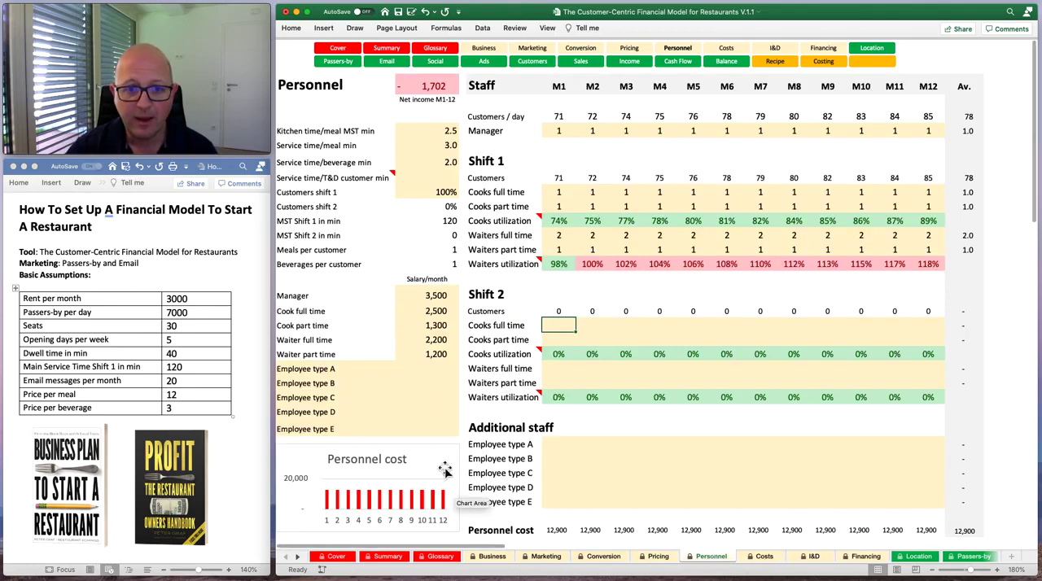
click(427, 132)
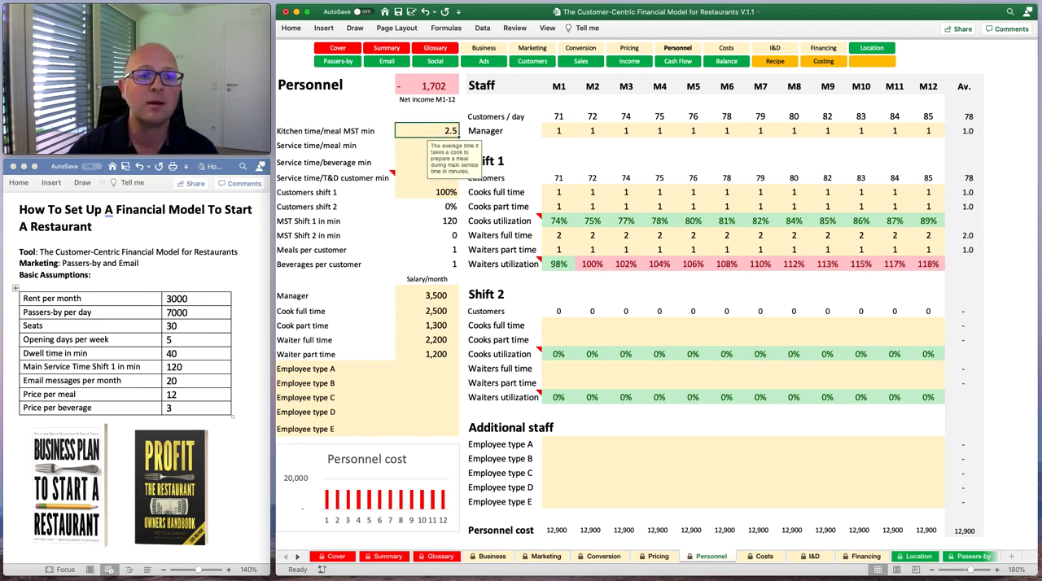
click(414, 146)
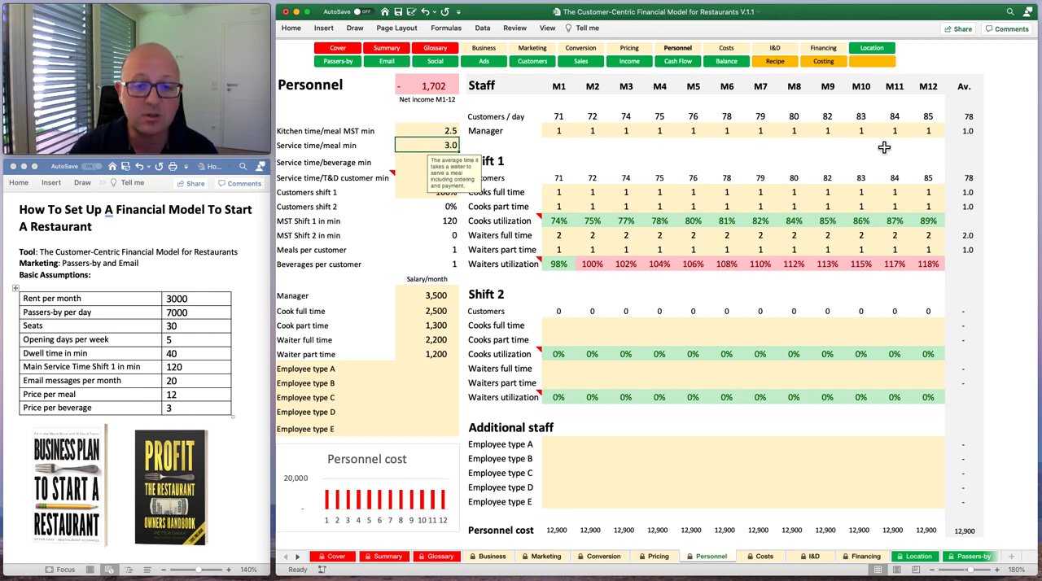
text(2)
key(Return)
text(1.5)
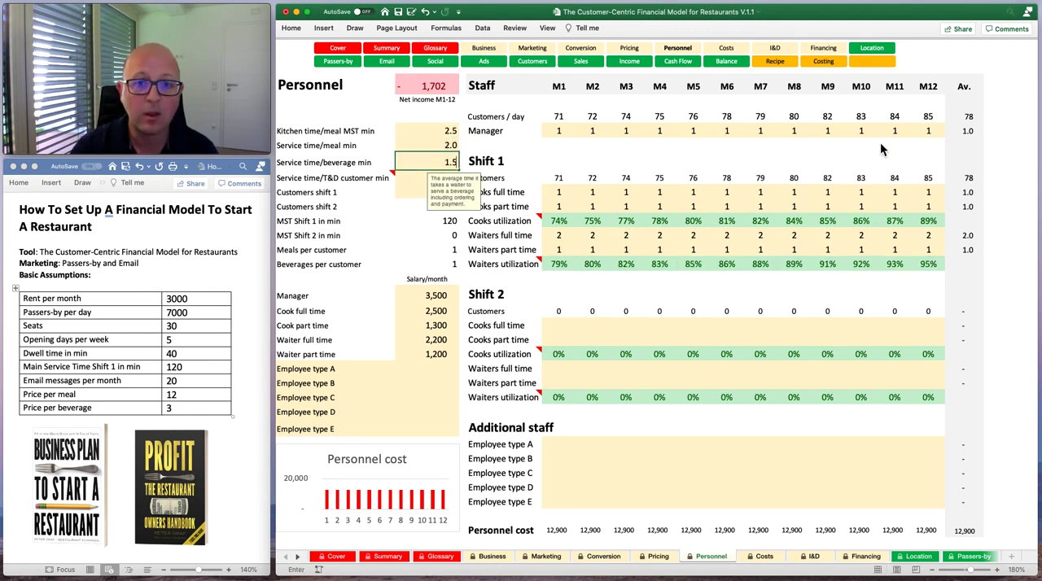
key(Return)
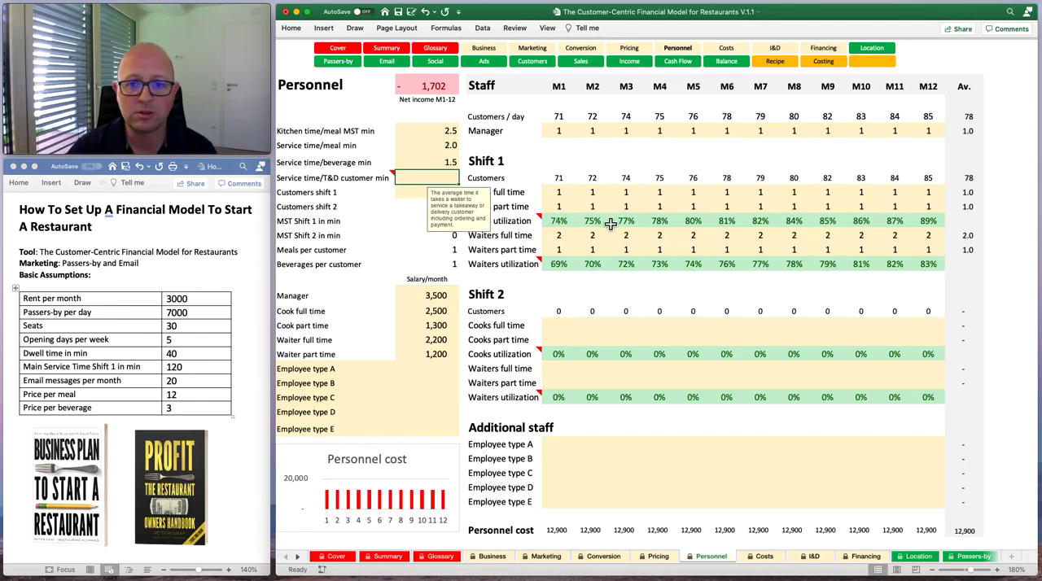
Clear the part-time waiters of Shift 1 for all months from M1 to M12.
click(566, 250)
key(BackSpace)
key(Right)
key(BackSpace)
key(Right)
key(BackSpace)
key(Right)
key(BackSpace)
key(Right)
key(BackSpace)
key(Right)
key(BackSpace)
key(Right)
key(BackSpace)
key(Right)
key(BackSpace)
key(Right)
key(BackSpace)
key(Right)
key(BackSpace)
key(Right)
key(BackSpace)
key(Right)
key(BackSpace)
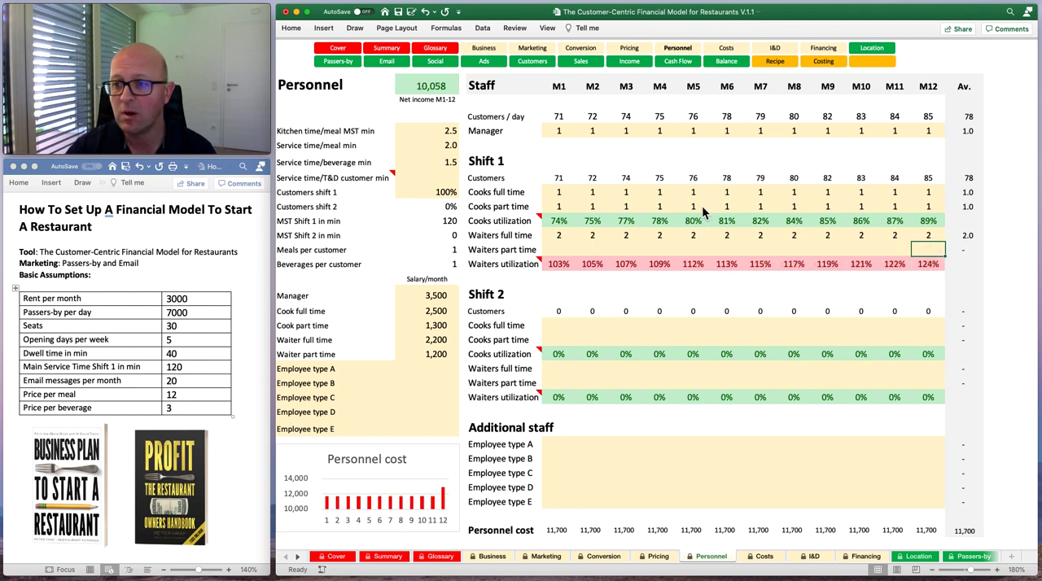
key(Left)
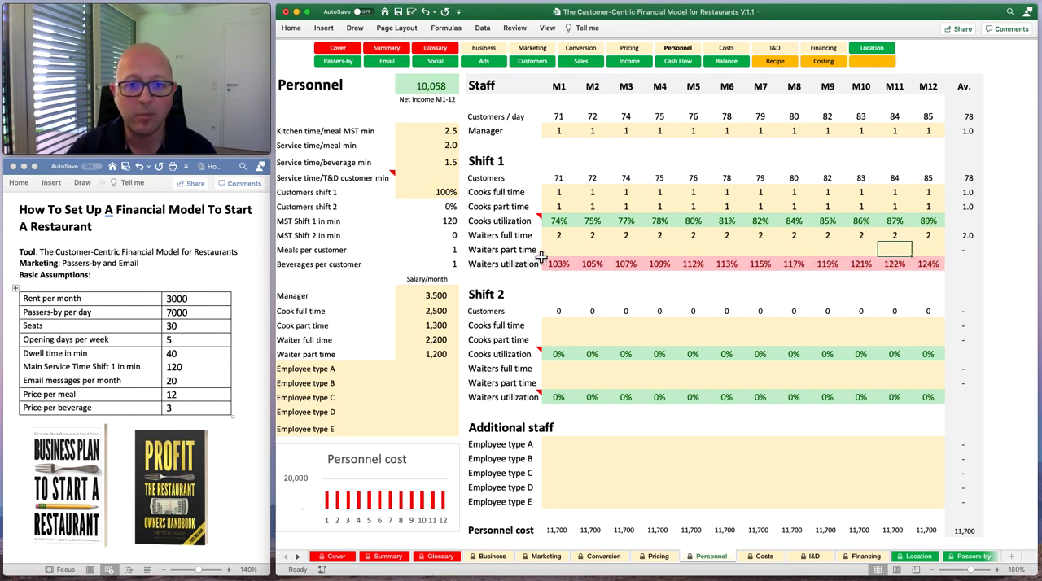
Try Shift 1 without the part-time cook in M1 and restore the value to 1.
click(431, 133)
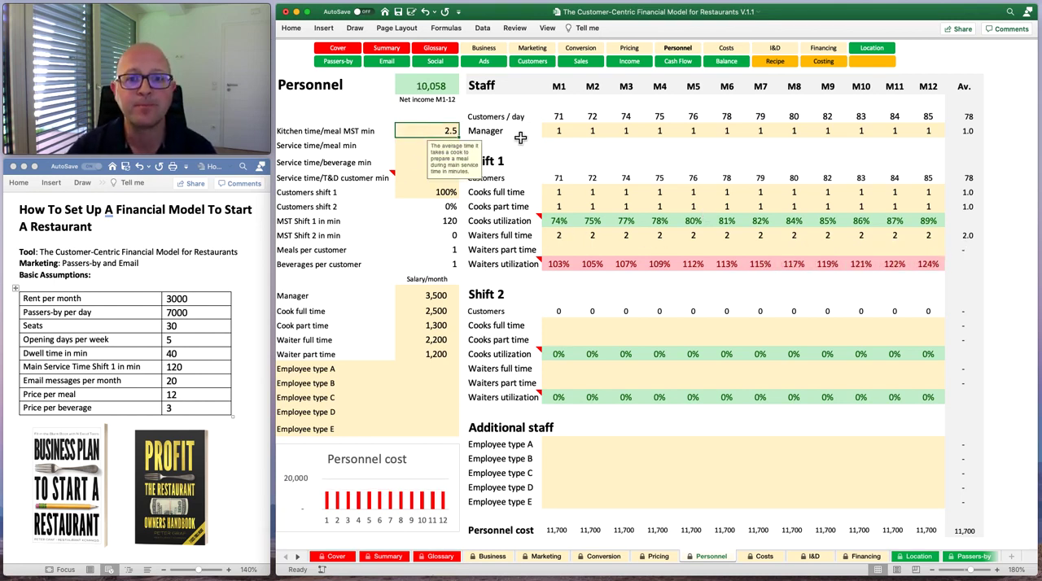
click(568, 209)
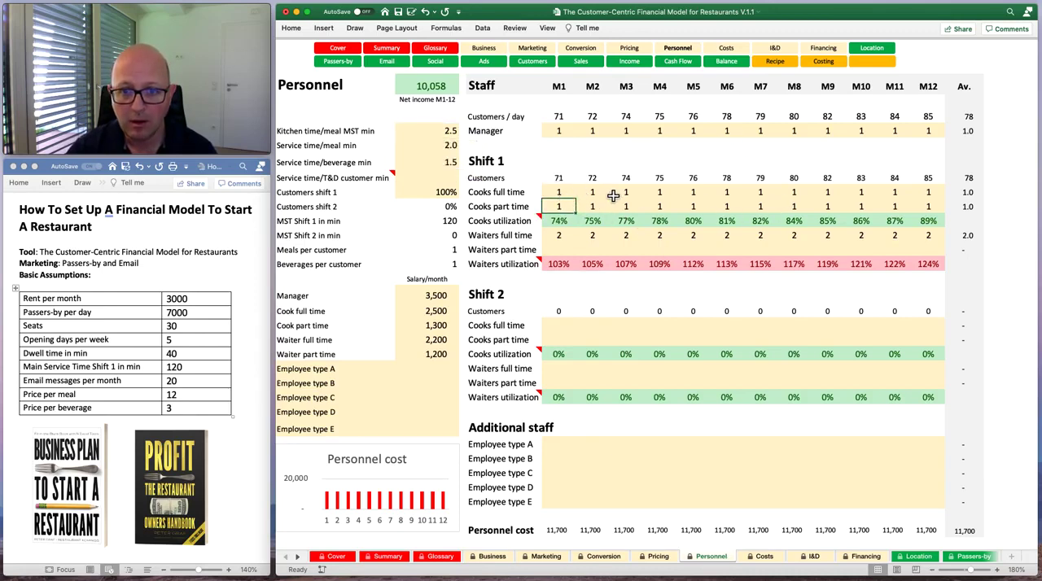
key(Delete)
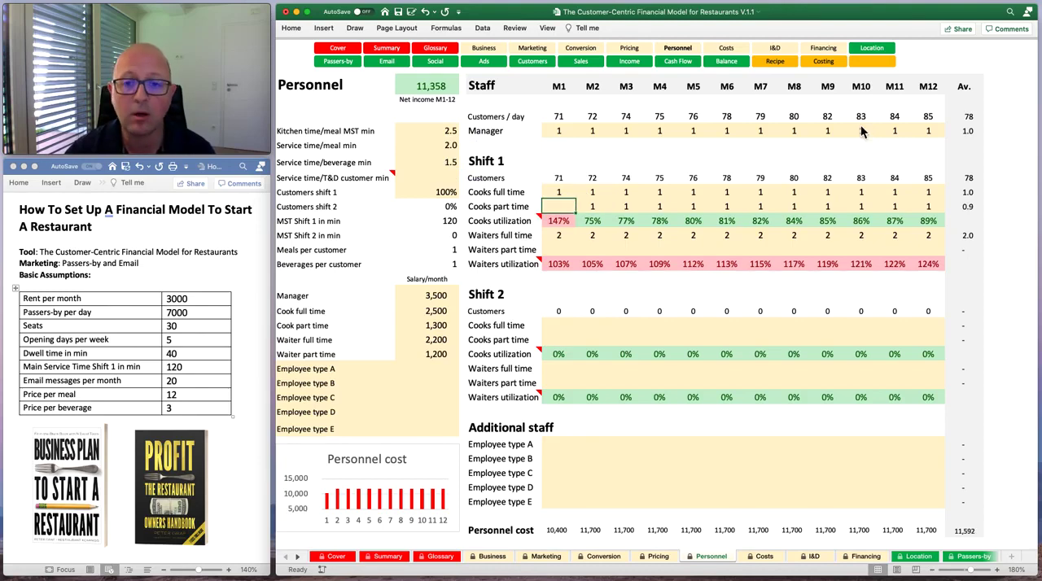
text(1)
key(Tab)
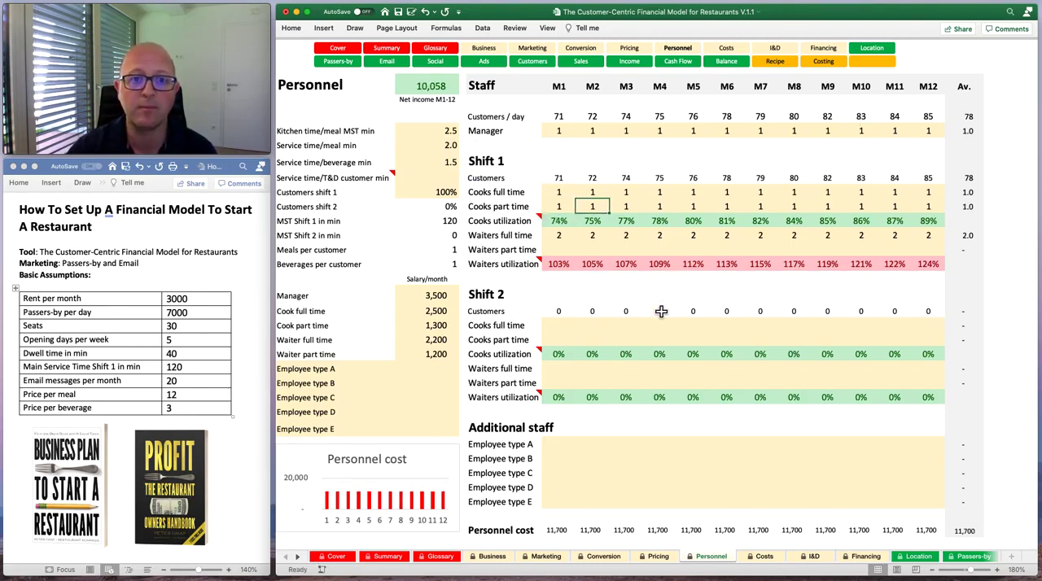
Open the Income sheet to review monthly sales, expenses and net income.
scroll(660, 366, right, 3)
scroll(660, 365, left, 3)
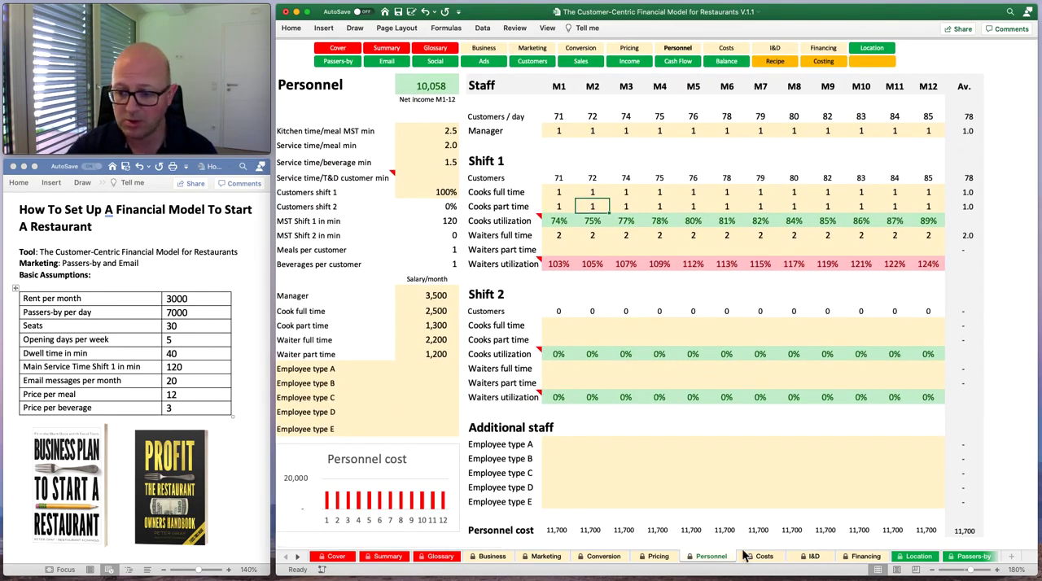
click(298, 557)
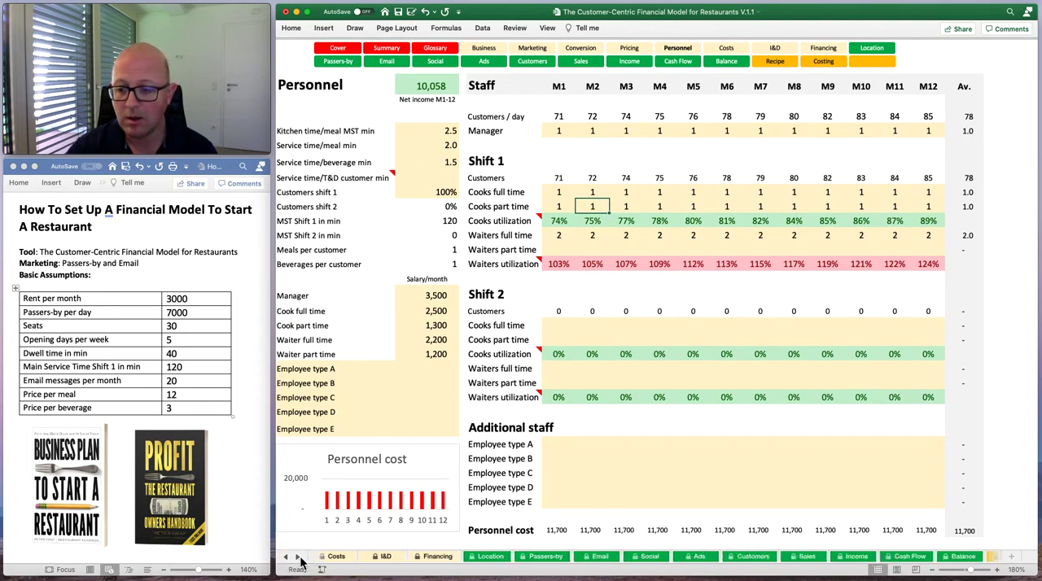
click(850, 558)
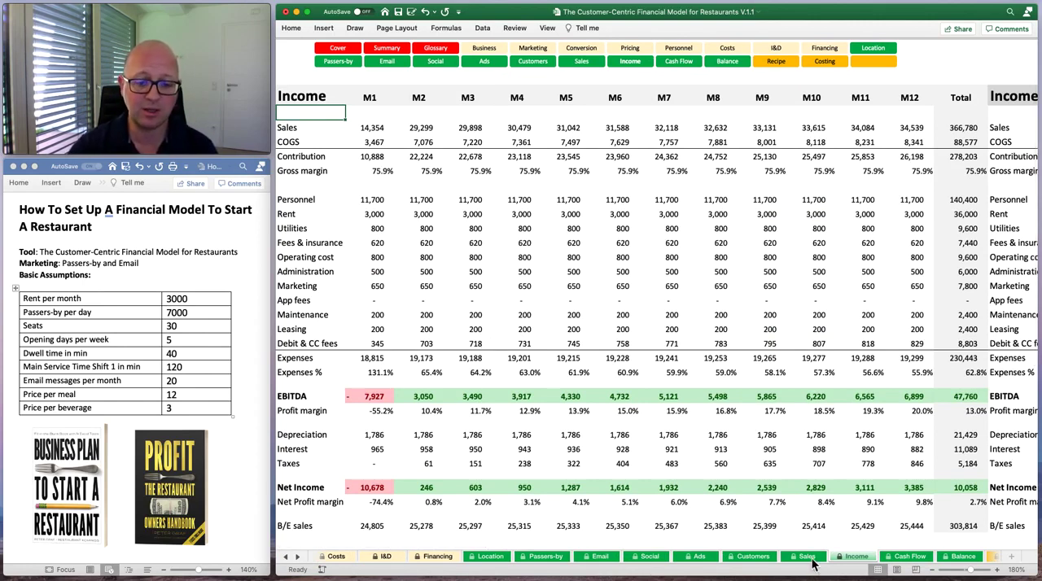
On the Business sheet, set the planned location's rent per month to 2,500 and its passers-by per day to 8,000.
click(286, 558)
click(286, 558)
click(287, 558)
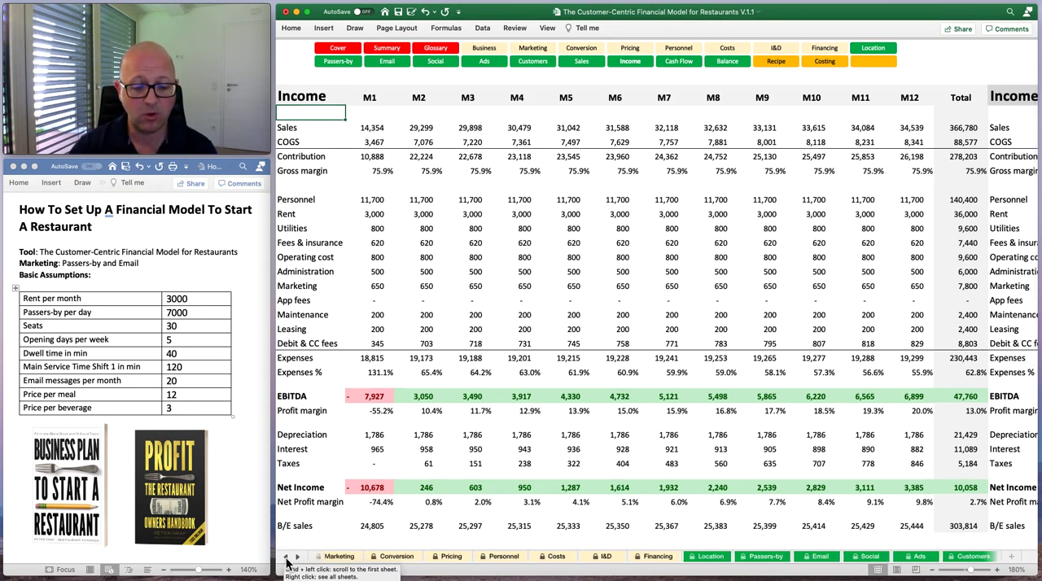
click(286, 558)
click(286, 559)
click(286, 558)
click(287, 558)
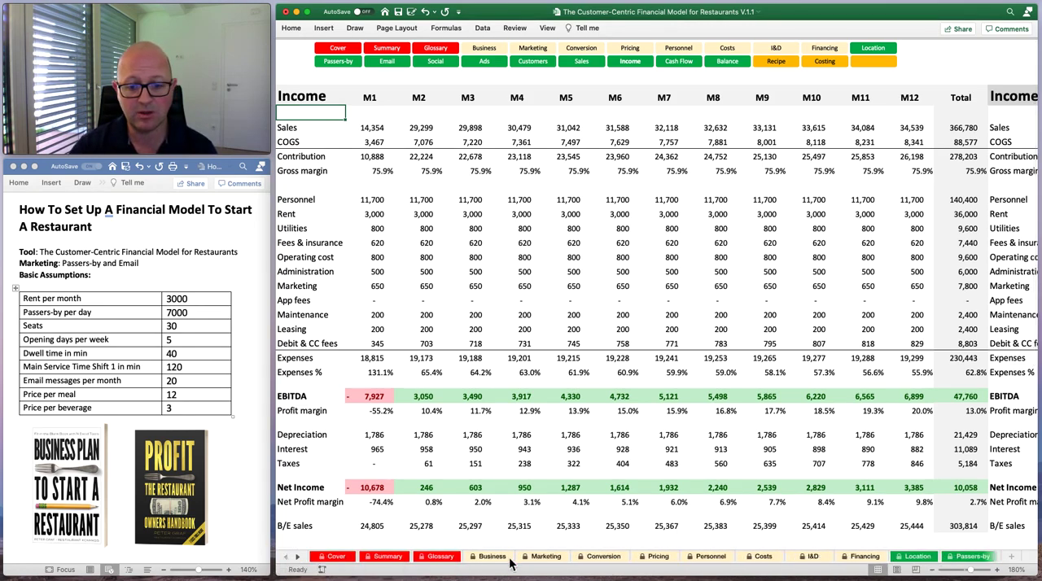
click(491, 557)
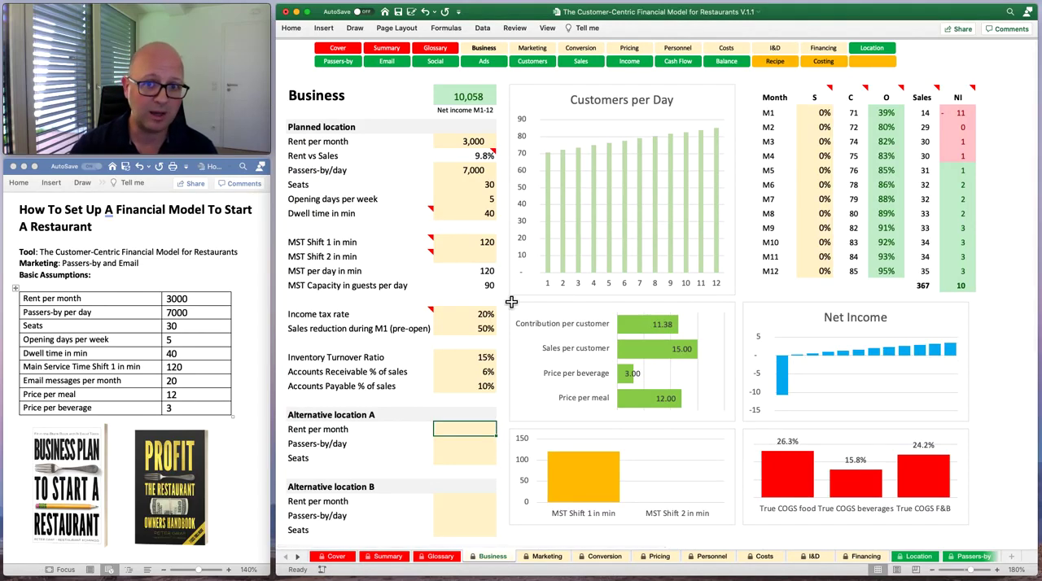
click(468, 143)
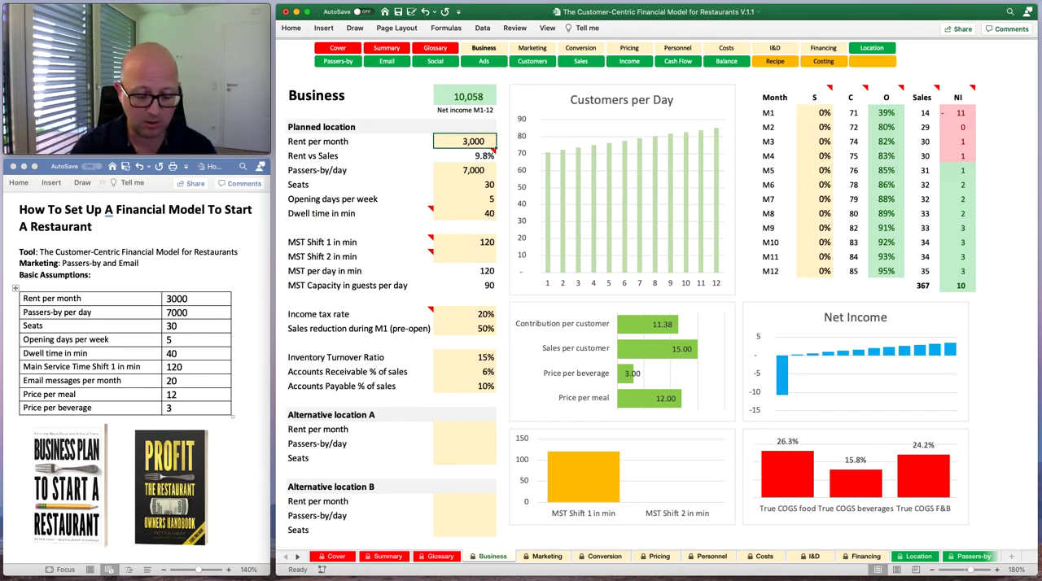
text(2500)
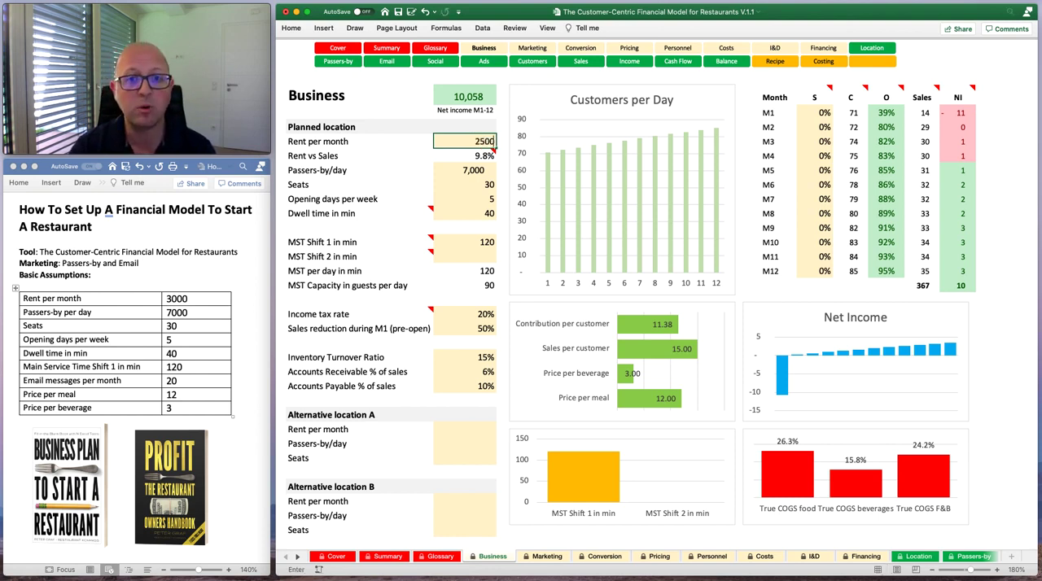
key(Return)
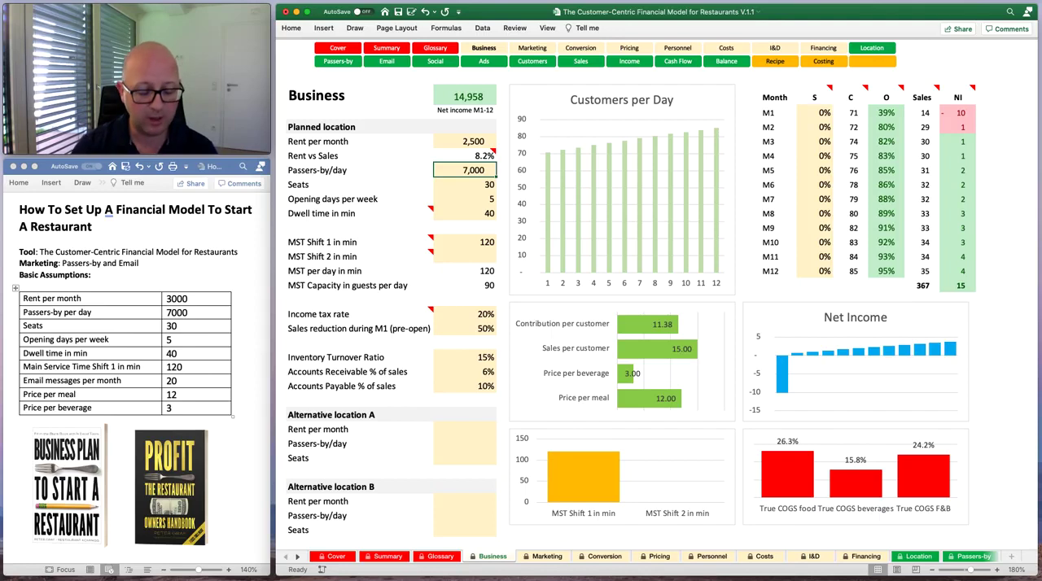
text(8)
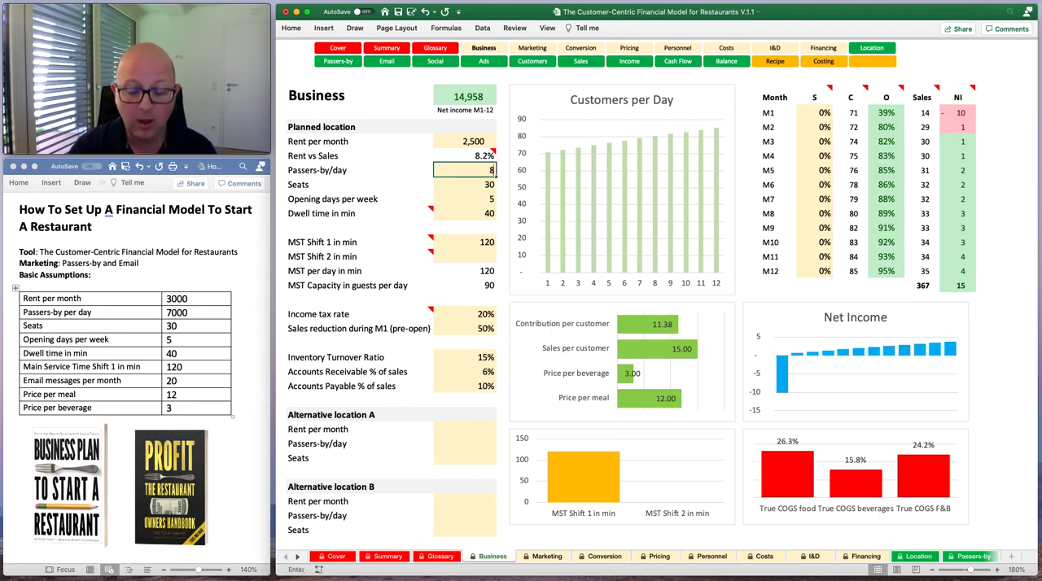
key(Return)
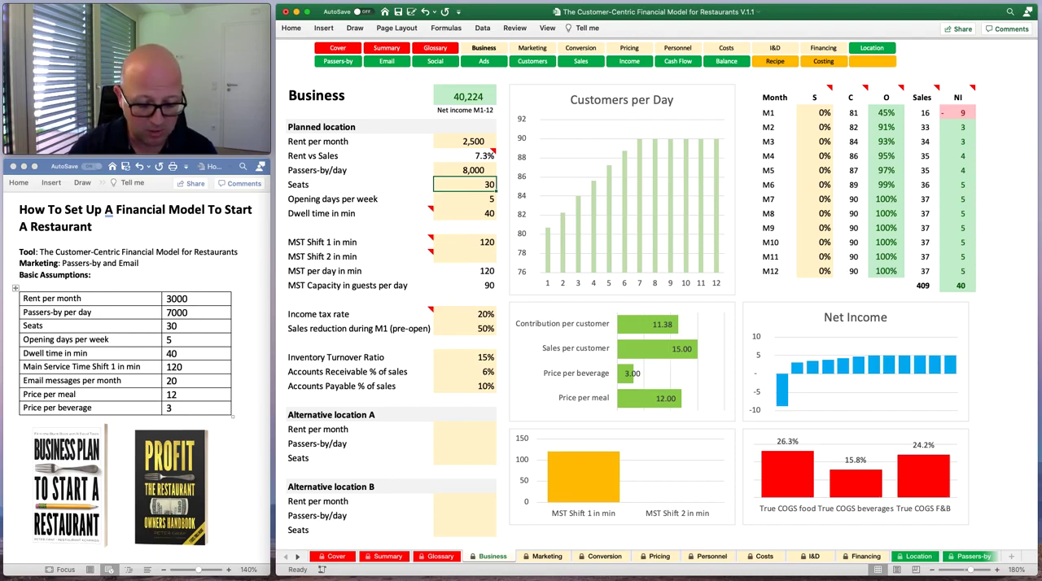
Test the planned location with 35 seats and with 12 seats.
text(35)
key(Return)
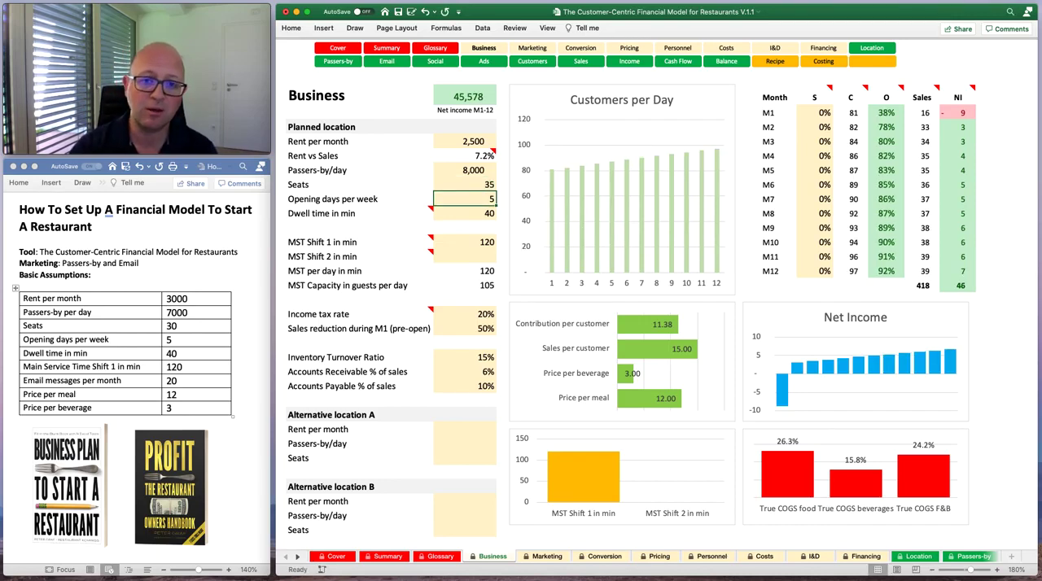
click(463, 189)
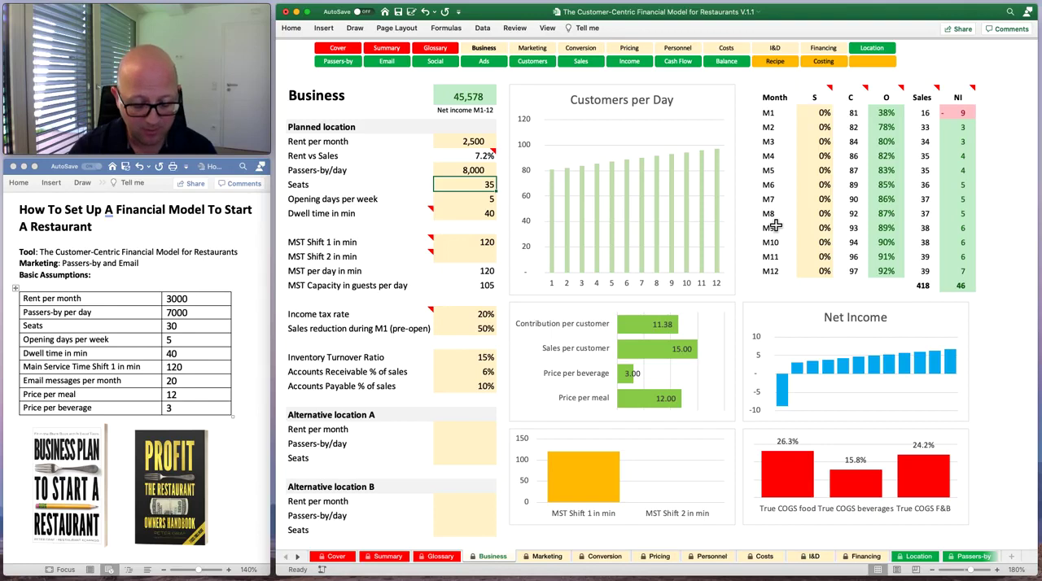
text(12)
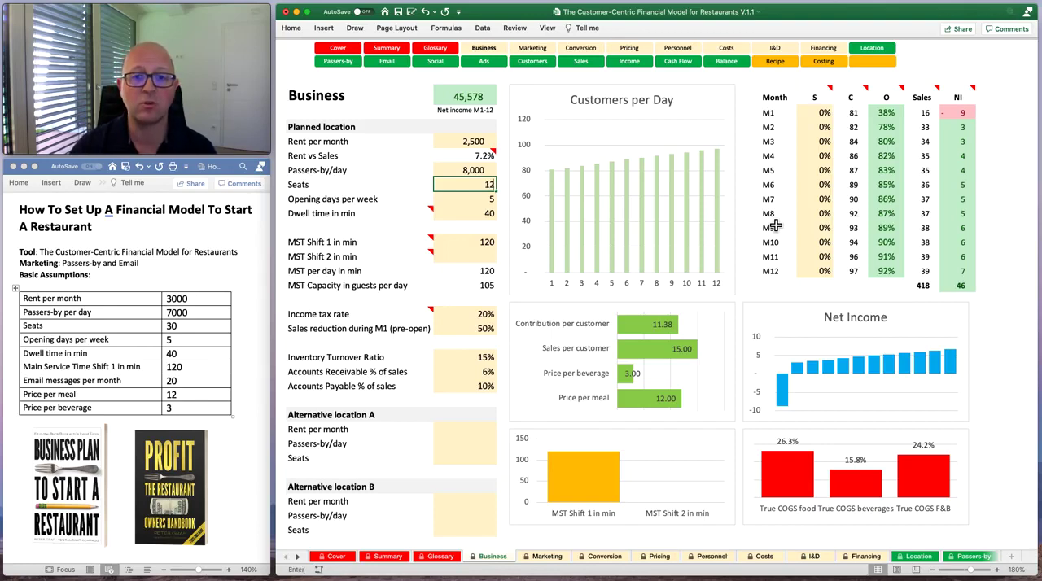
key(Return)
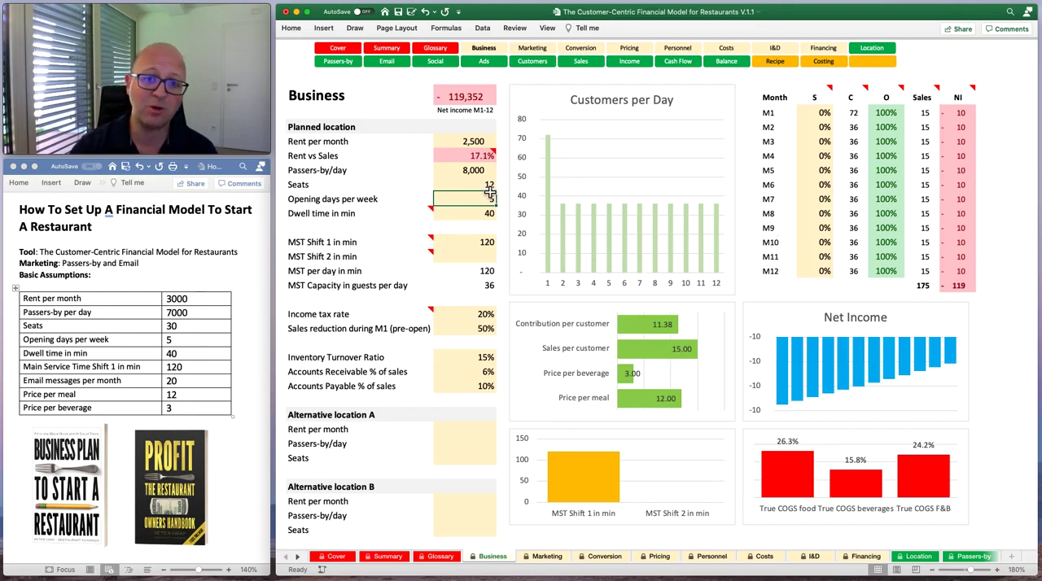
Test the planned location with 20 seats and with 30 seats, checking the seat occupancy per month.
click(459, 184)
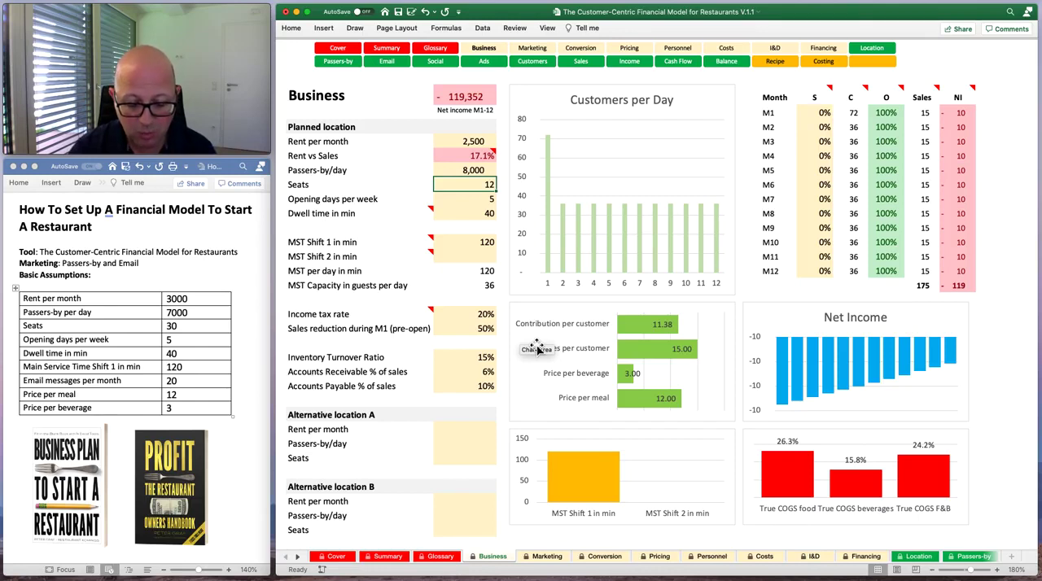
text(20)
key(Return)
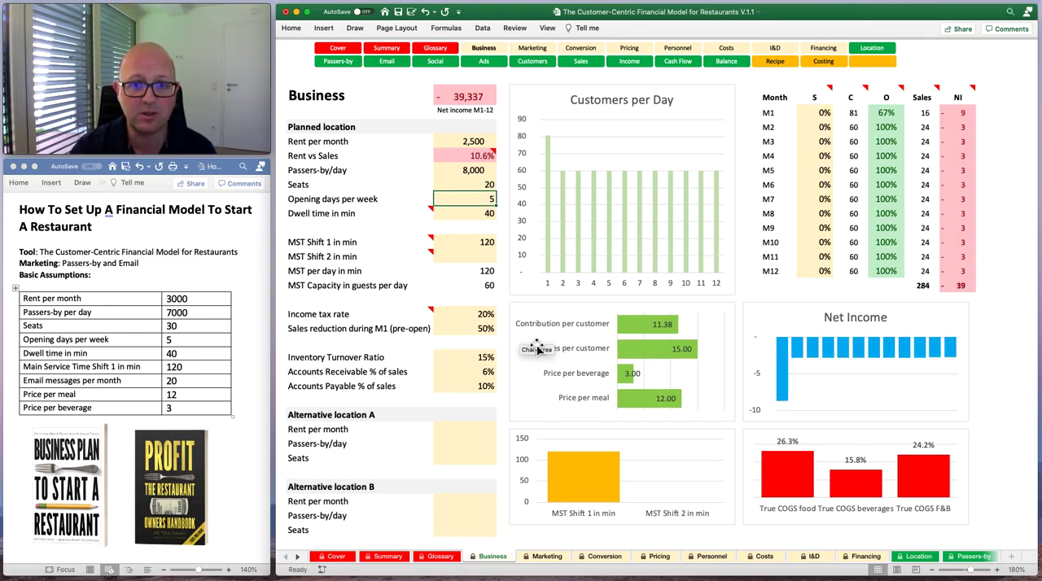
key(Up)
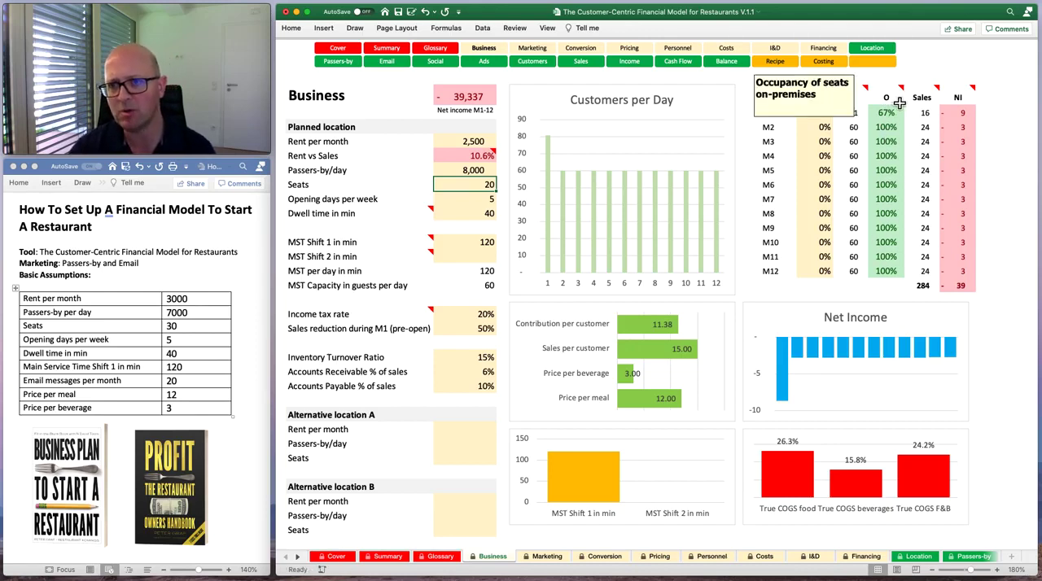
mouse_move(895, 99)
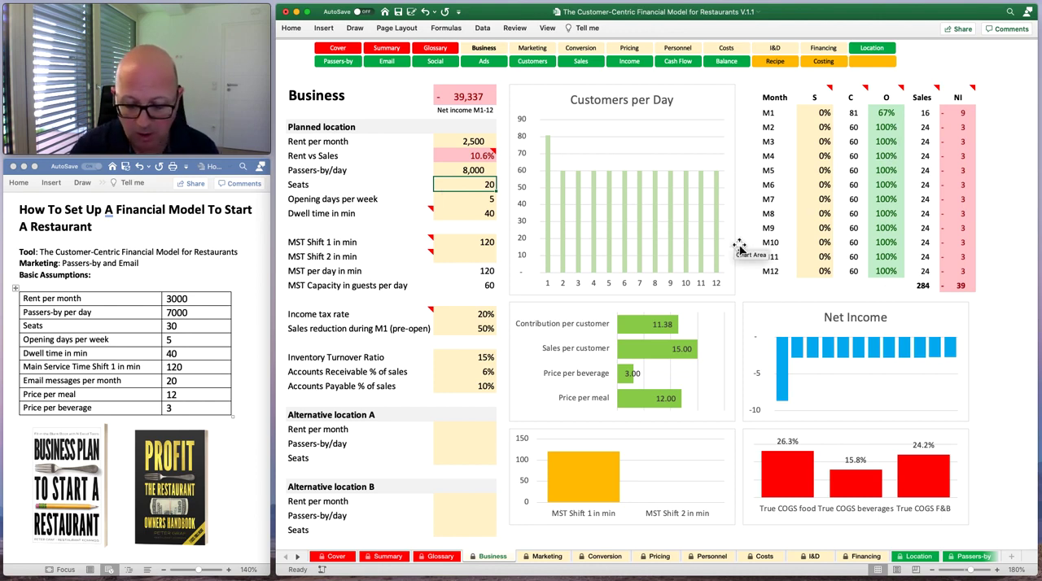
text(30)
key(Return)
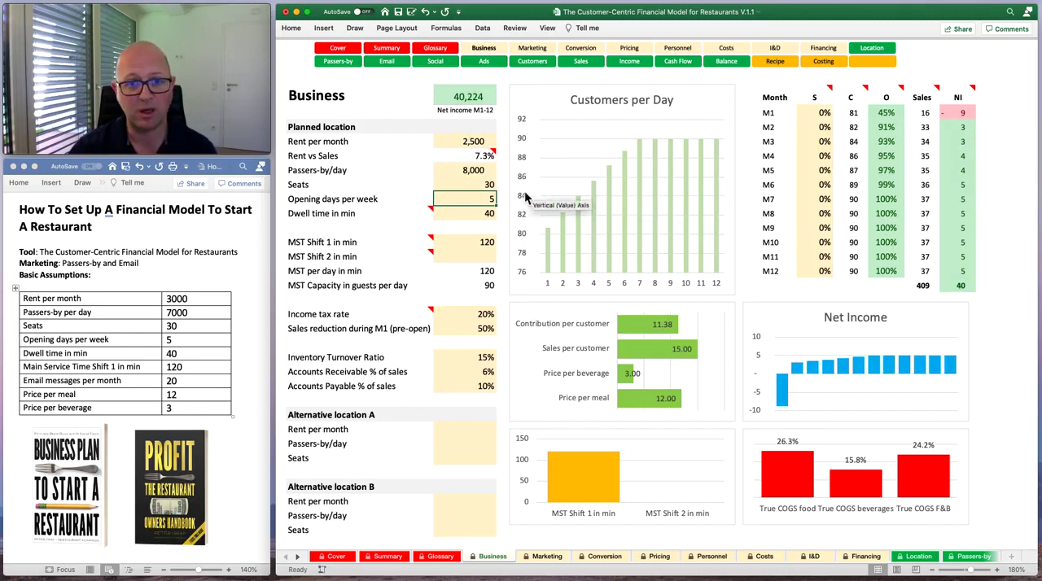
Set the number of seats at the planned location to 40.
click(476, 186)
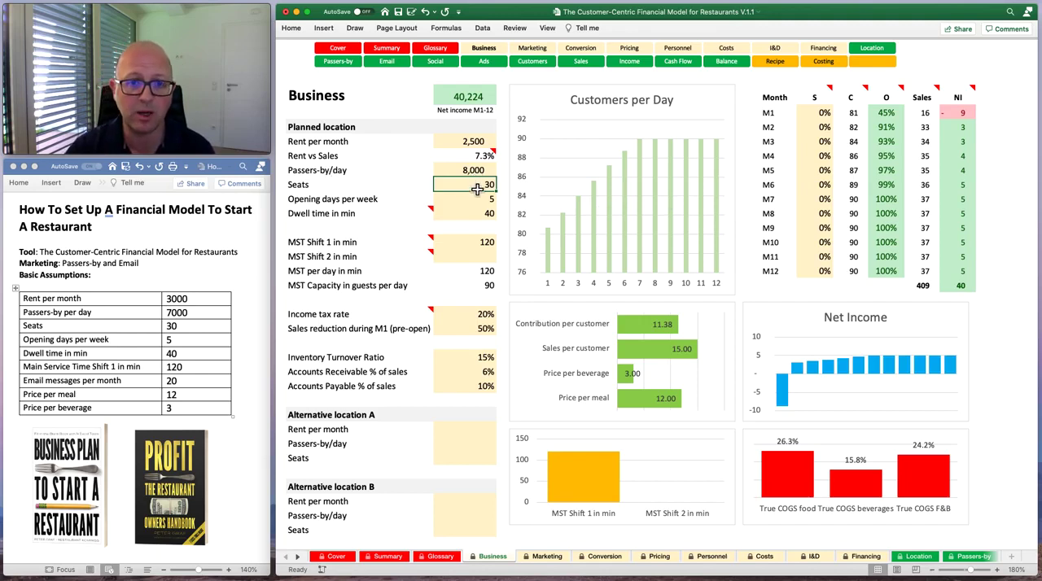
text(40)
key(Return)
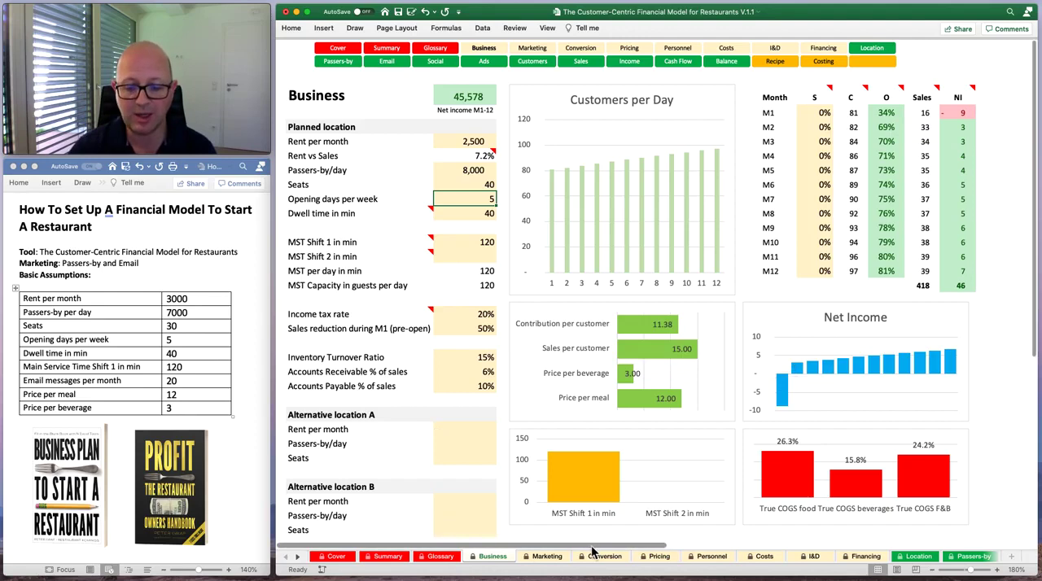
On the Conversion sheet, set the takeaway conversion rate for passers-by to 1%.
click(553, 556)
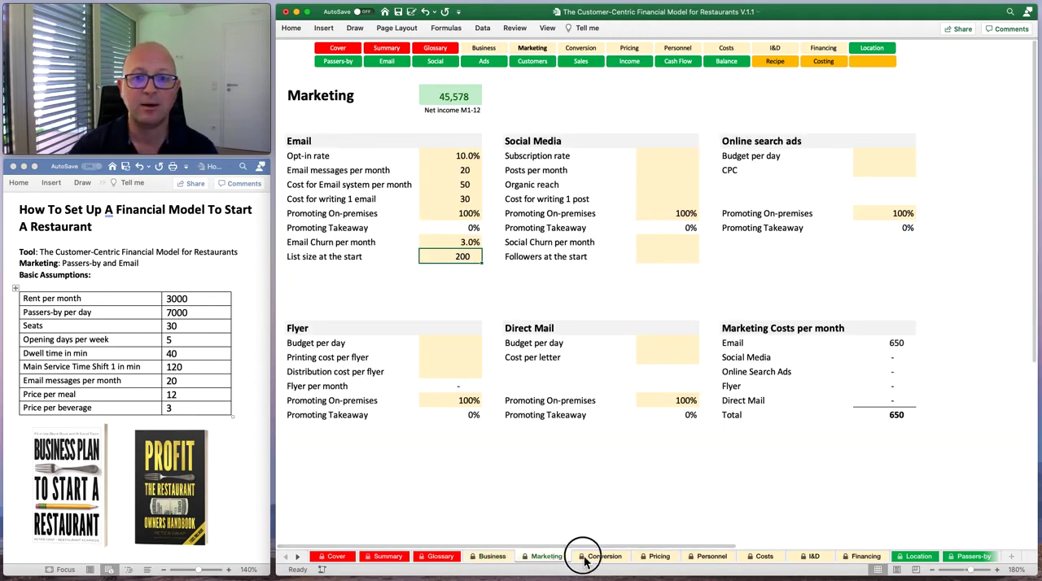
click(583, 559)
click(533, 202)
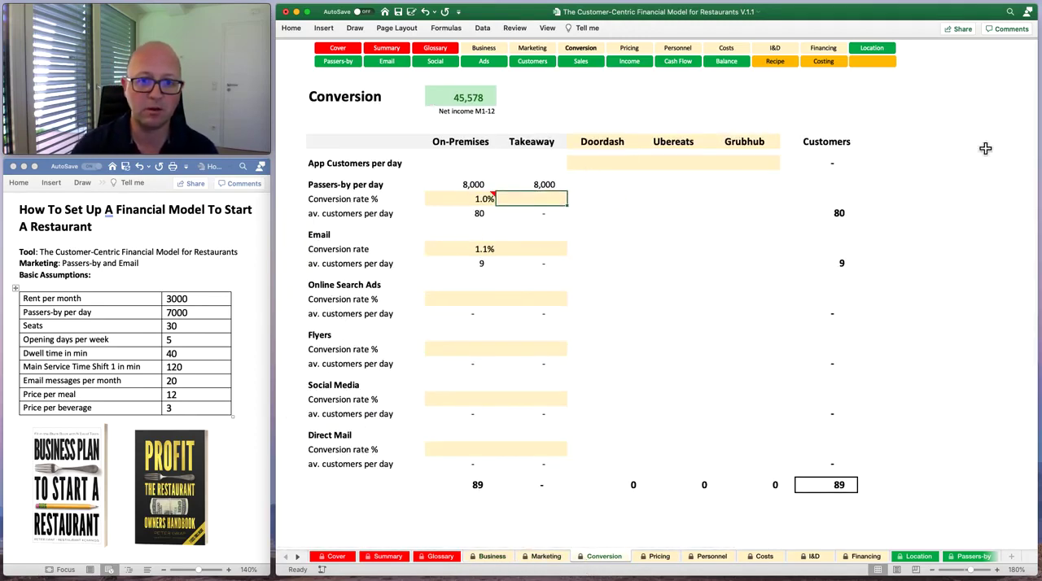
text(1%)
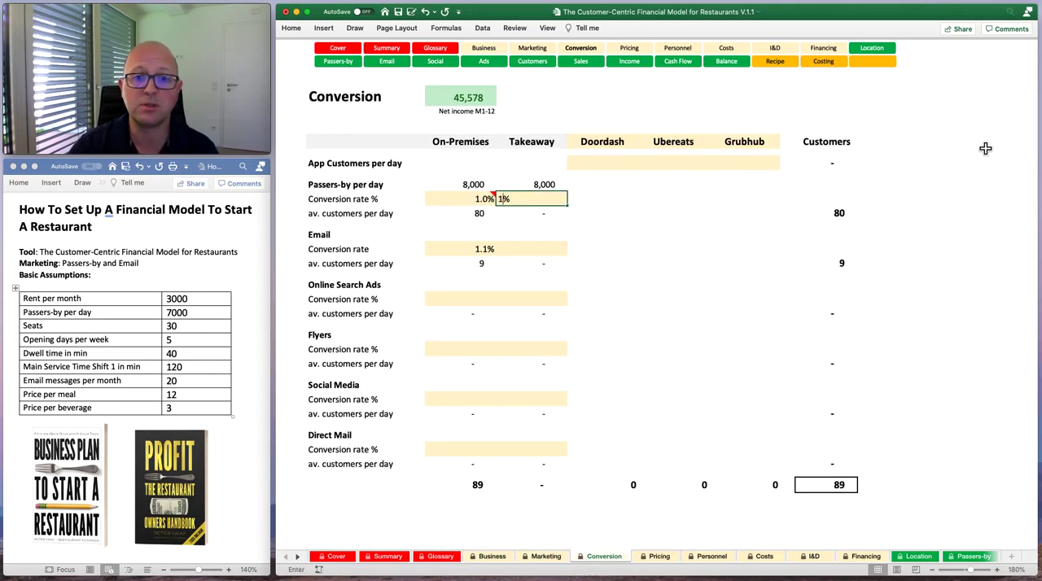
key(Return)
key(Return)
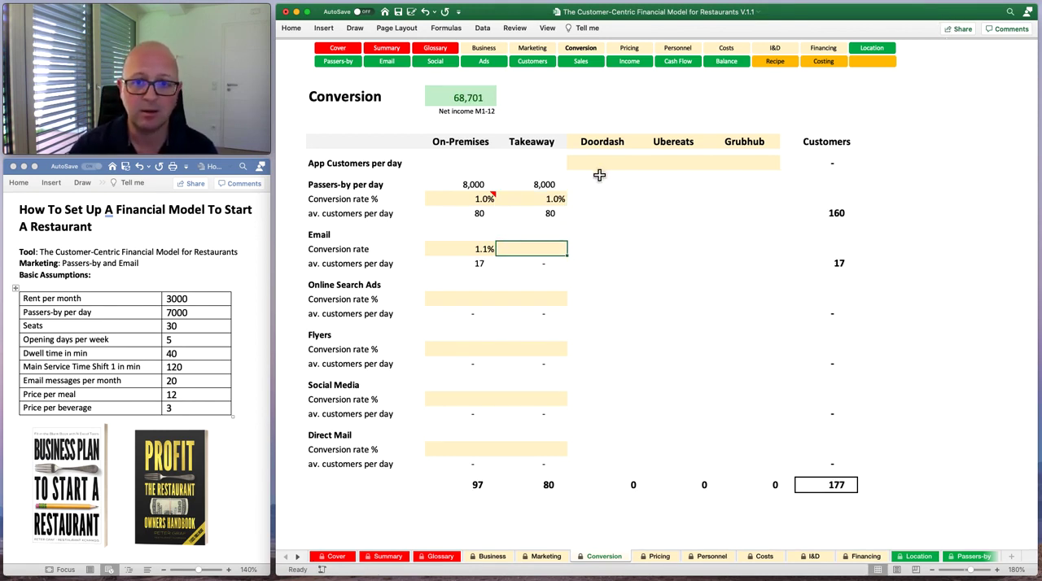
Set the takeaway conversion rate for email to 1%.
click(553, 202)
click(530, 249)
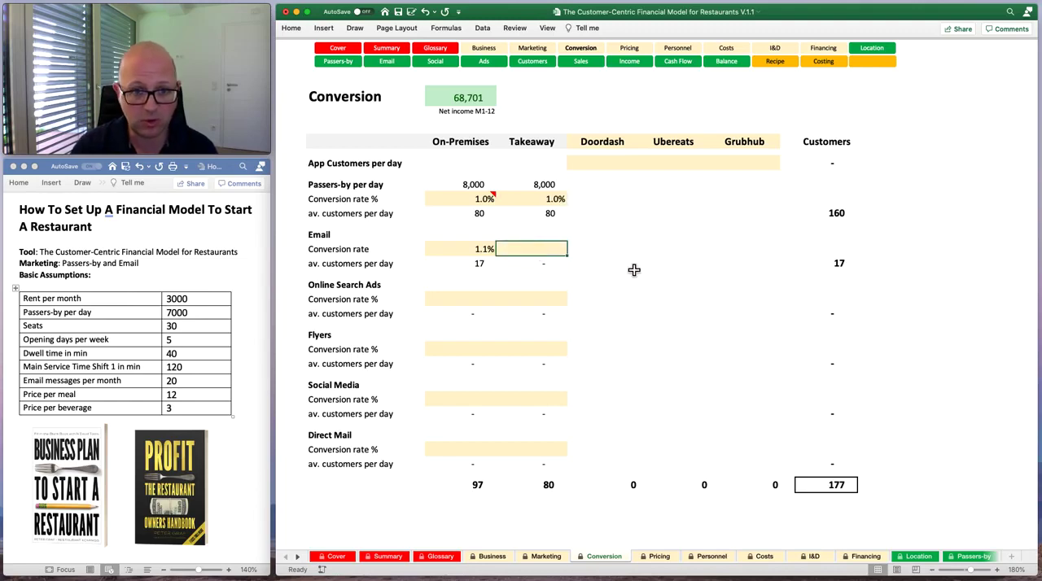
text(1)
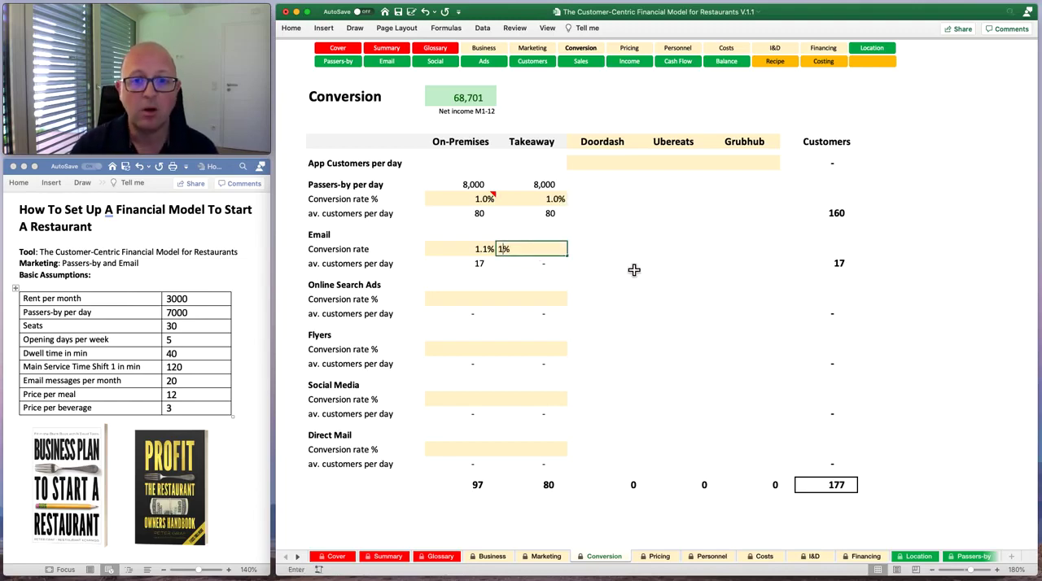
key(Return)
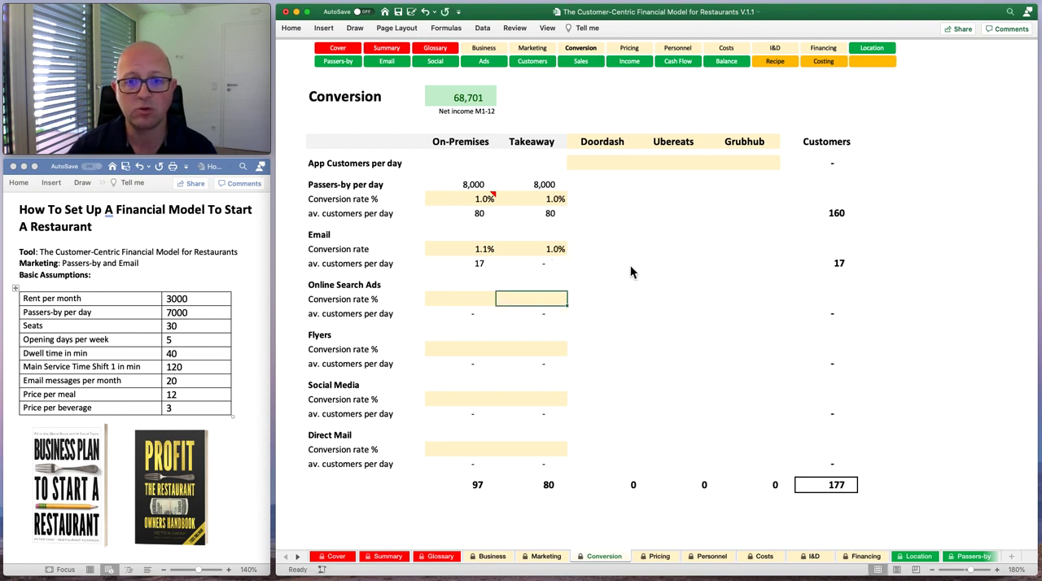
click(558, 252)
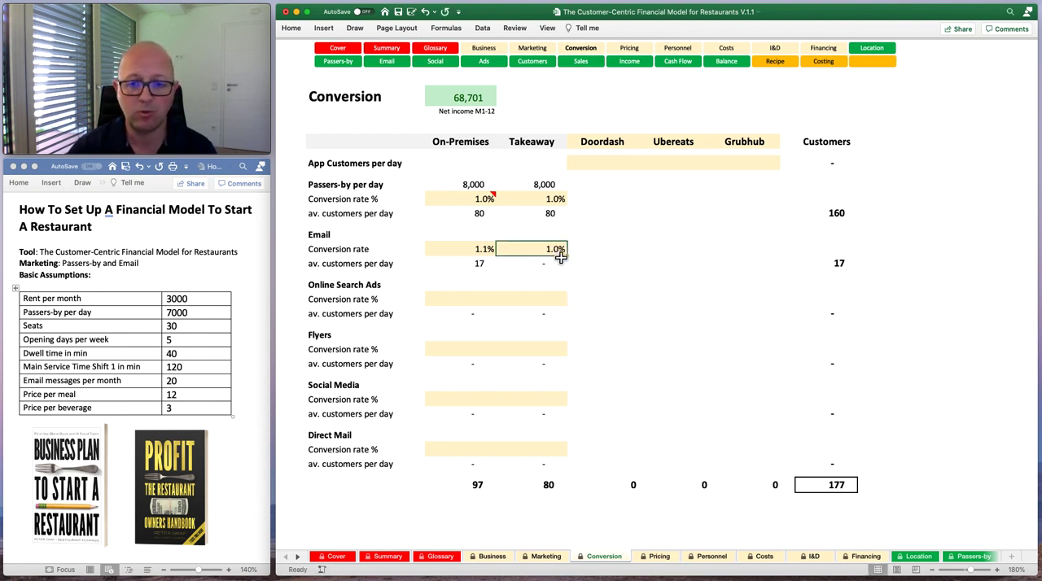
On the Pricing sheet, set takeaway meals per customer to 1.5 and beverages per customer to 0.5.
click(645, 558)
click(569, 192)
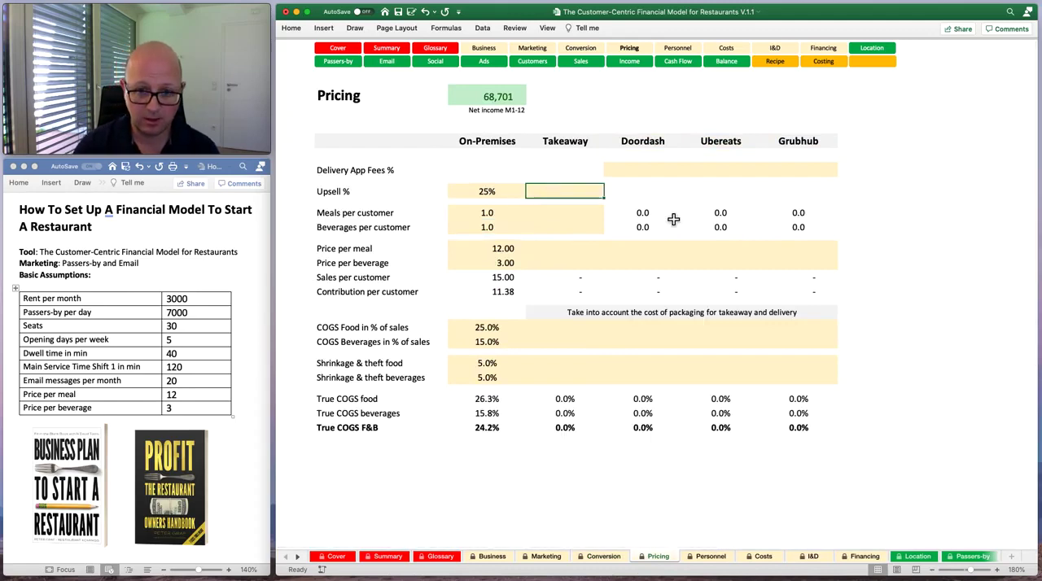
key(Down)
key(Down)
key(Up)
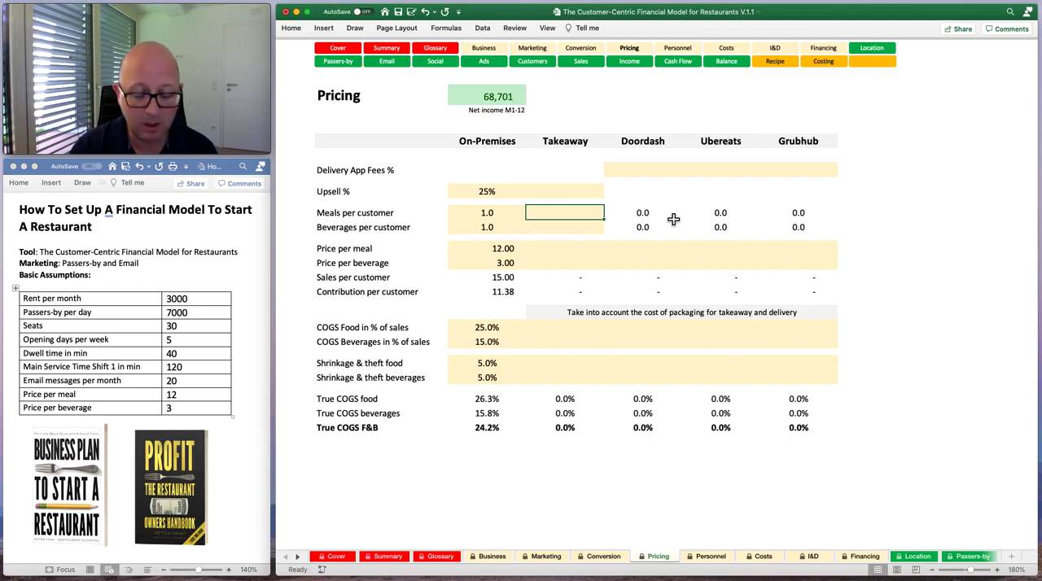
text(1.5)
key(Return)
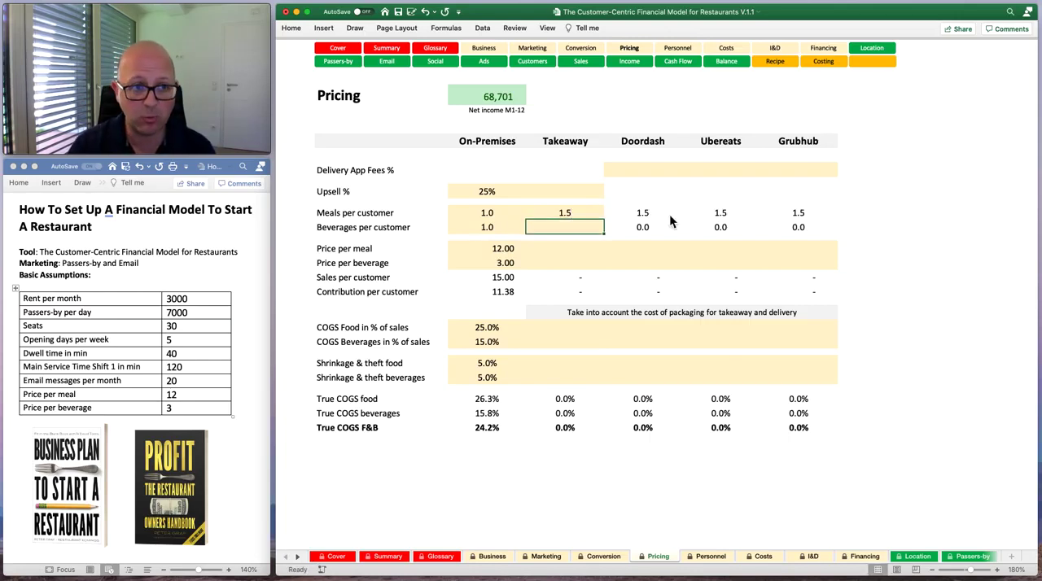
text(0.5)
key(Return)
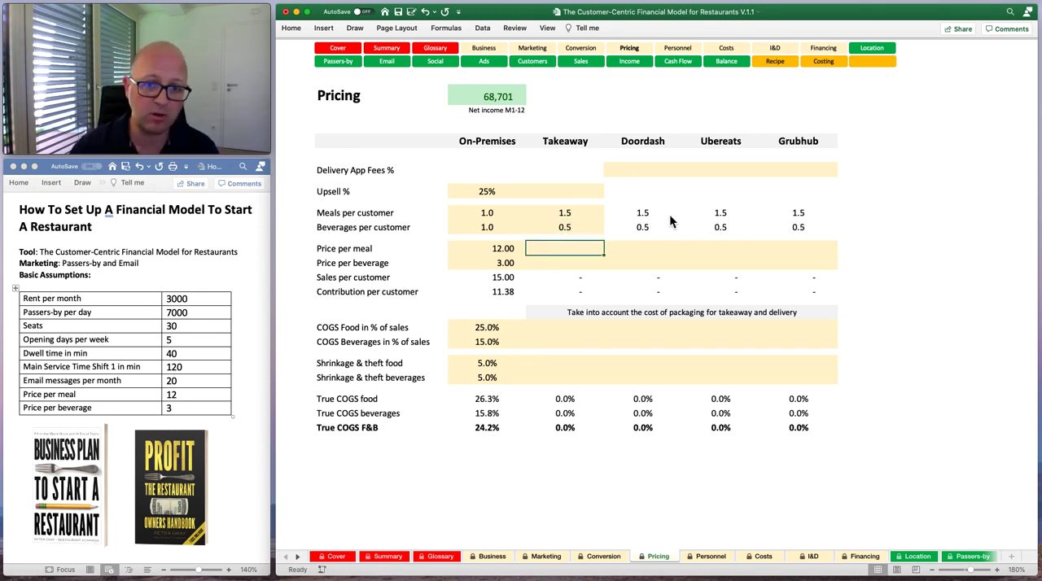
Set the takeaway price per meal to 11 and the price per beverage to 2.5.
key(Up)
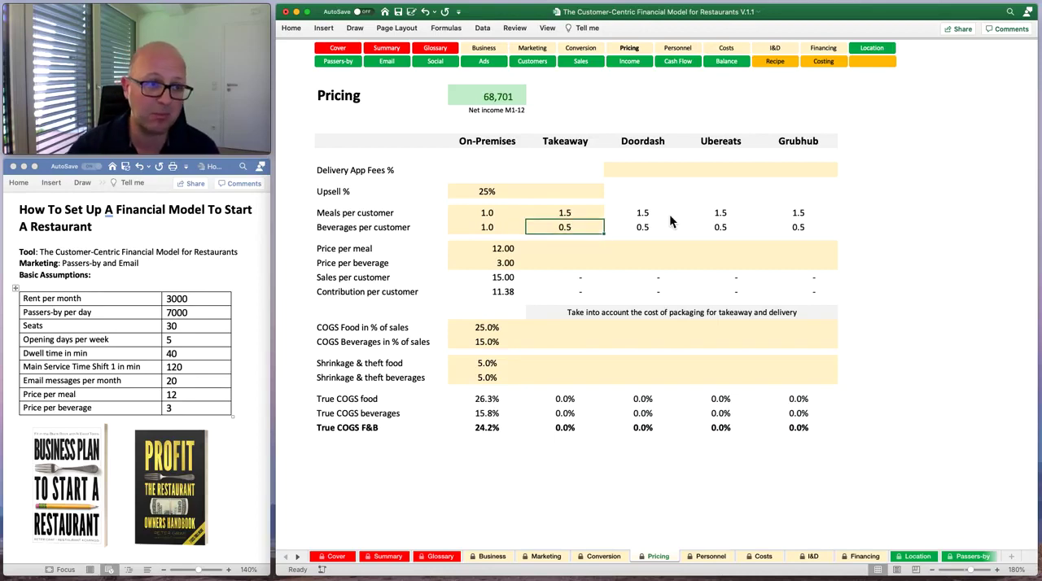
key(Down)
key(Up)
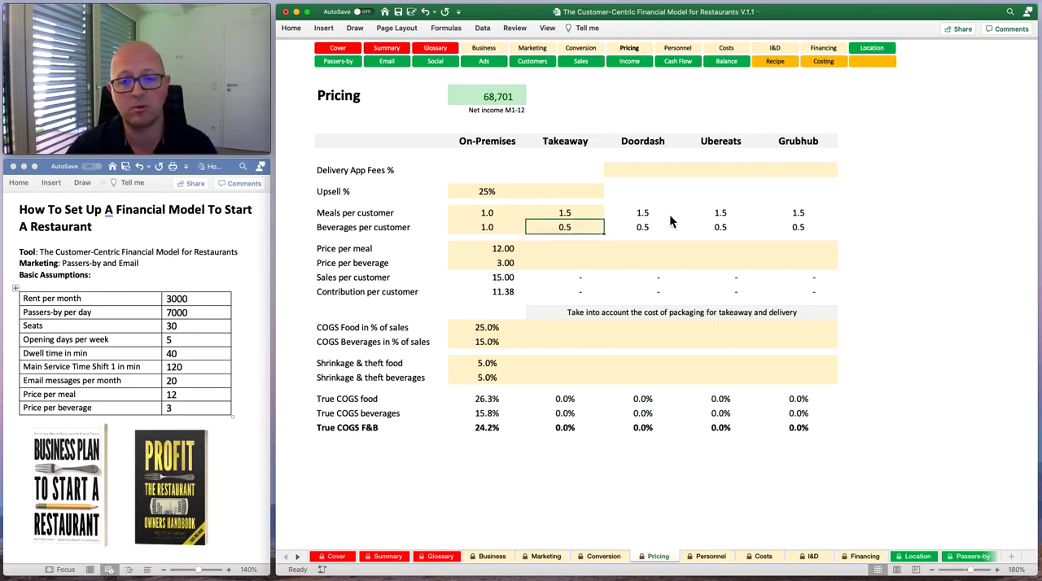
key(Down)
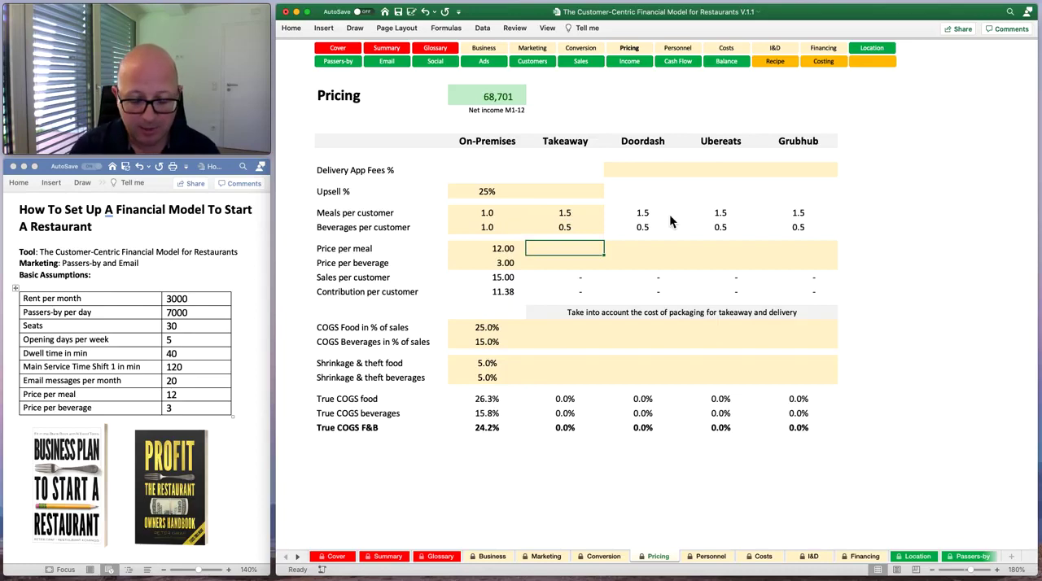
text(11)
key(Return)
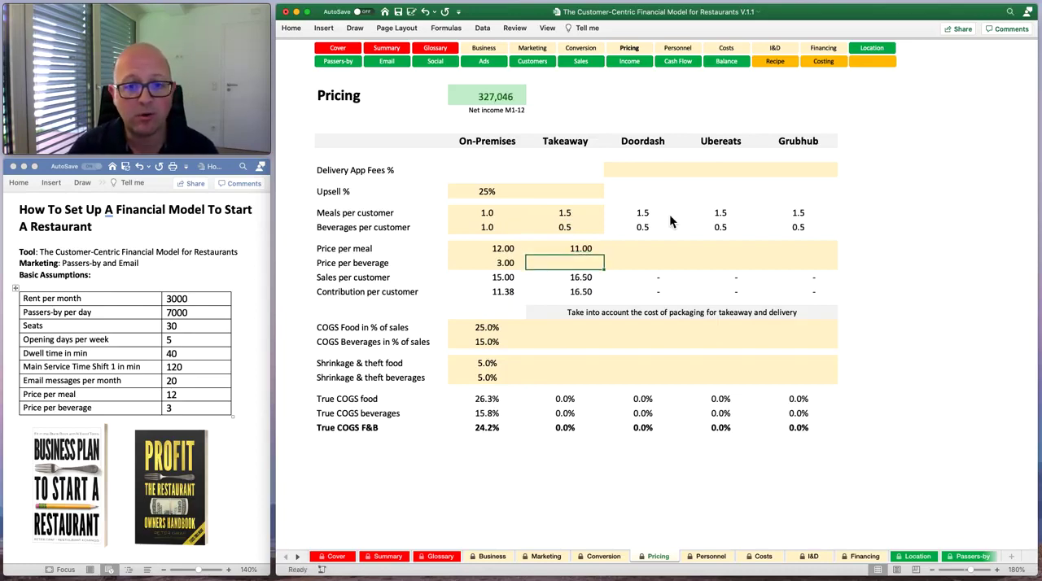
text(2.5)
key(Return)
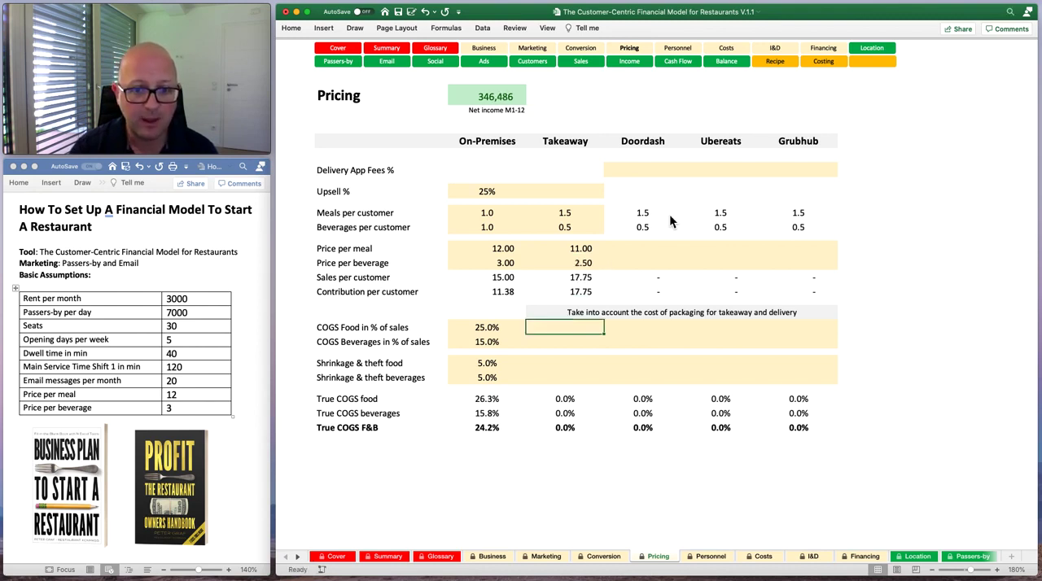
Set the takeaway COGS in % of sales to 27% for food and 17% for beverages.
text(27)
key(Return)
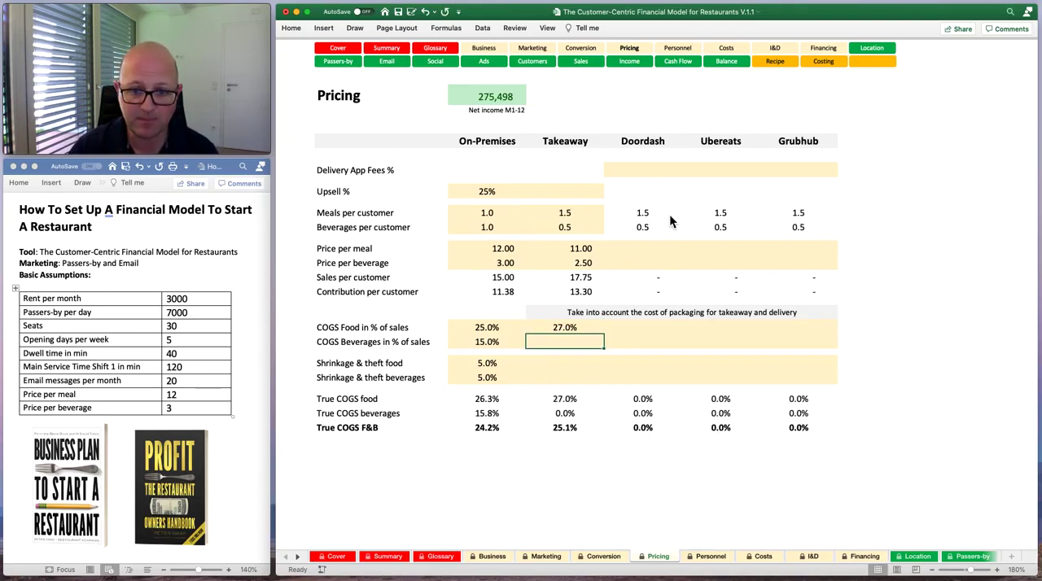
text(17)
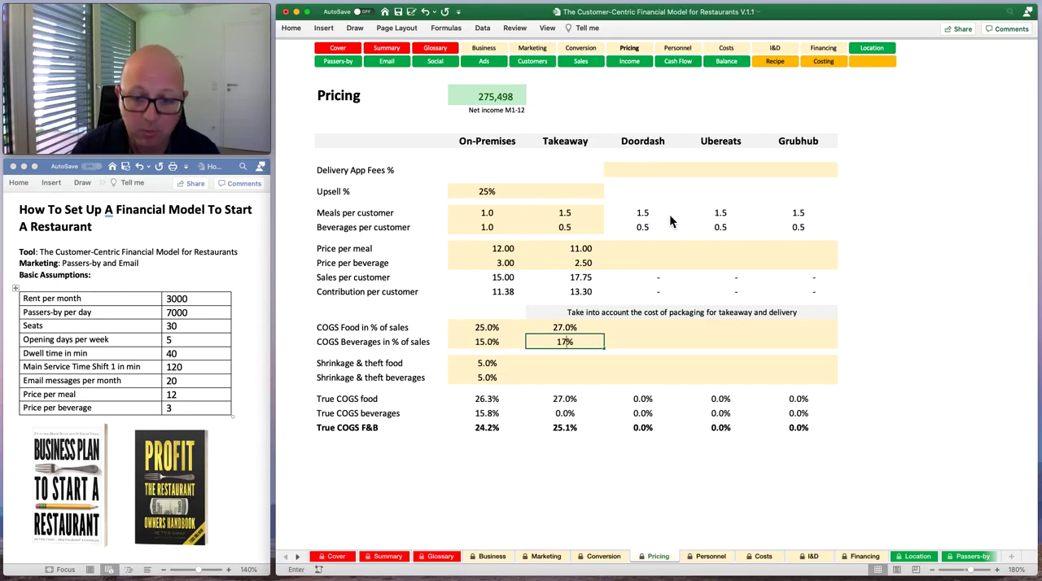
key(Return)
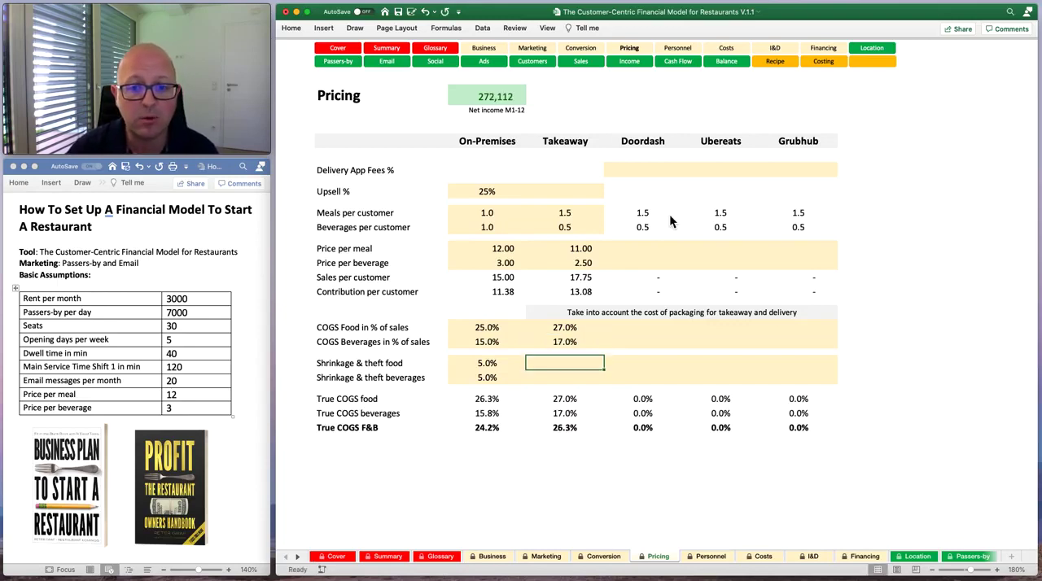
key(Up)
key(Down)
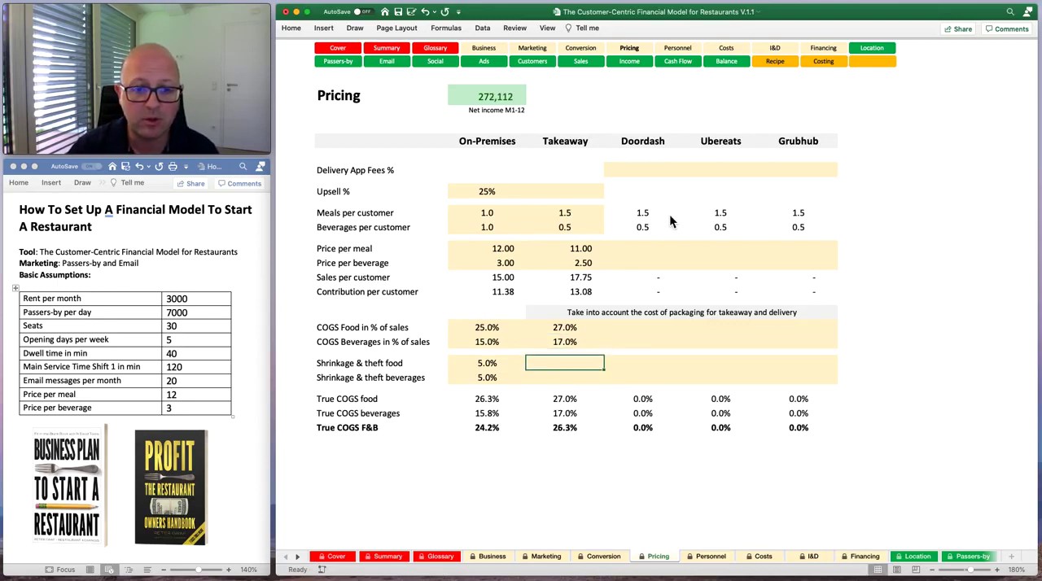
Set takeaway shrinkage and theft to 5% for both food and beverages.
text(5)
key(Return)
text(5)
key(Return)
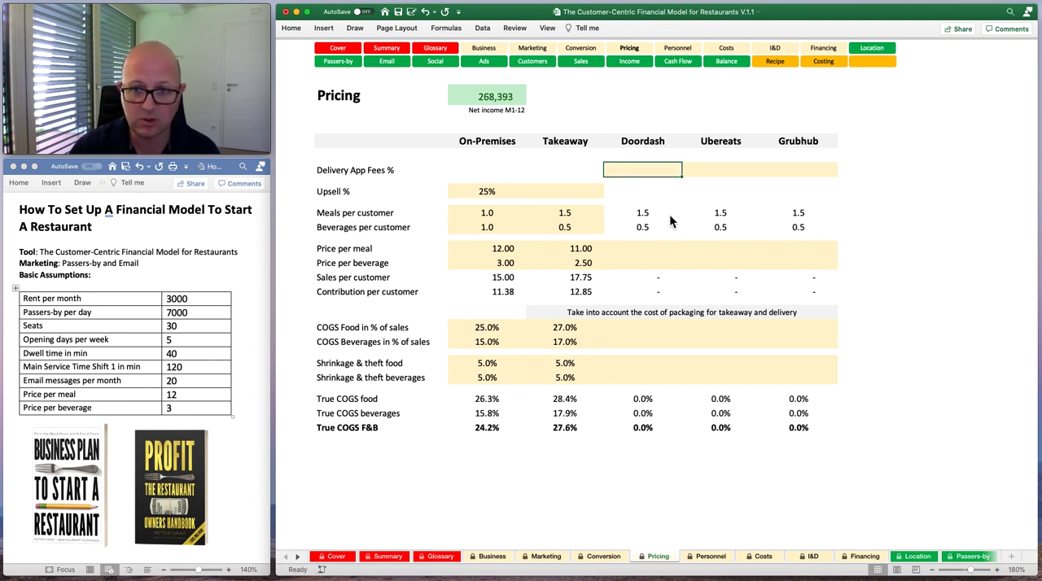
Set the takeaway upsell rate to 25%.
key(Down)
key(Left)
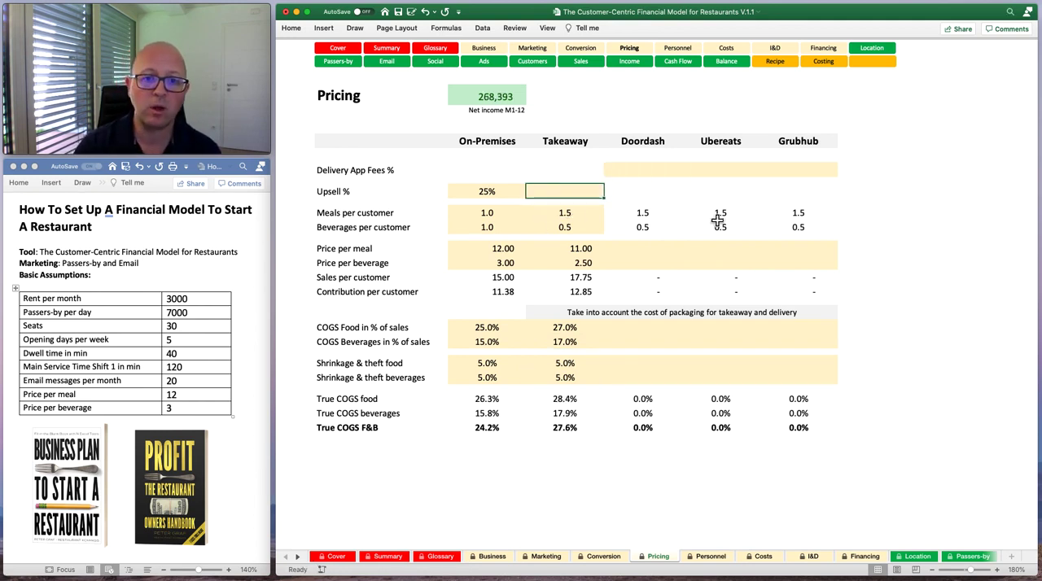
text(25)
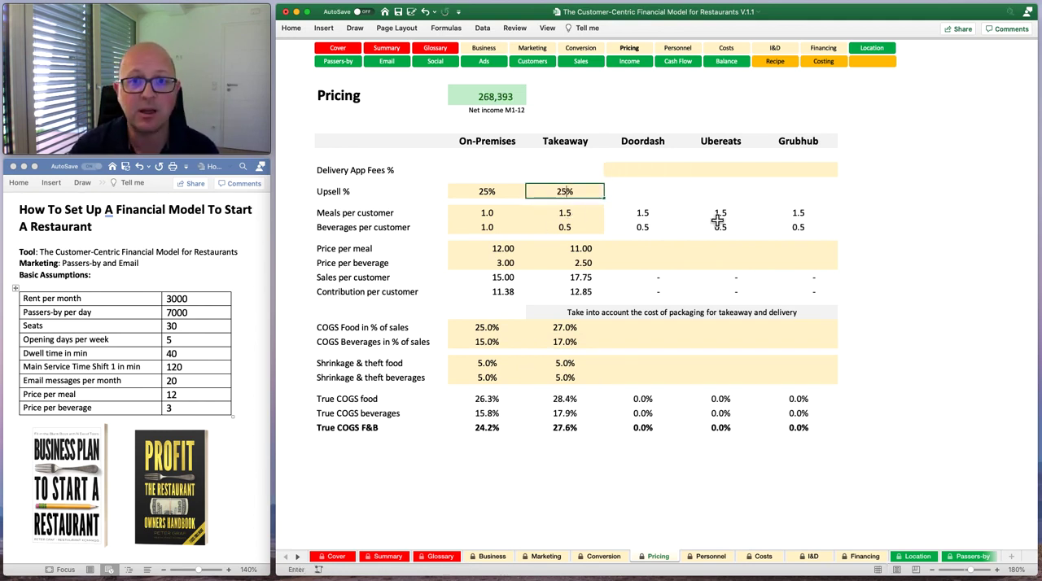
key(Return)
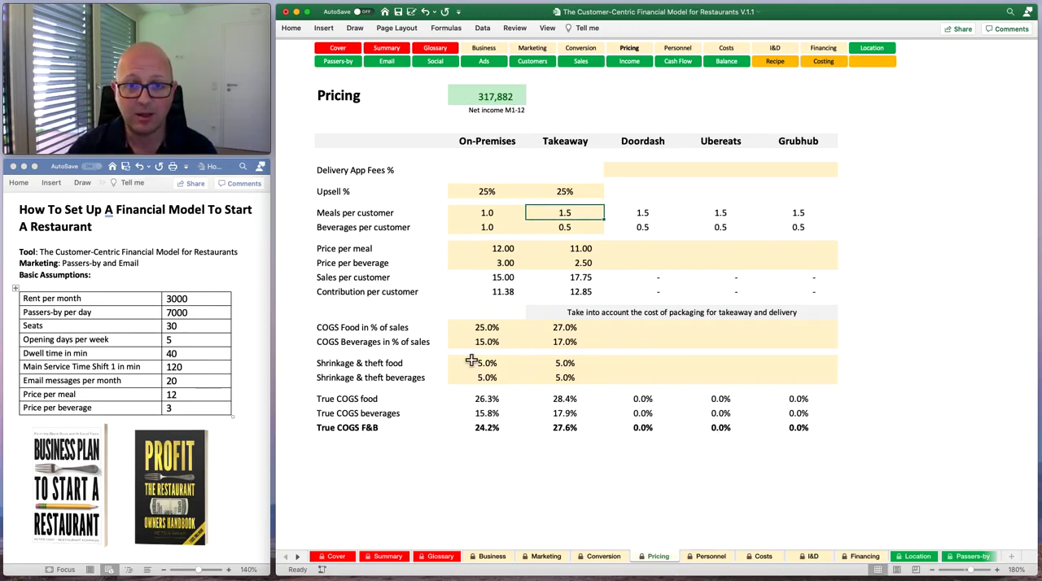
On the Personnel sheet, set shift 1 full-time cooks to 2 for M1 to M3 and part-time cooks to 2 for M1.
click(710, 557)
click(558, 192)
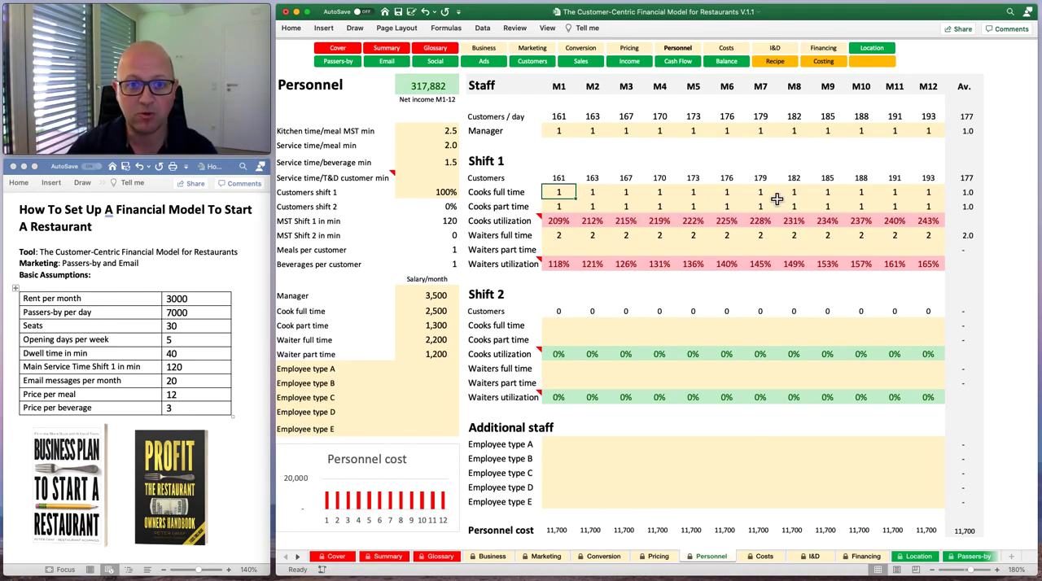
text(2)
key(Tab)
text(2)
key(Tab)
text(2)
key(Return)
text(2)
key(Tab)
Set the shift 1 full-time cooks to 3 for every month from M1 to M12.
key(Left)
key(Up)
key(Down)
key(Up)
key(Right)
key(Down)
key(Up)
key(Left)
text(3	3	3	3	3	3	3)
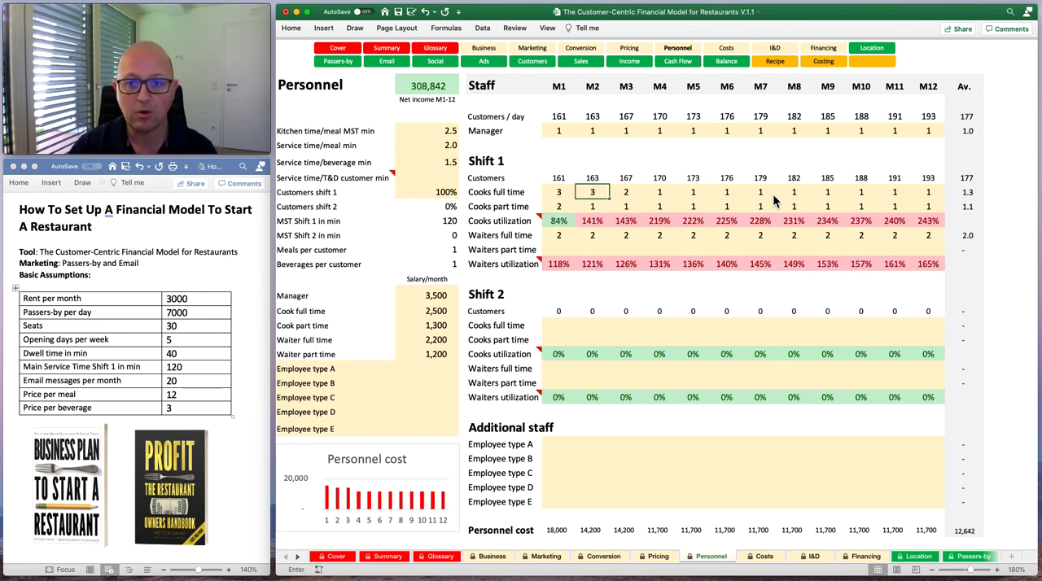
text(	3	3	3	3	3)
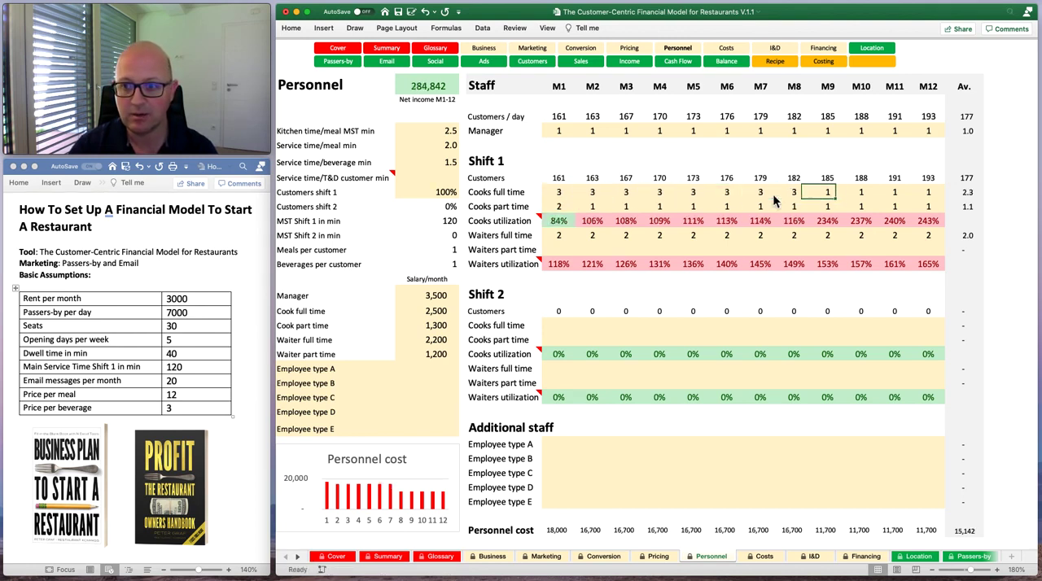
Set the shift 1 part-time cooks to 2 for every month from M12 back to M1.
key(Down)
text(2)
key(Left)
text(2)
key(Left)
text(2)
key(Left)
text(2,2)
key(Left)
key(2)
key(Left)
key(2)
key(Left)
key(2)
key(Left)
key(2)
key(Left)
key(2)
key(Left)
text(2)
key(Left)
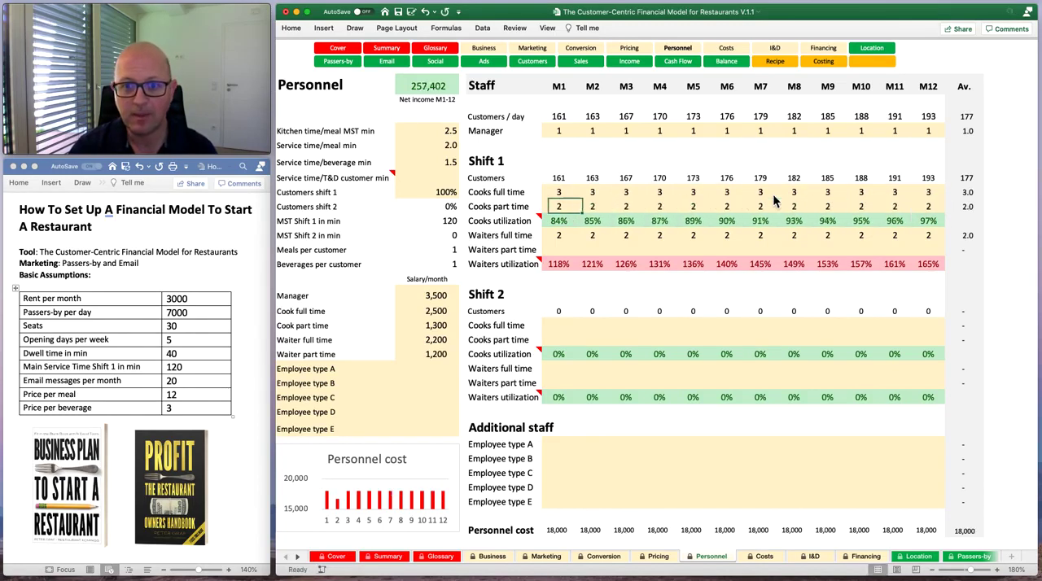
text(2)
key(Left)
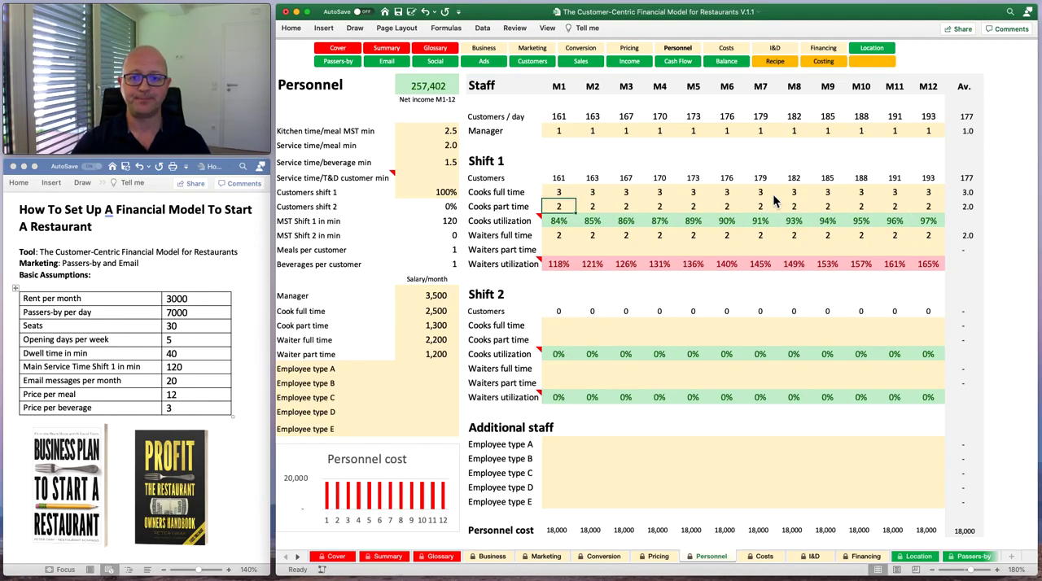
Set the shift 1 part-time waiters to 1 for every month from M1 to M12.
key(Down)
key(Down)
key(Down)
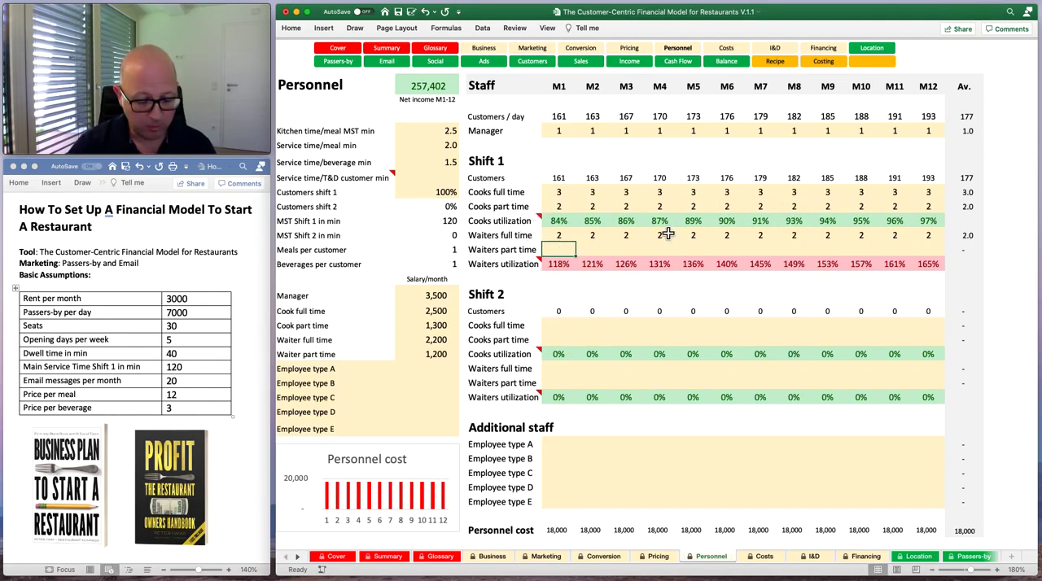
key(1)
key(Right)
key(1)
key(Right)
key(1)
key(Right)
key(1)
key(Right)
key(1)
key(Right)
key(1)
key(Right)
key(1)
key(Right)
key(1)
key(Right)
key(1)
key(Right)
key(1)
key(Right)
key(1)
key(Right)
key(1)
key(Left)
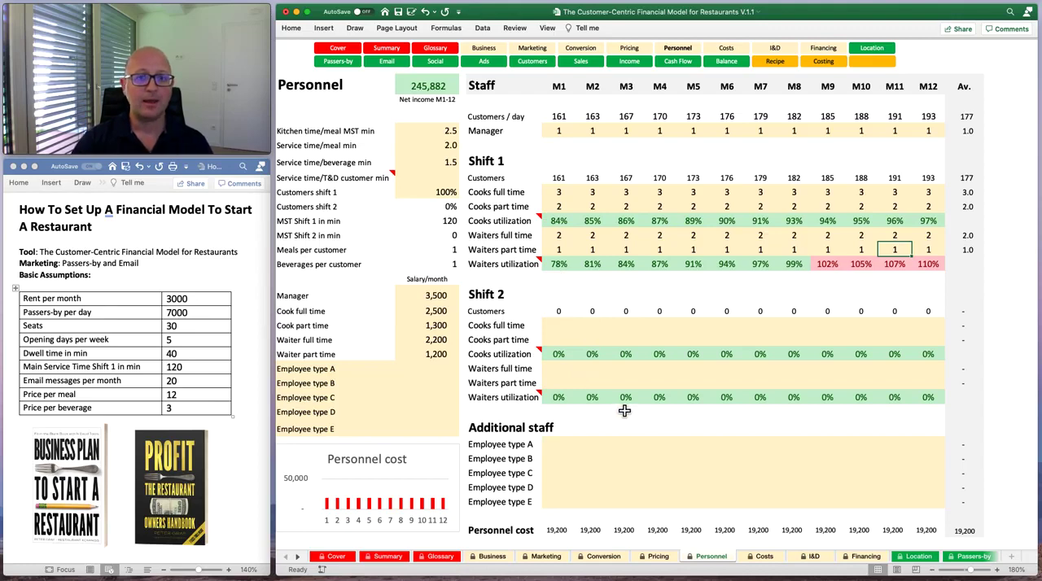
Review the Executive Summary's core financials, marketing return on investment, won customers, cost per customer and first-year sales split.
click(336, 556)
click(415, 560)
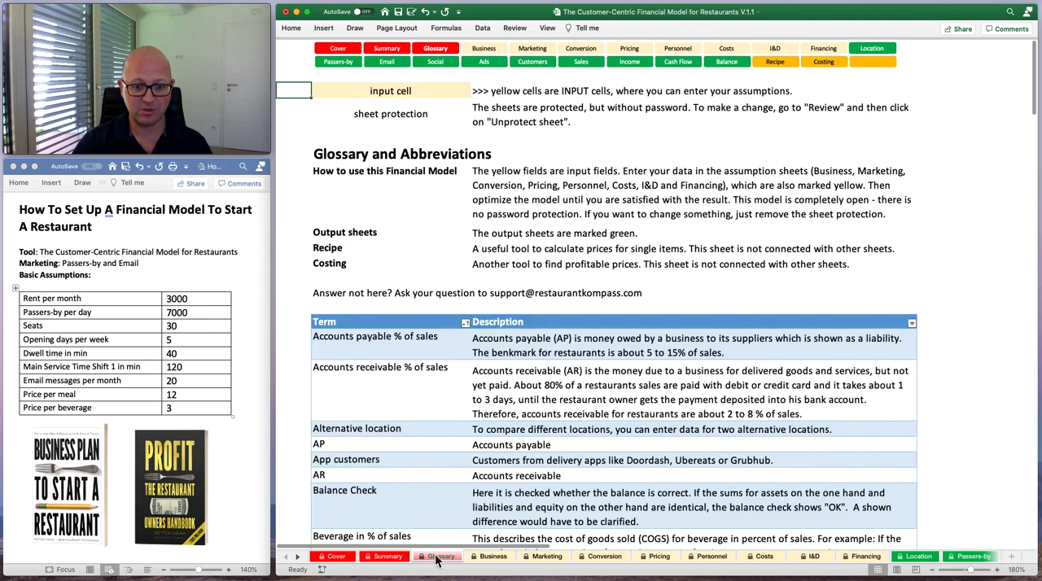
click(402, 560)
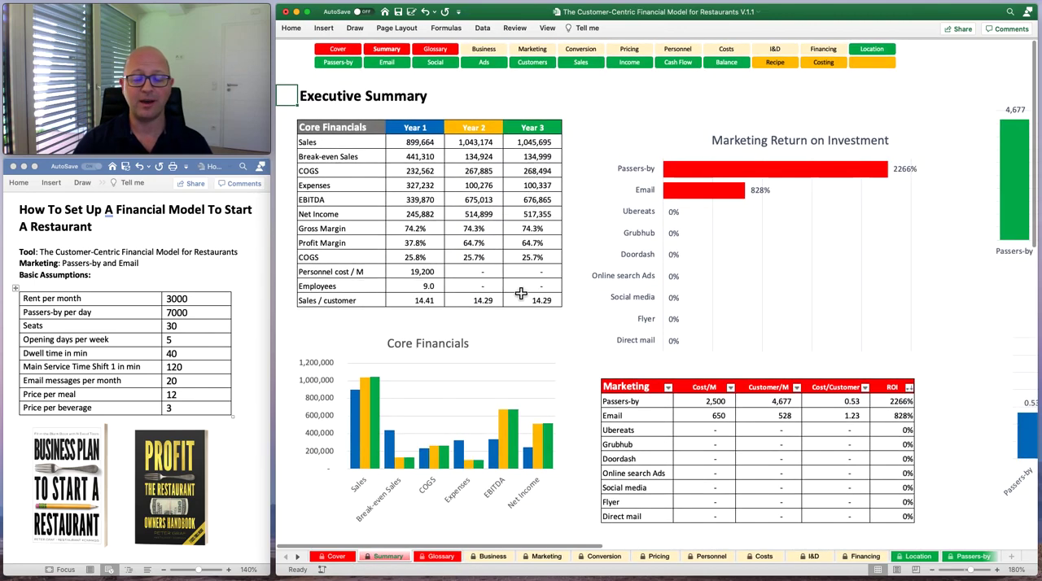
scroll(531, 319, right, 5)
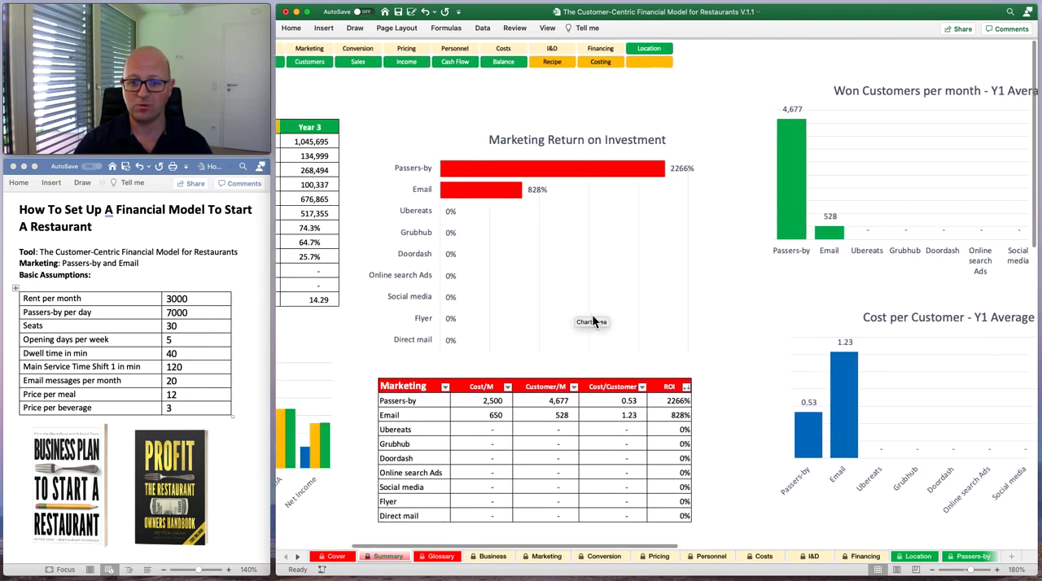
scroll(529, 350, left, 5)
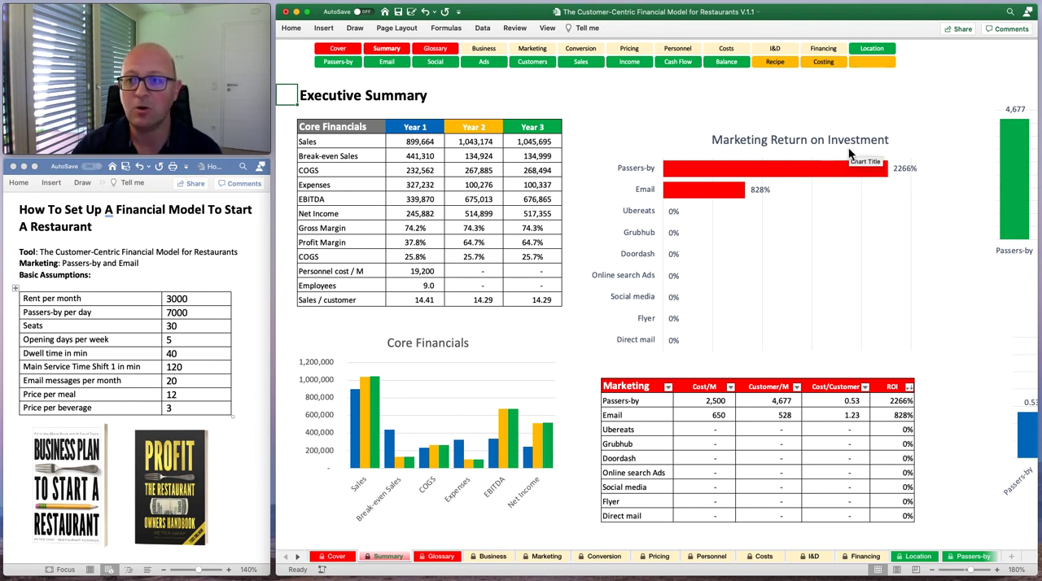
mouse_move(728, 205)
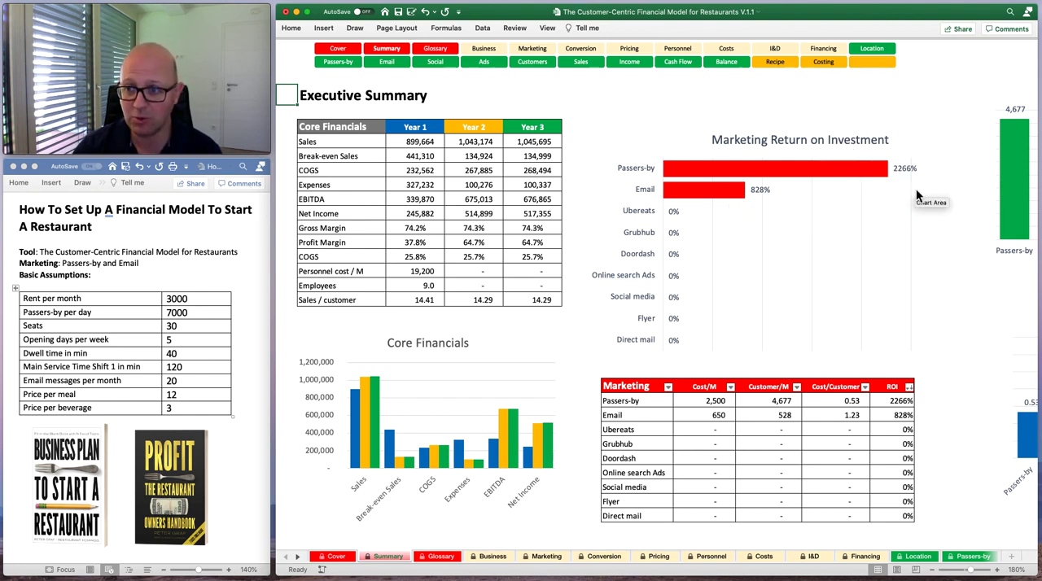
mouse_move(821, 177)
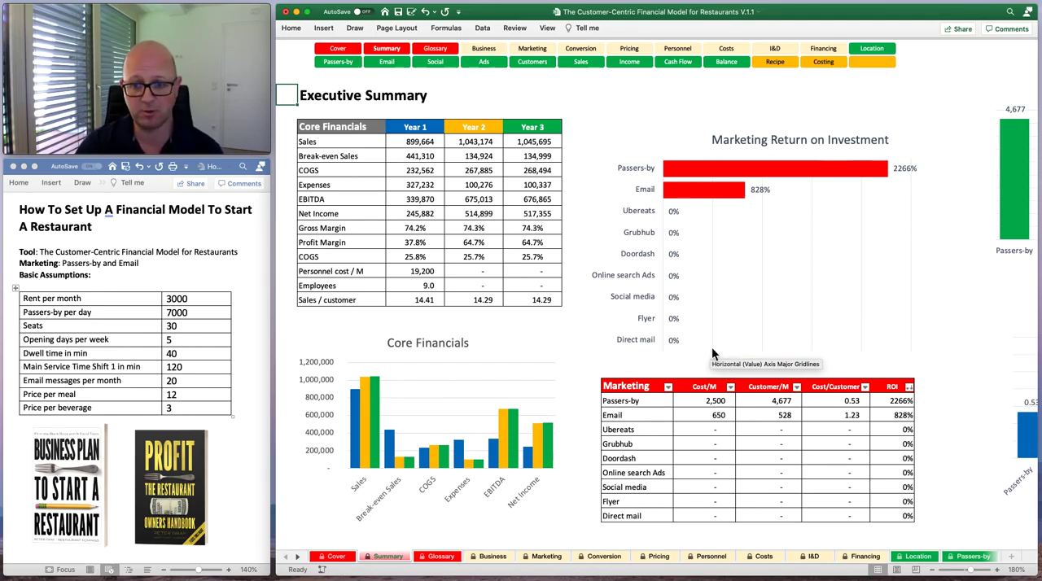
scroll(740, 373, right, 10)
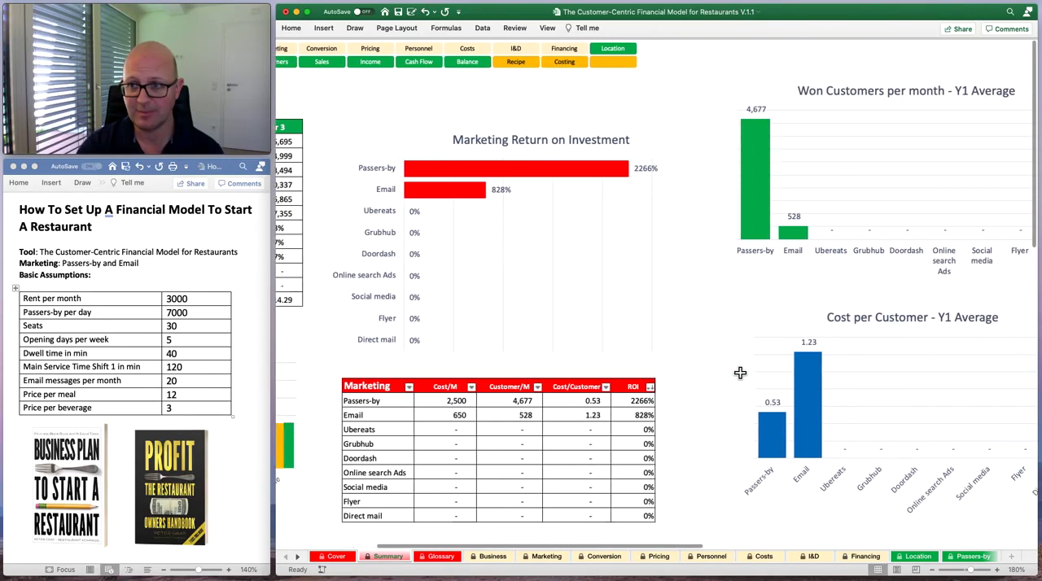
scroll(739, 373, right, 2)
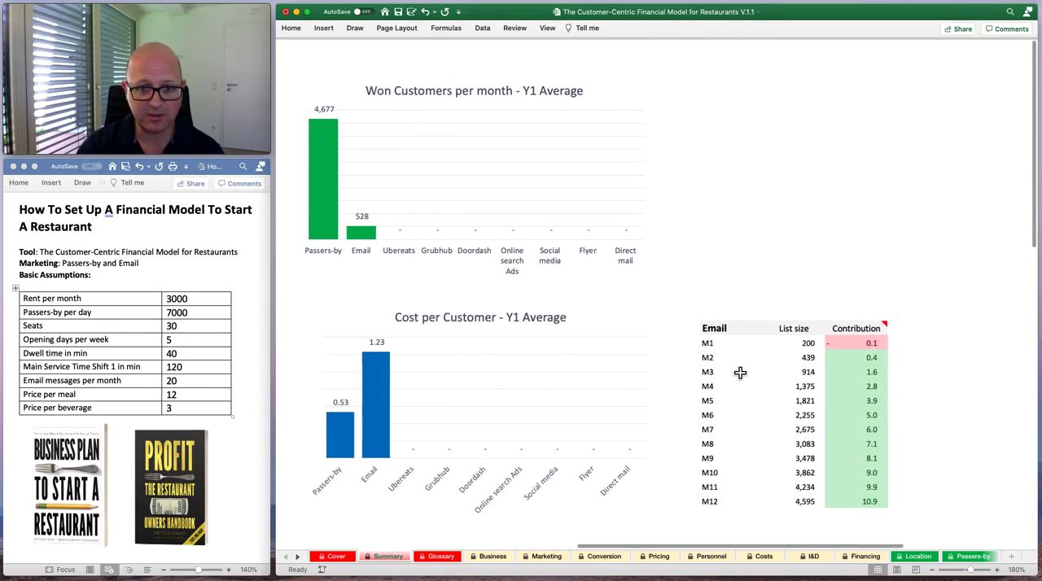
scroll(740, 372, left, 9)
scroll(740, 372, left, 6)
scroll(740, 373, right, 12)
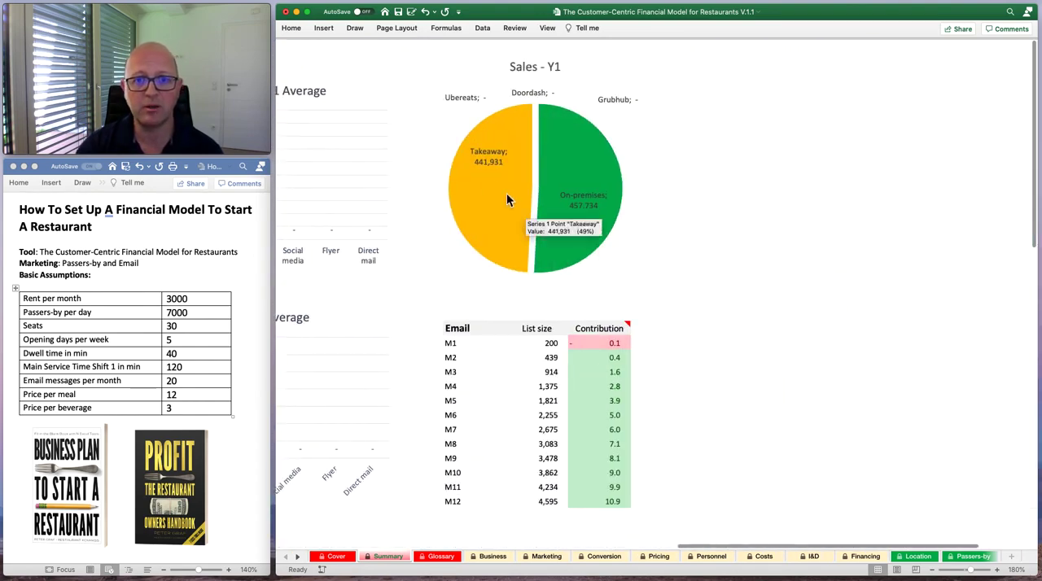
scroll(592, 221, left, 15)
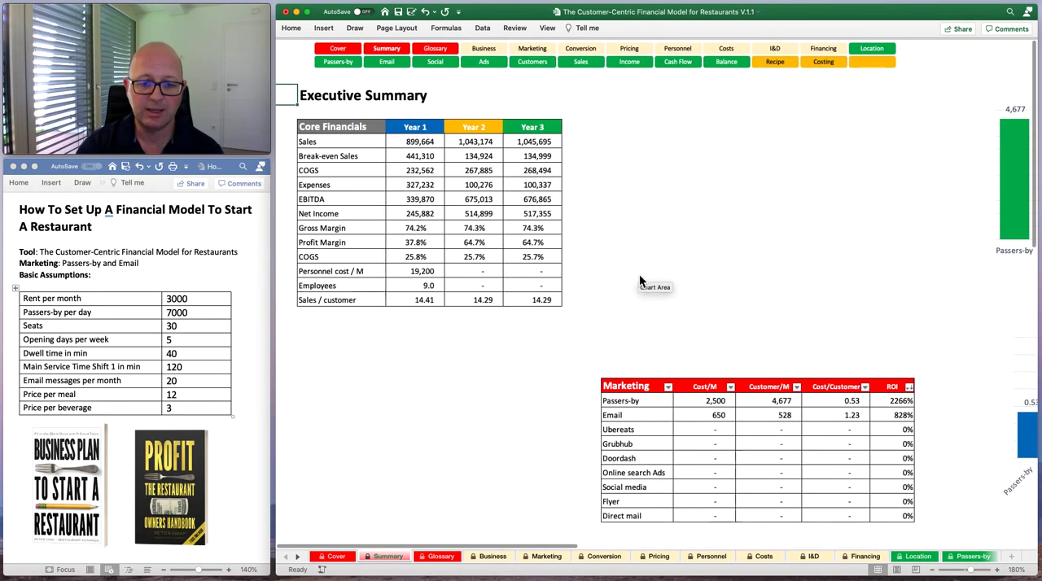
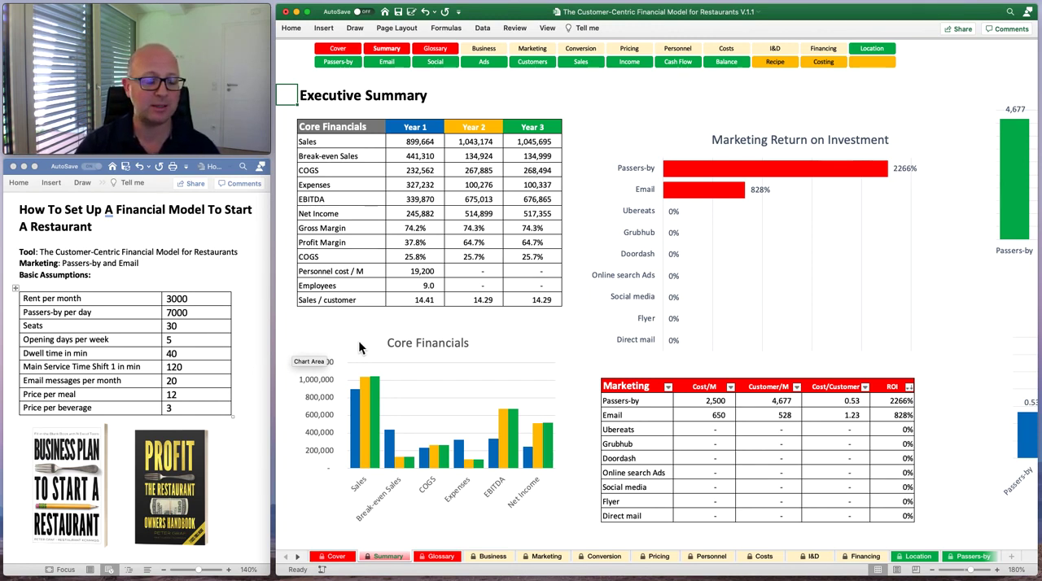
Open the Business sheet from the Executive Summary to view the planned location's assumptions, customers per day and net income.
click(487, 51)
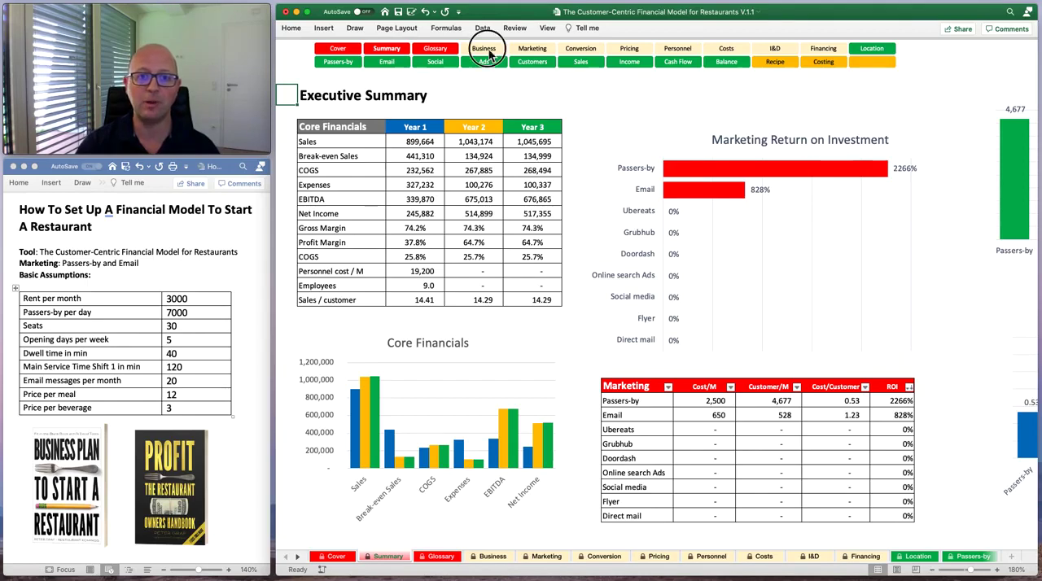
click(349, 51)
click(386, 50)
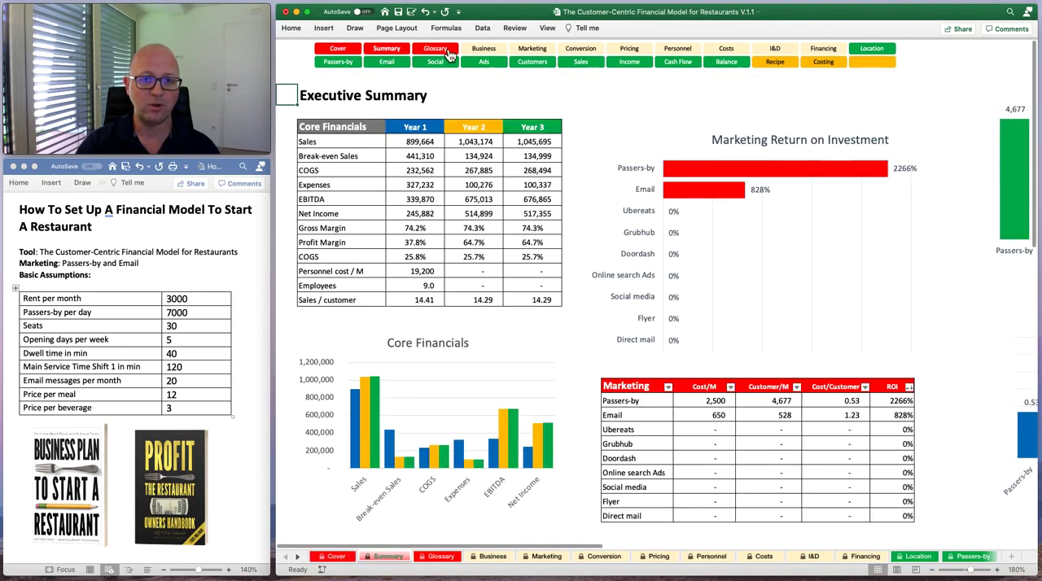
click(447, 52)
click(484, 49)
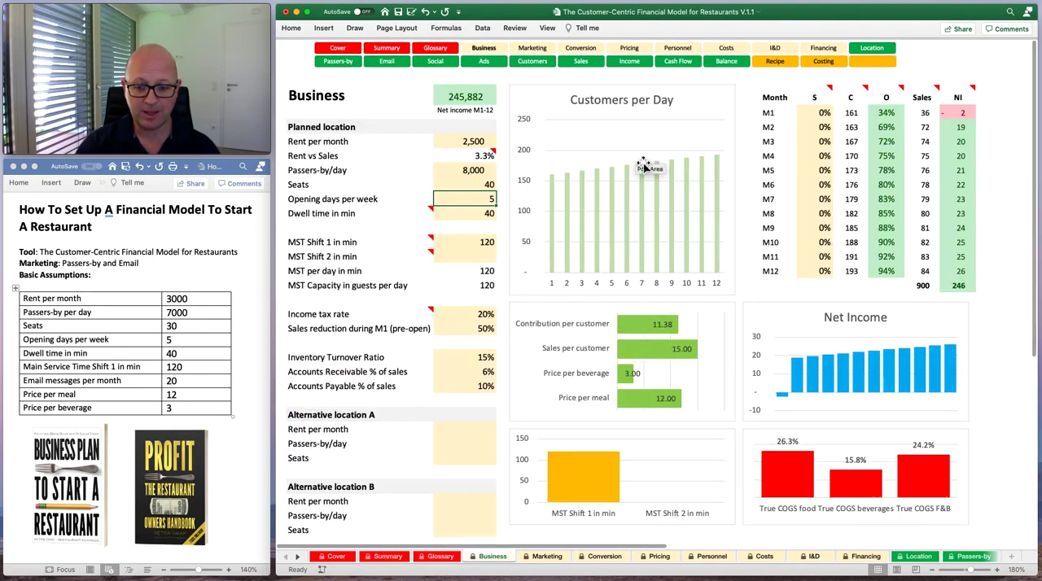